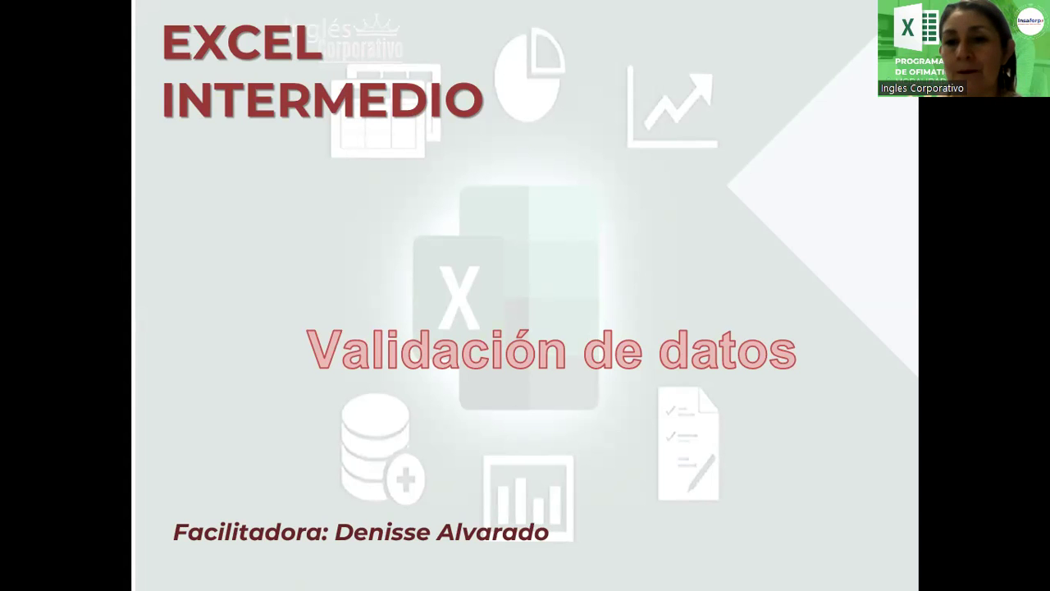
Step: Advance the slideshow from the 'Validación de datos' title slide to the Objetivo slide
{"action": "left_click", "coordinate": [558, 209]}
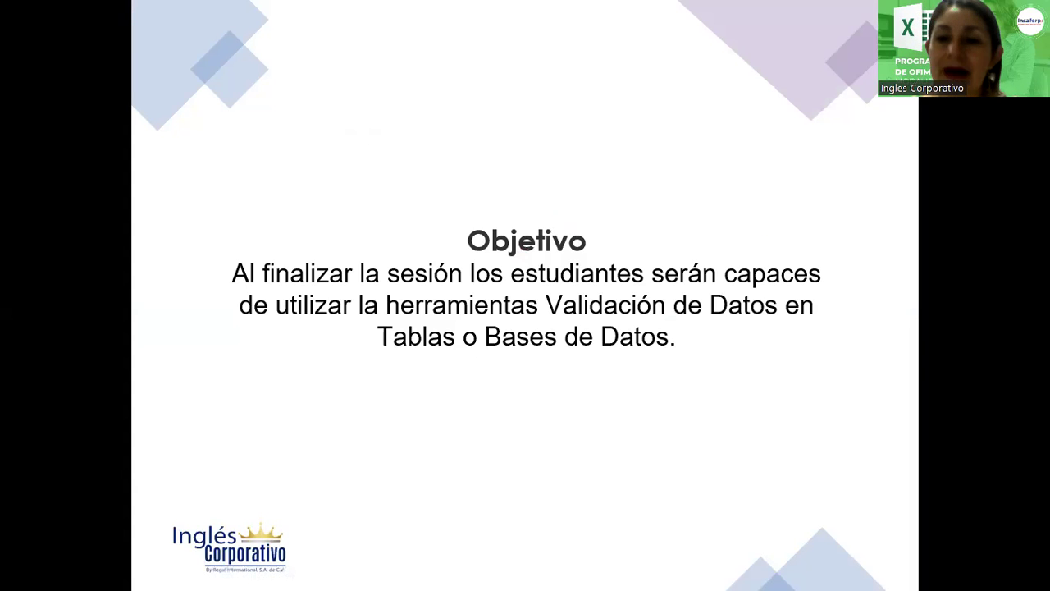
Step: Advance to the slide defining Validación de datos as restricting cell values and creating drop-down lists
{"action": "key", "text": "Right"}
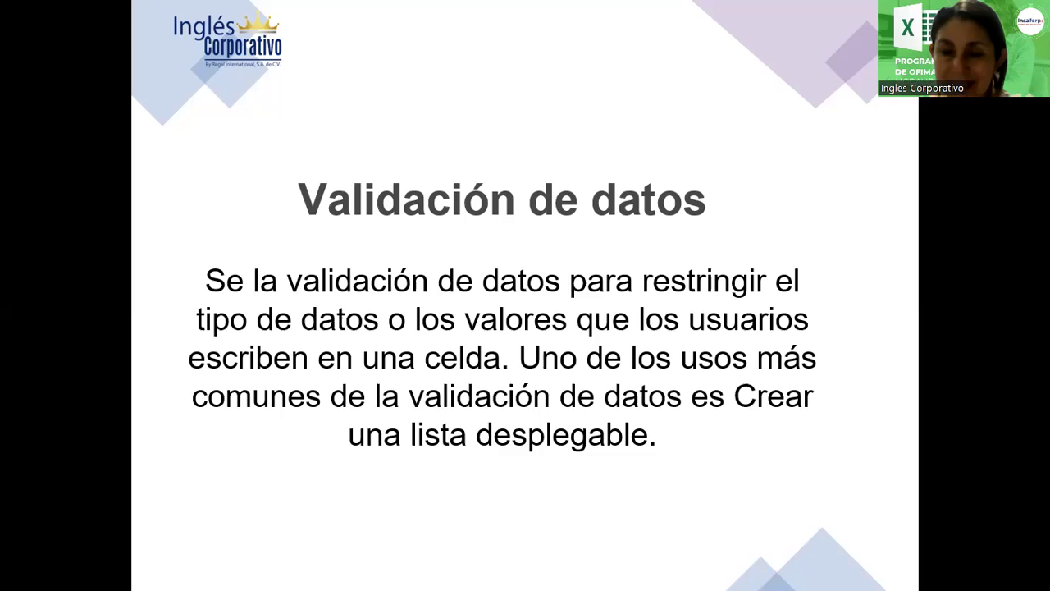
Step: Advance to the slide listing the seven Permitir options, Número entero through Personalizado
{"action": "left_click", "coordinate": [737, 211]}
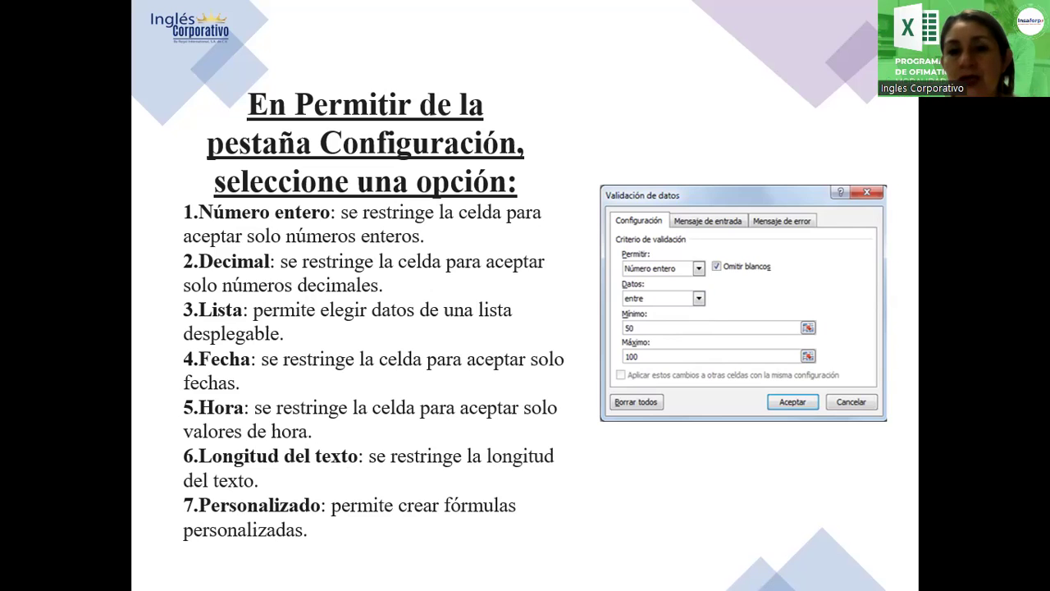
Step: Advance to the slide with callouts explaining the Mensaje de entrada and Mensaje de error tabs
{"action": "left_click", "coordinate": [588, 150]}
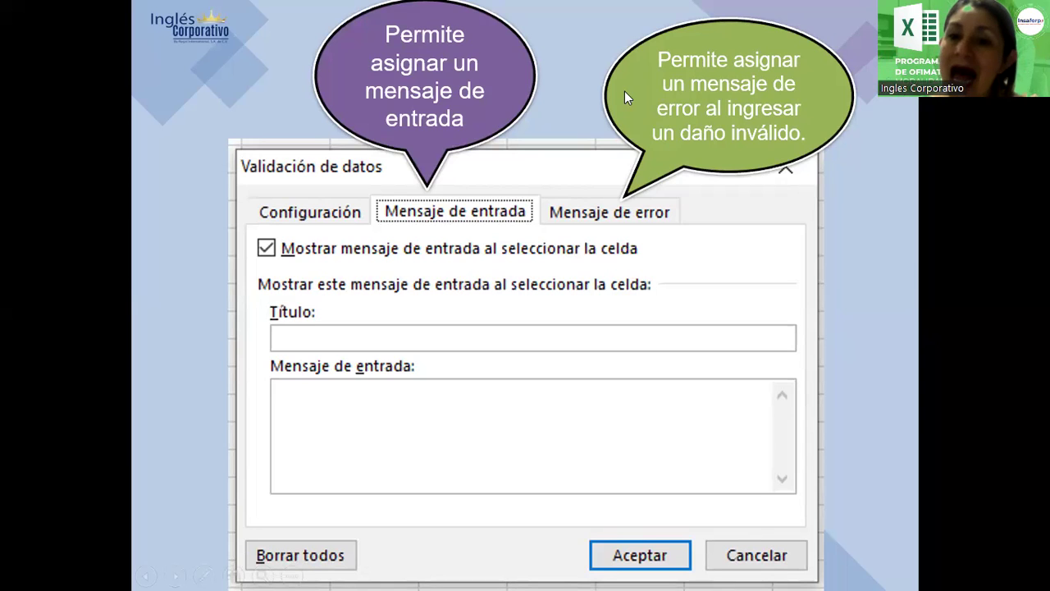
Step: End the slide show, returning to Validacion de datos.xlsx in Excel
{"action": "left_click", "coordinate": [598, 215]}
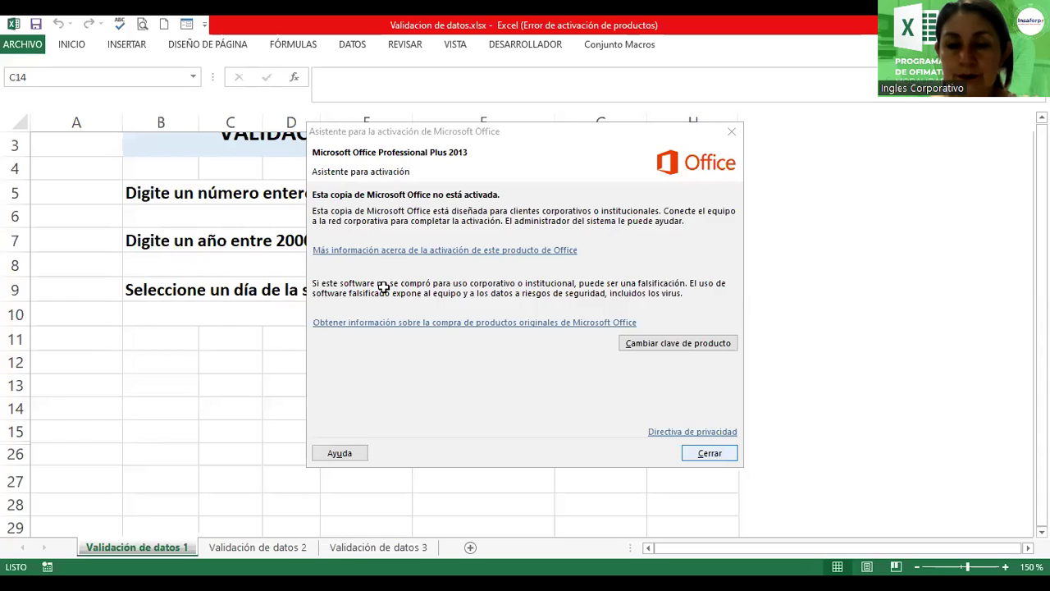
Step: Close the Office activation dialog and point out input cells F5, F7 and the grey F10 area
{"action": "left_click", "coordinate": [667, 312]}
{"action": "scroll", "coordinate": [1020, 188], "scroll_direction": "up", "scroll_amount": 1}
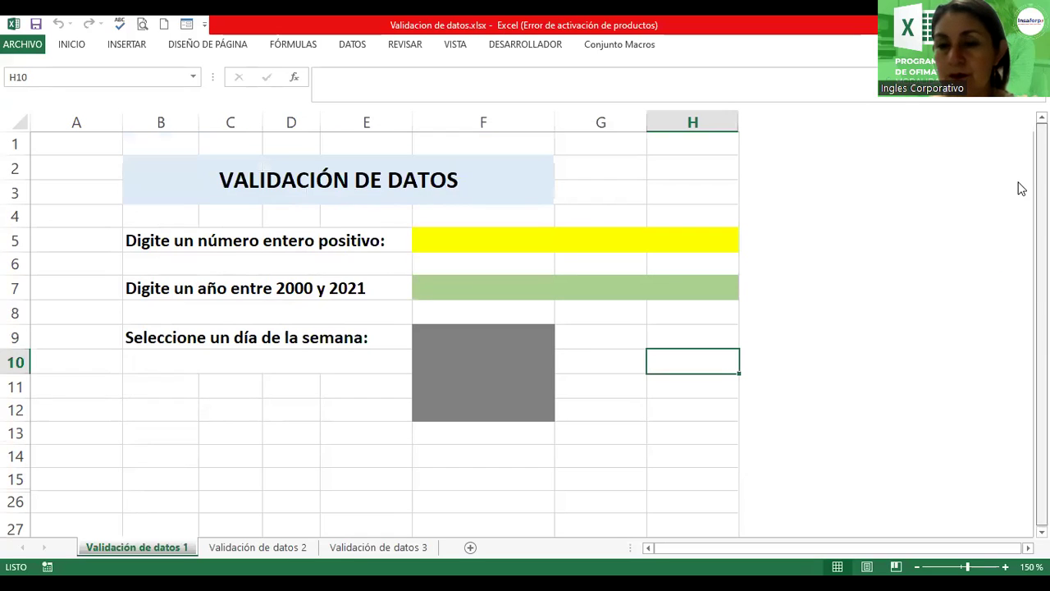
{"action": "left_click", "coordinate": [435, 234]}
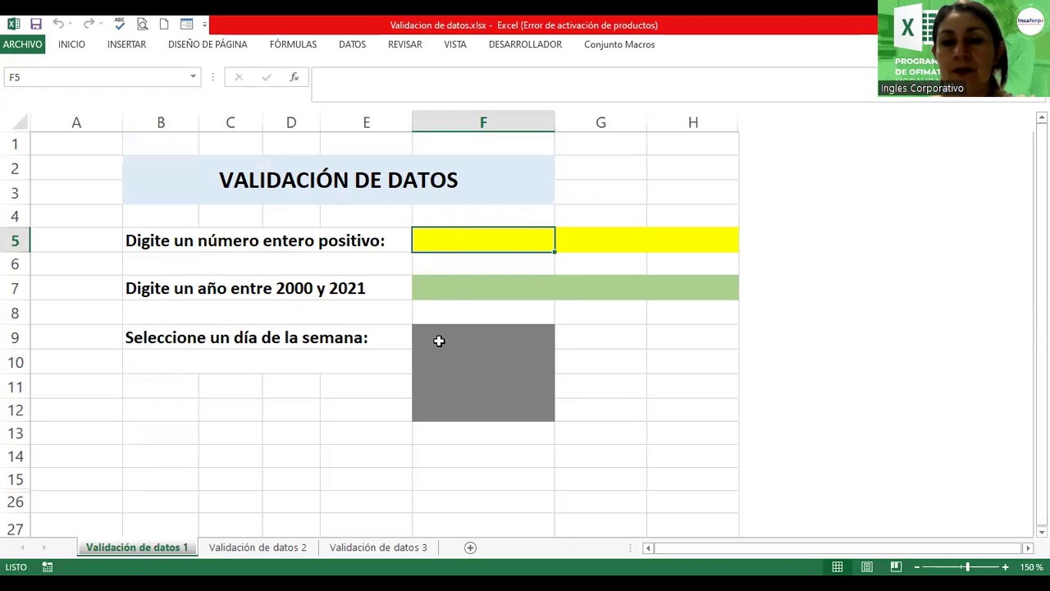
{"action": "left_click", "coordinate": [443, 285]}
{"action": "left_click", "coordinate": [448, 356]}
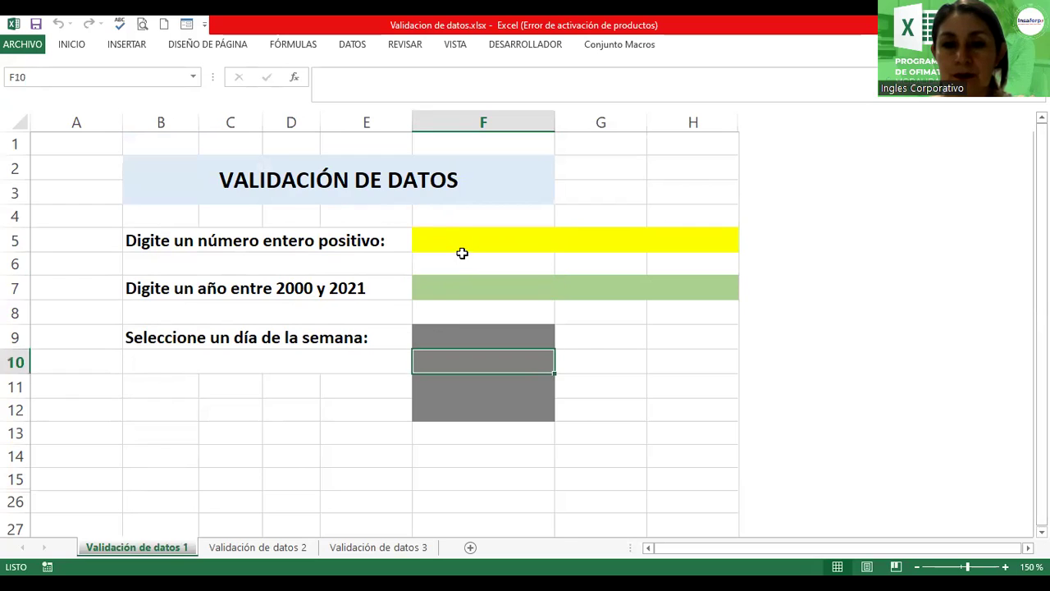
{"action": "key", "text": "Up"}
{"action": "left_click", "coordinate": [464, 245]}
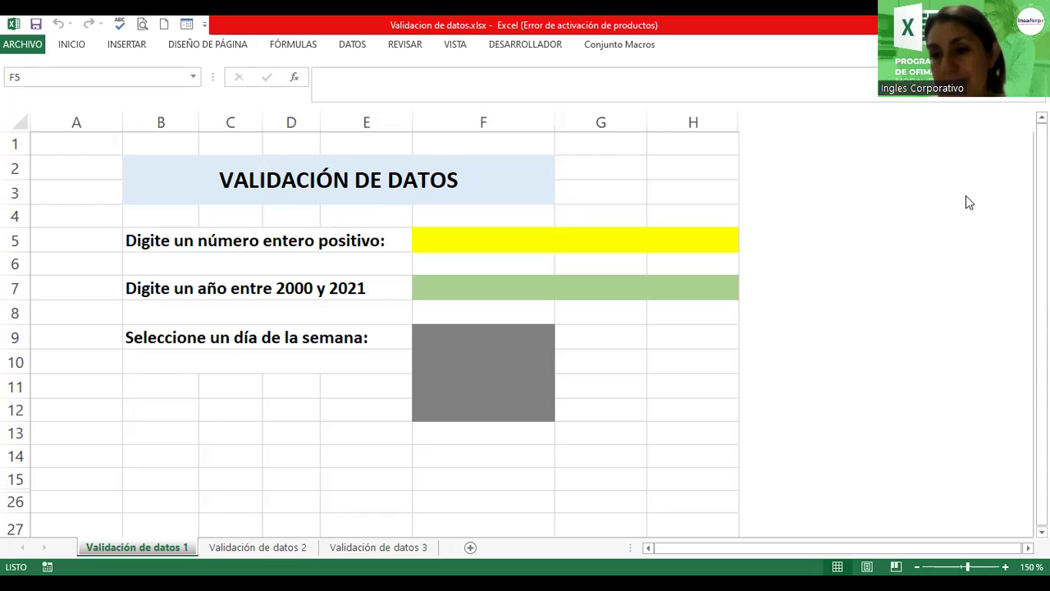
{"action": "left_click", "coordinate": [476, 244]}
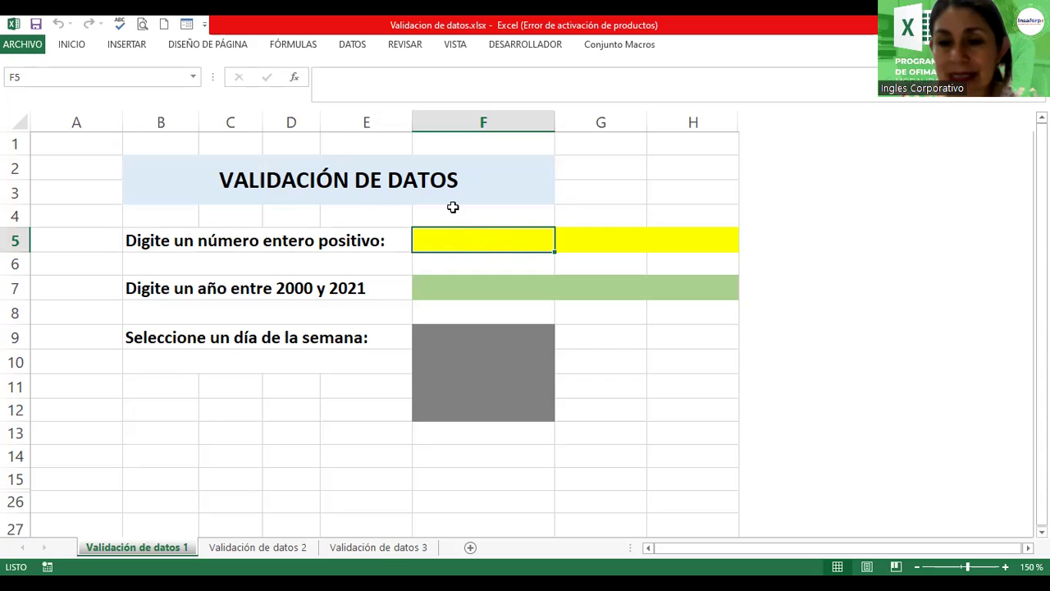
{"action": "left_click_drag", "start_coordinate": [453, 232], "coordinate": [684, 246]}
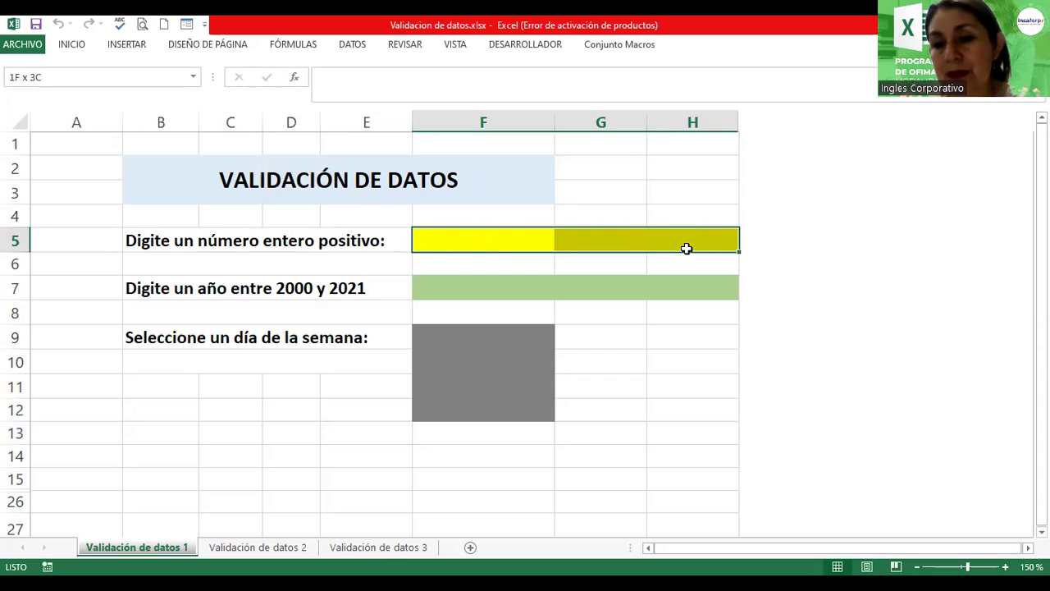
{"action": "left_click", "coordinate": [519, 246]}
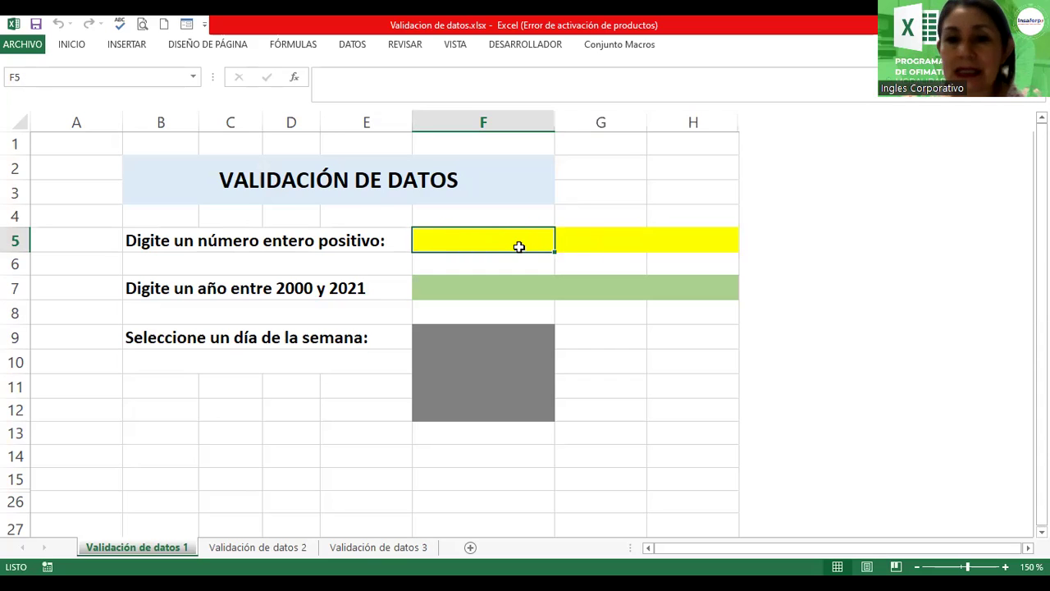
{"action": "type", "text": "-200"}
{"action": "key", "text": "Return"}
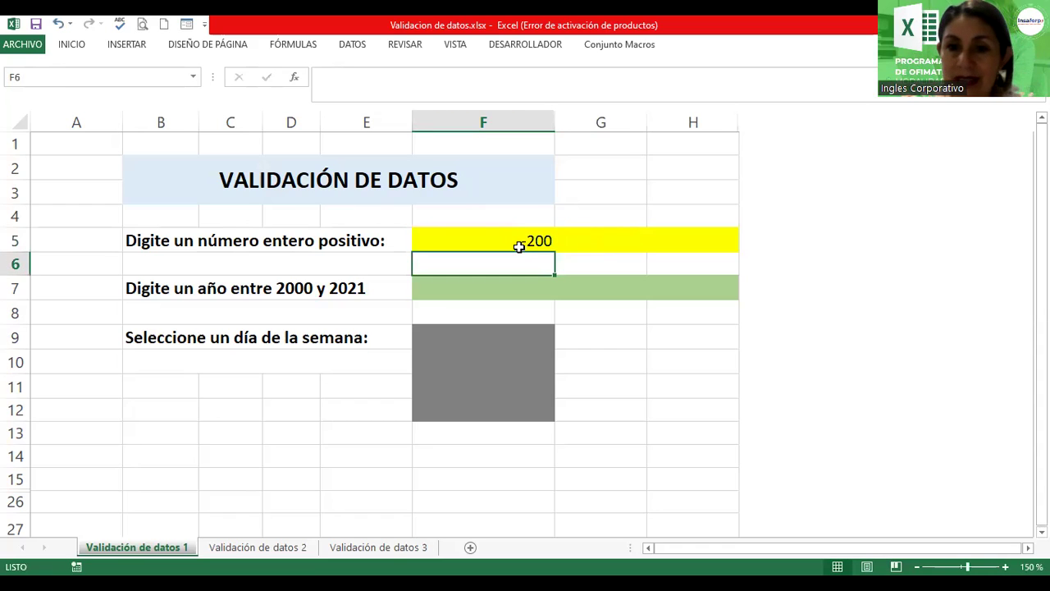
{"action": "key", "text": "Up"}
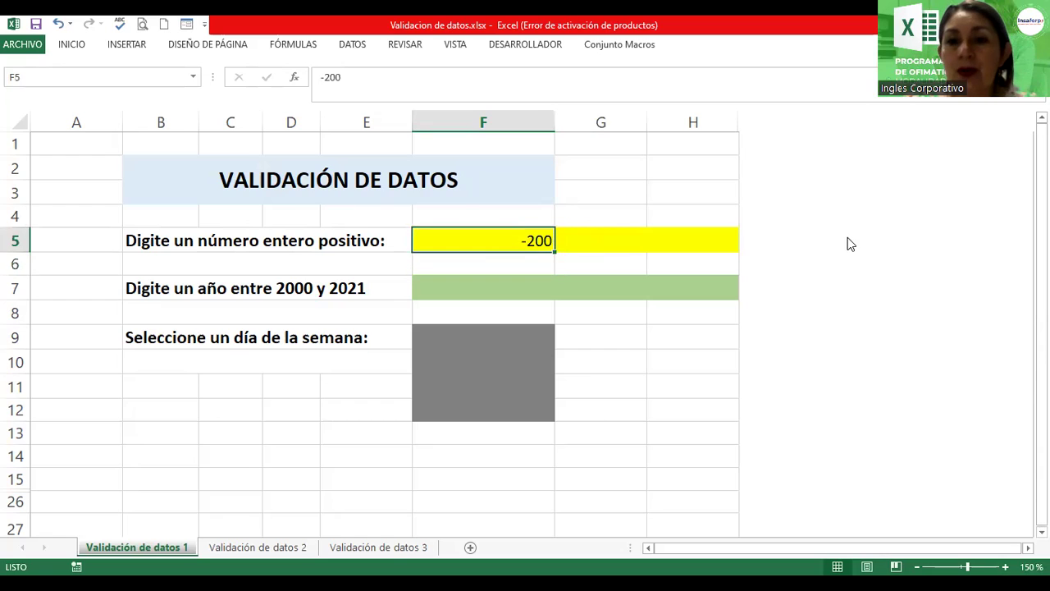
{"action": "key", "text": "Right"}
{"action": "type", "text": "10"}
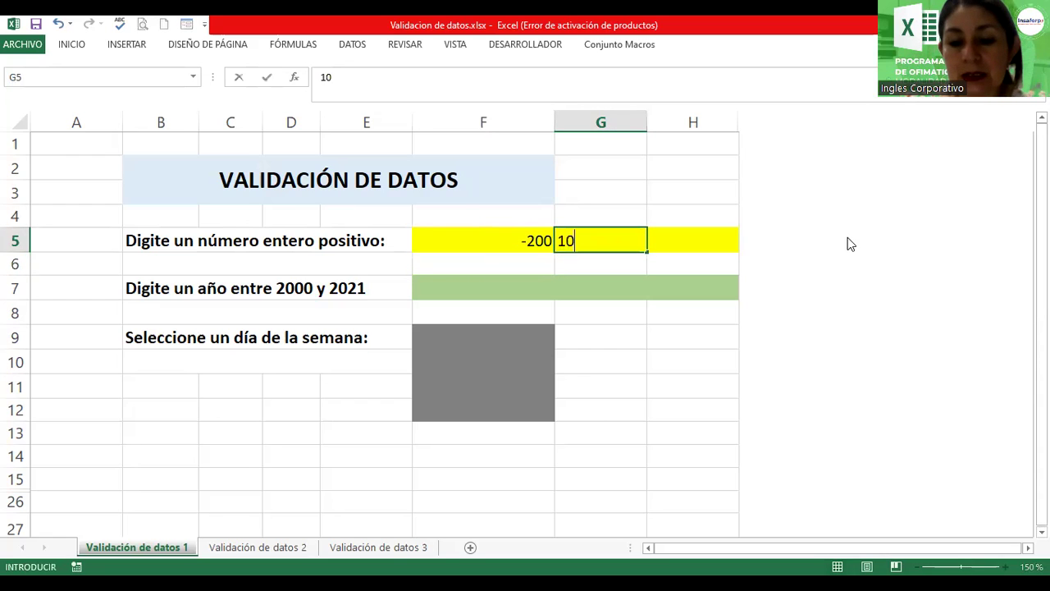
{"action": "type", "text": ".50"}
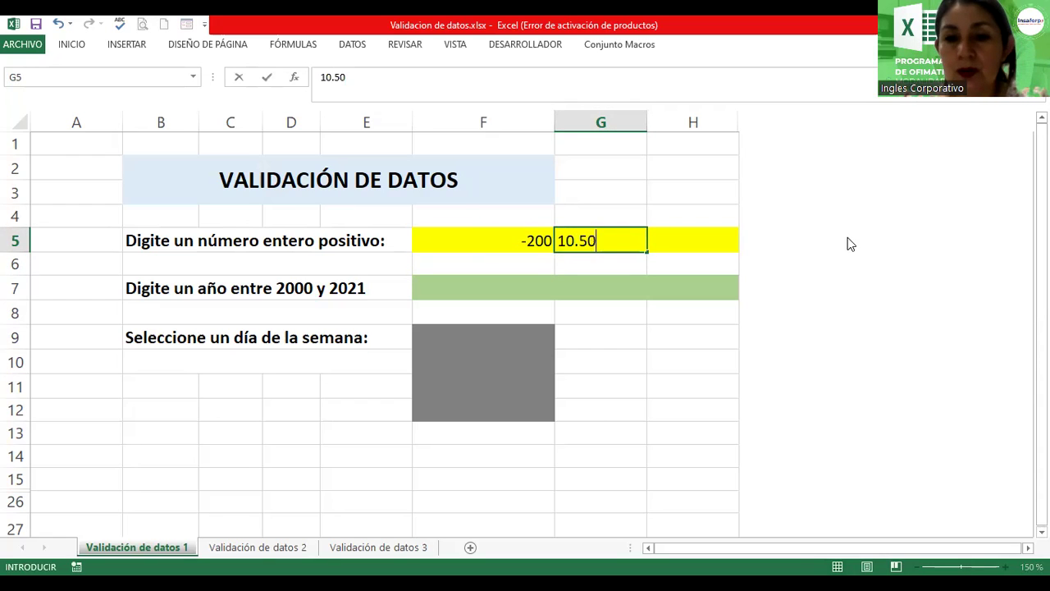
{"action": "key", "text": "Return"}
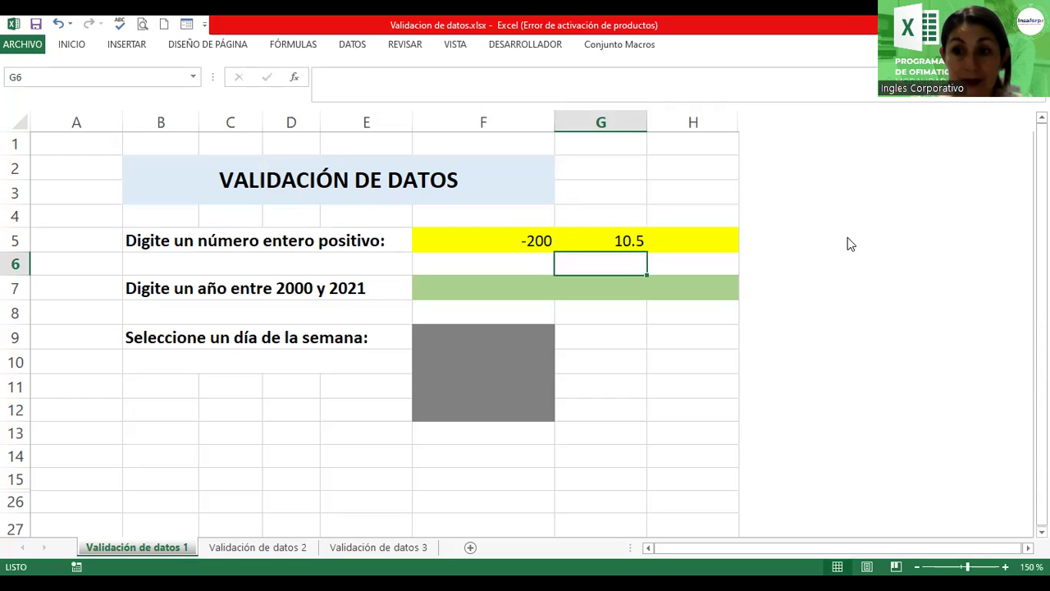
{"action": "key", "text": "Up"}
{"action": "key", "text": "Right"}
{"action": "type", "text": "Hola mundo"}
{"action": "key", "text": "ctrl+Return"}
{"action": "key", "text": "Down"}
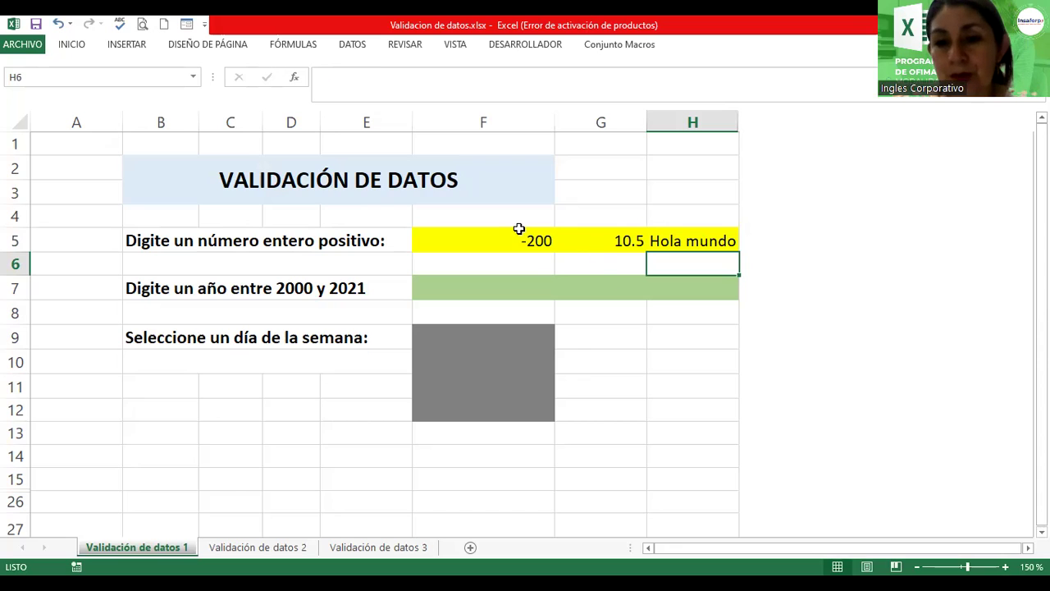
{"action": "left_click_drag", "start_coordinate": [511, 237], "coordinate": [702, 230]}
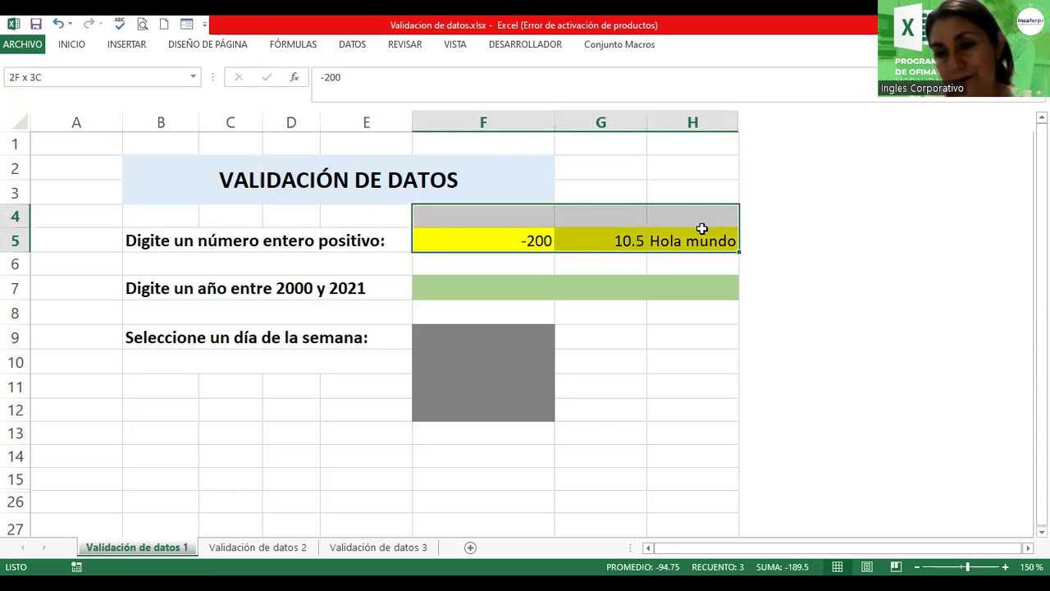
{"action": "key", "text": "Delete"}
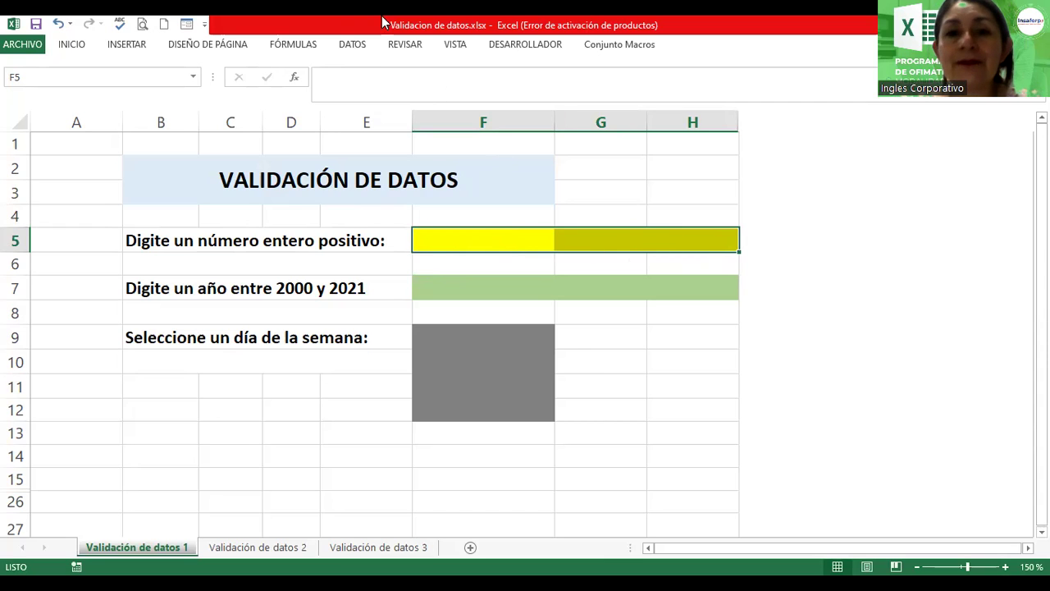
Step: Preview the data validation tools, then select cells F5:H5 with the DATOS tools shown
{"action": "left_click", "coordinate": [353, 46]}
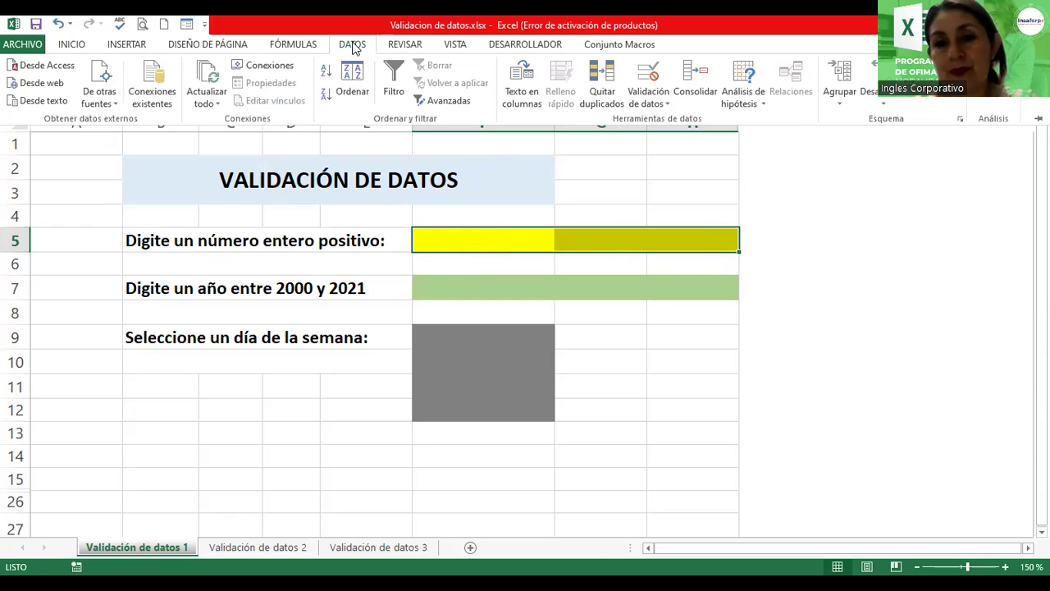
{"action": "left_click", "coordinate": [666, 105]}
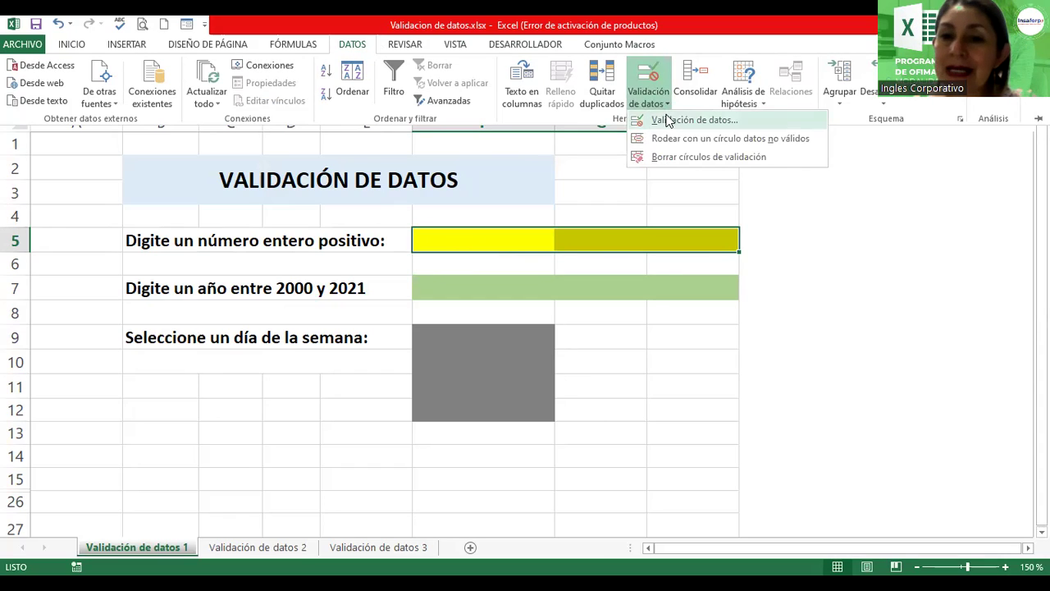
{"action": "left_click", "coordinate": [665, 120]}
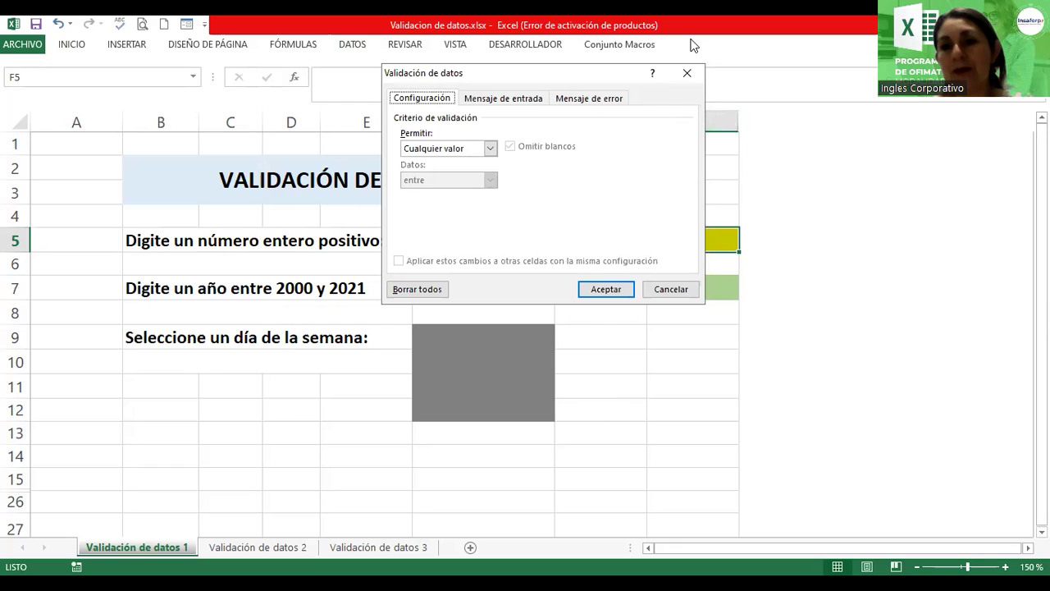
{"action": "key", "text": "Escape"}
{"action": "left_click", "coordinate": [351, 44]}
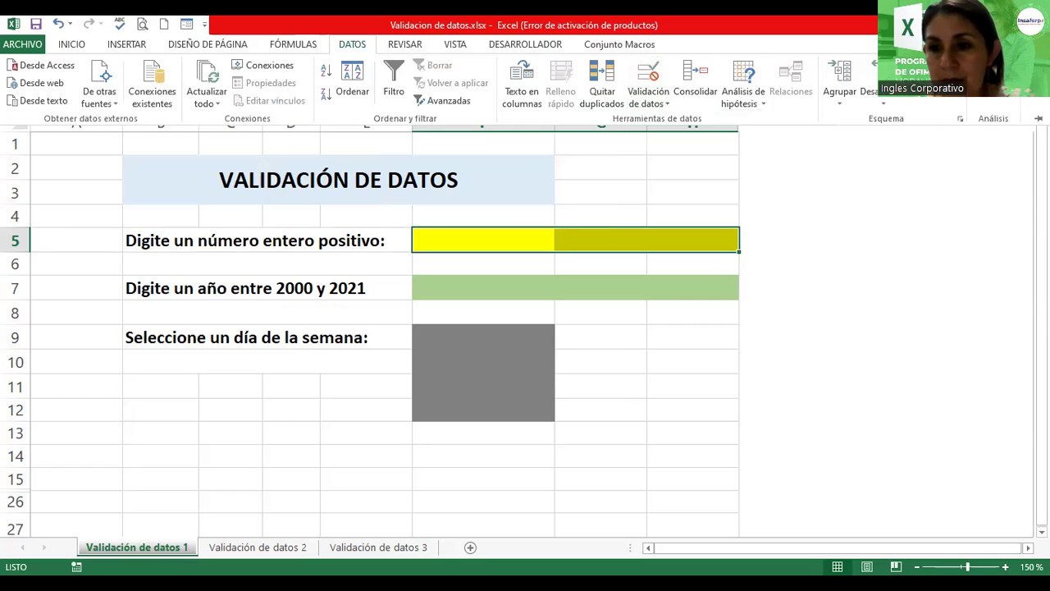
{"action": "left_click", "coordinate": [552, 264]}
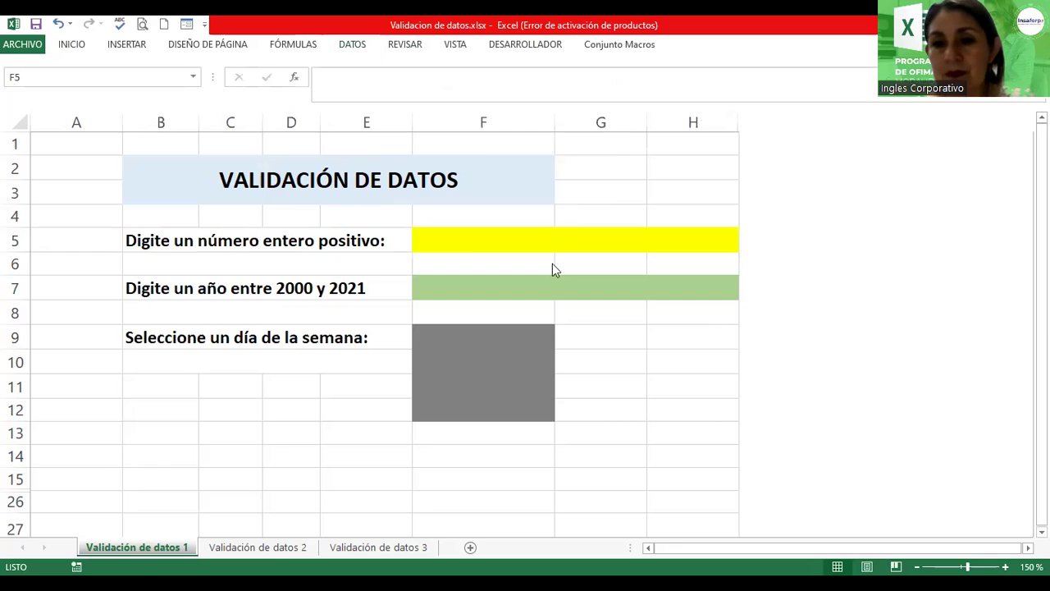
{"action": "left_click_drag", "start_coordinate": [473, 235], "coordinate": [693, 240]}
{"action": "left_click", "coordinate": [352, 44]}
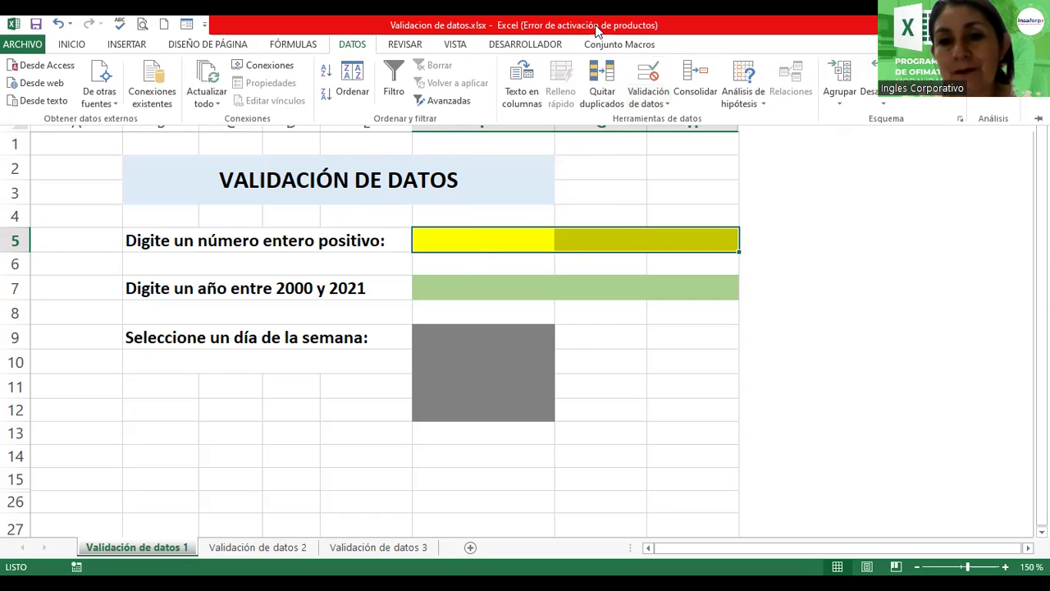
Step: Set a Número entero rule 'entre' with Mínimo 50 and Máximo 100
{"action": "left_click", "coordinate": [649, 105]}
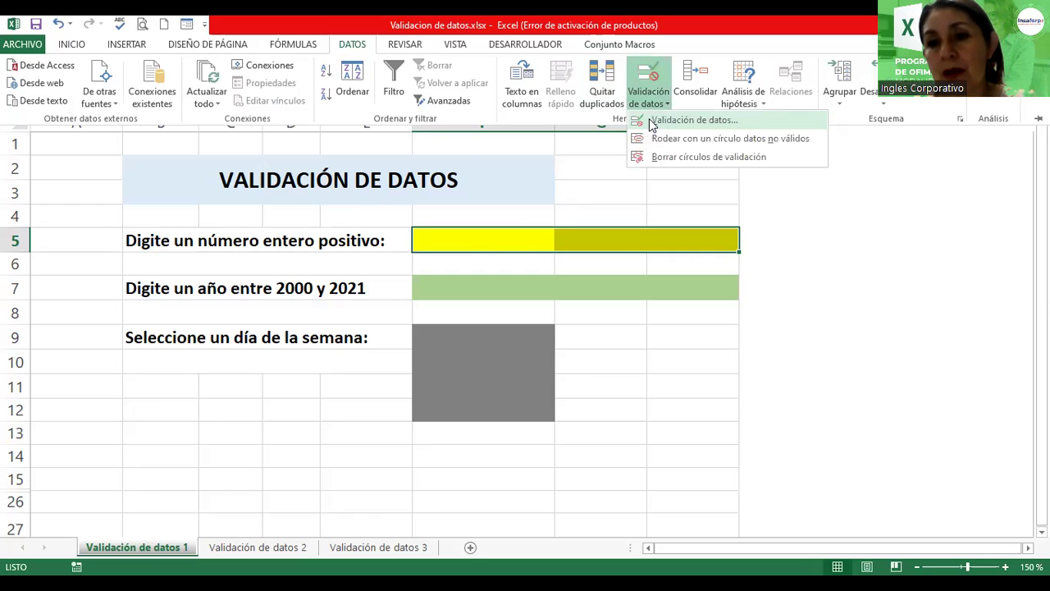
{"action": "left_click", "coordinate": [653, 122]}
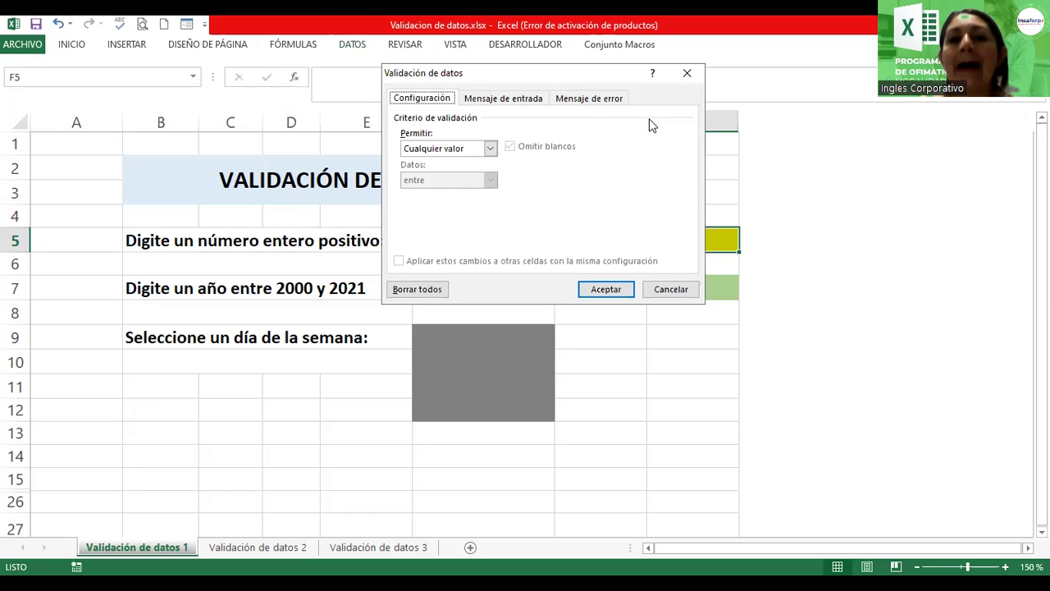
{"action": "left_click", "coordinate": [491, 148]}
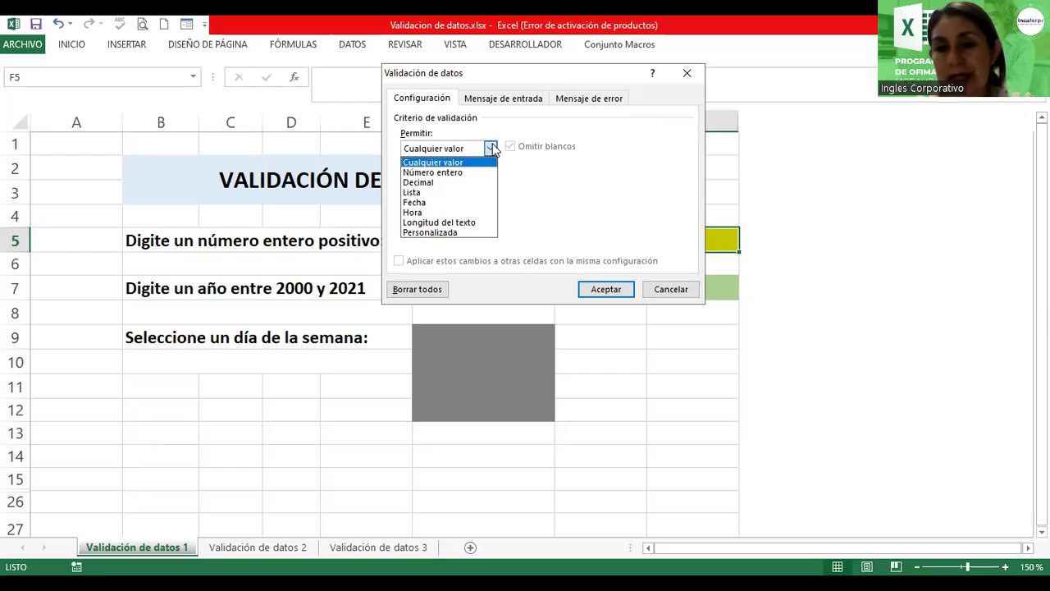
{"action": "left_click", "coordinate": [460, 173]}
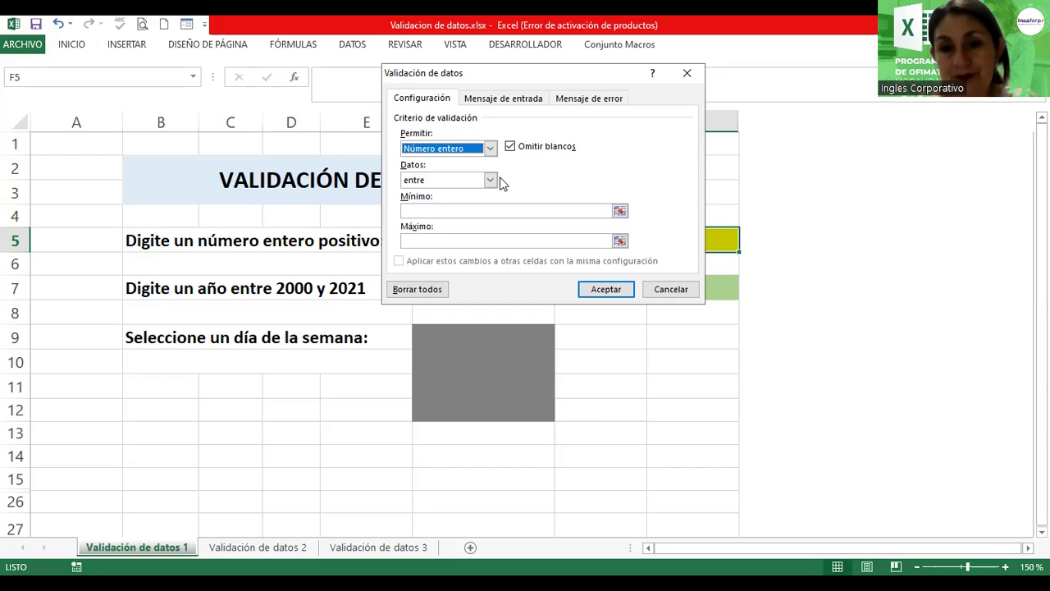
{"action": "left_click", "coordinate": [491, 181]}
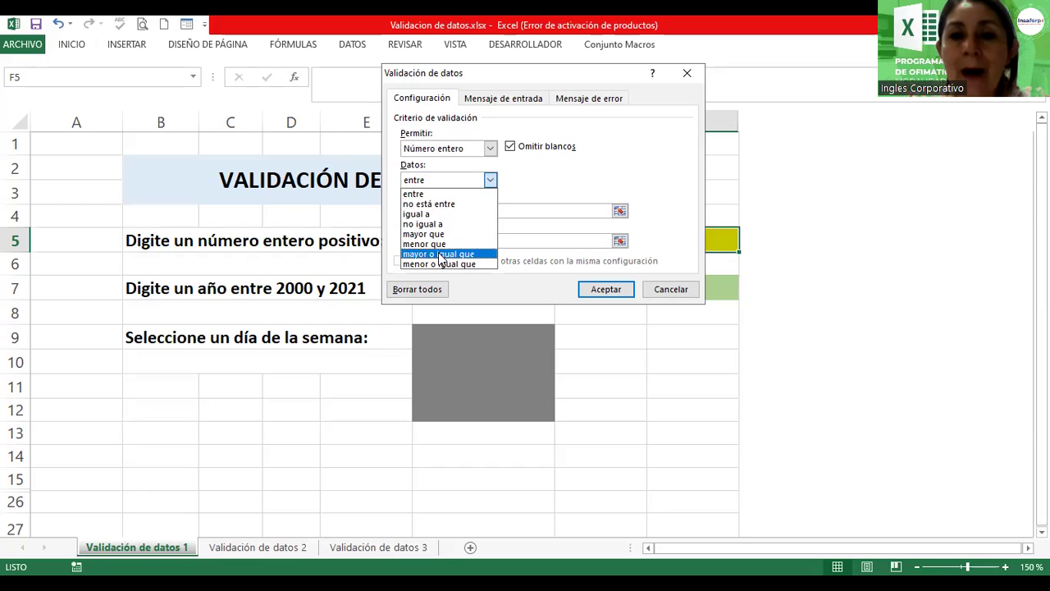
{"action": "left_click", "coordinate": [440, 255]}
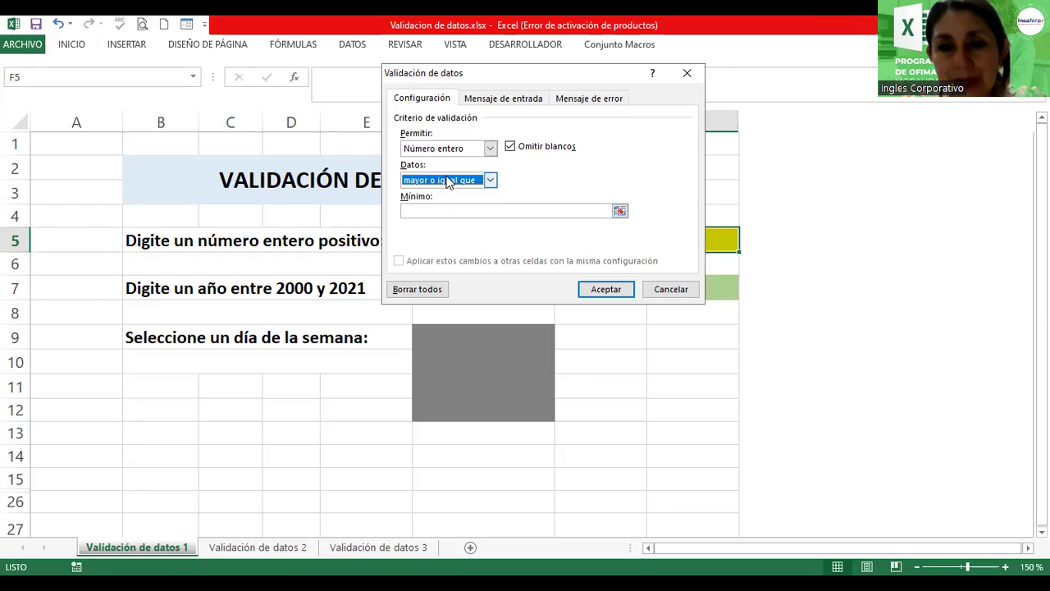
{"action": "left_click", "coordinate": [449, 181]}
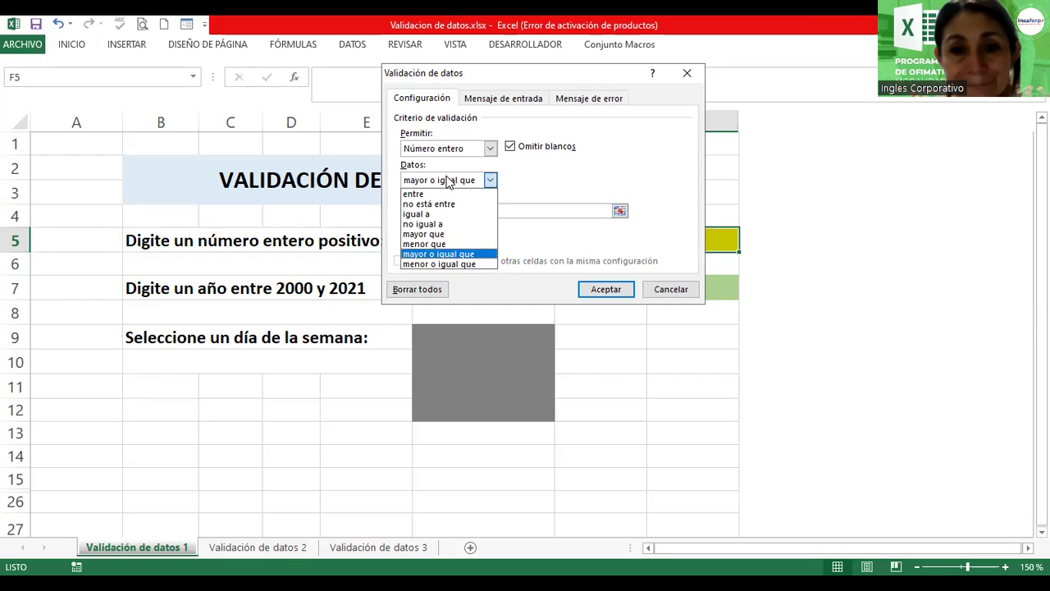
{"action": "left_click", "coordinate": [434, 195]}
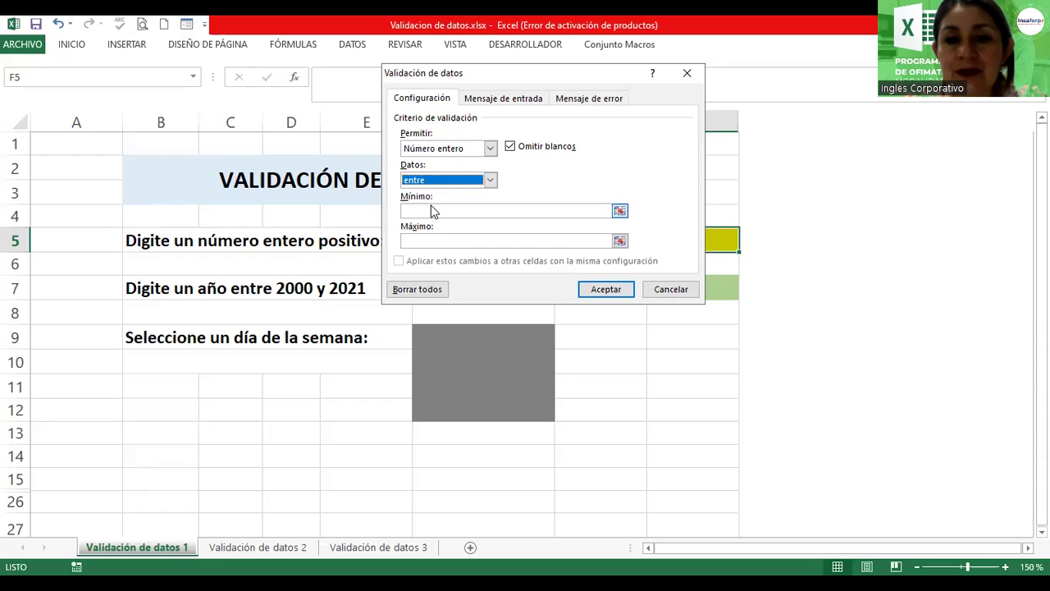
{"action": "left_click", "coordinate": [433, 211]}
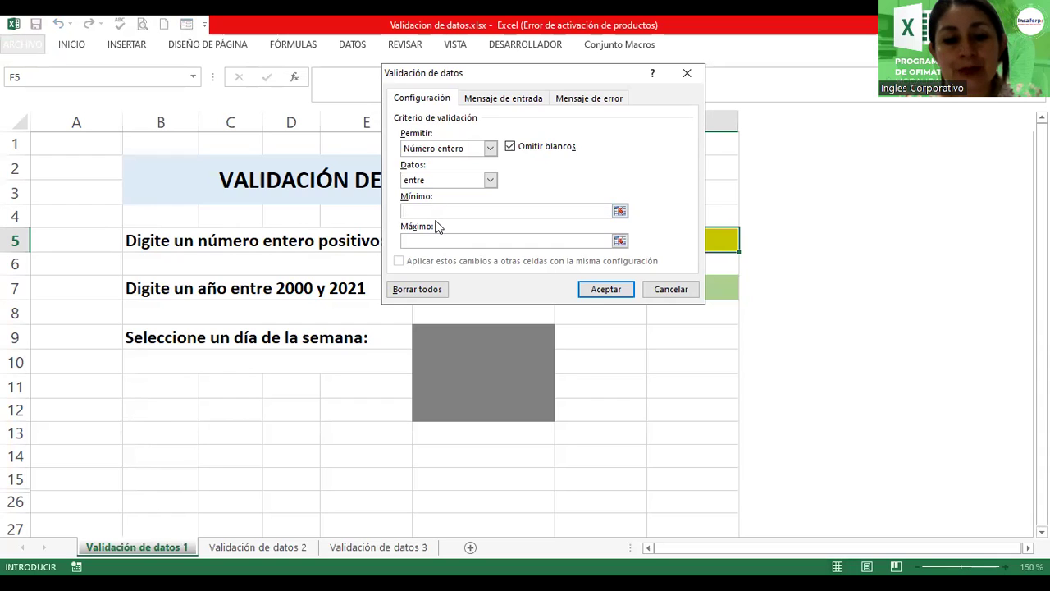
{"action": "type", "text": "50"}
{"action": "left_click", "coordinate": [419, 241]}
{"action": "type", "text": "100"}
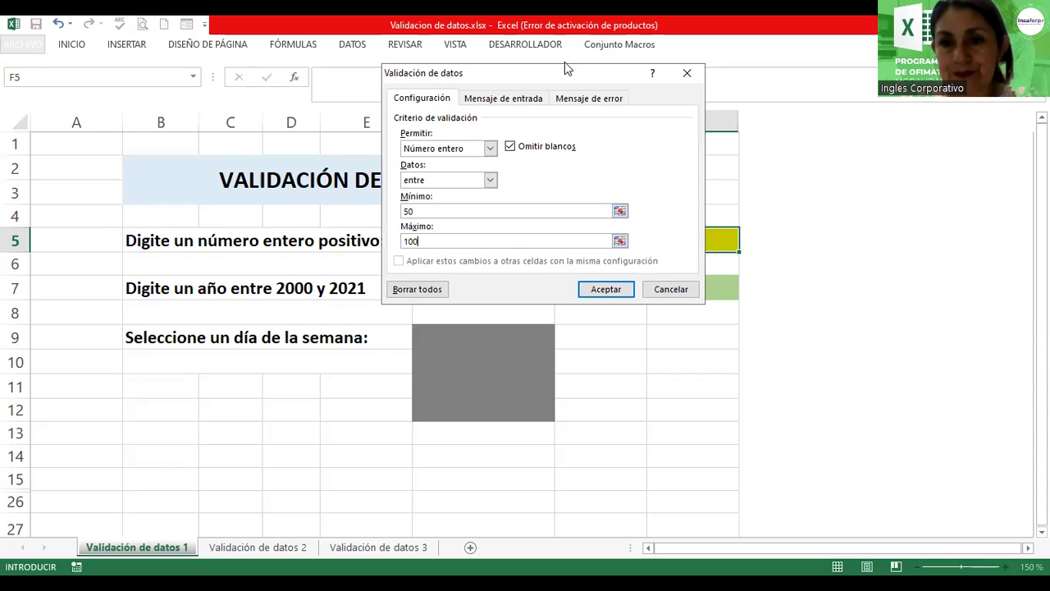
Step: Set the input message title 'número' and text 'Ingrese los valores entre 50 y 100 puntos.'
{"action": "left_click", "coordinate": [496, 100]}
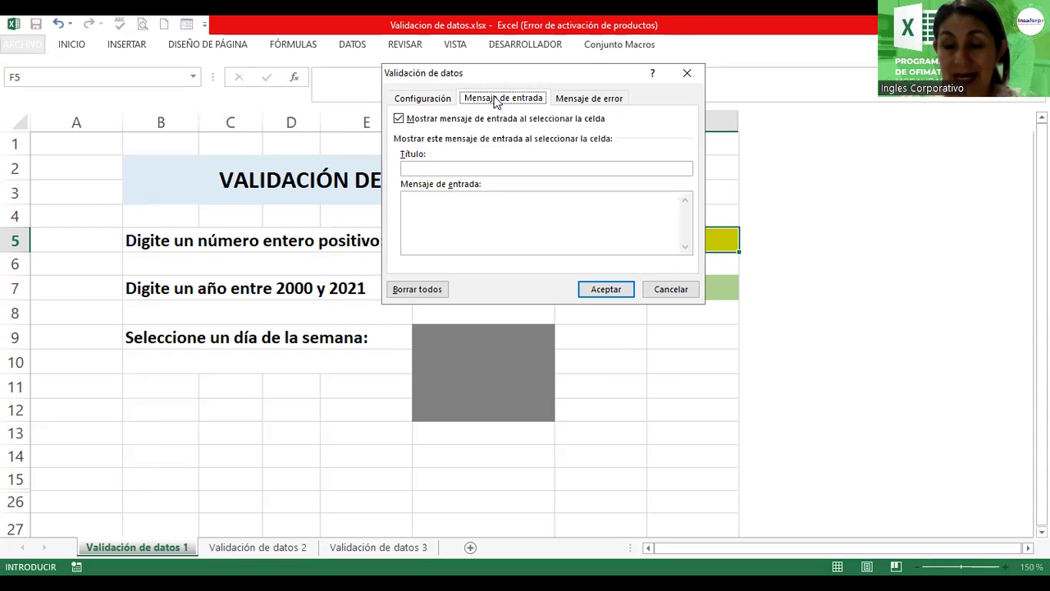
{"action": "left_click", "coordinate": [463, 169]}
{"action": "type", "text": "número"}
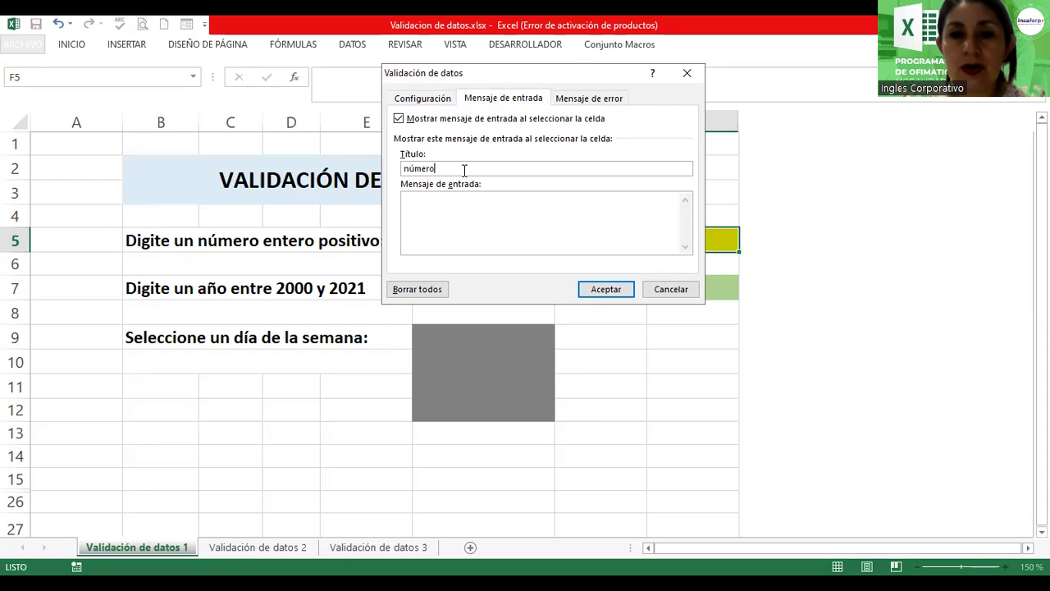
{"action": "left_click", "coordinate": [422, 213]}
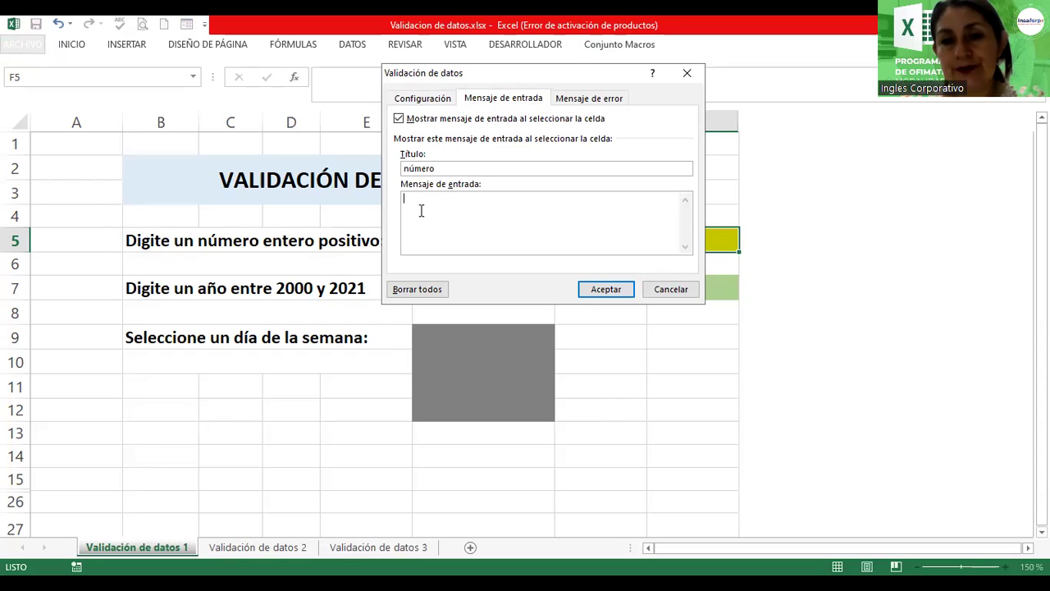
{"action": "left_click", "coordinate": [410, 99]}
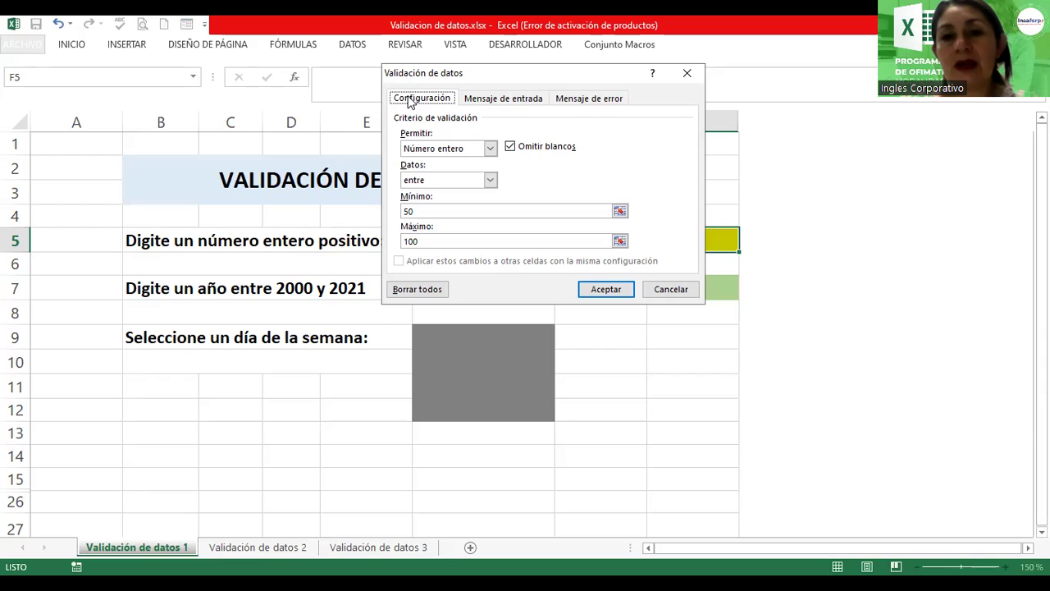
{"action": "left_click", "coordinate": [471, 98]}
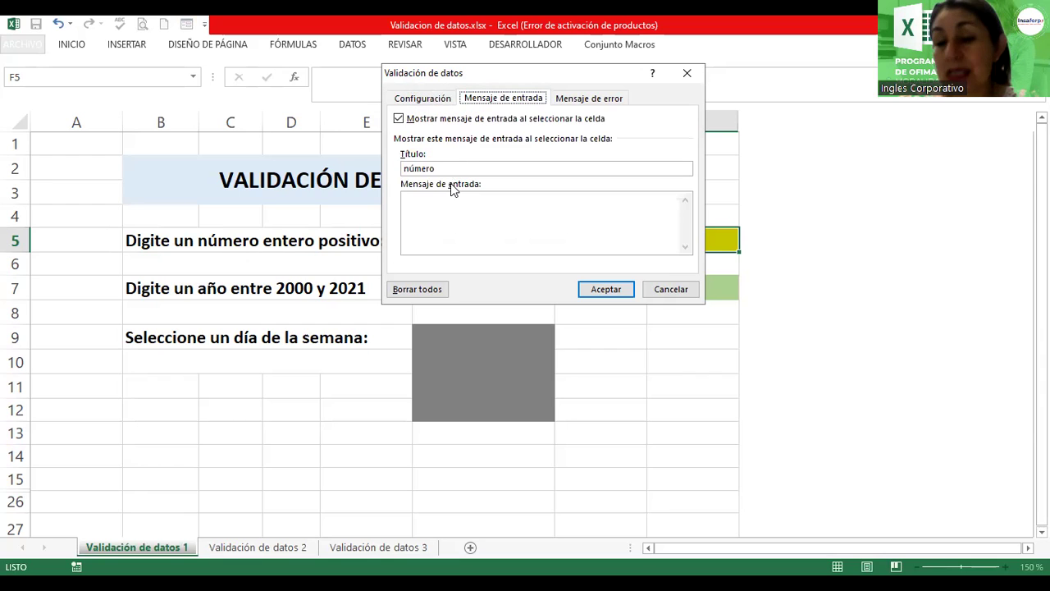
{"action": "left_click", "coordinate": [440, 206]}
{"action": "type", "text": "In"}
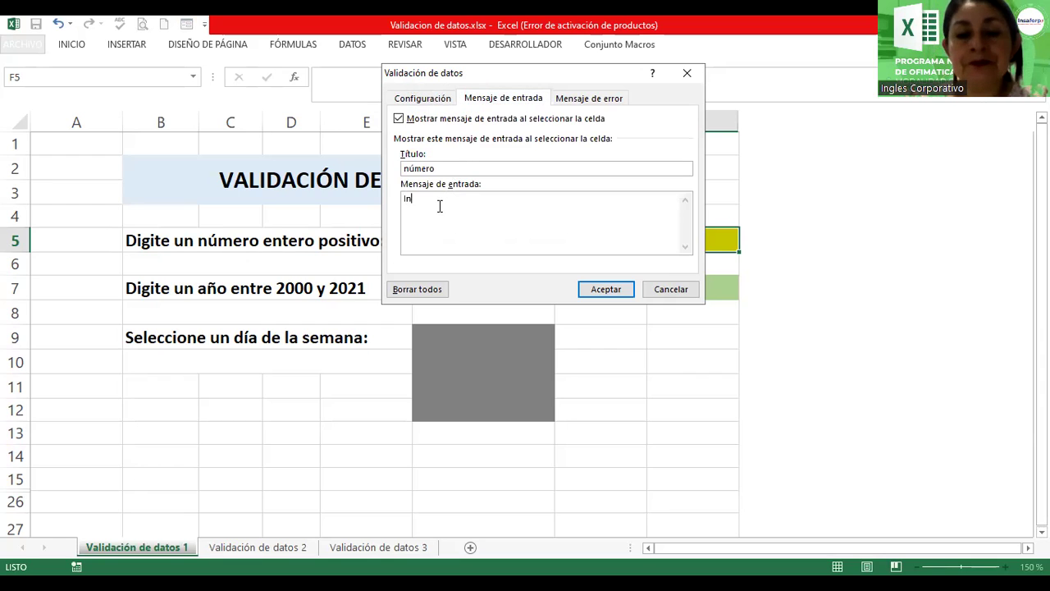
{"action": "type", "text": "grese los valores entre 50 y 100 puntos."}
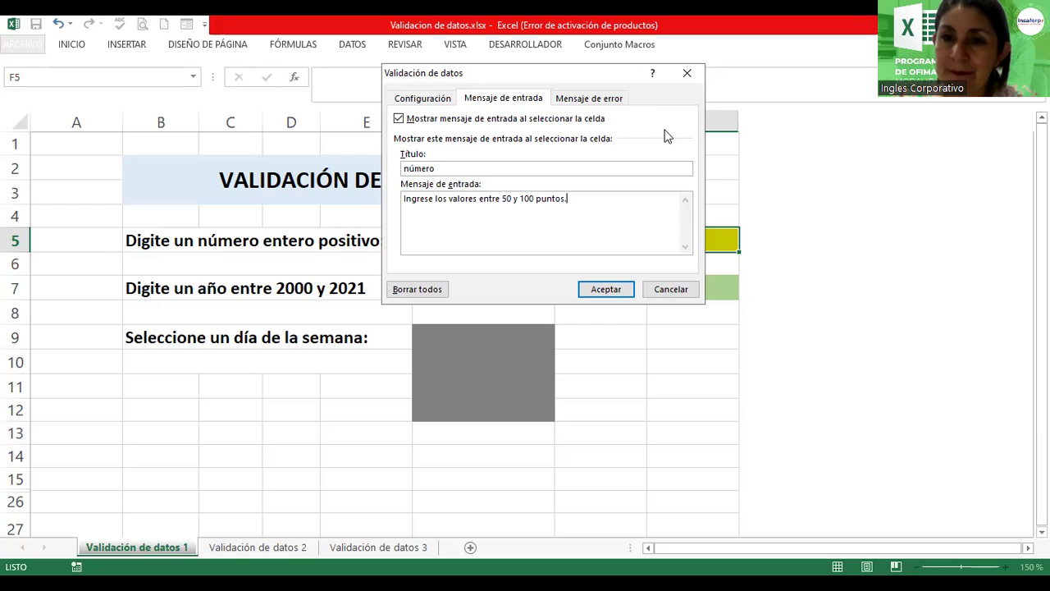
{"action": "left_click", "coordinate": [589, 98]}
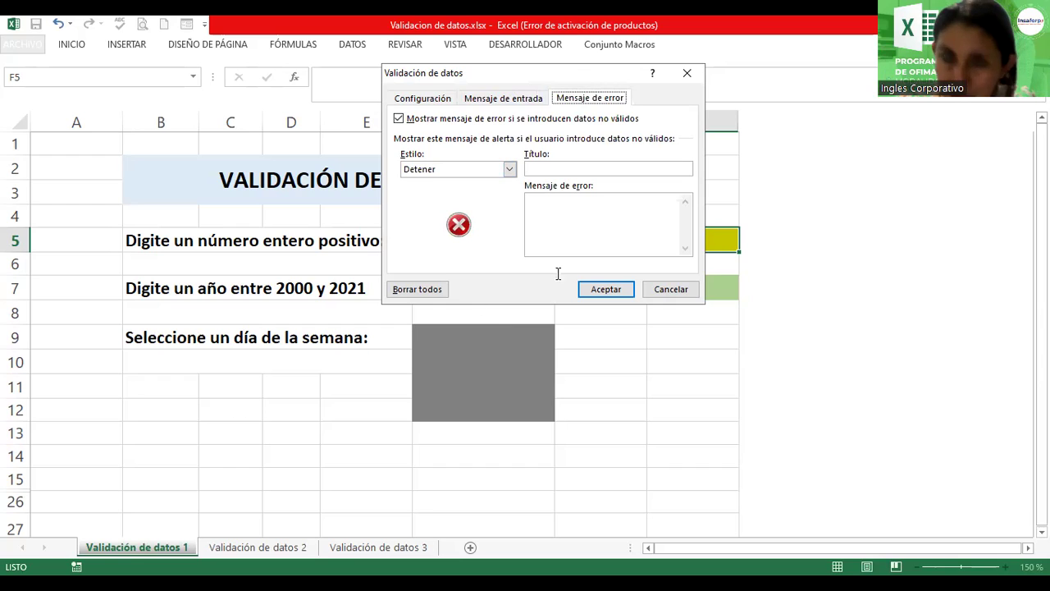
Step: Keep style Detener, title 'Error Número', message 'El número ingresado es inválido.'
{"action": "left_click", "coordinate": [509, 170]}
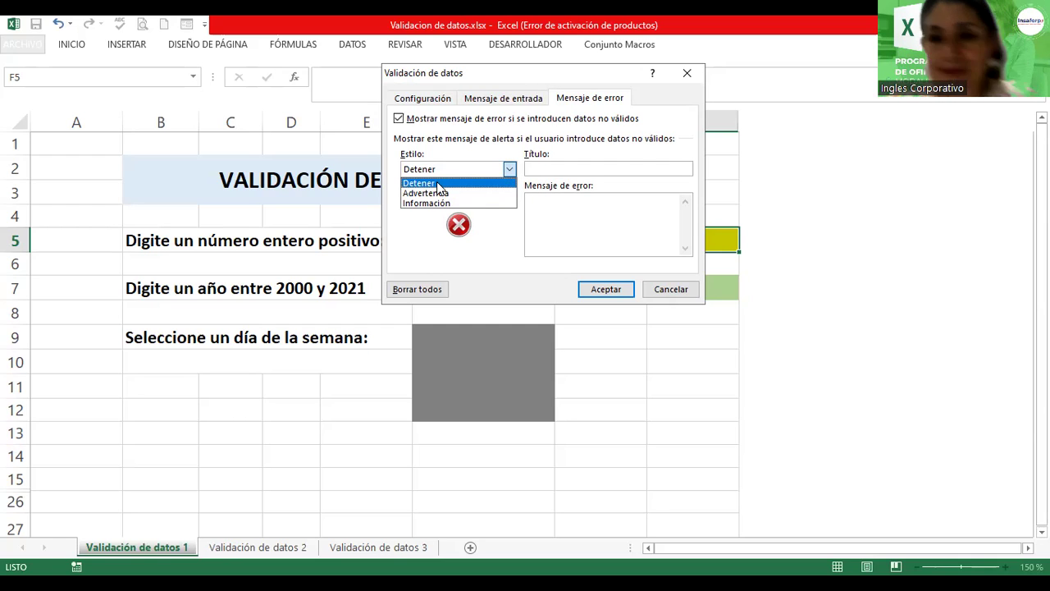
{"action": "left_click", "coordinate": [647, 165]}
{"action": "left_click", "coordinate": [638, 169]}
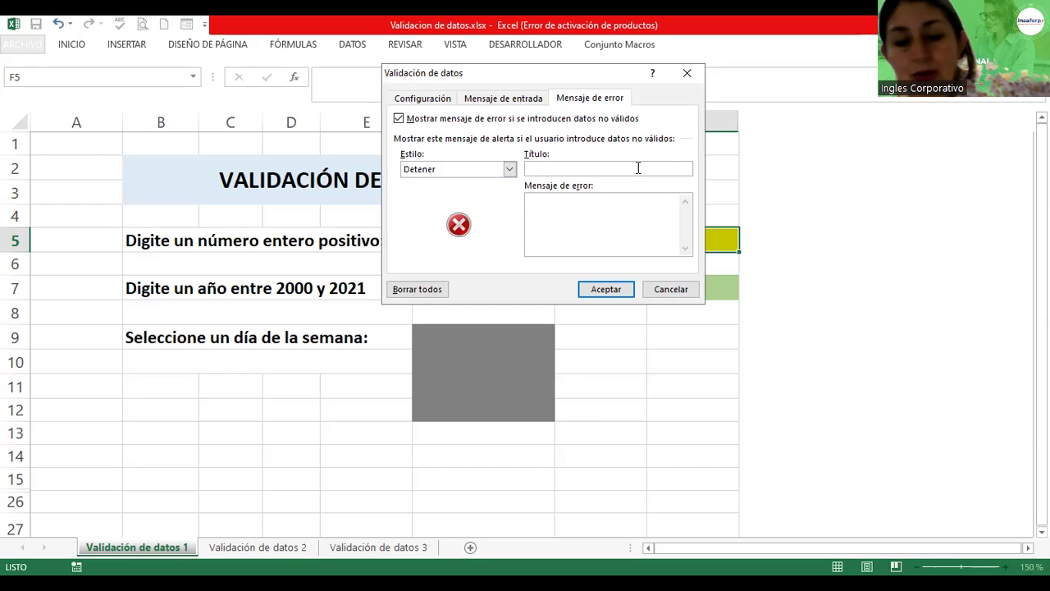
{"action": "type", "text": "Error Número"}
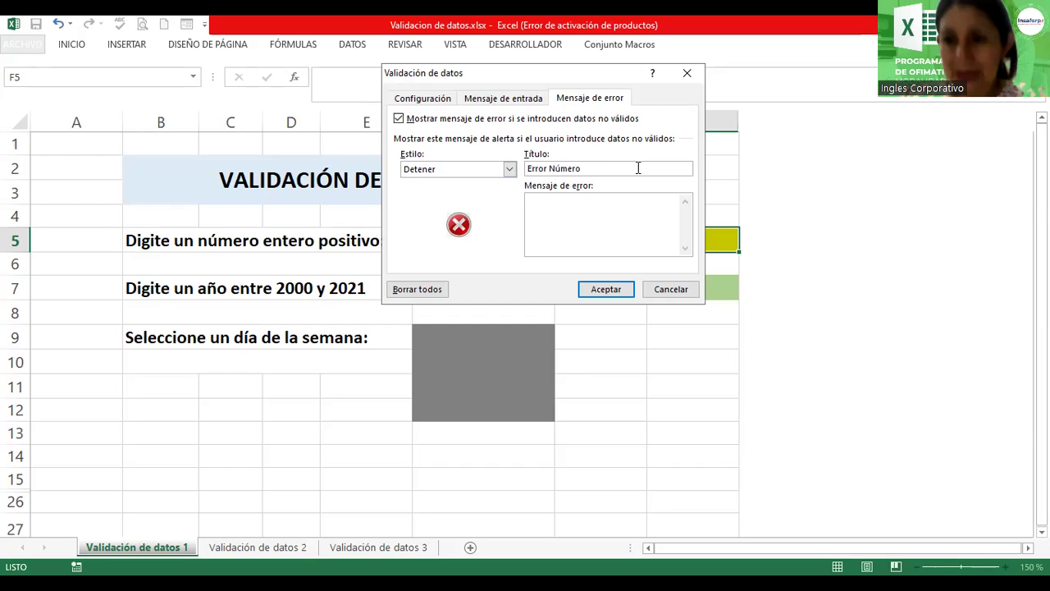
{"action": "left_click", "coordinate": [583, 215]}
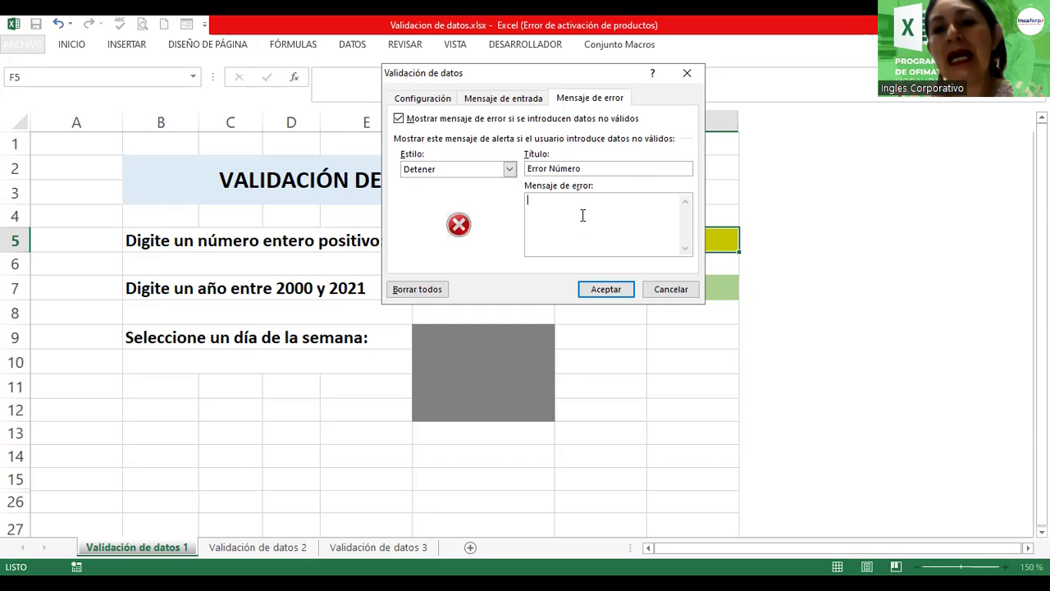
{"action": "type", "text": "El nu"}
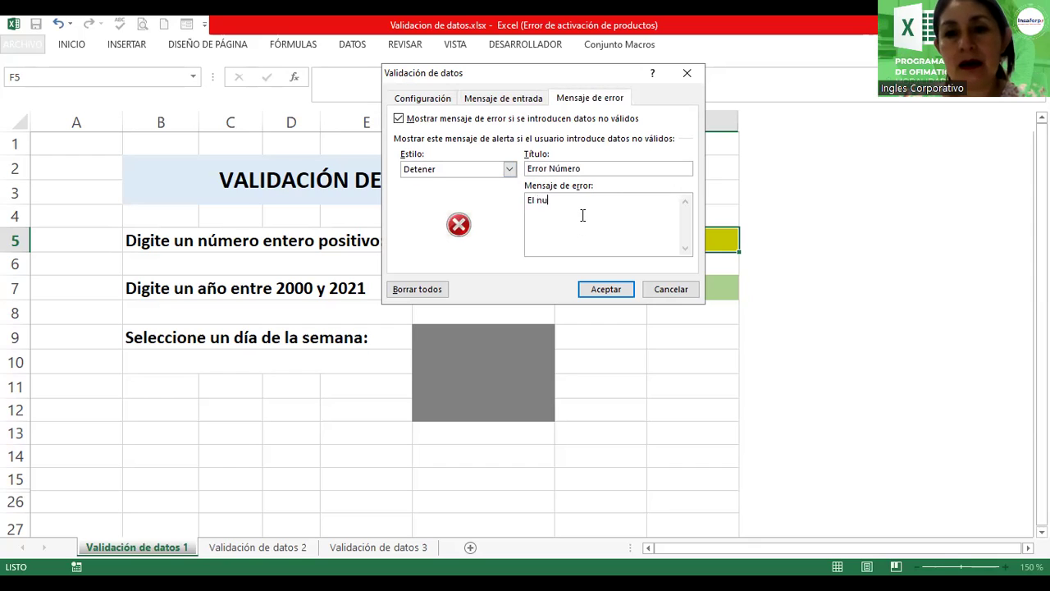
{"action": "key", "text": "BackSpace"}
{"action": "type", "text": "úmero ingresad"}
{"action": "key", "text": "BackSpace"}
{"action": "key", "text": "BackSpace"}
{"action": "type", "text": "ado es inva´lid"}
{"action": "key", "text": "BackSpace"}
{"action": "key", "text": "BackSpace"}
{"action": "key", "text": "BackSpace"}
{"action": "key", "text": "BackSpace"}
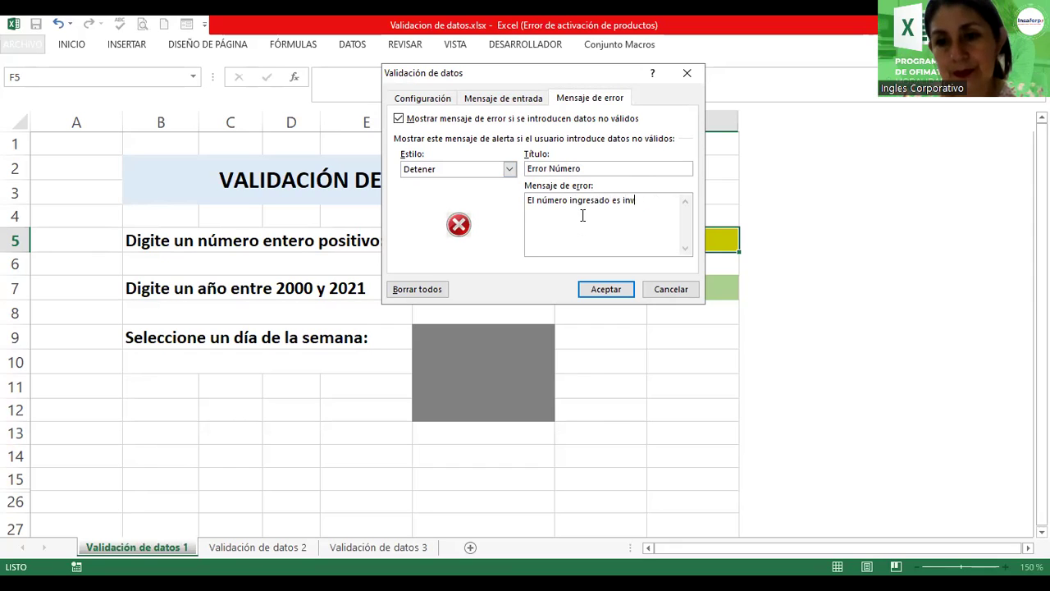
{"action": "type", "text": "álido."}
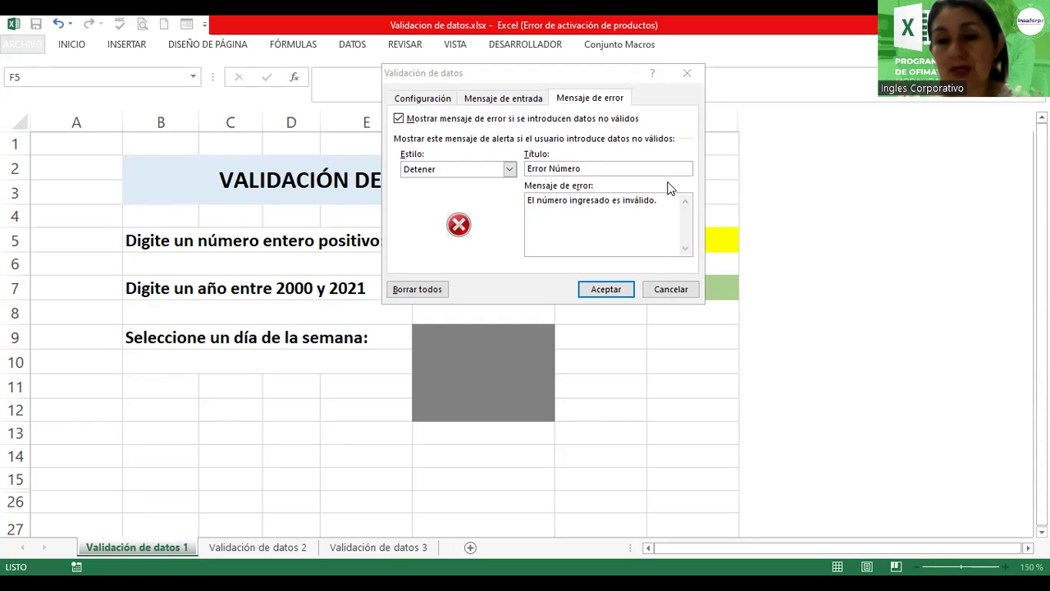
Step: Apply the validation to F5:H5 and check the 'número' input message on F5 and G5
{"action": "left_click", "coordinate": [603, 292]}
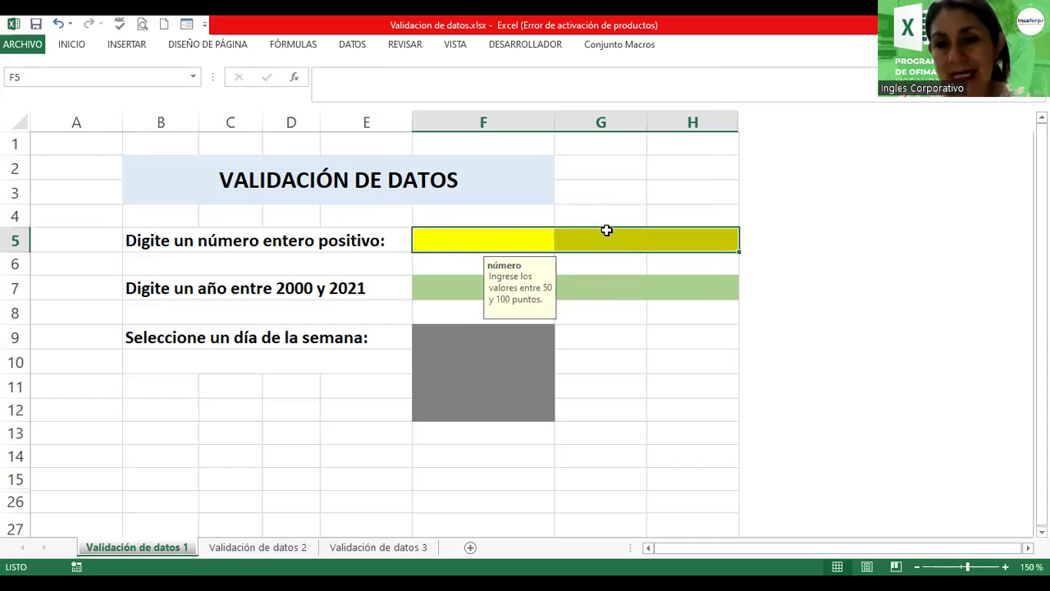
{"action": "left_click", "coordinate": [474, 246]}
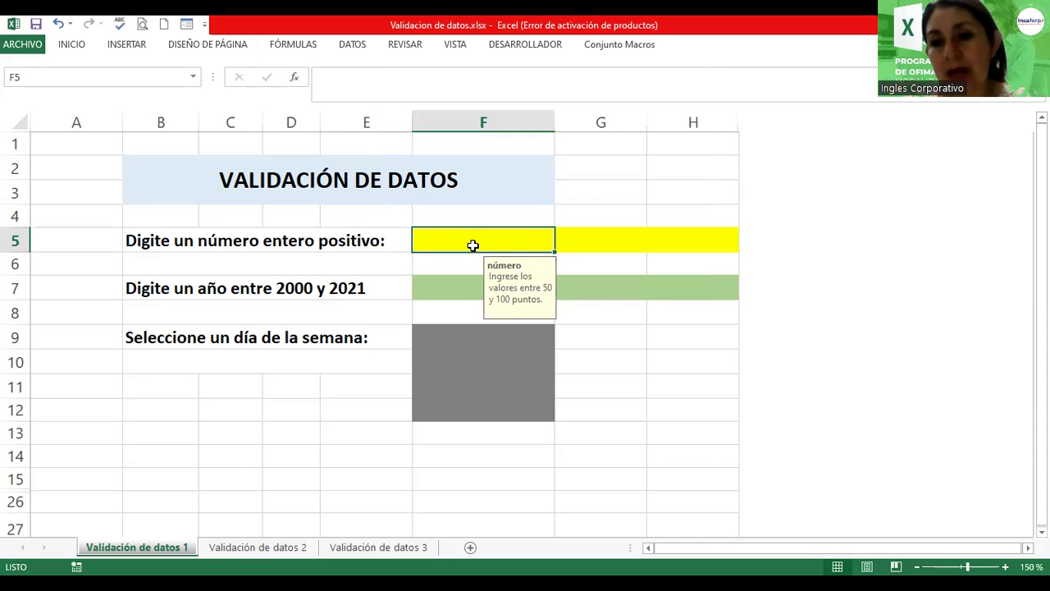
{"action": "key", "text": "Right"}
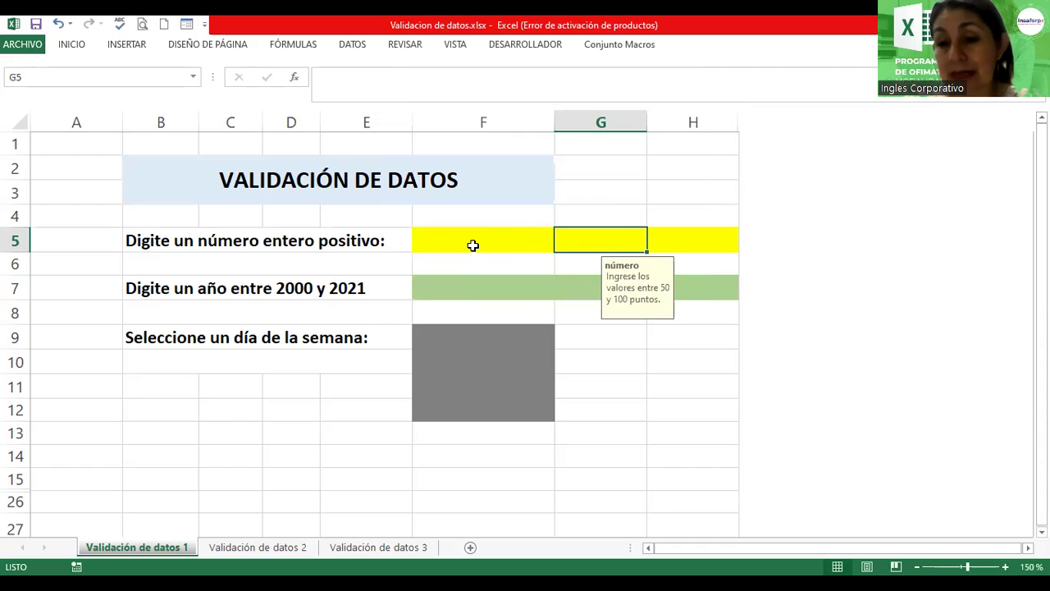
{"action": "key", "text": "Right"}
{"action": "key", "text": "Left"}
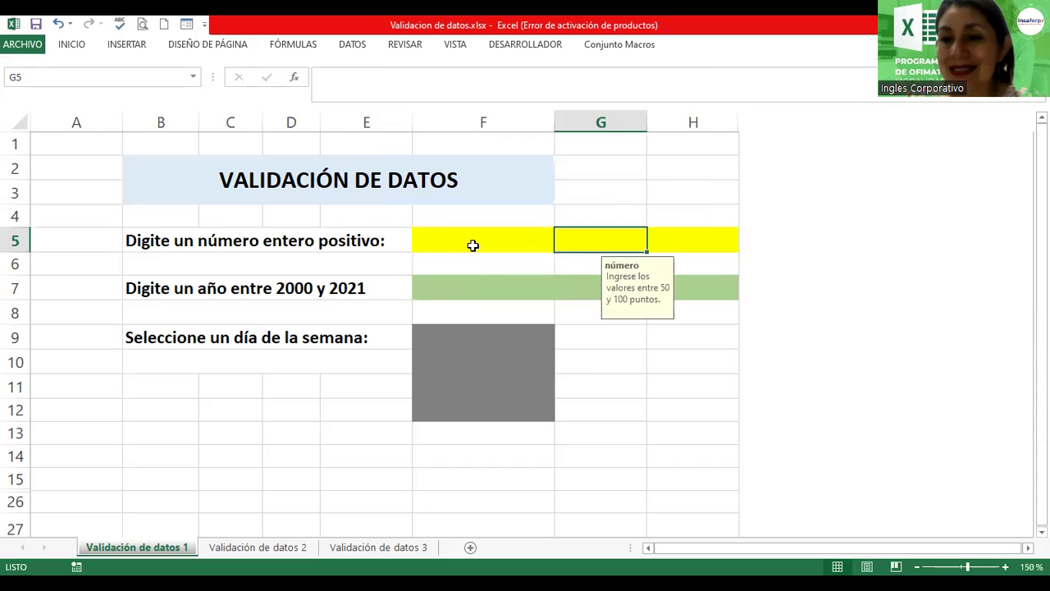
{"action": "key", "text": "Left"}
{"action": "key", "text": "Left"}
Step: Move around nearby cells to see where the input message appears, ending back on F5
{"action": "key", "text": "Right"}
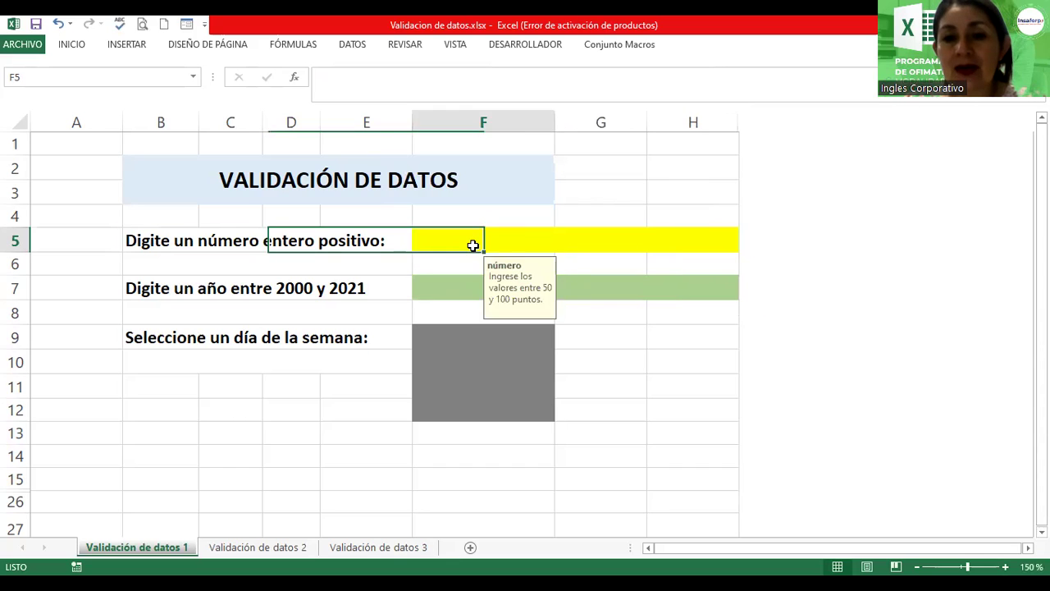
{"action": "key", "text": "Down"}
{"action": "key", "text": "Down"}
{"action": "key", "text": "Down"}
{"action": "key", "text": "Down"}
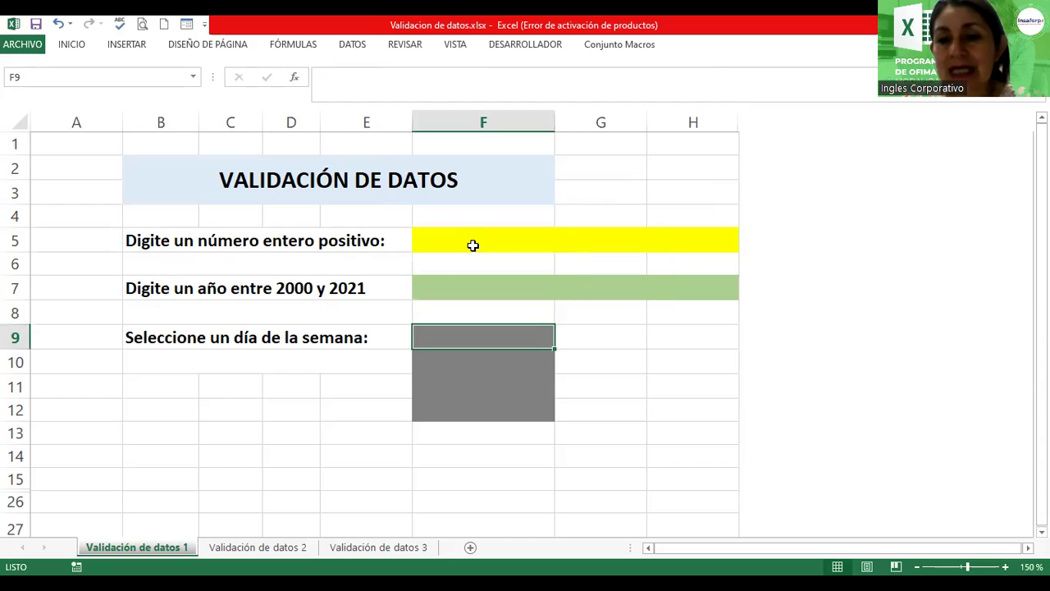
{"action": "key", "text": "Right"}
{"action": "key", "text": "Up"}
{"action": "key", "text": "Up"}
{"action": "key", "text": "Up"}
{"action": "key", "text": "Up"}
{"action": "key", "text": "Up"}
{"action": "key", "text": "Up"}
{"action": "key", "text": "Up"}
{"action": "key", "text": "Up"}
{"action": "key", "text": "Left"}
{"action": "key", "text": "Left"}
{"action": "key", "text": "Left"}
{"action": "key", "text": "Left"}
{"action": "key", "text": "Left"}
{"action": "key", "text": "Left"}
{"action": "key", "text": "Left"}
{"action": "key", "text": "Down"}
{"action": "key", "text": "Down"}
{"action": "key", "text": "Down"}
{"action": "key", "text": "Down"}
{"action": "key", "text": "Down"}
{"action": "key", "text": "Down"}
{"action": "key", "text": "Down"}
{"action": "key", "text": "Down"}
{"action": "key", "text": "Down"}
{"action": "key", "text": "Right"}
{"action": "key", "text": "Right"}
{"action": "key", "text": "Right"}
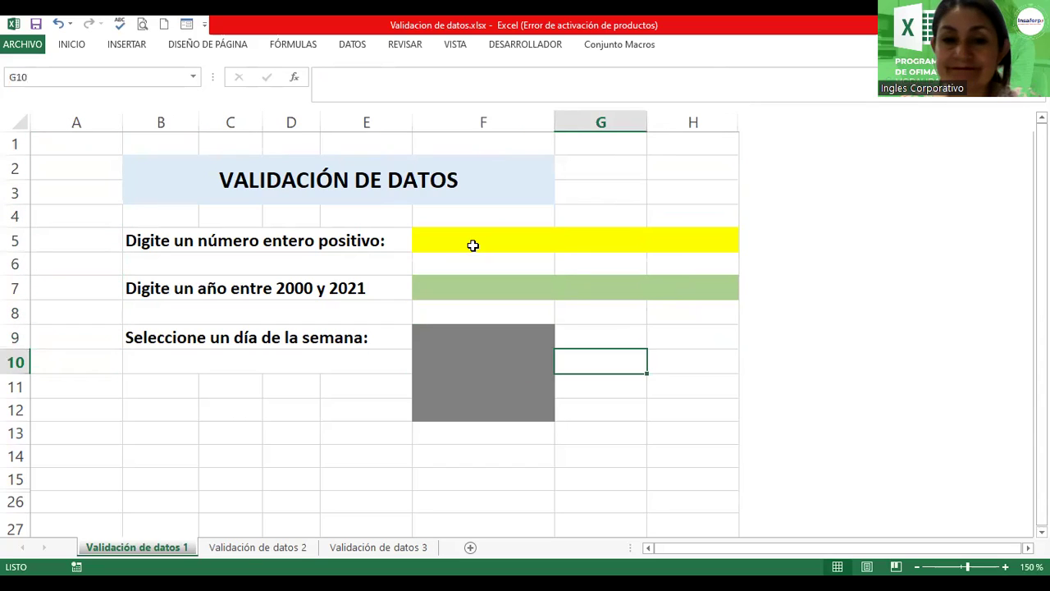
{"action": "key", "text": "Up"}
{"action": "key", "text": "Up"}
{"action": "key", "text": "Up"}
{"action": "key", "text": "Up"}
{"action": "key", "text": "Up"}
{"action": "key", "text": "Up"}
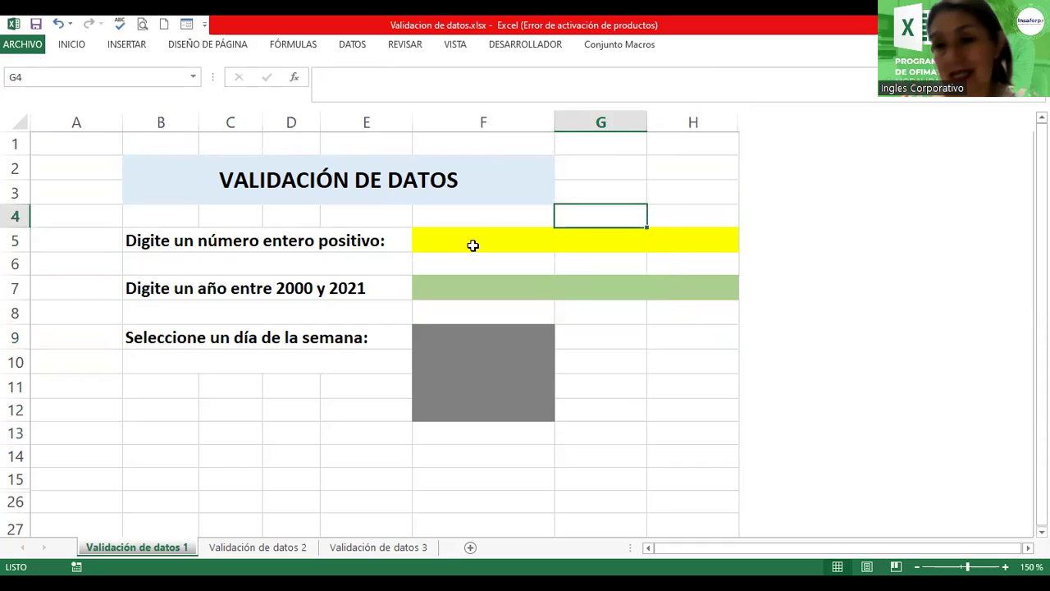
{"action": "key", "text": "Down"}
{"action": "key", "text": "Left"}
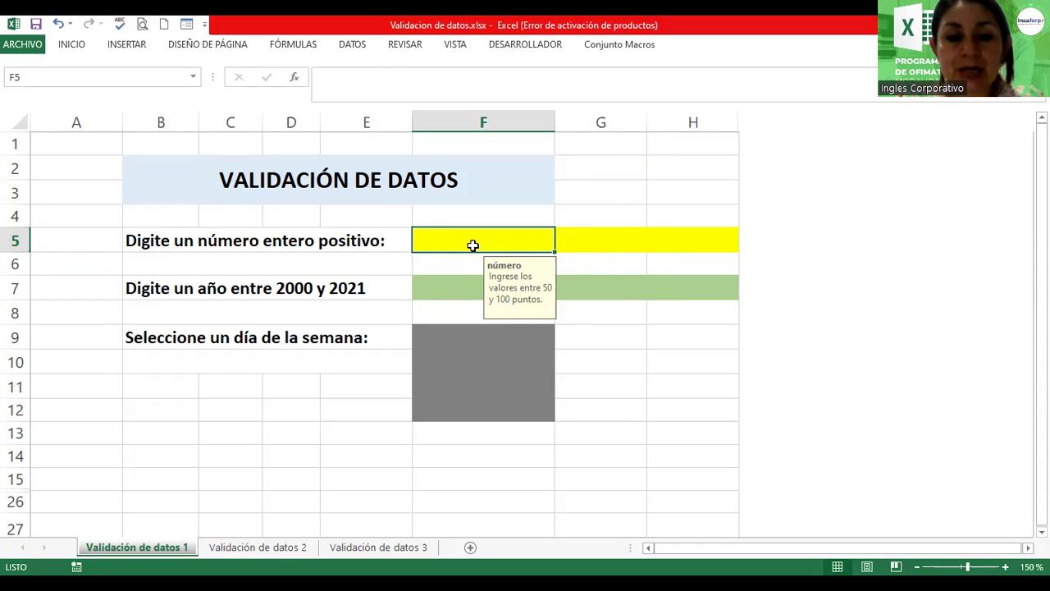
Step: Enter 50.15 in F5, retry after the Error Número rejection, and correct it to 50
{"action": "type", "text": "50.15"}
{"action": "key", "text": "Return"}
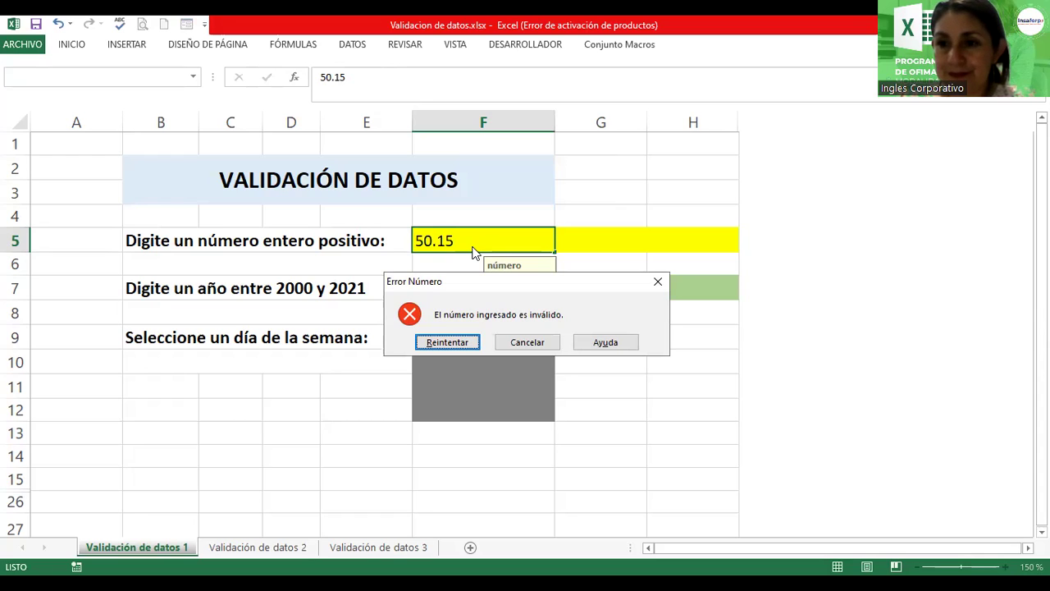
{"action": "left_click", "coordinate": [441, 345]}
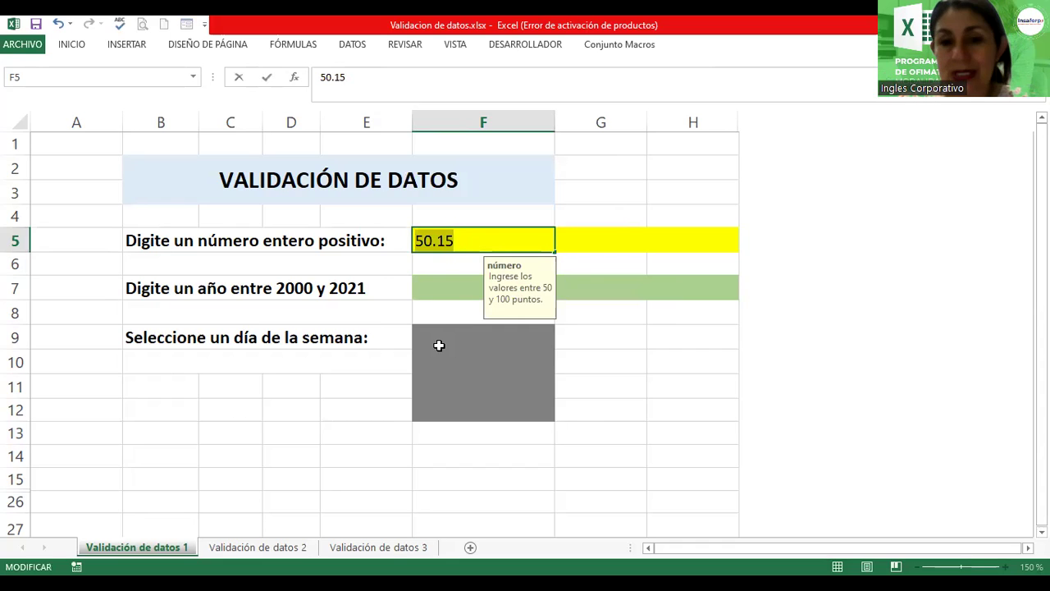
{"action": "key", "text": "BackSpace"}
{"action": "key", "text": "BackSpace"}
{"action": "key", "text": "BackSpace"}
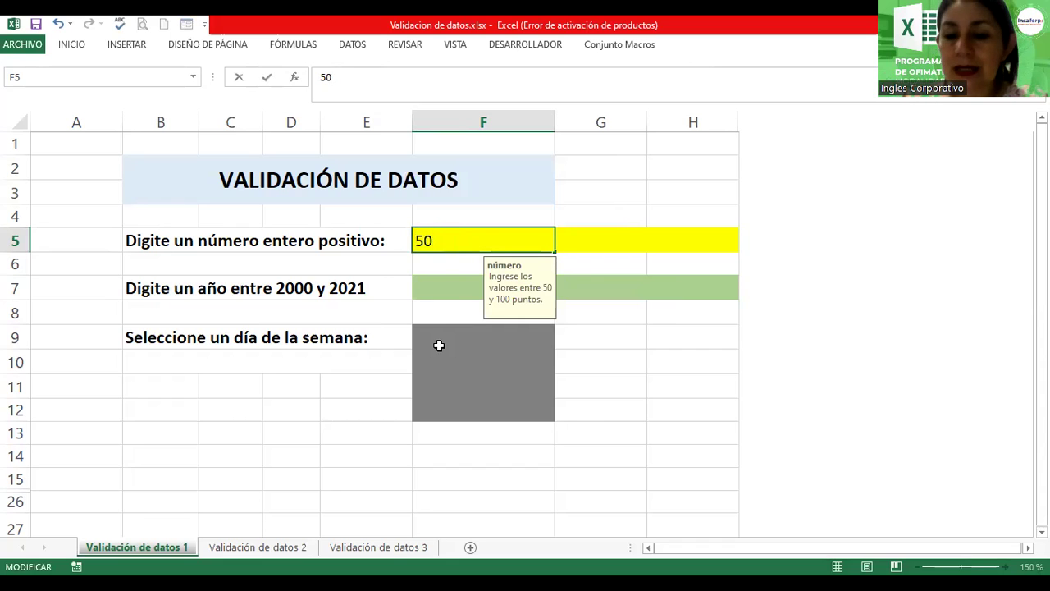
{"action": "key", "text": "Return"}
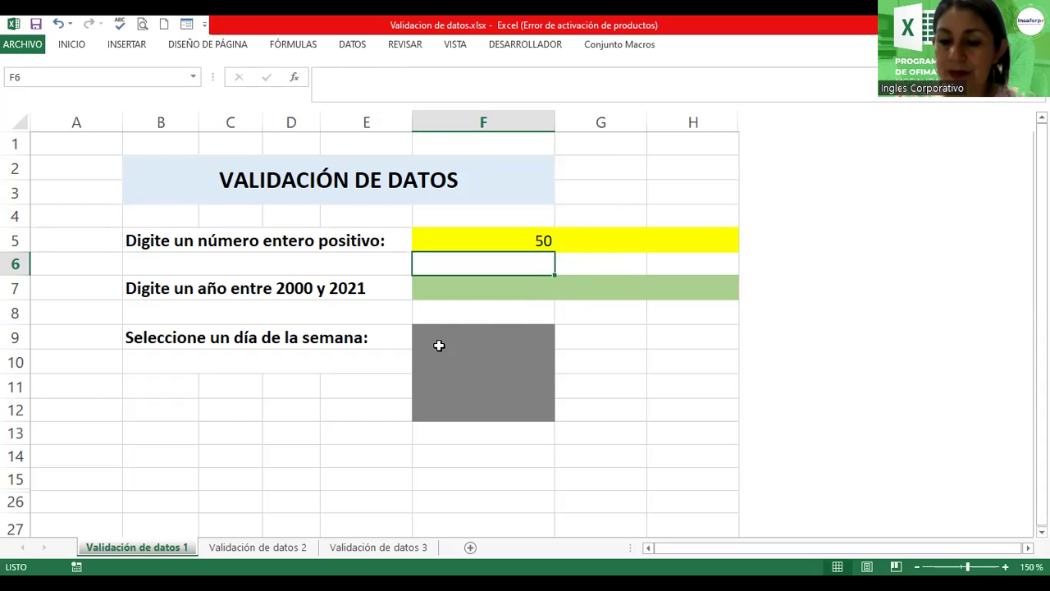
{"action": "key", "text": "Up"}
Step: Test G5 with .10, -45 and -78, cancelling each rejected entry so G5 stays empty
{"action": "key", "text": "Right"}
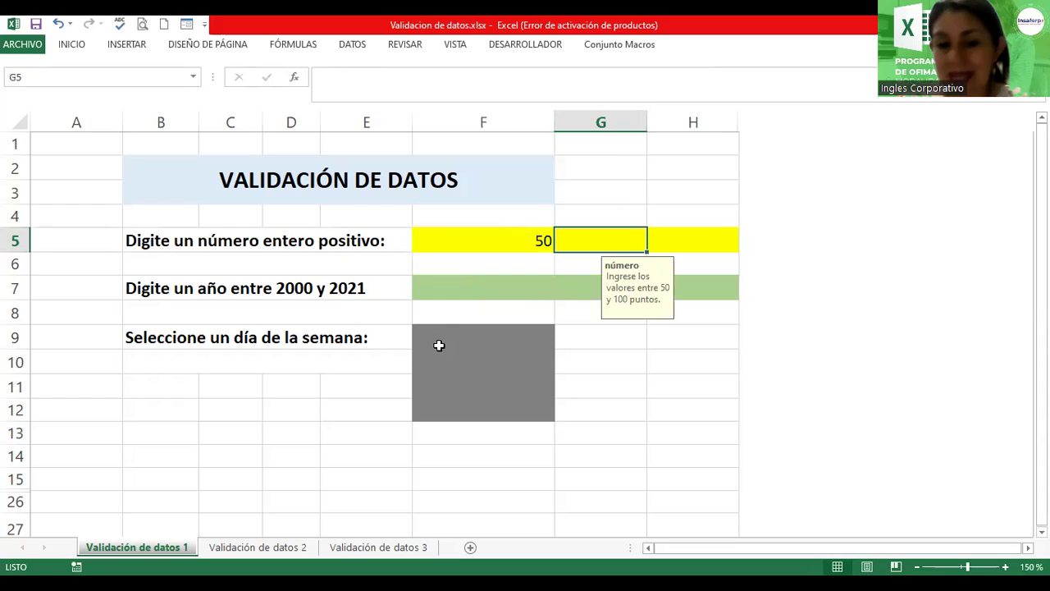
{"action": "type", "text": ".10"}
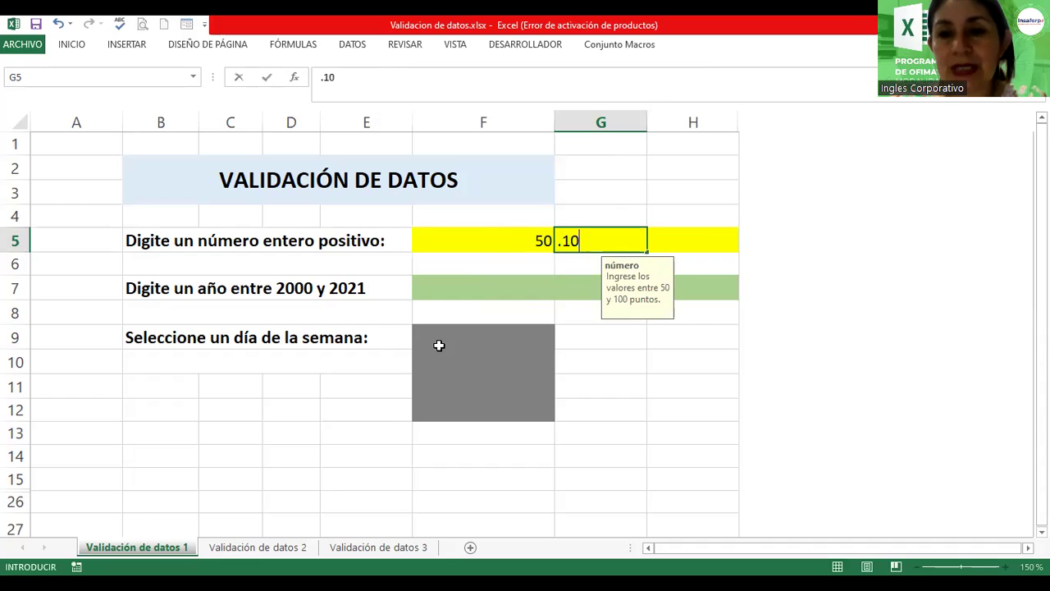
{"action": "key", "text": "Return"}
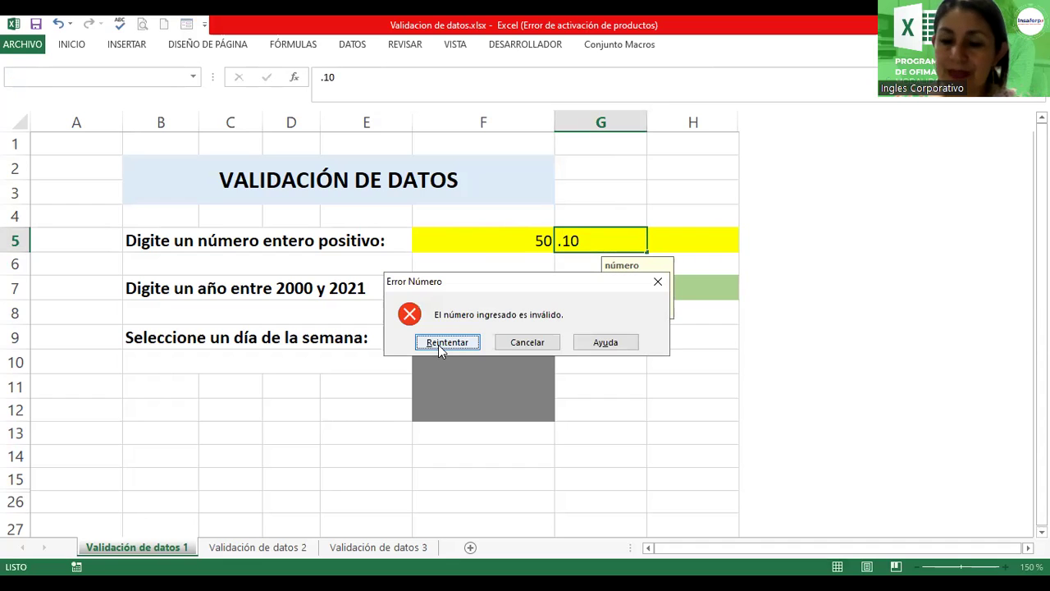
{"action": "left_click", "coordinate": [527, 343]}
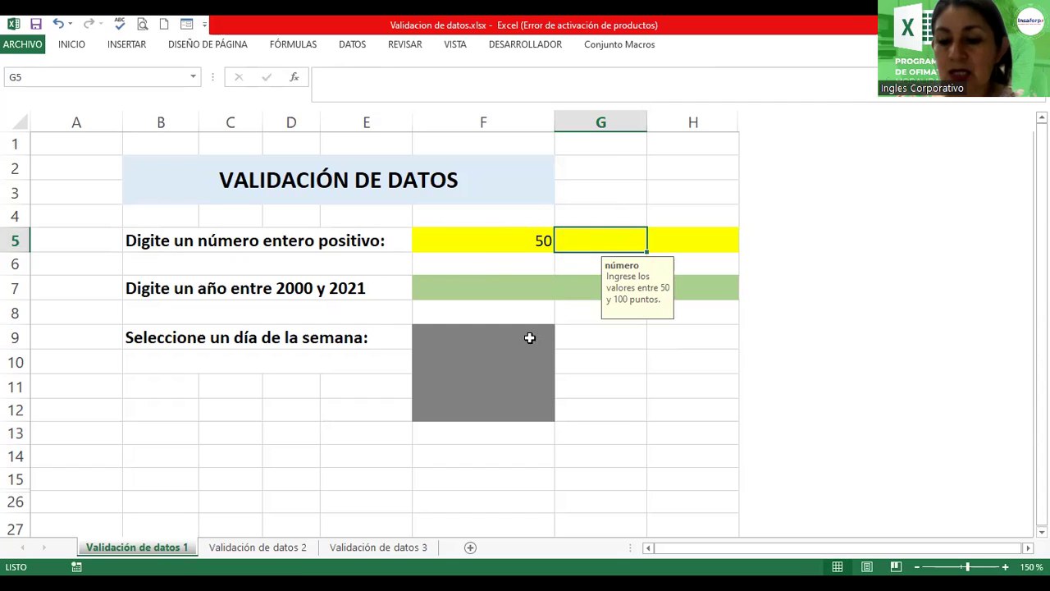
{"action": "type", "text": "-45"}
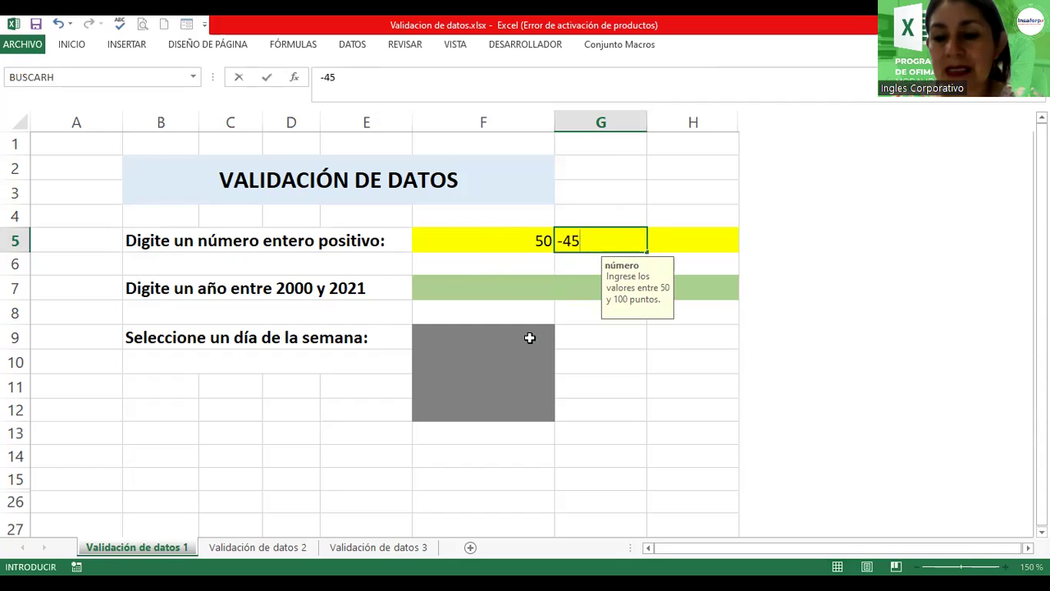
{"action": "key", "text": "Return"}
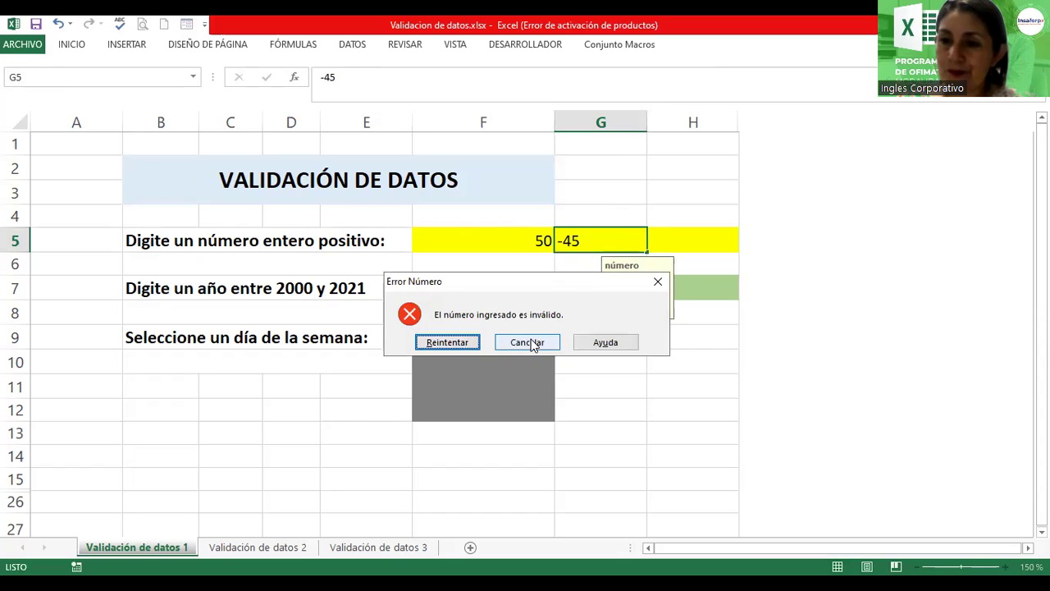
{"action": "left_click", "coordinate": [531, 343]}
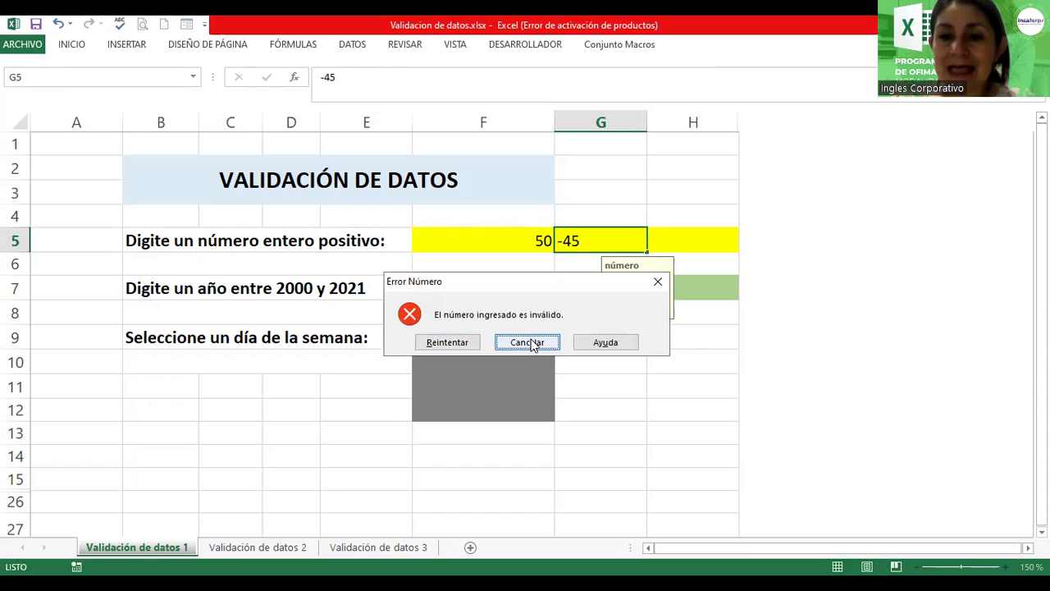
{"action": "left_click", "coordinate": [531, 343]}
{"action": "type", "text": "-"}
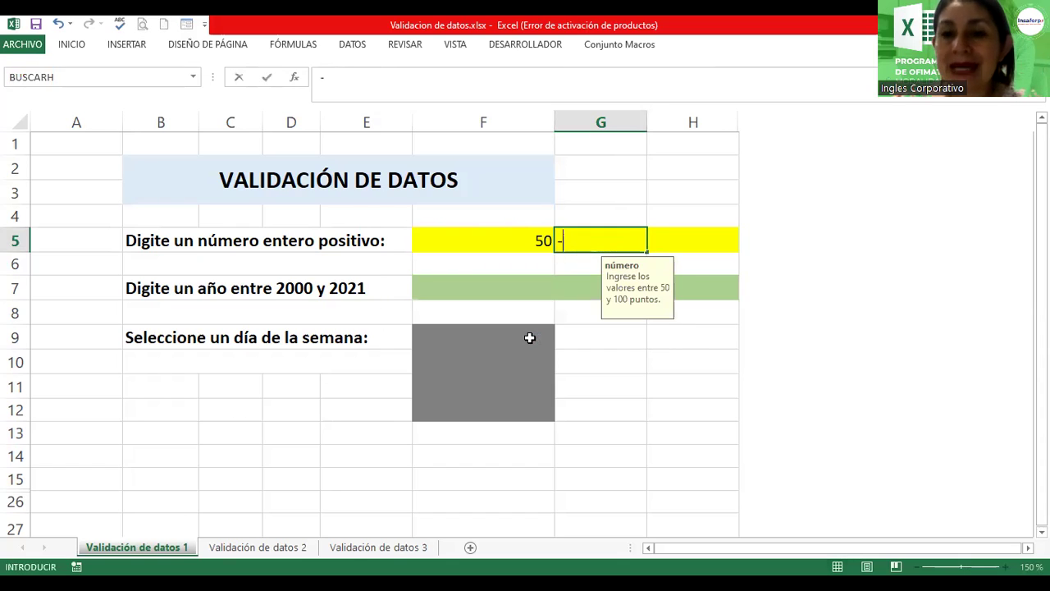
{"action": "type", "text": "7"}
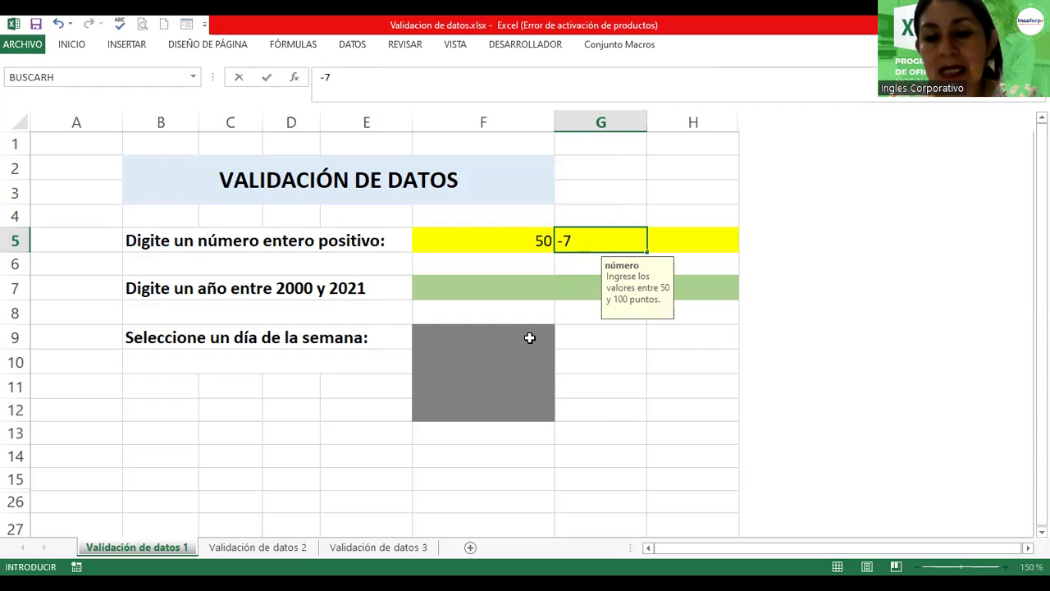
{"action": "type", "text": "8"}
{"action": "key", "text": "Return"}
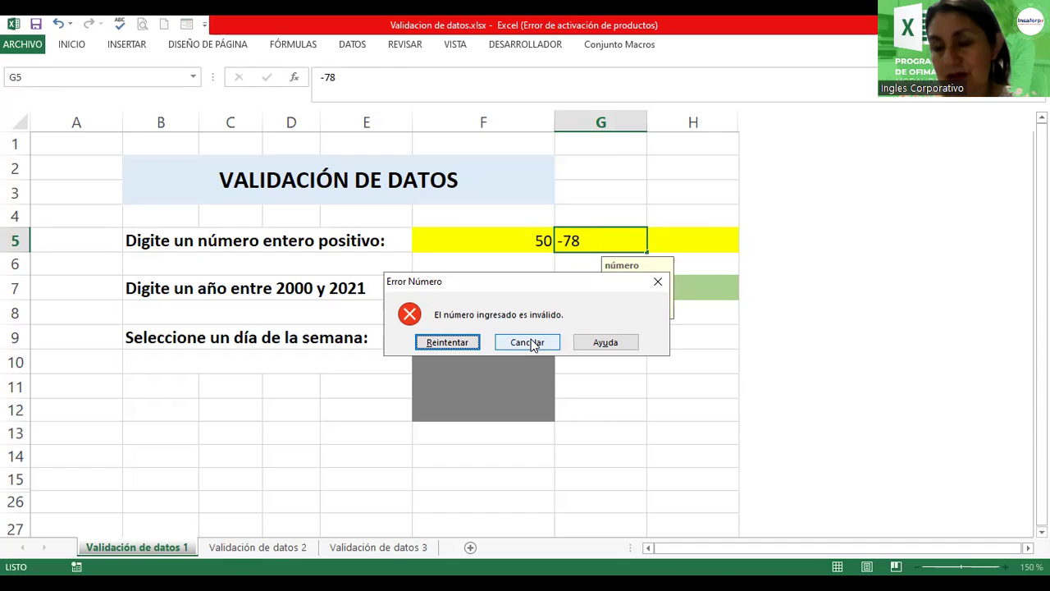
{"action": "left_click", "coordinate": [531, 343]}
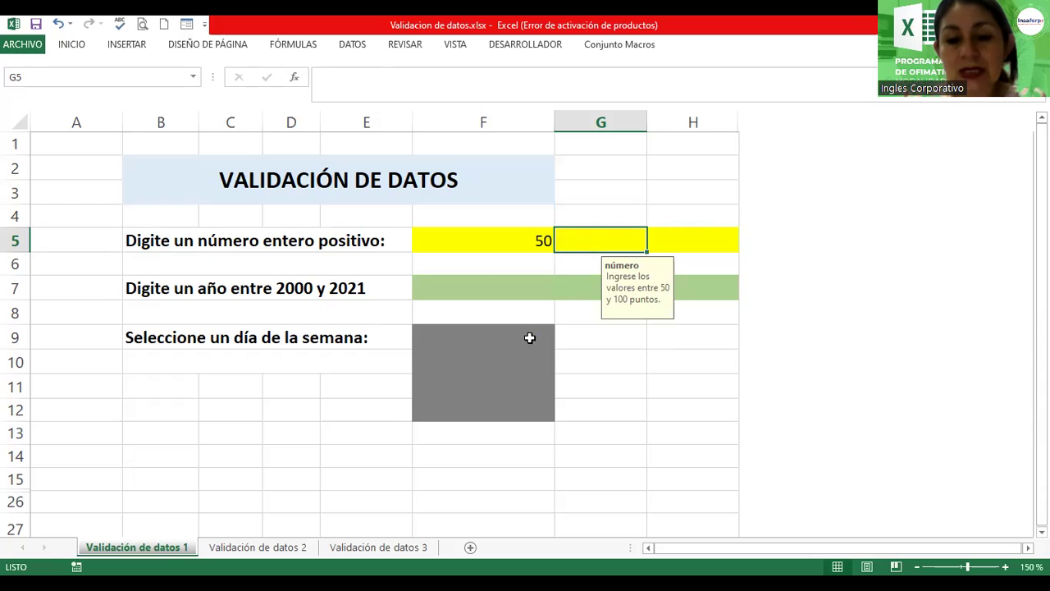
Step: Enter 'Hola gente' in G5 and confirm it is rejected again after retrying
{"action": "type", "text": "Hola gente"}
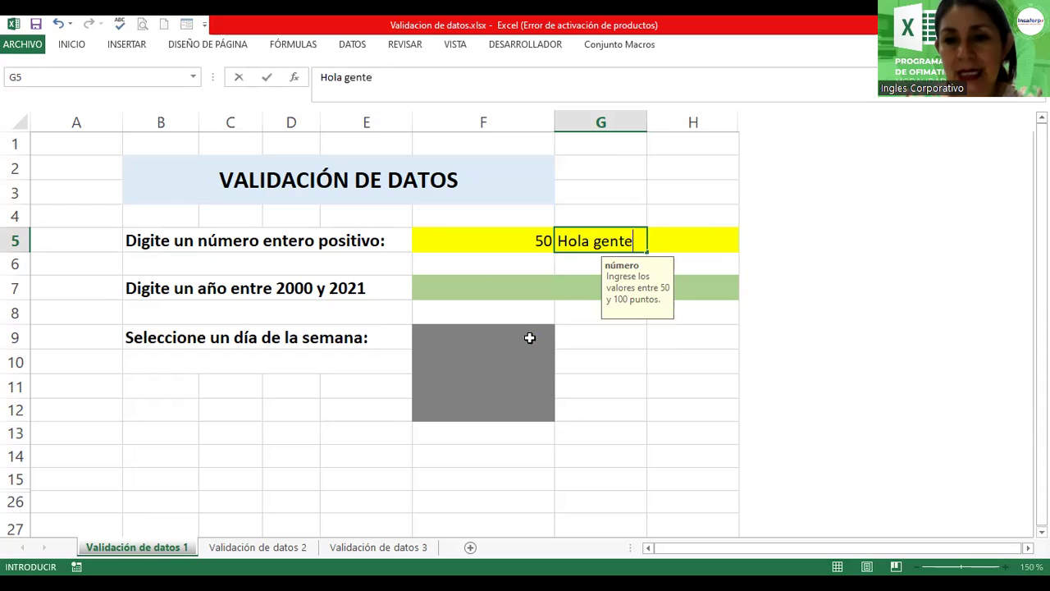
{"action": "key", "text": "Return"}
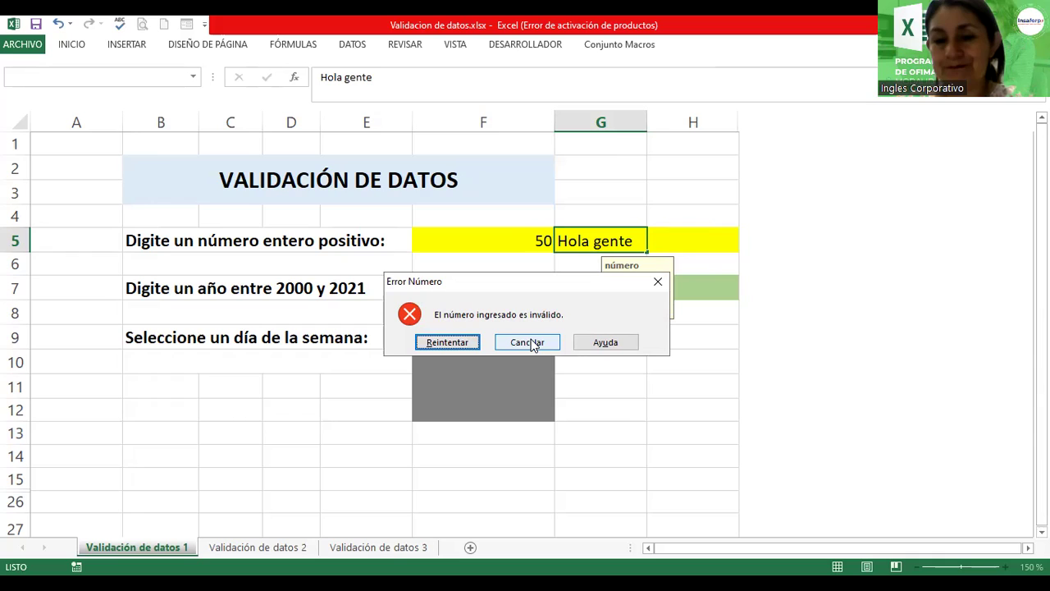
{"action": "left_click", "coordinate": [437, 348]}
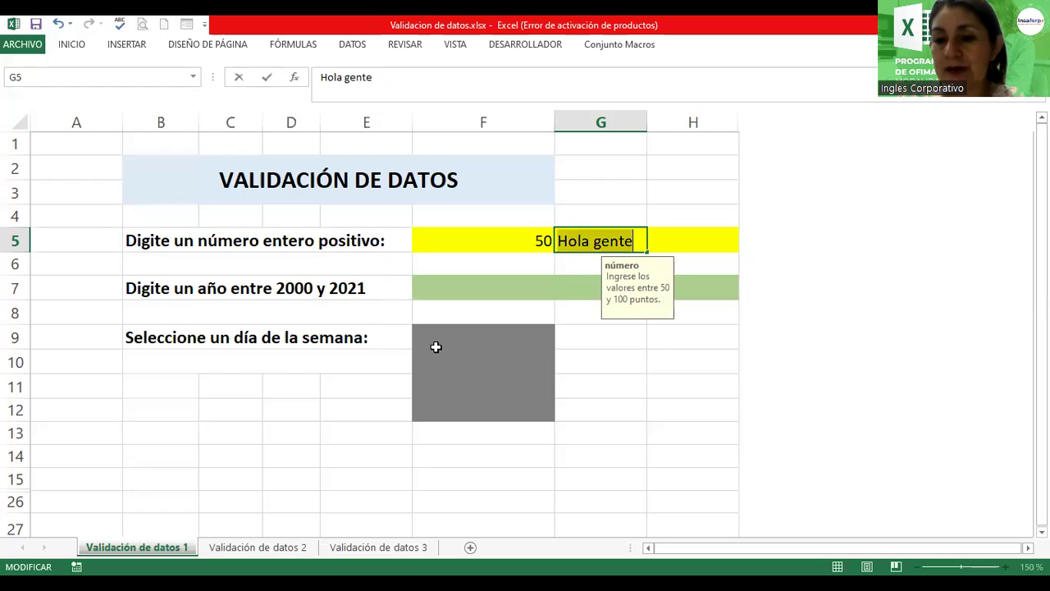
{"action": "key", "text": "Right"}
{"action": "key", "text": "Return"}
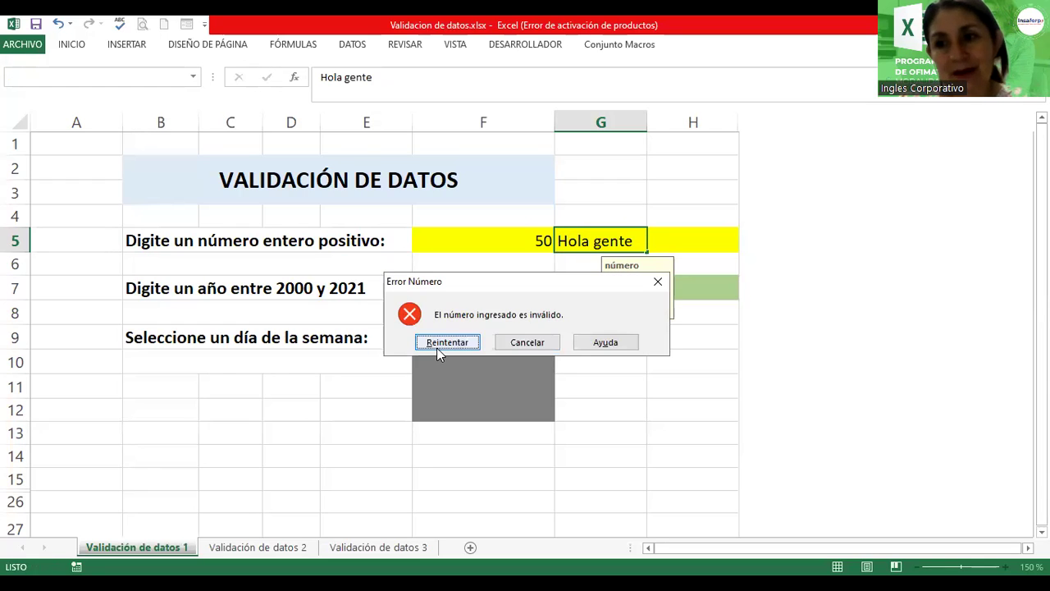
Step: Replace the rejected G5 text with 90 and enter 100 in H5
{"action": "left_click", "coordinate": [448, 342]}
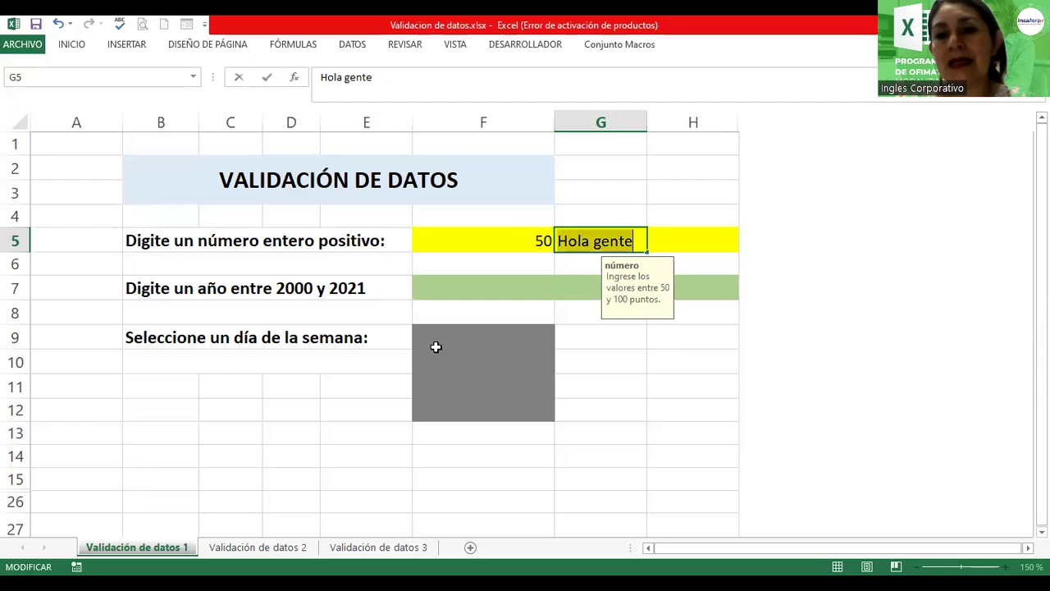
{"action": "type", "text": "90"}
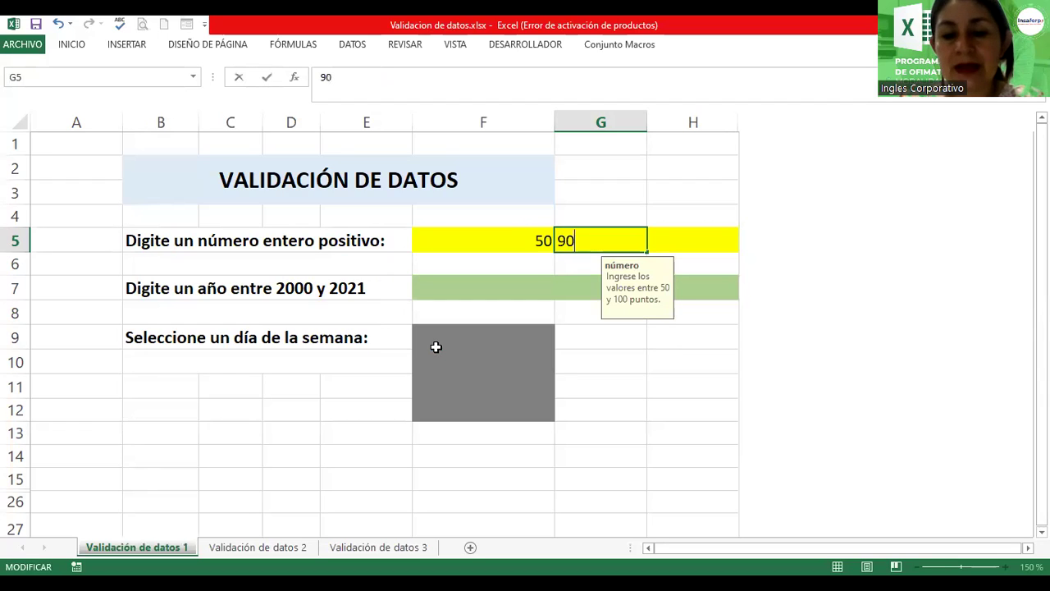
{"action": "key", "text": "Return"}
{"action": "key", "text": "Up"}
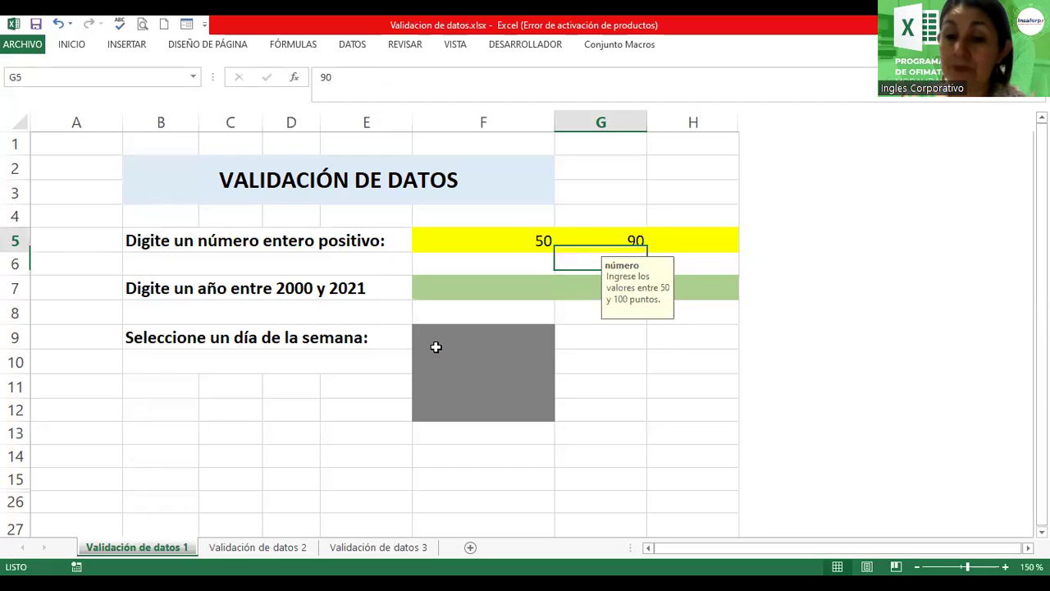
{"action": "key", "text": "Right"}
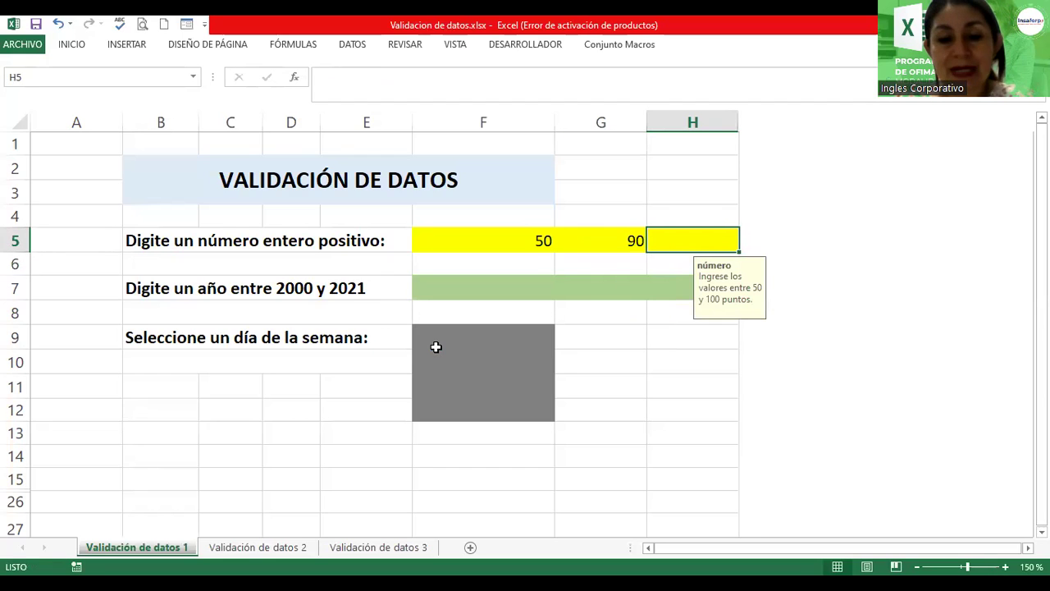
{"action": "type", "text": "100"}
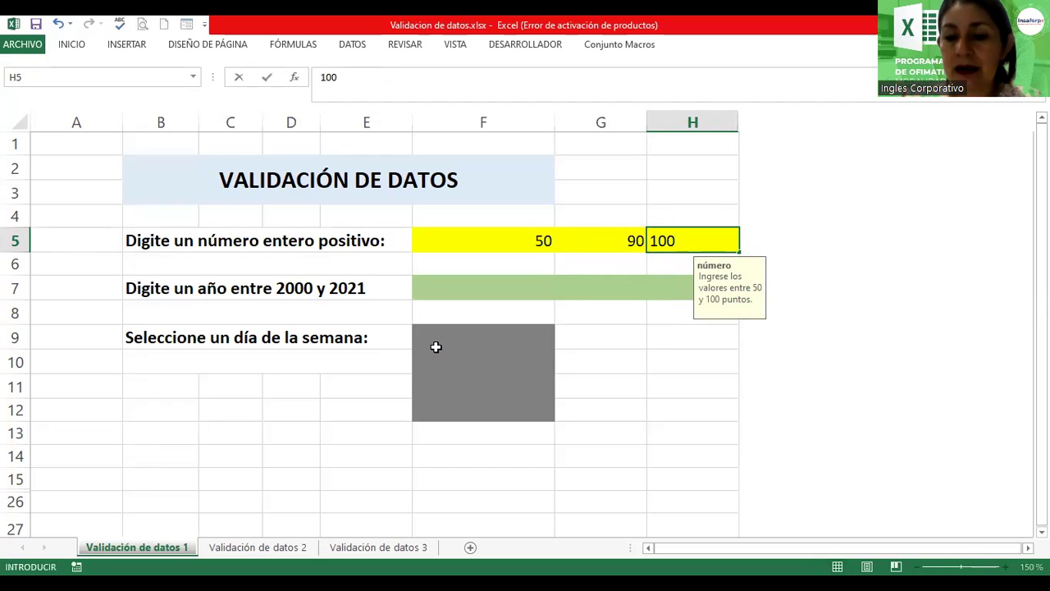
{"action": "key", "text": "ctrl+Return"}
{"action": "key", "text": "Down"}
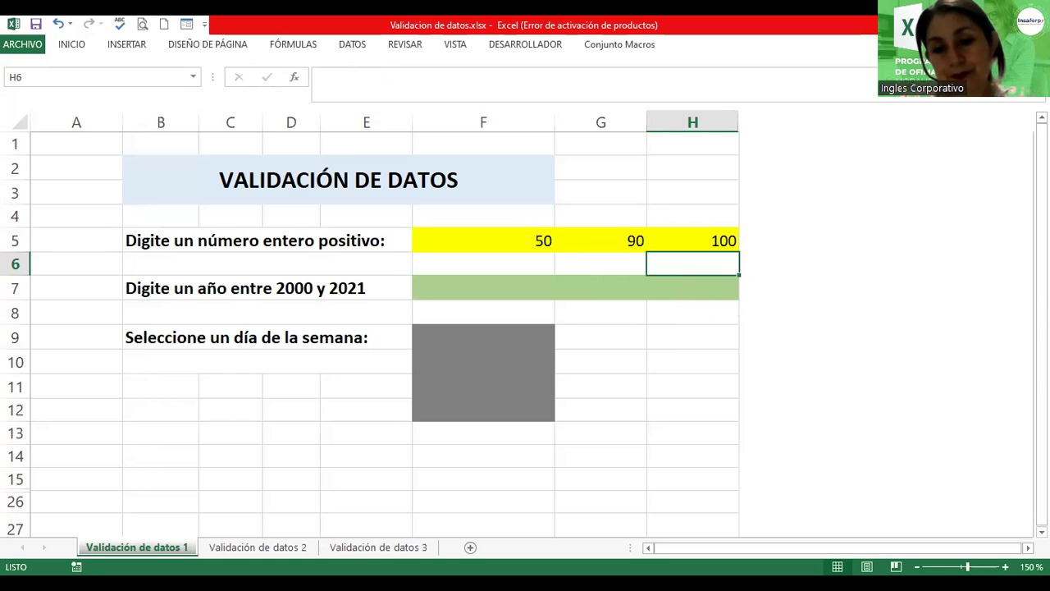
{"action": "key", "text": "alt+Tab"}
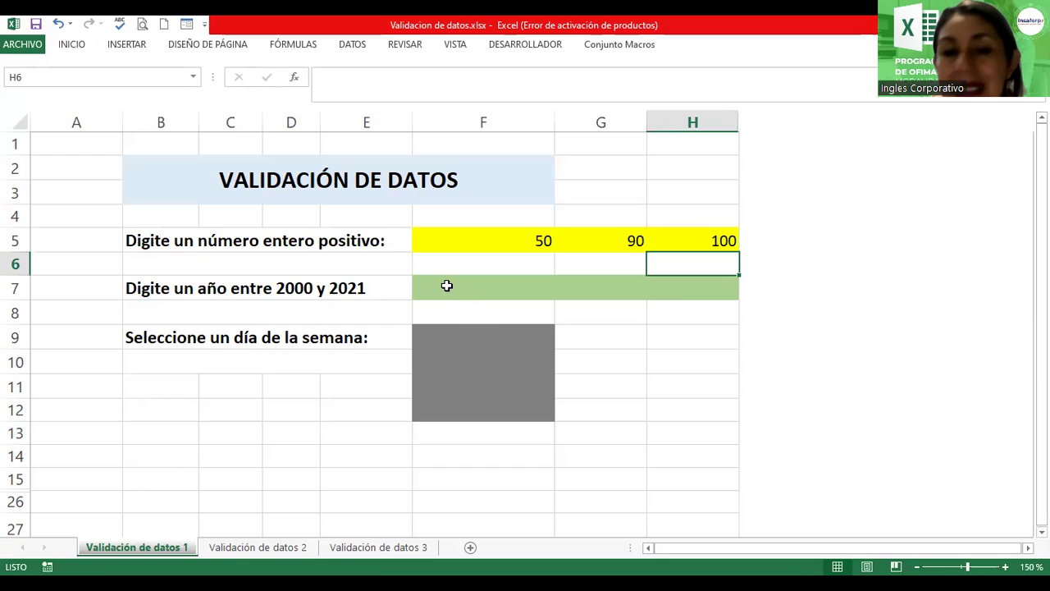
{"action": "left_click", "coordinate": [536, 285]}
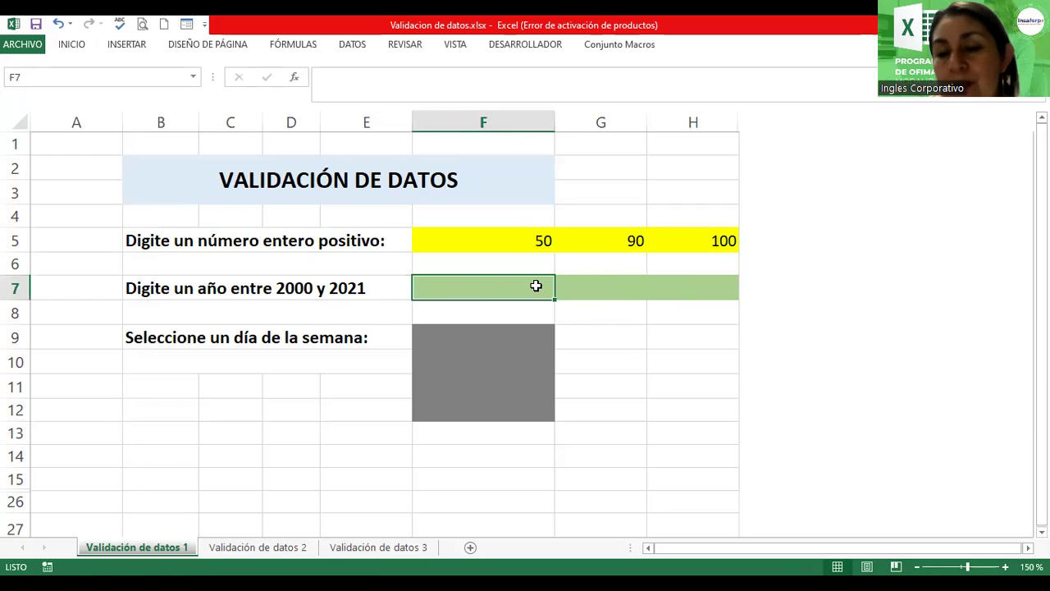
Step: Select the year cells F7 through H7
{"action": "left_click_drag", "start_coordinate": [547, 284], "coordinate": [673, 282]}
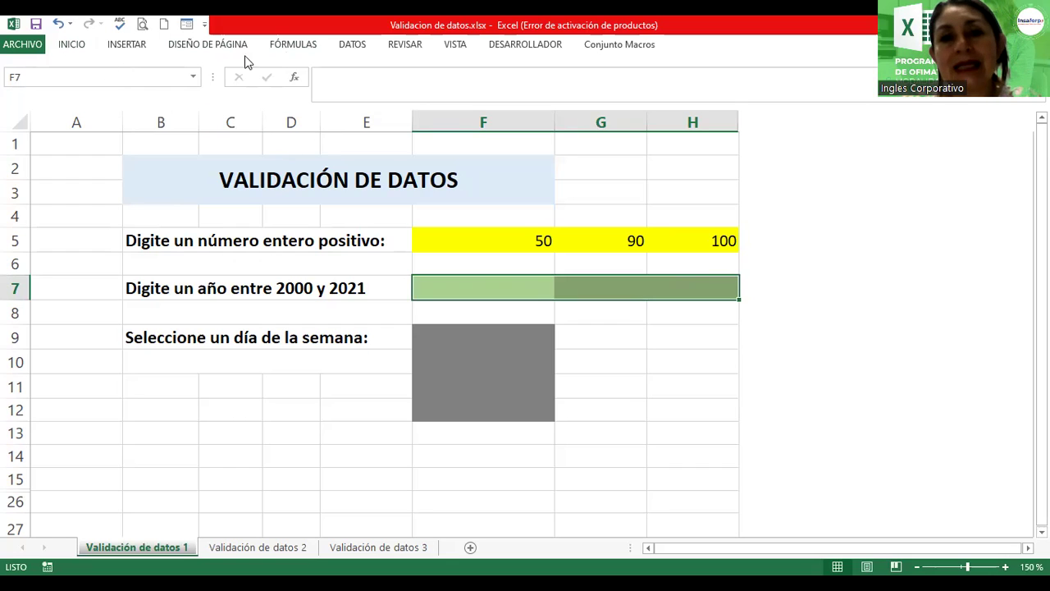
Step: Open Validación de datos for F7:H7 and allow Número entero between 2000 and 2021
{"action": "left_click", "coordinate": [353, 44]}
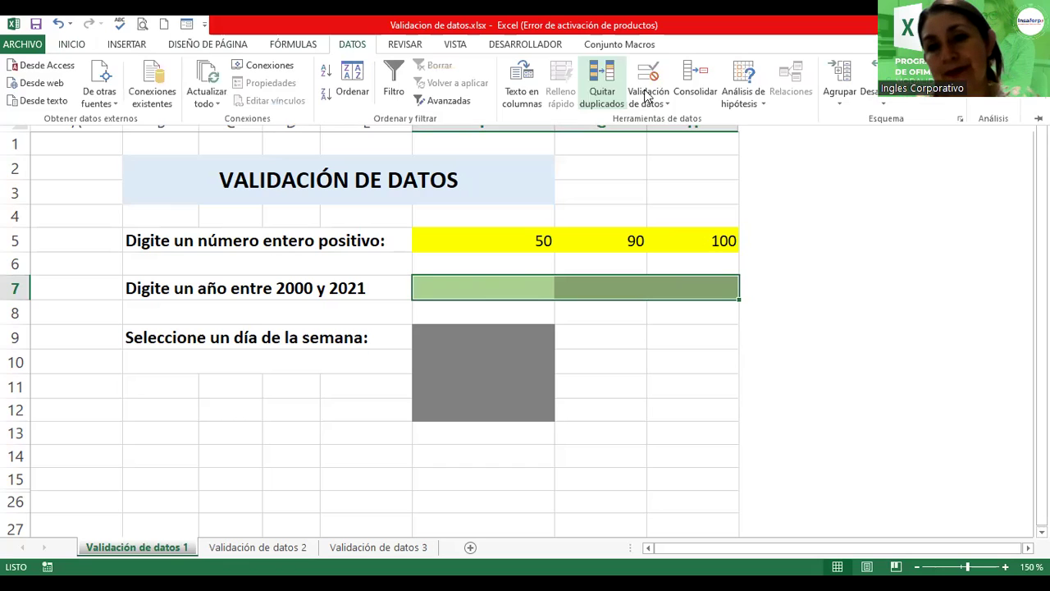
{"action": "left_click", "coordinate": [649, 97]}
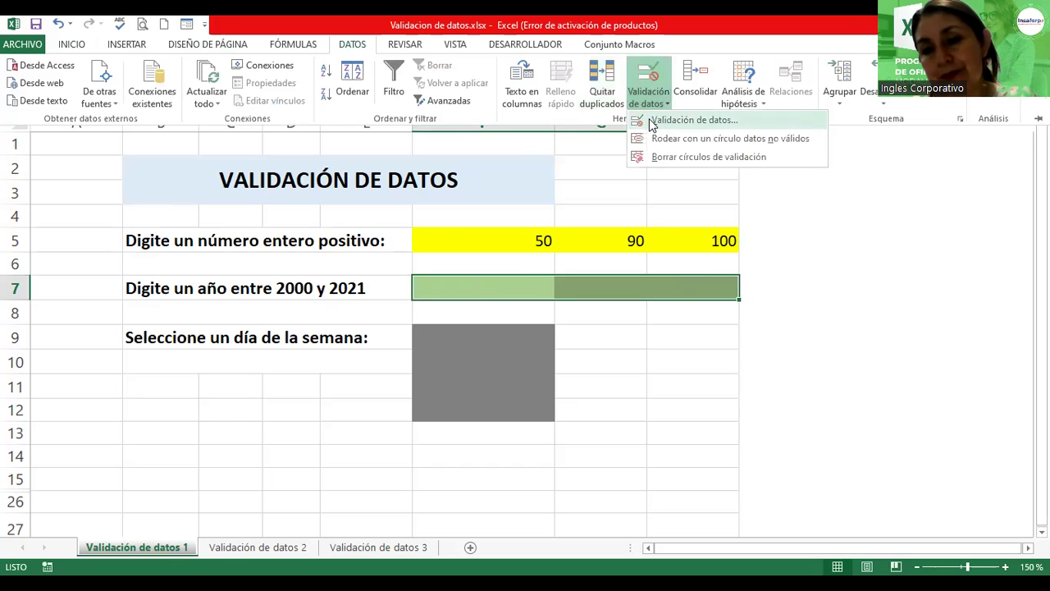
{"action": "left_click", "coordinate": [653, 121]}
{"action": "left_click", "coordinate": [418, 100]}
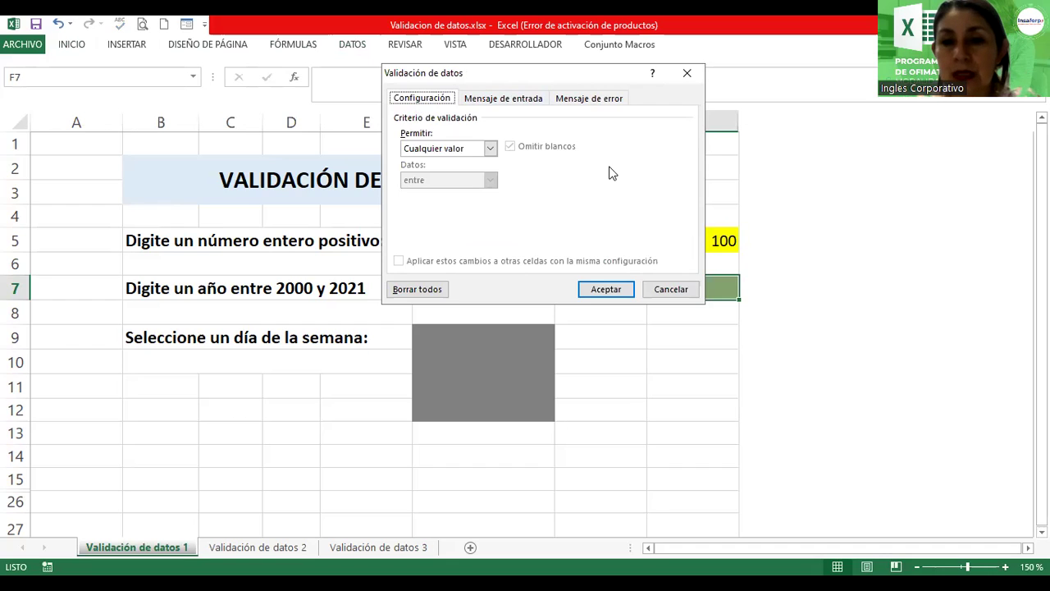
{"action": "left_click_drag", "start_coordinate": [459, 74], "coordinate": [621, 172]}
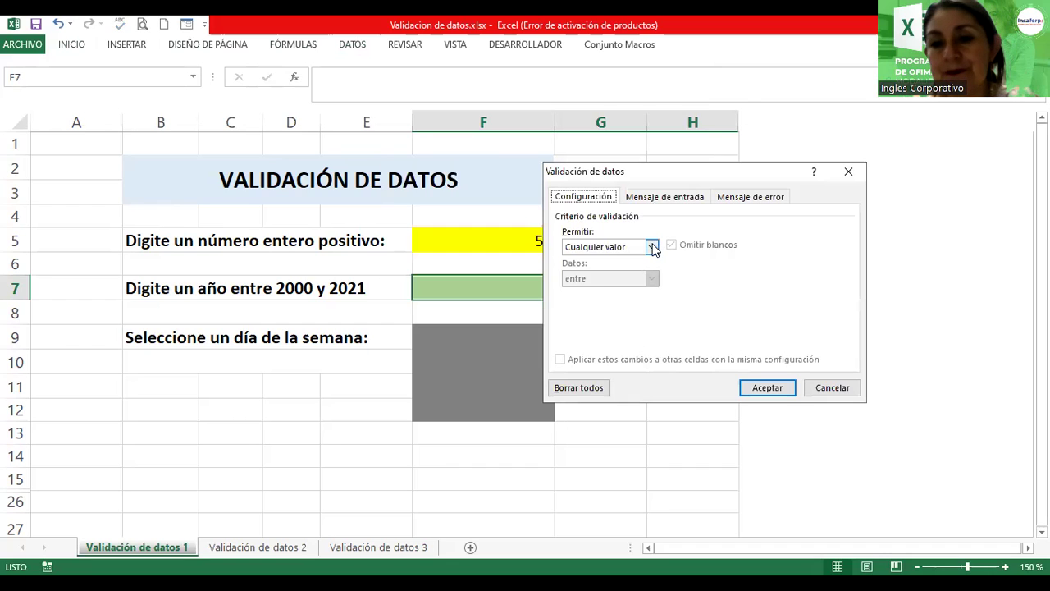
{"action": "left_click", "coordinate": [652, 247]}
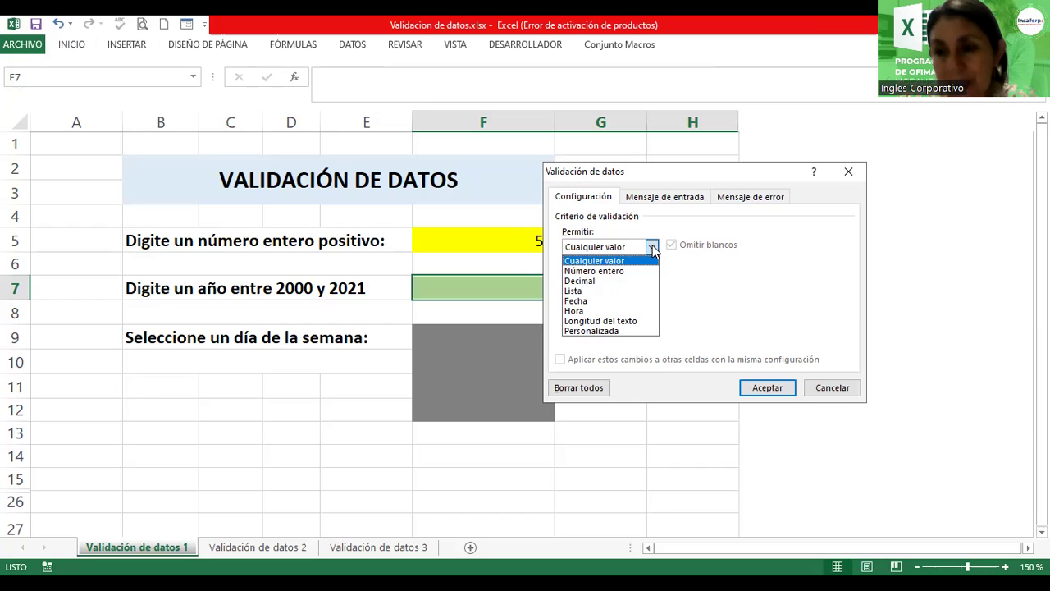
{"action": "left_click", "coordinate": [614, 273]}
{"action": "left_click", "coordinate": [585, 310]}
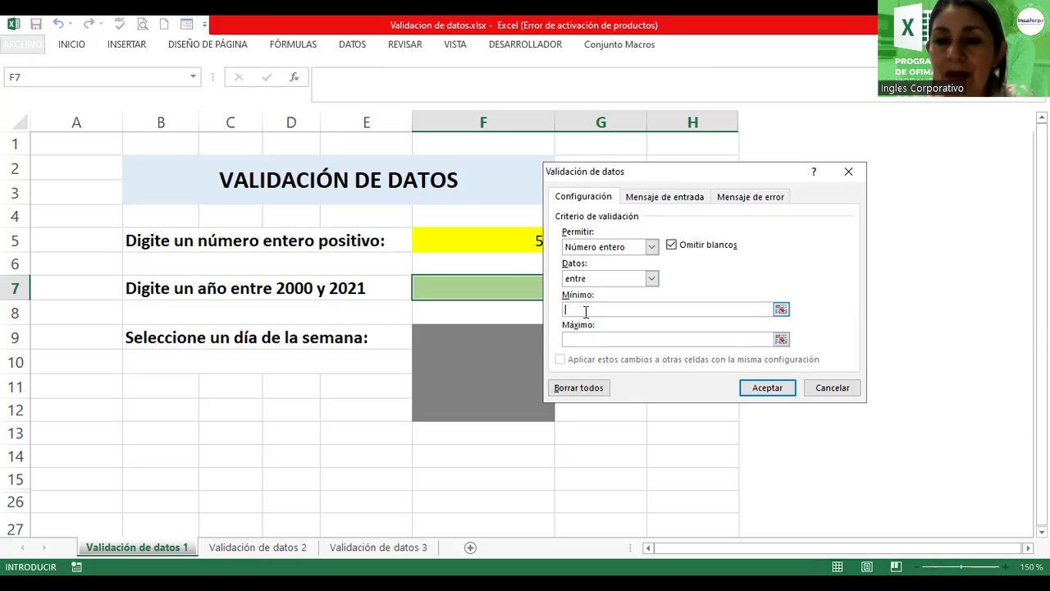
{"action": "type", "text": "2000"}
{"action": "left_click", "coordinate": [581, 338]}
{"action": "type", "text": "2021"}
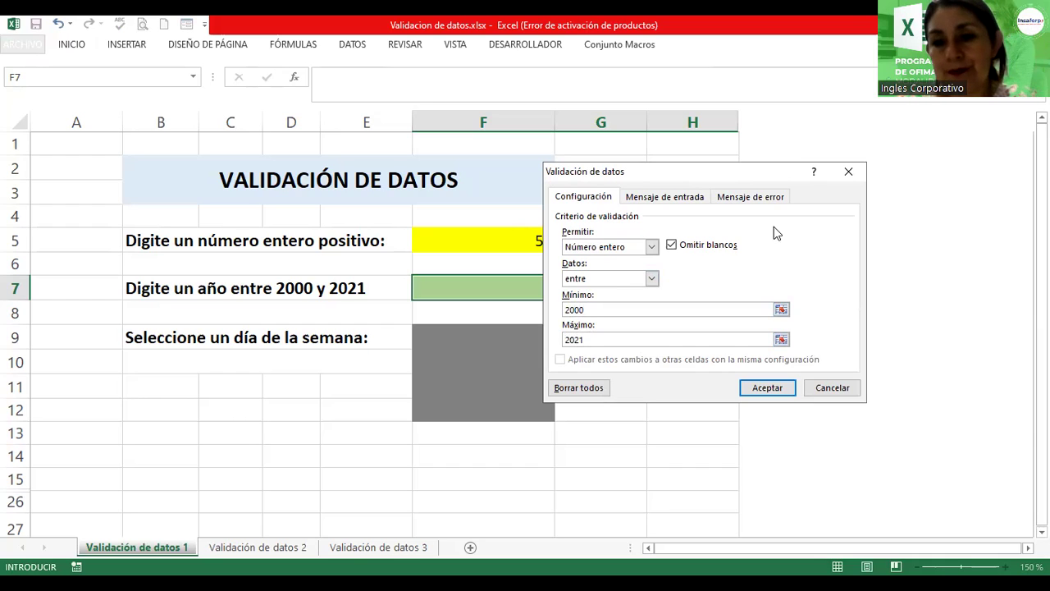
Step: Add input message 'años' asking for the expiry year for data cancellation, entre el 2000 y 2021
{"action": "left_click", "coordinate": [665, 201]}
{"action": "left_click", "coordinate": [608, 267]}
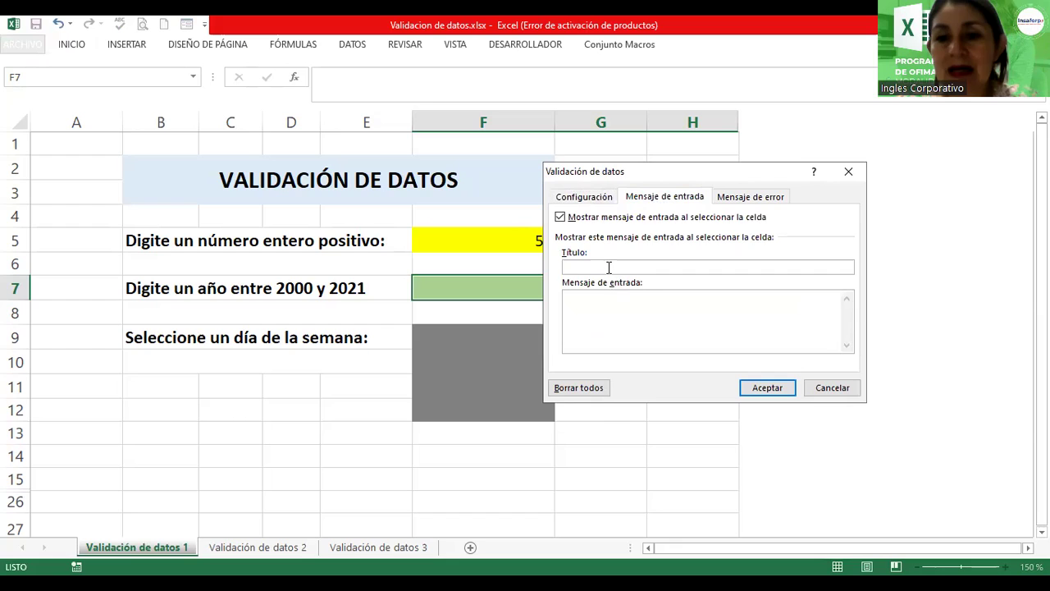
{"action": "type", "text": "años"}
{"action": "type", "text": "Ingrese los an"}
{"action": "key", "text": "BackSpace"}
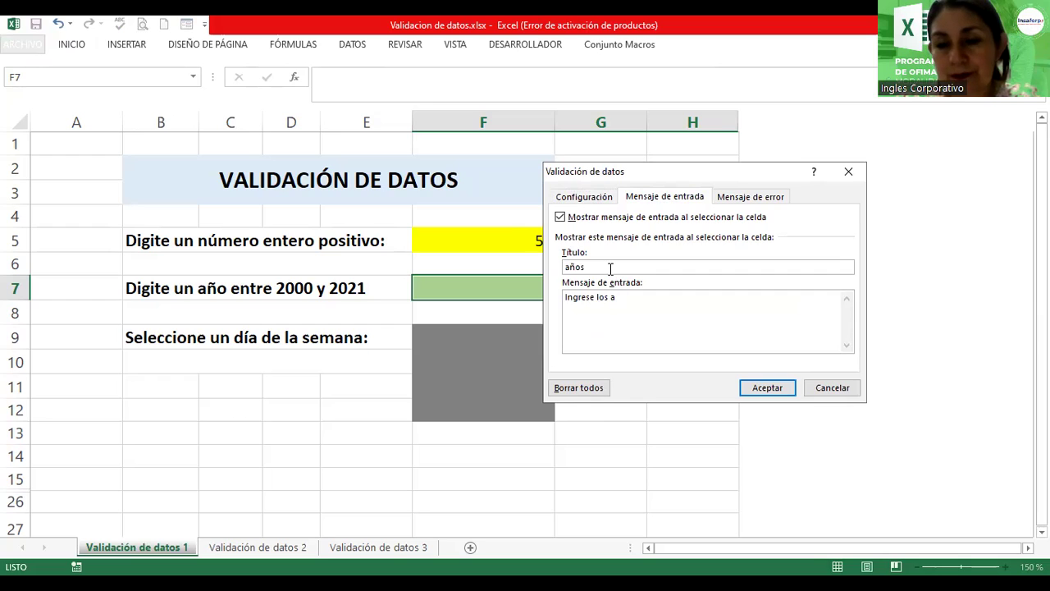
{"action": "key", "text": "BackSpace"}
{"action": "key", "text": "BackSpace"}
{"action": "key", "text": "BackSpace"}
{"action": "type", "text": "en"}
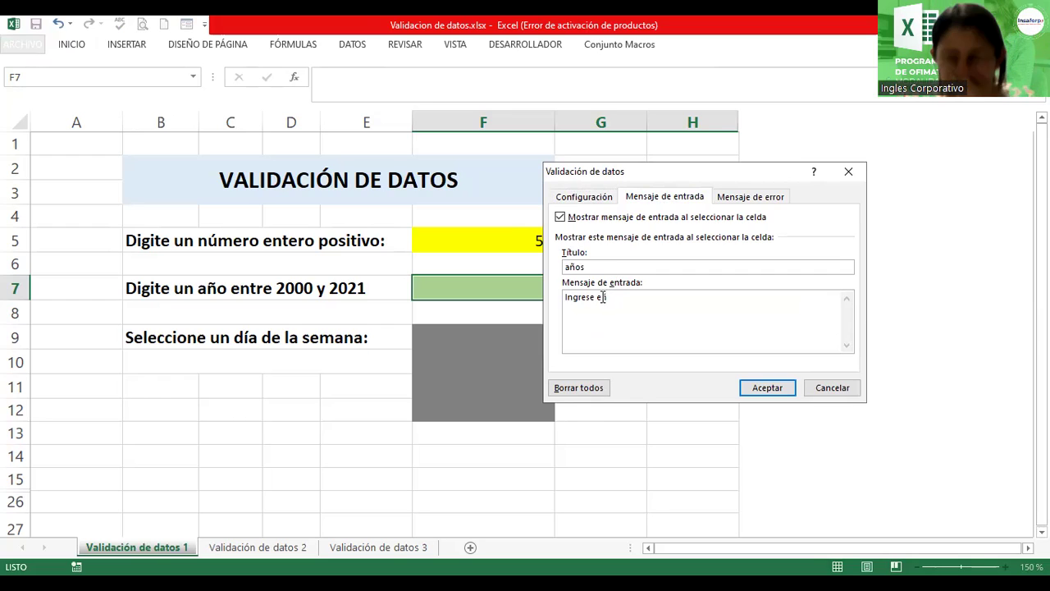
{"action": "key", "text": "BackSpace"}
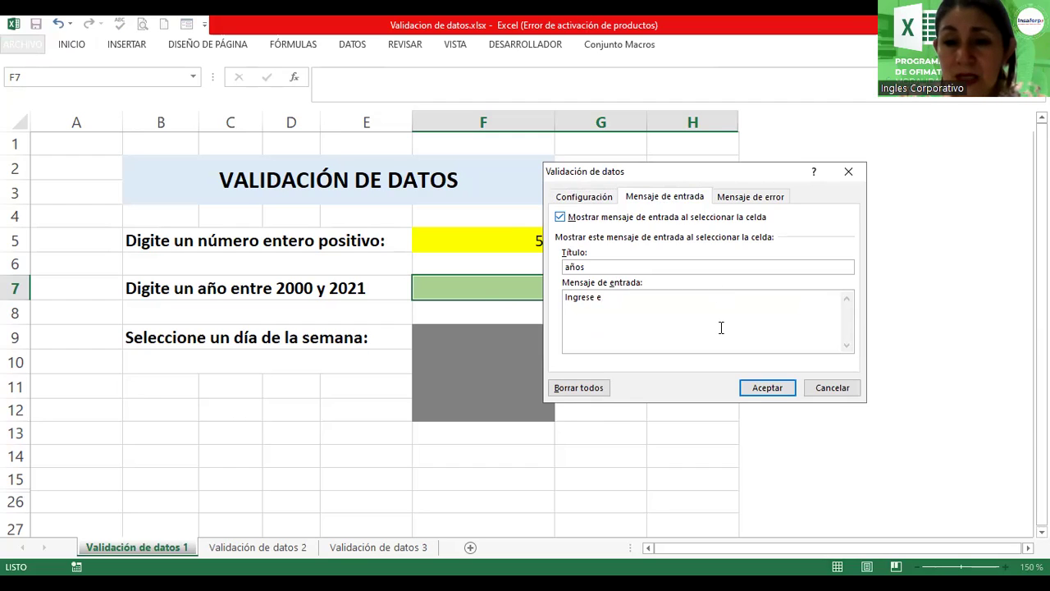
{"action": "type", "text": "l año "}
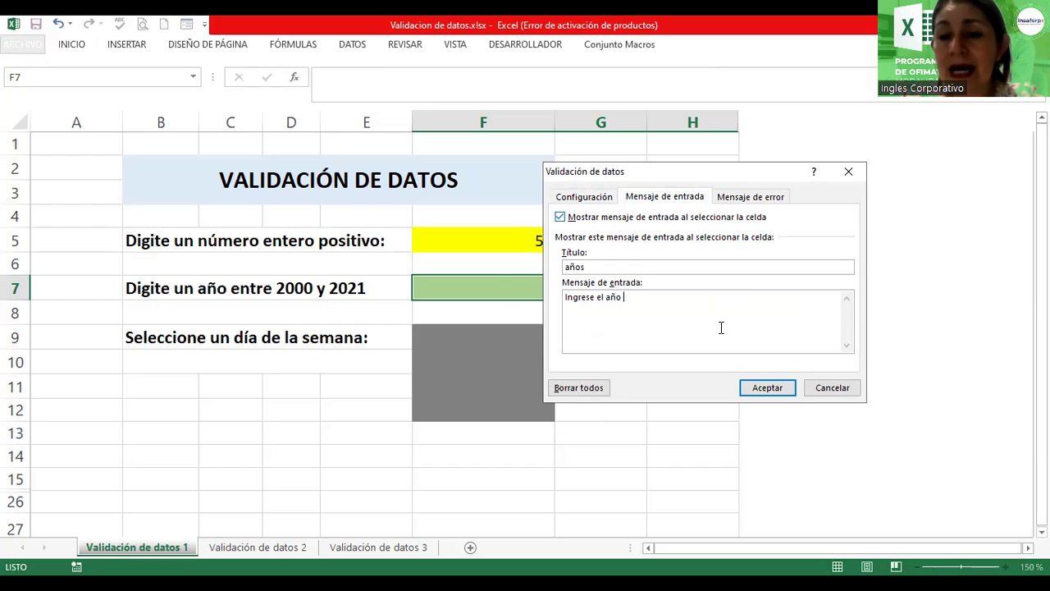
{"action": "type", "text": "de vencimiento"}
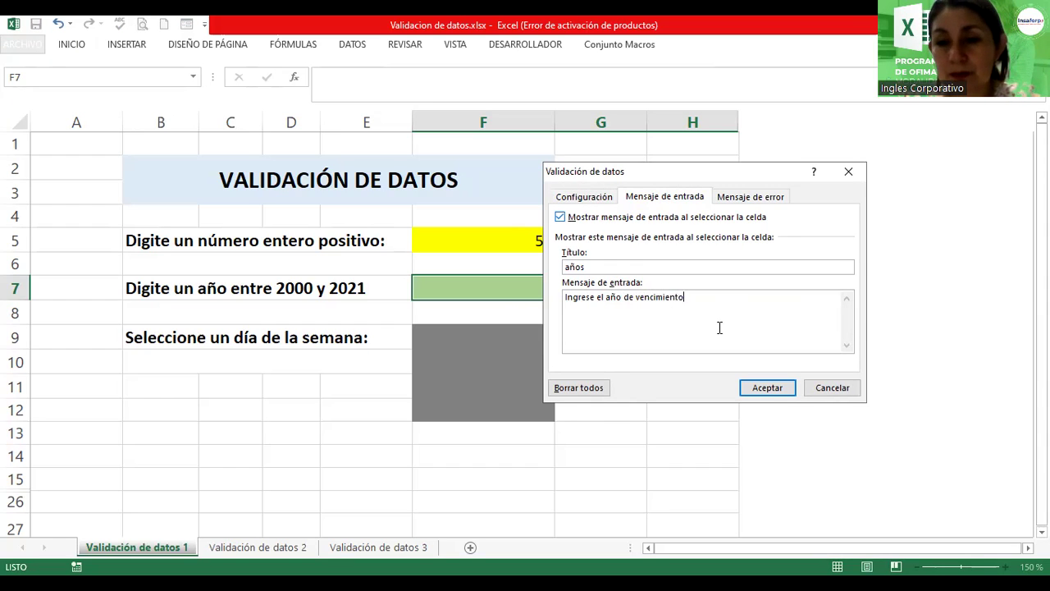
{"action": "type", "text": " par"}
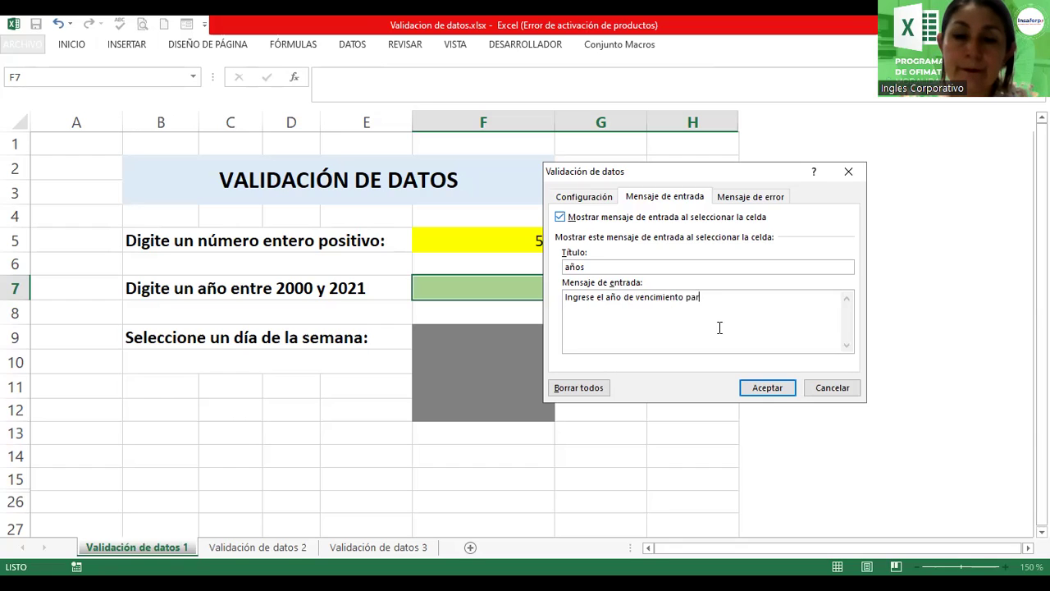
{"action": "type", "text": "a la cancelación de datos."}
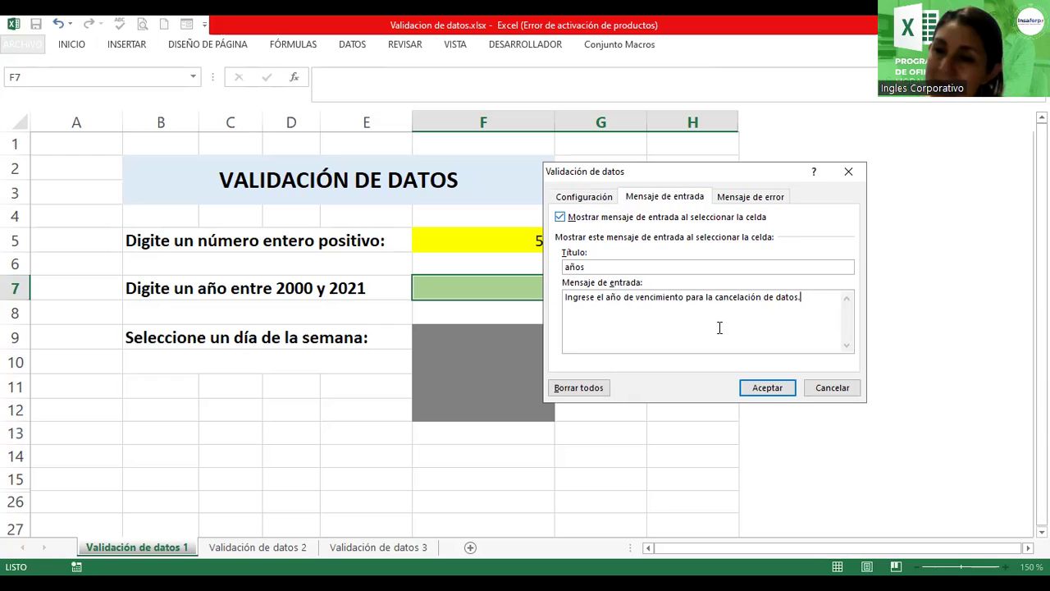
{"action": "key", "text": "BackSpace"}
{"action": "type", "text": ", entre el 2000 y 2021"}
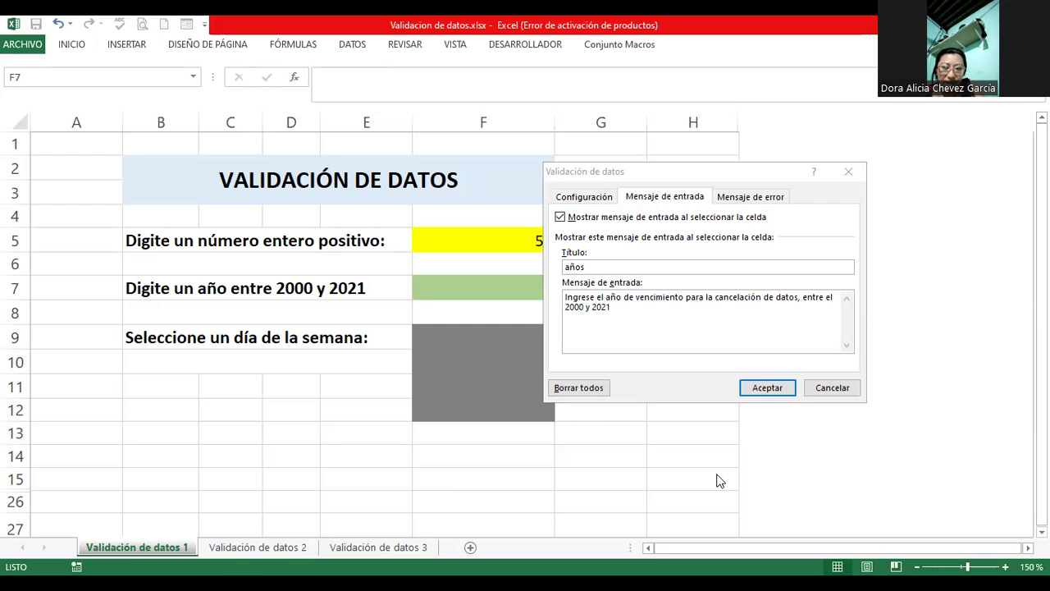
{"action": "left_click", "coordinate": [572, 200]}
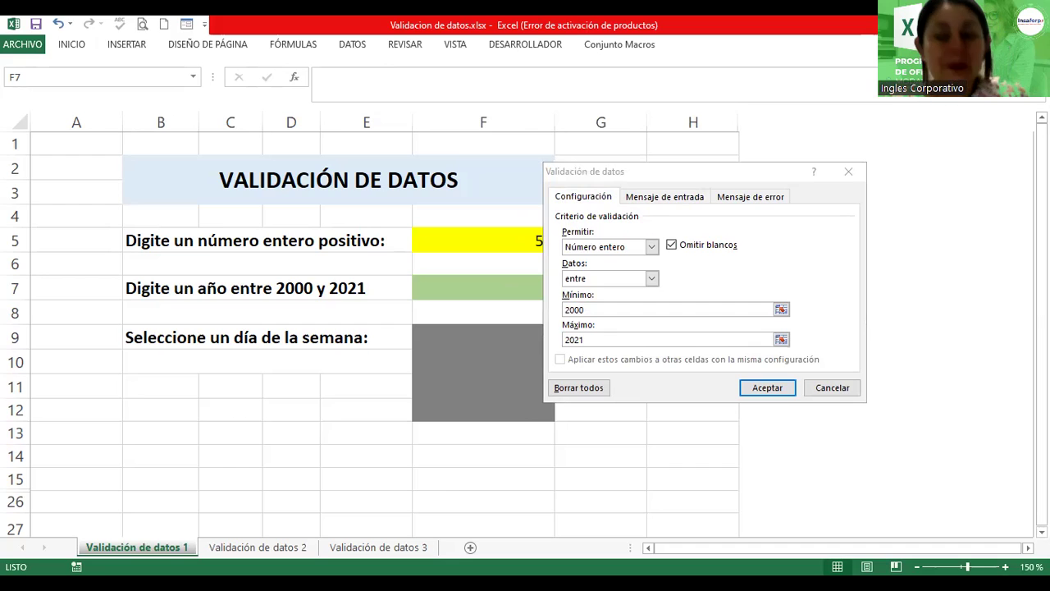
Step: Switch from the input message settings to the year rule's Mensaje de error settings
{"action": "left_click", "coordinate": [646, 199]}
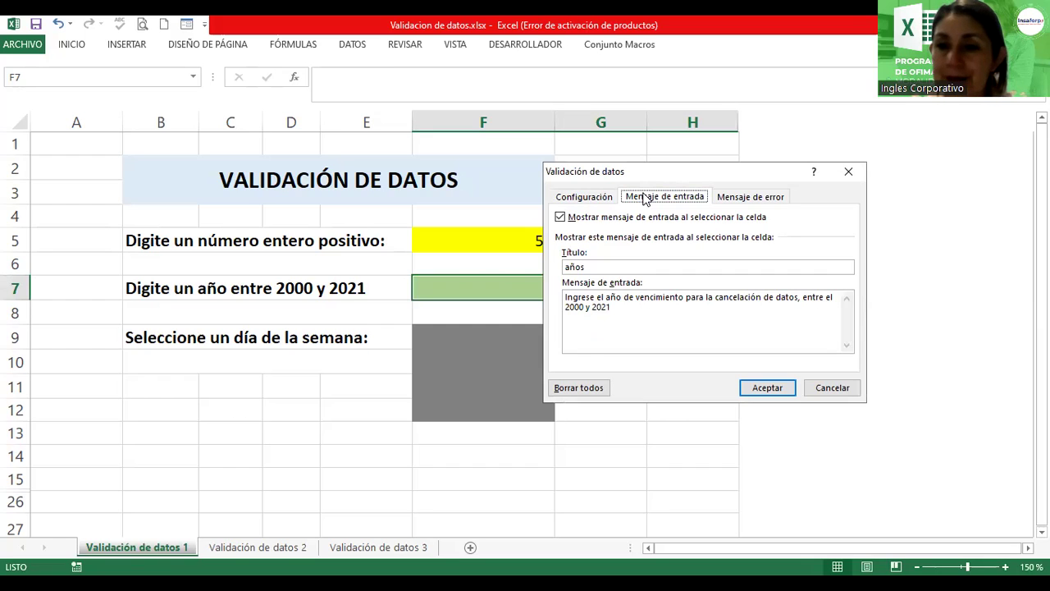
{"action": "left_click", "coordinate": [747, 200]}
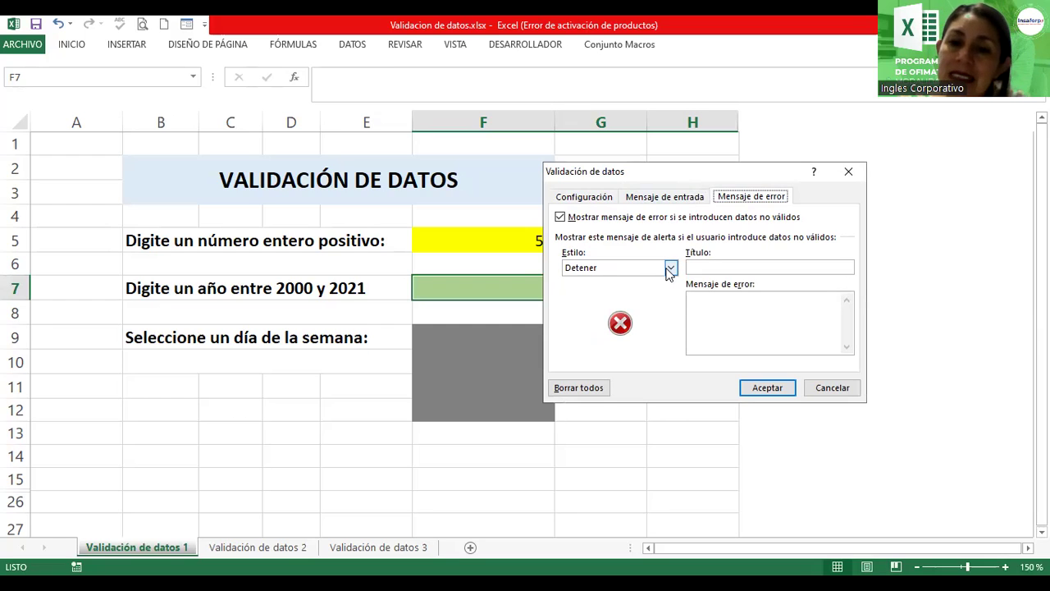
Step: Set an Advertencia alert titled 'Error año' with message 'El año ingresado no está en el intervalo solicitado.', and apply it
{"action": "left_click", "coordinate": [668, 269]}
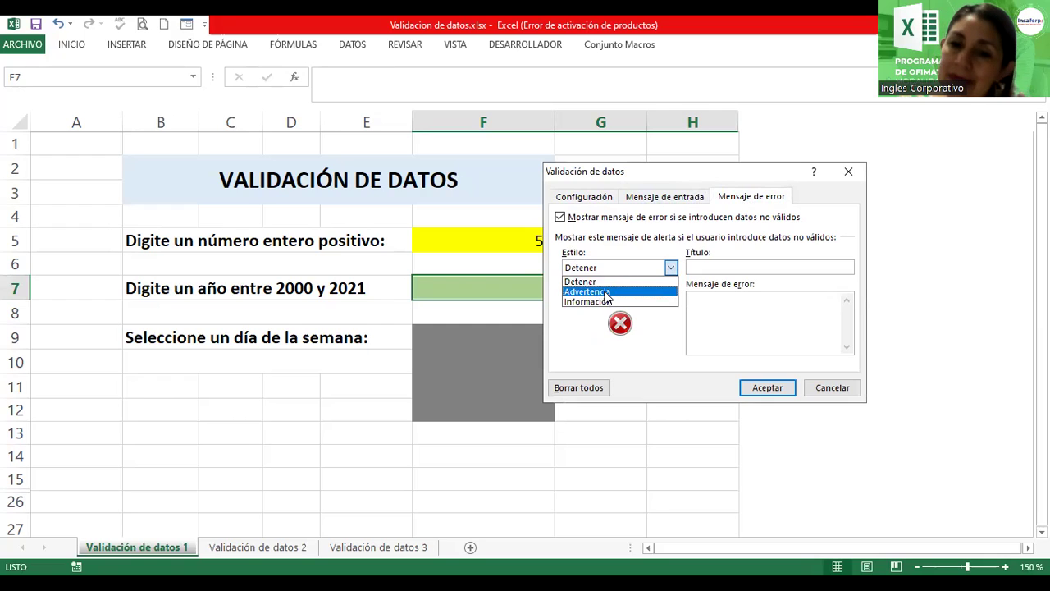
{"action": "left_click", "coordinate": [607, 293]}
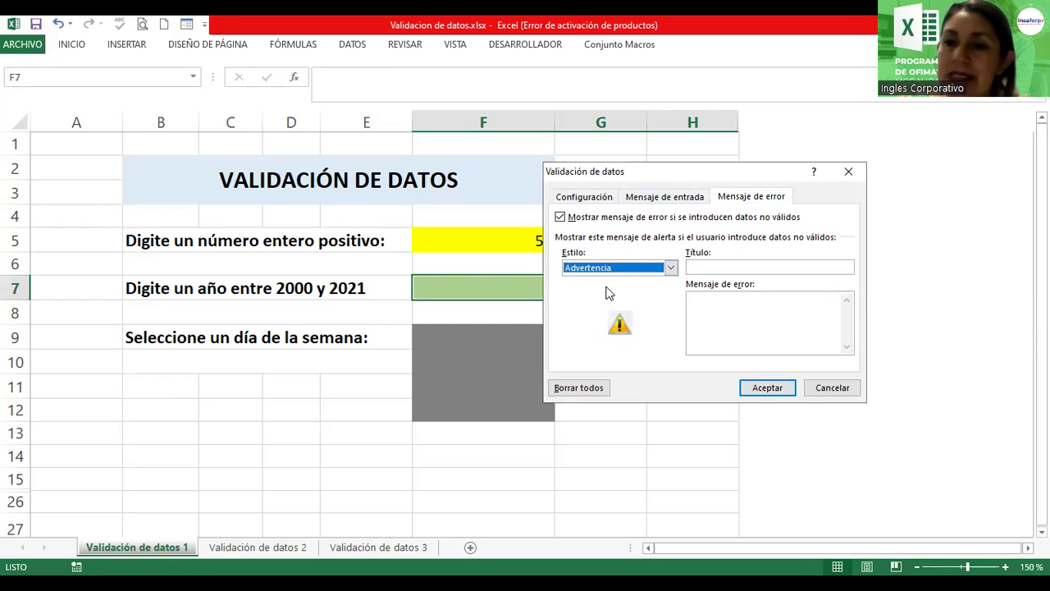
{"action": "left_click", "coordinate": [722, 267]}
{"action": "type", "text": "Error año"}
{"action": "left_click", "coordinate": [699, 300]}
{"action": "type", "text": "El"}
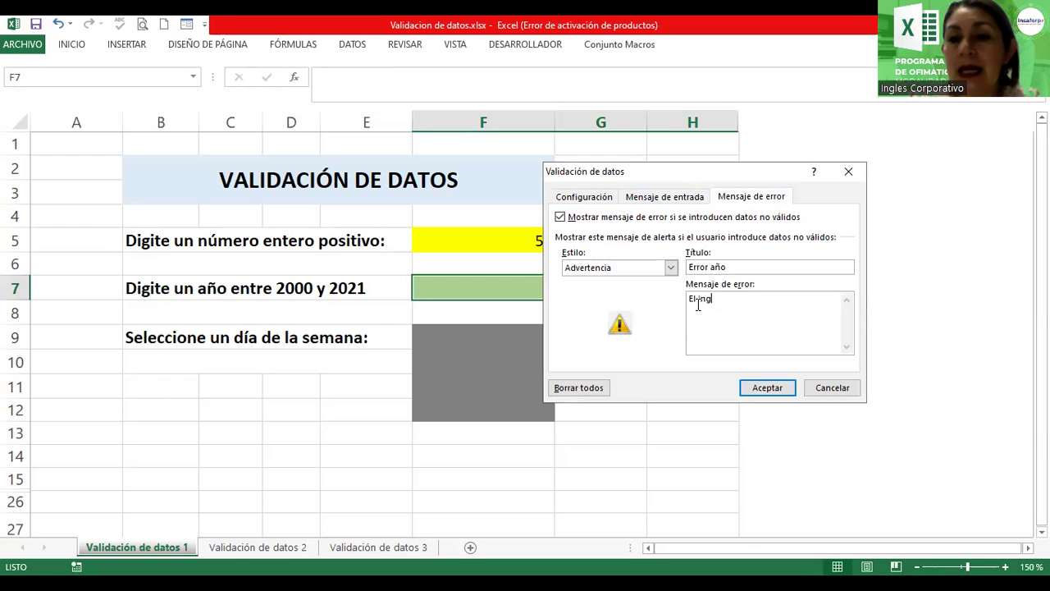
{"action": "type", "text": "año ingresado no está en el intervalo"}
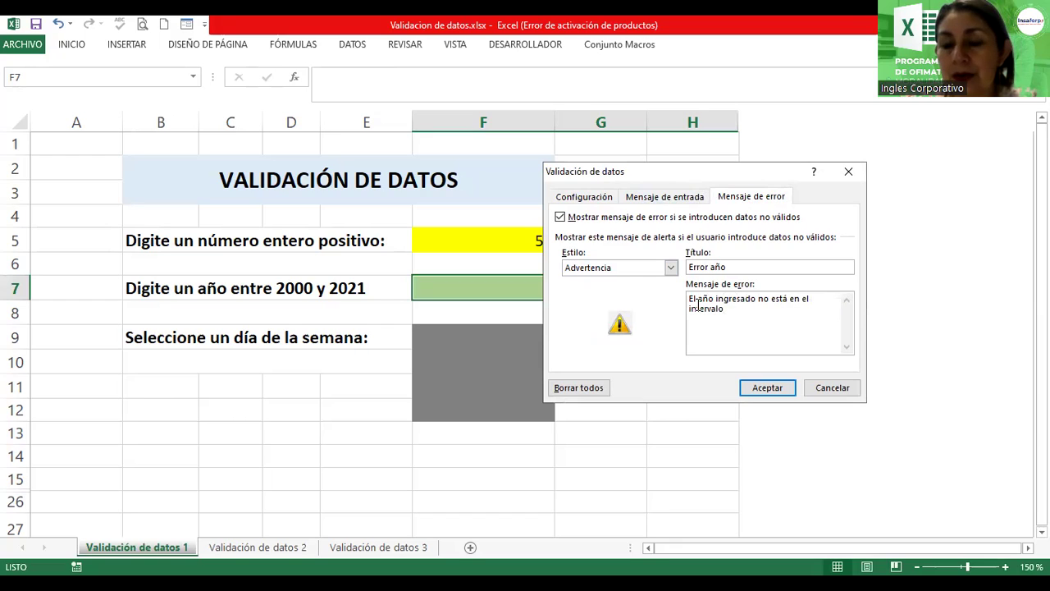
{"action": "type", "text": " solicitado."}
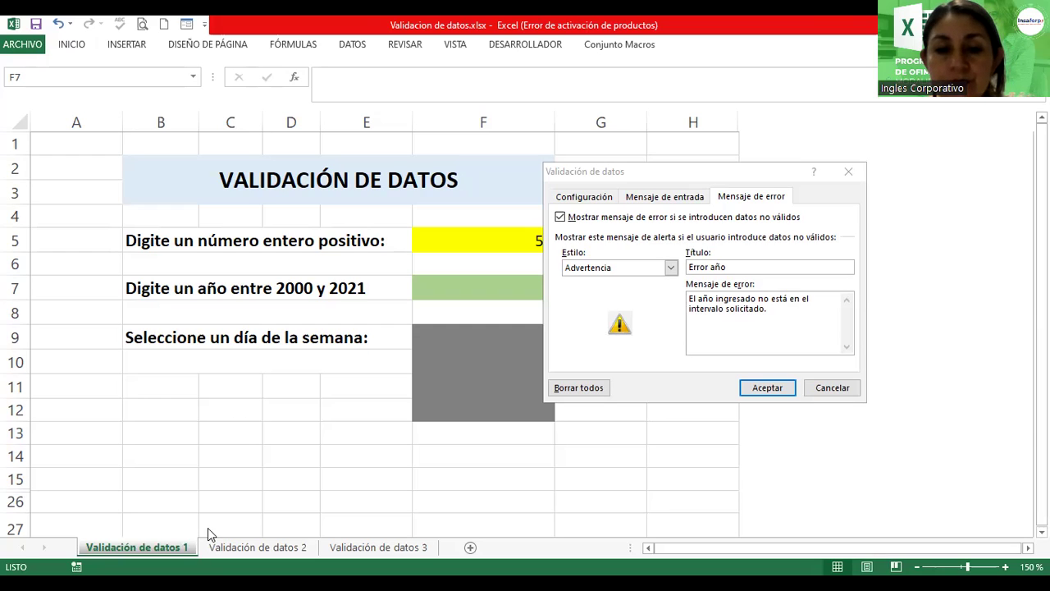
{"action": "left_click", "coordinate": [767, 389]}
Step: Enter the test value -8 in cell C12
{"action": "key", "text": "Left"}
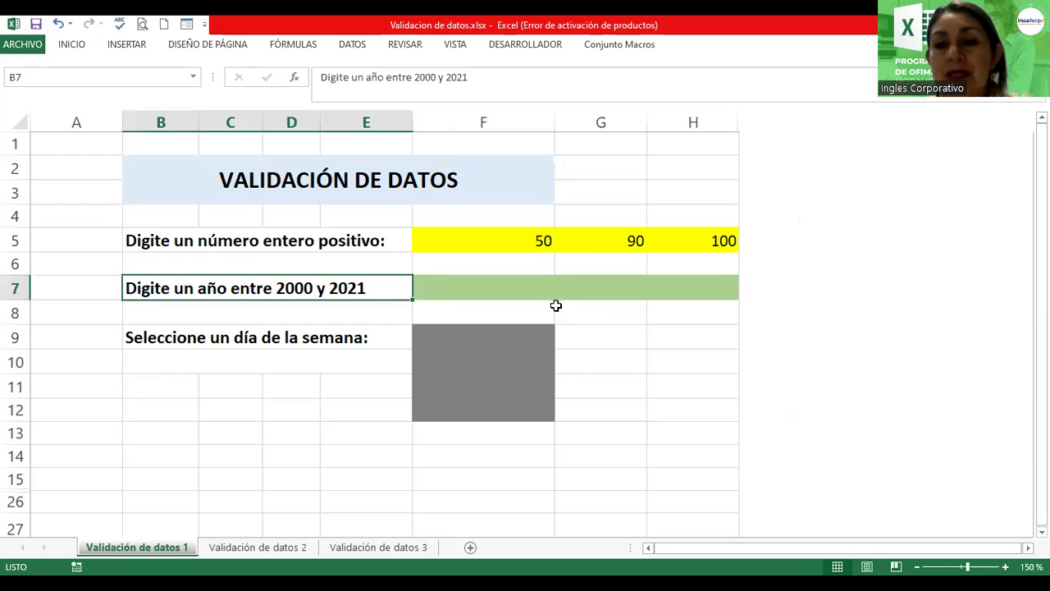
{"action": "left_click", "coordinate": [250, 240]}
{"action": "key", "text": "Left"}
{"action": "left_click", "coordinate": [103, 183]}
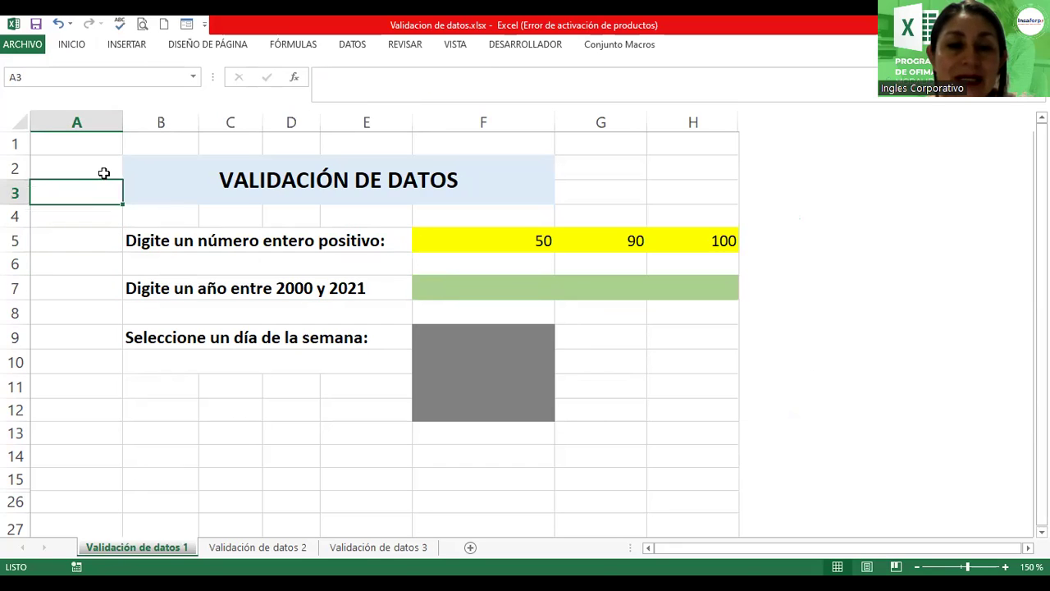
{"action": "left_click", "coordinate": [104, 171]}
{"action": "key", "text": "Down"}
{"action": "key", "text": "Down"}
{"action": "key", "text": "Down"}
{"action": "key", "text": "Down"}
{"action": "key", "text": "Down"}
{"action": "key", "text": "Down"}
{"action": "key", "text": "Down"}
{"action": "key", "text": "Down"}
{"action": "key", "text": "Down"}
{"action": "key", "text": "Down"}
{"action": "key", "text": "Down"}
{"action": "key", "text": "Down"}
{"action": "key", "text": "Down"}
{"action": "key", "text": "Down"}
{"action": "key", "text": "Down"}
{"action": "key", "text": "Up"}
{"action": "key", "text": "Up"}
{"action": "key", "text": "Up"}
{"action": "key", "text": "Up"}
{"action": "key", "text": "Up"}
{"action": "key", "text": "Up"}
{"action": "key", "text": "Right"}
{"action": "key", "text": "Right"}
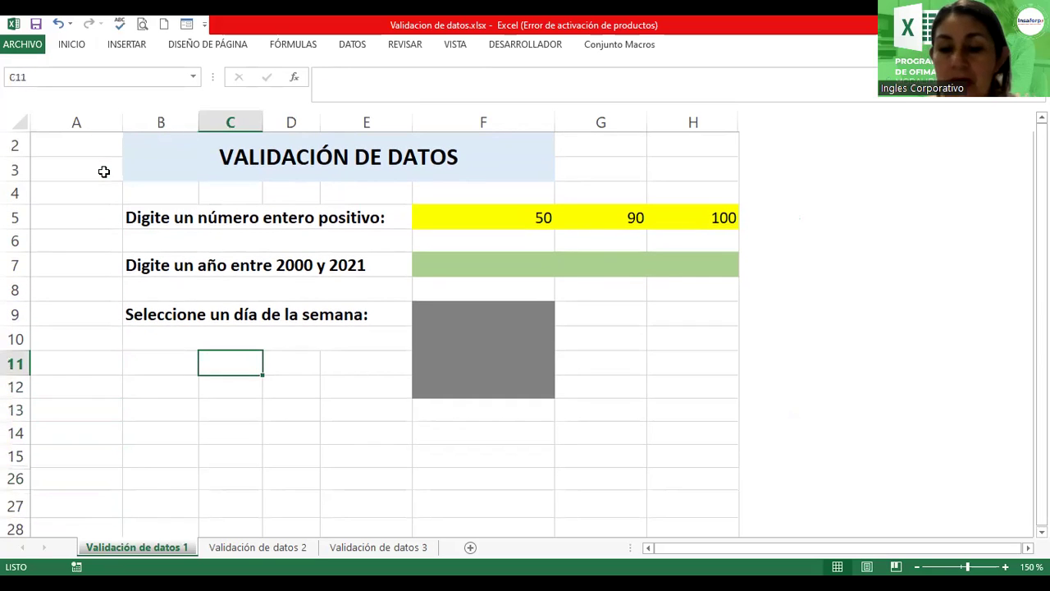
{"action": "key", "text": "Down"}
{"action": "type", "text": "-8"}
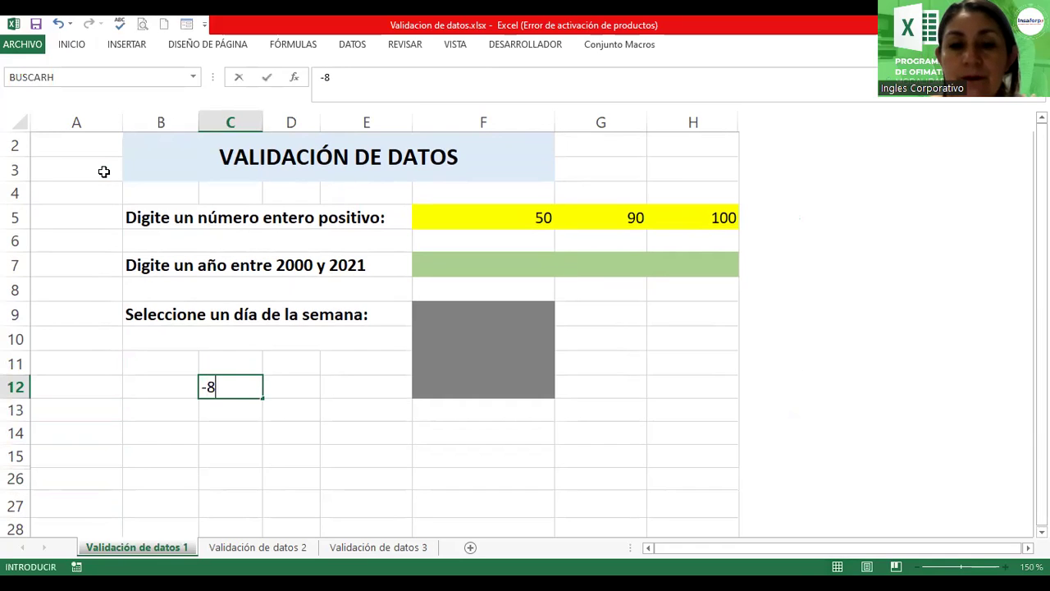
{"action": "key", "text": "Return"}
Step: Enter 90 in C13, then select F7 to display its años input message
{"action": "type", "text": "90"}
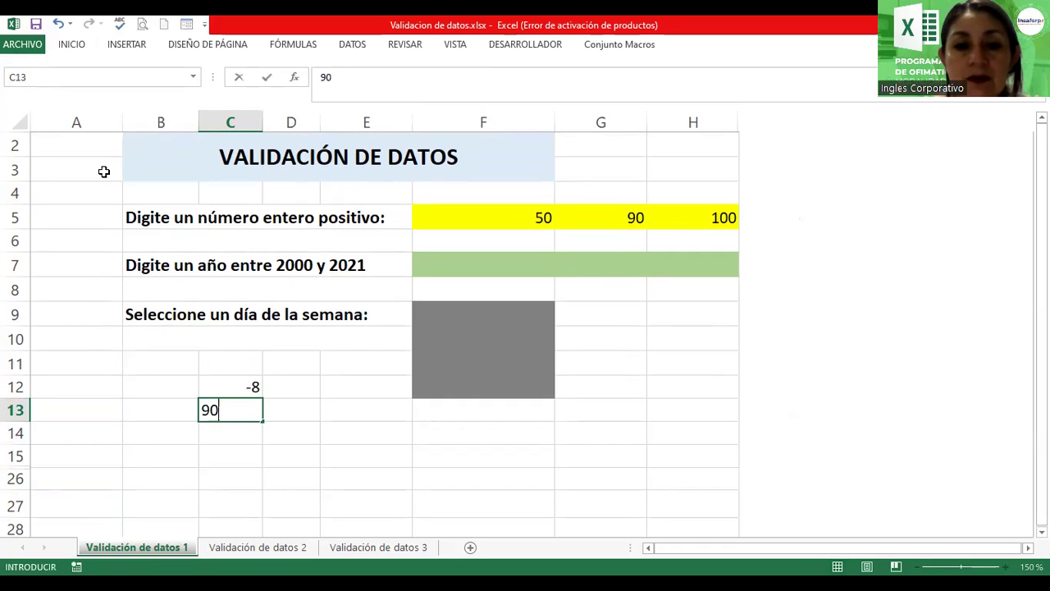
{"action": "key", "text": "ctrl+Return"}
{"action": "key", "text": "Down"}
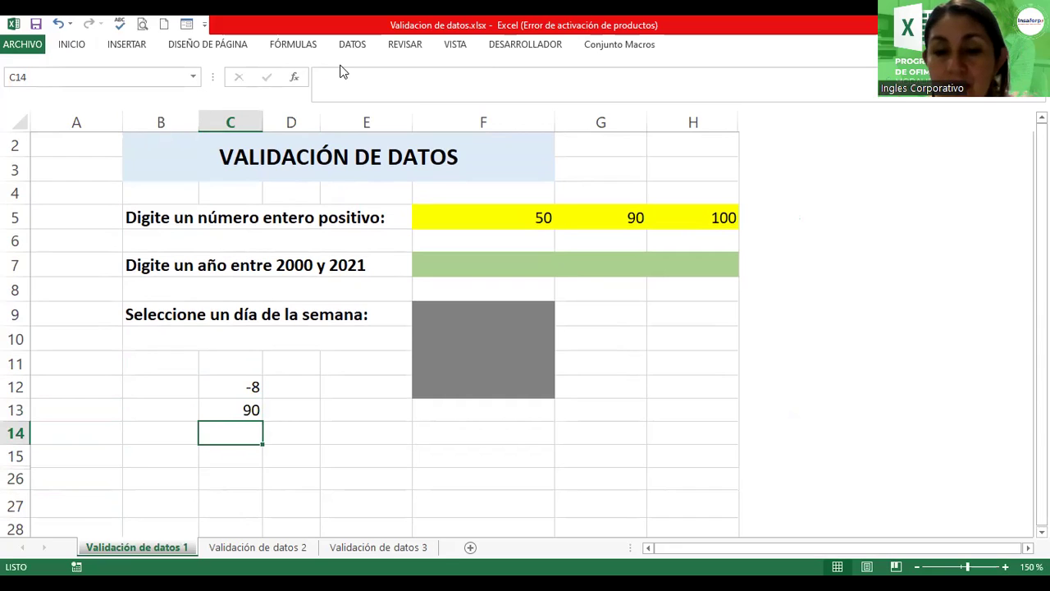
{"action": "left_click", "coordinate": [449, 268]}
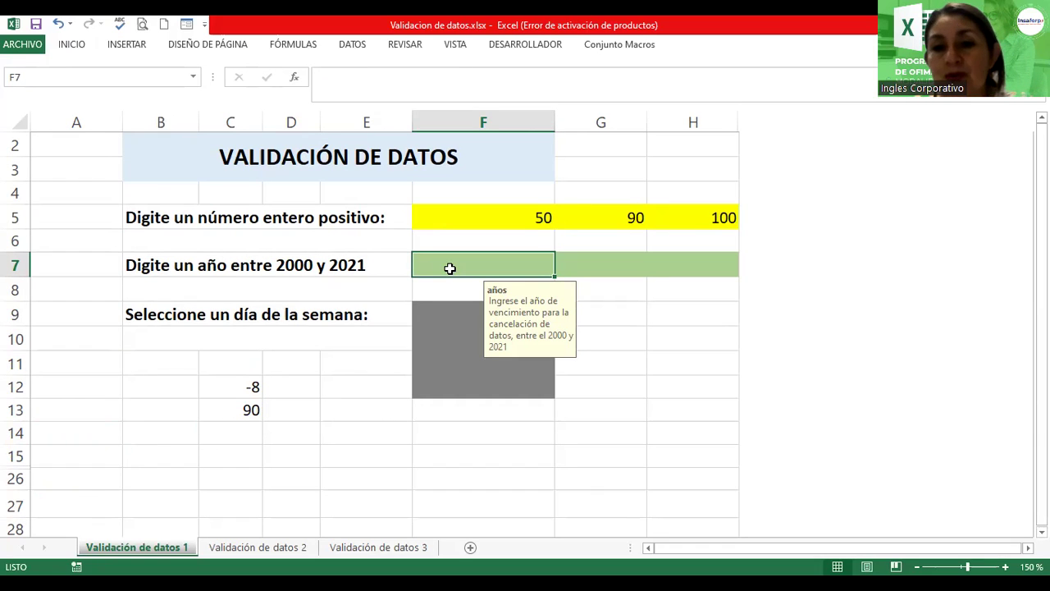
Step: Enter 1900 in F7 and choose Sí at the Error año warning to keep it
{"action": "type", "text": "1900"}
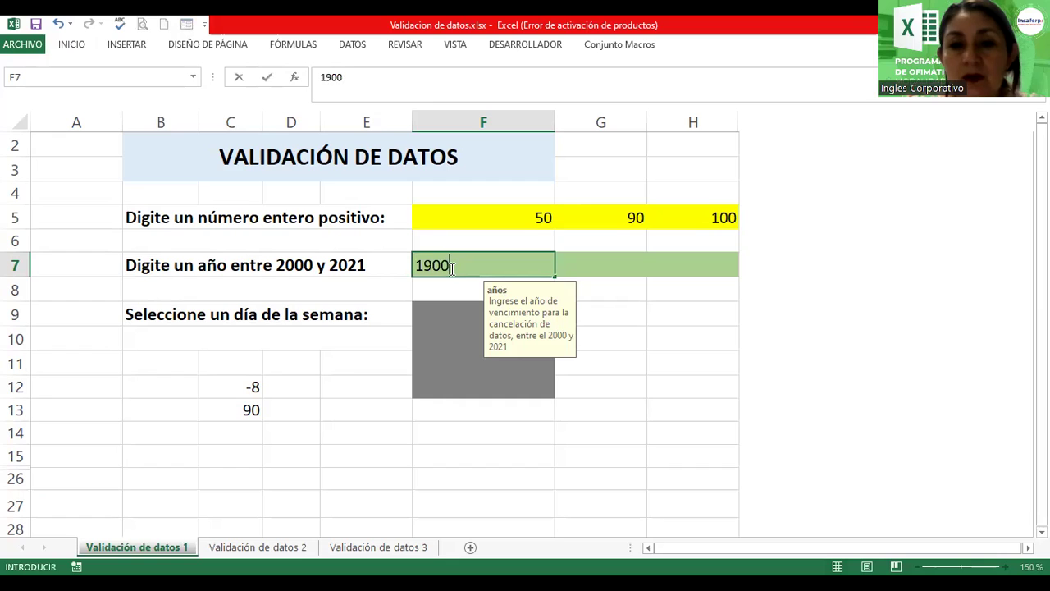
{"action": "key", "text": "Return"}
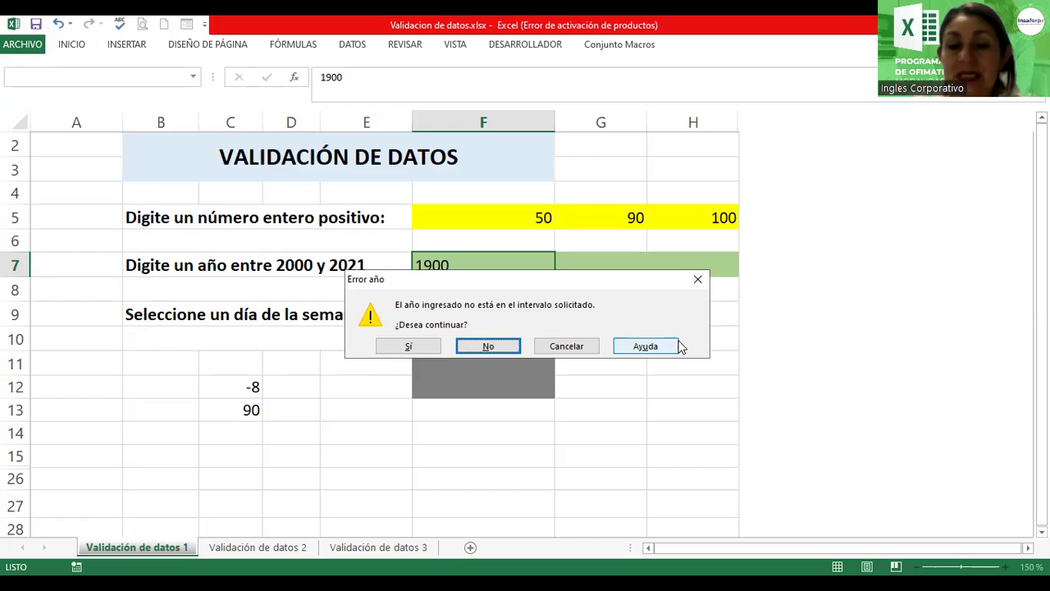
{"action": "left_click", "coordinate": [402, 346]}
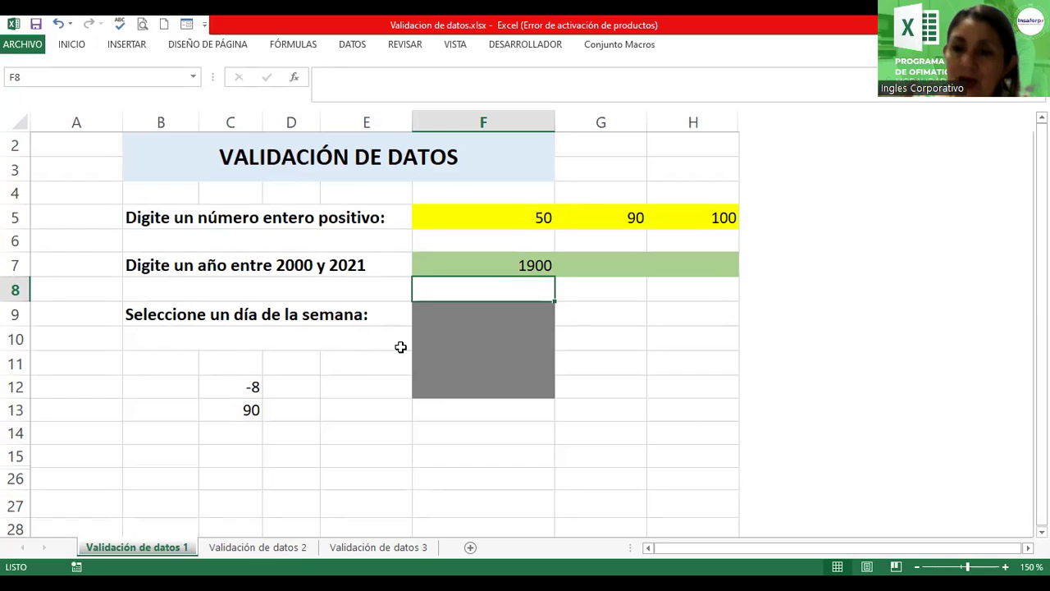
{"action": "left_click", "coordinate": [499, 271]}
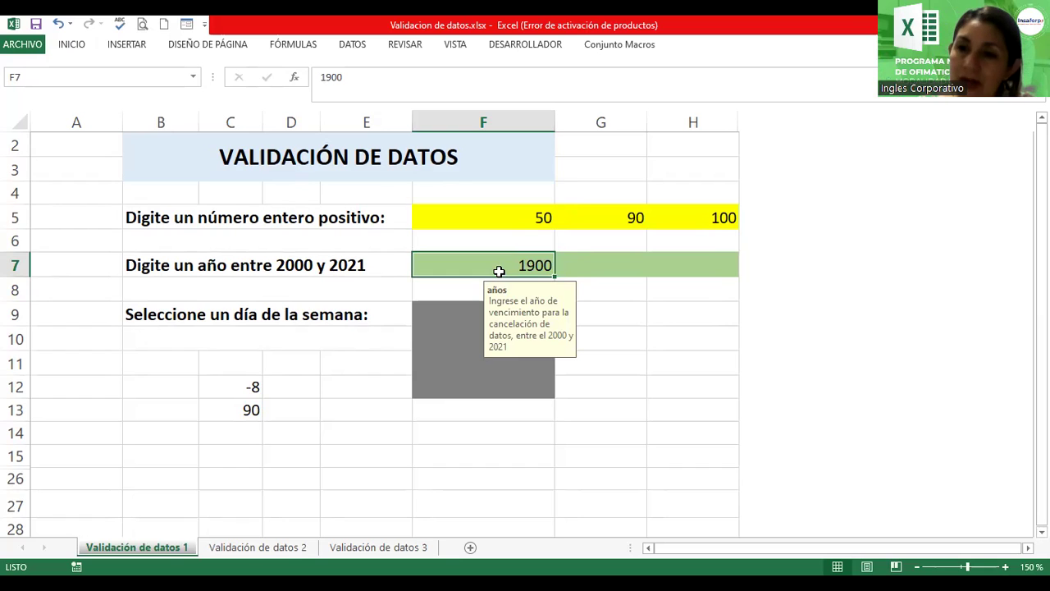
{"action": "key", "text": "Right"}
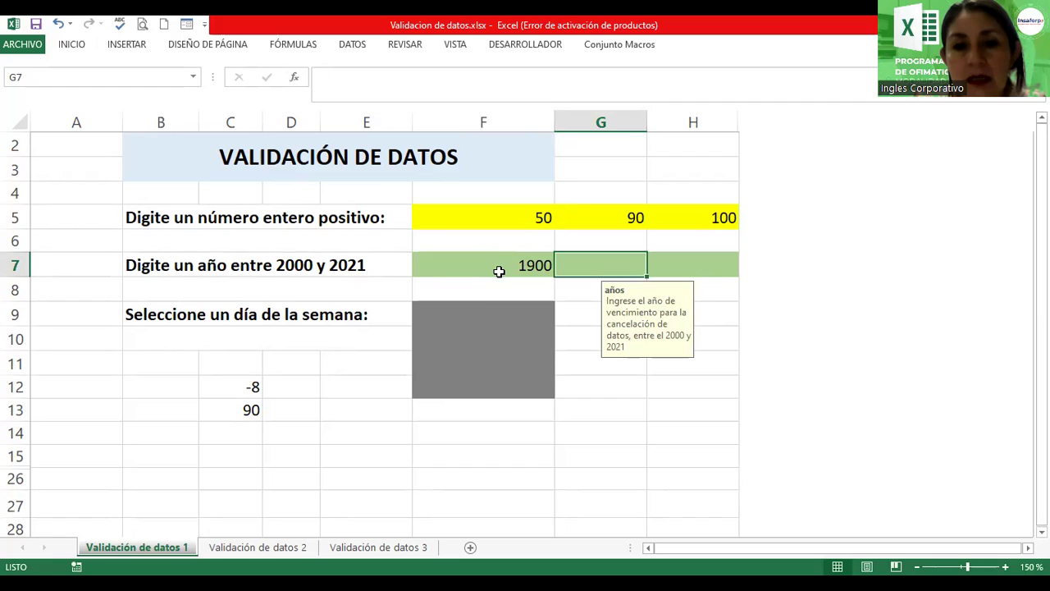
Step: Enter the year 2003 in G7
{"action": "type", "text": "2003"}
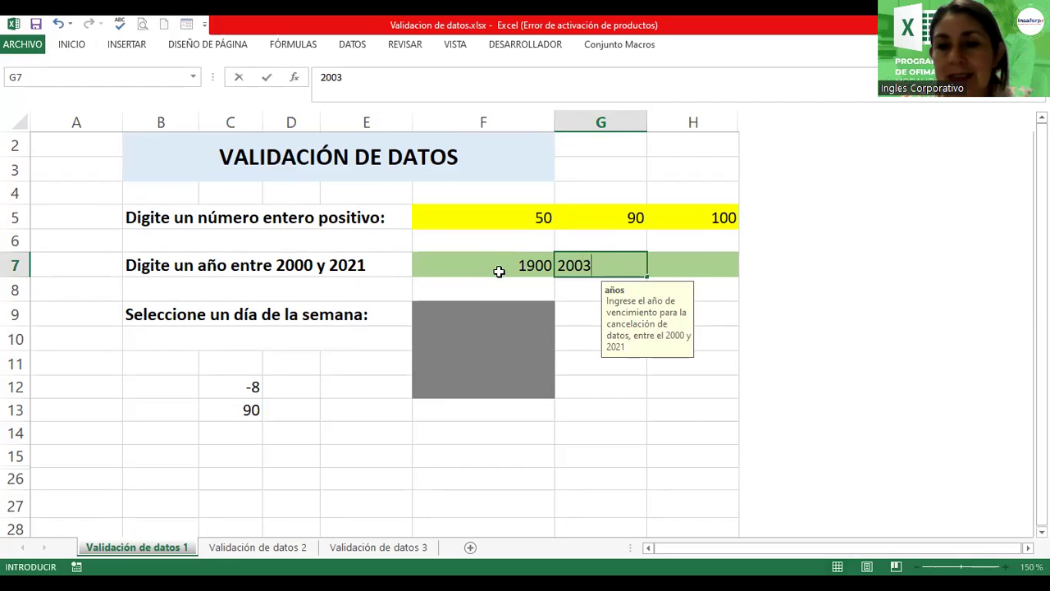
{"action": "key", "text": "Return"}
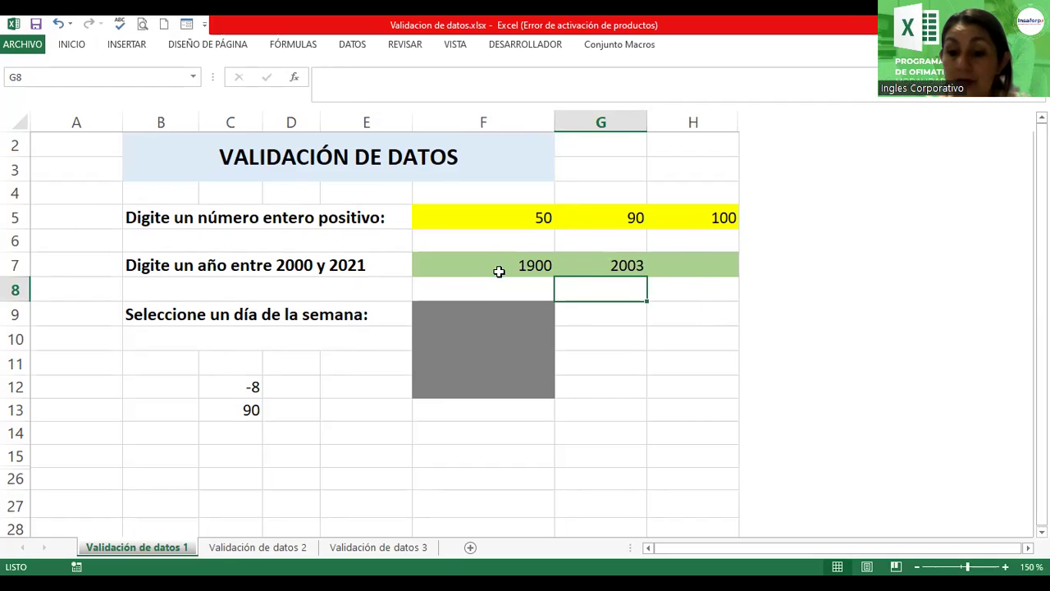
{"action": "key", "text": "Up"}
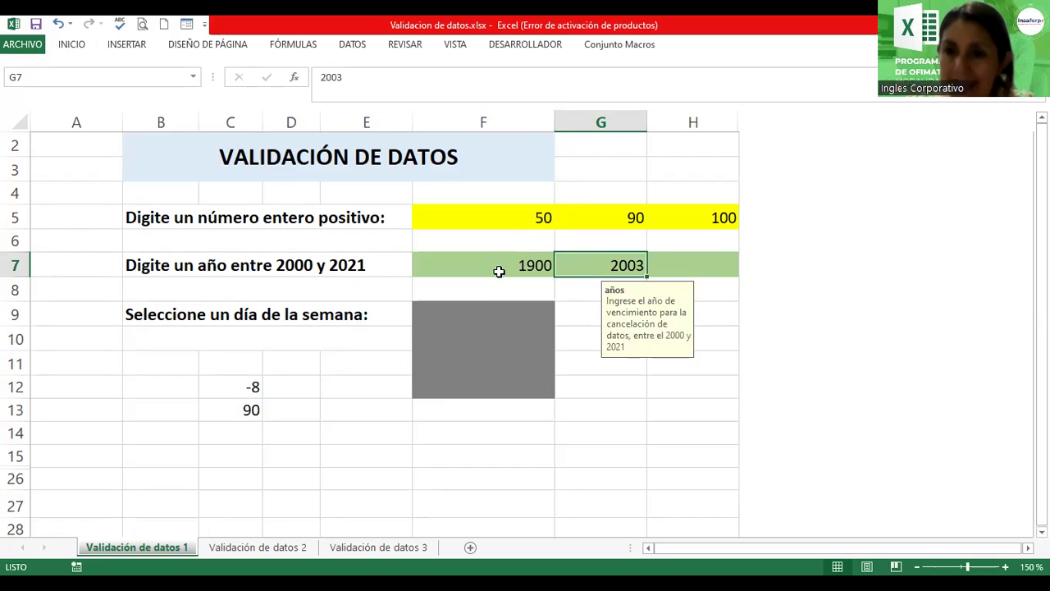
{"action": "key", "text": "Right"}
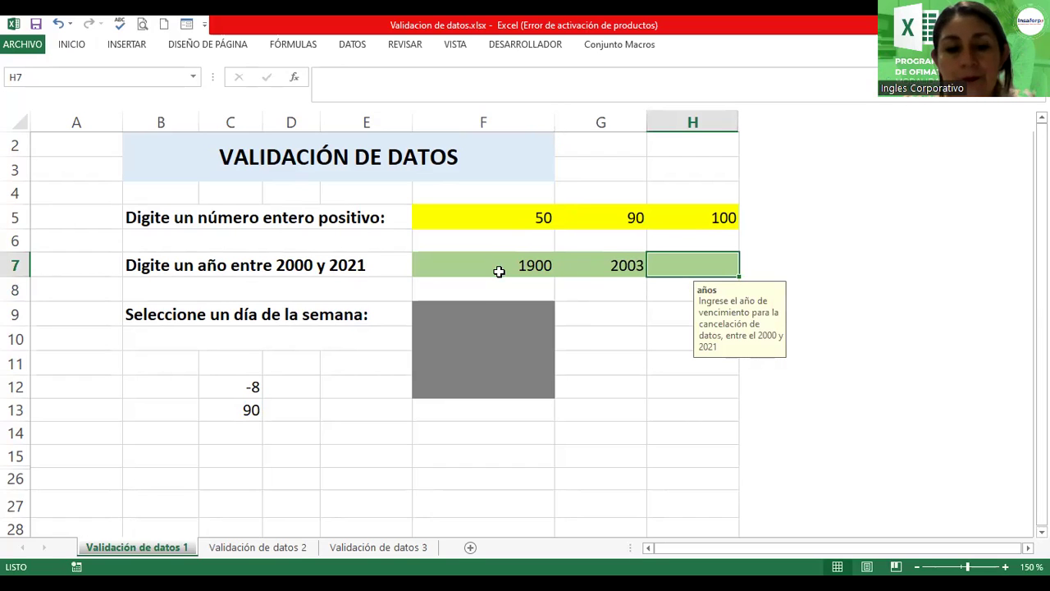
Step: Try 2023 in H7, reject it at the warning, and enter 2021 instead
{"action": "type", "text": "2023"}
{"action": "key", "text": "Return"}
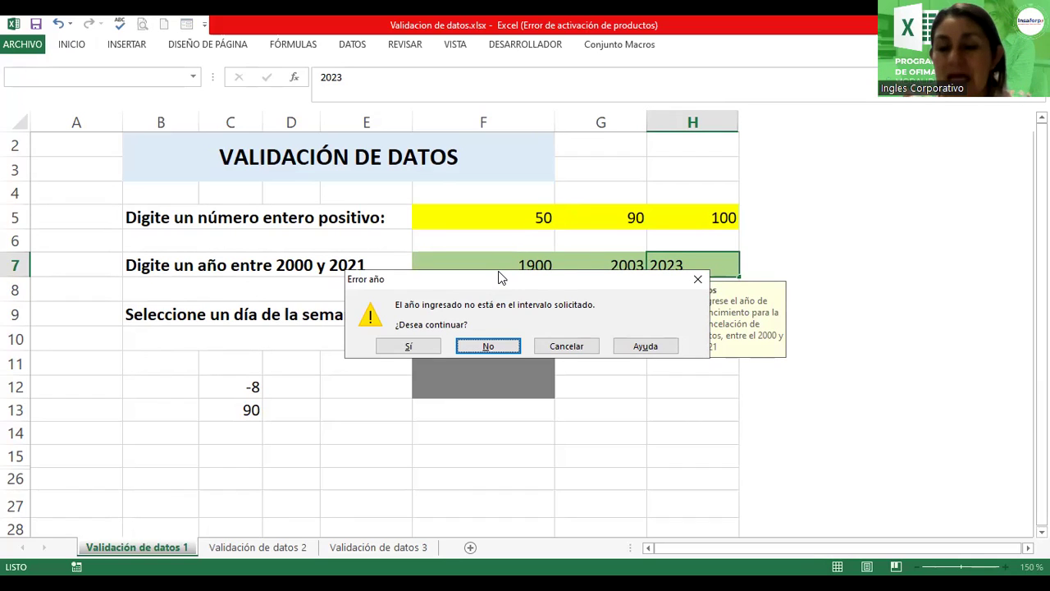
{"action": "left_click", "coordinate": [481, 347]}
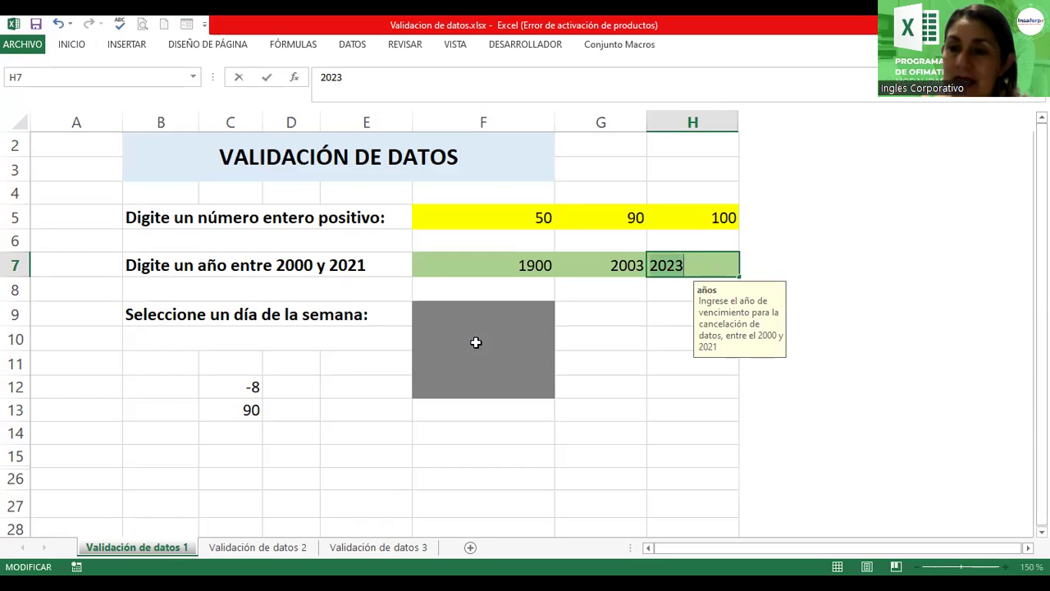
{"action": "key", "text": "Escape"}
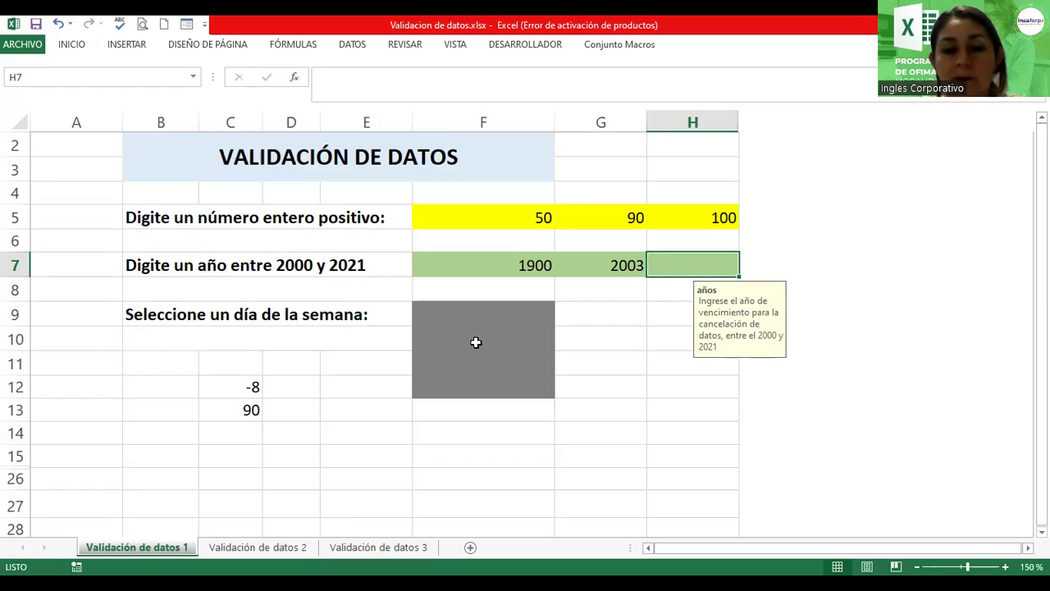
{"action": "type", "text": "2021"}
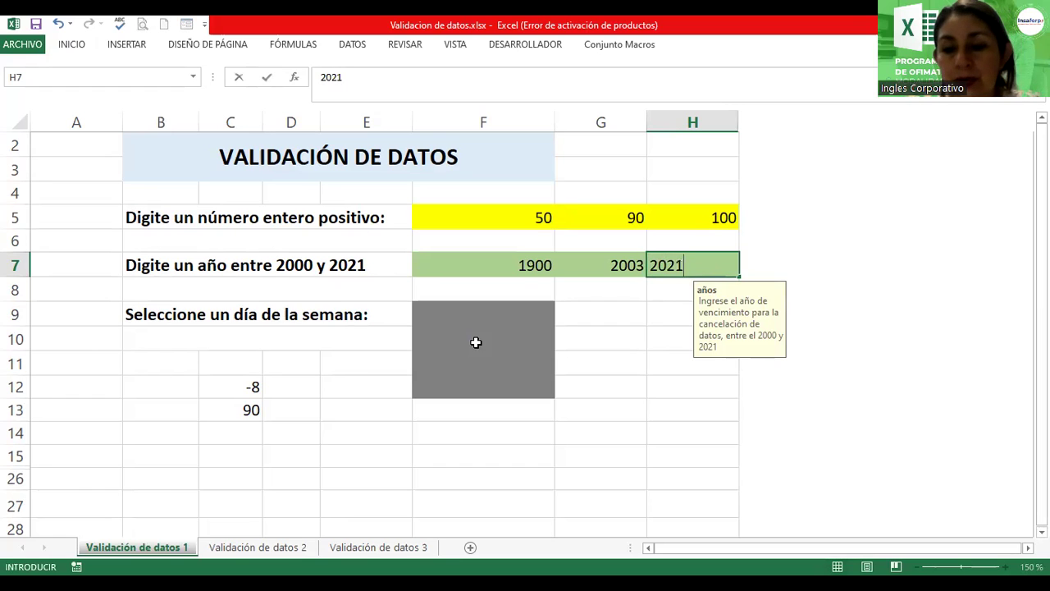
{"action": "key", "text": "Return"}
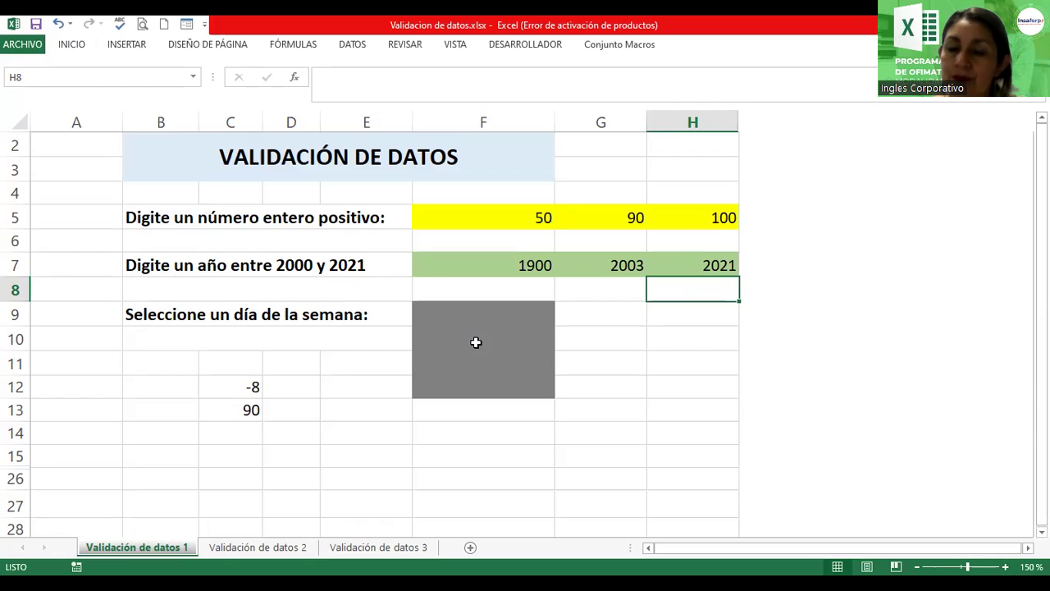
Step: Overwrite H7's 2021 with 1985, choosing Sí at the Error año warning
{"action": "left_click", "coordinate": [725, 271]}
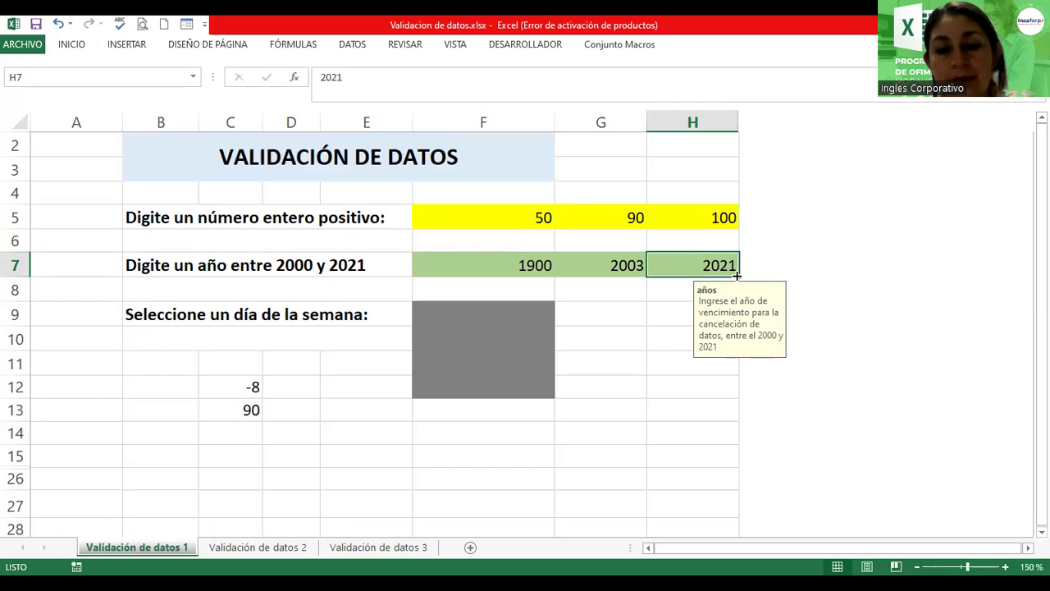
{"action": "type", "text": "1985"}
{"action": "key", "text": "Return"}
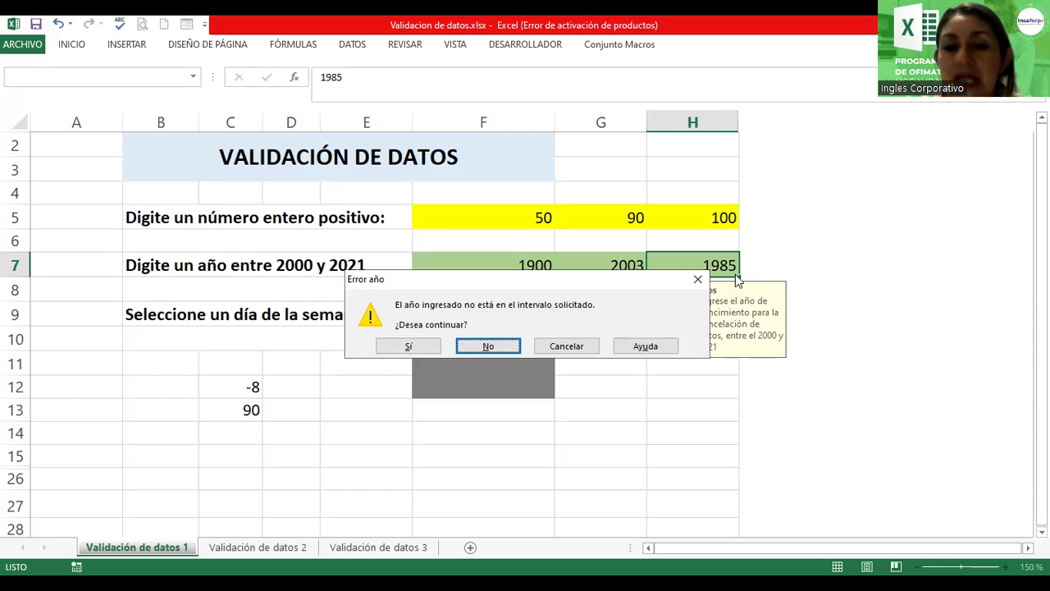
{"action": "left_click", "coordinate": [378, 343]}
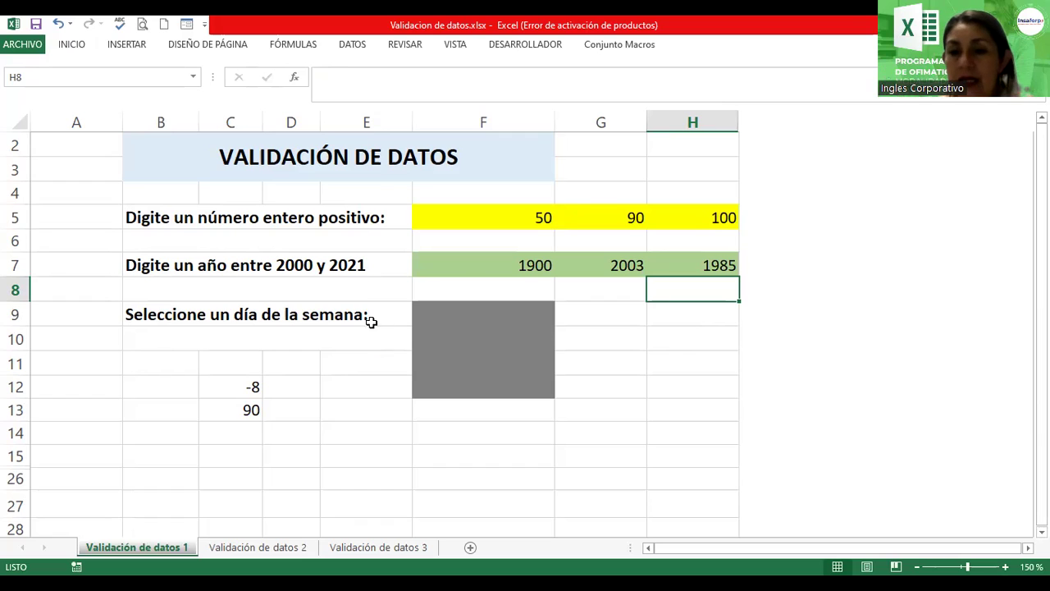
{"action": "left_click", "coordinate": [498, 260]}
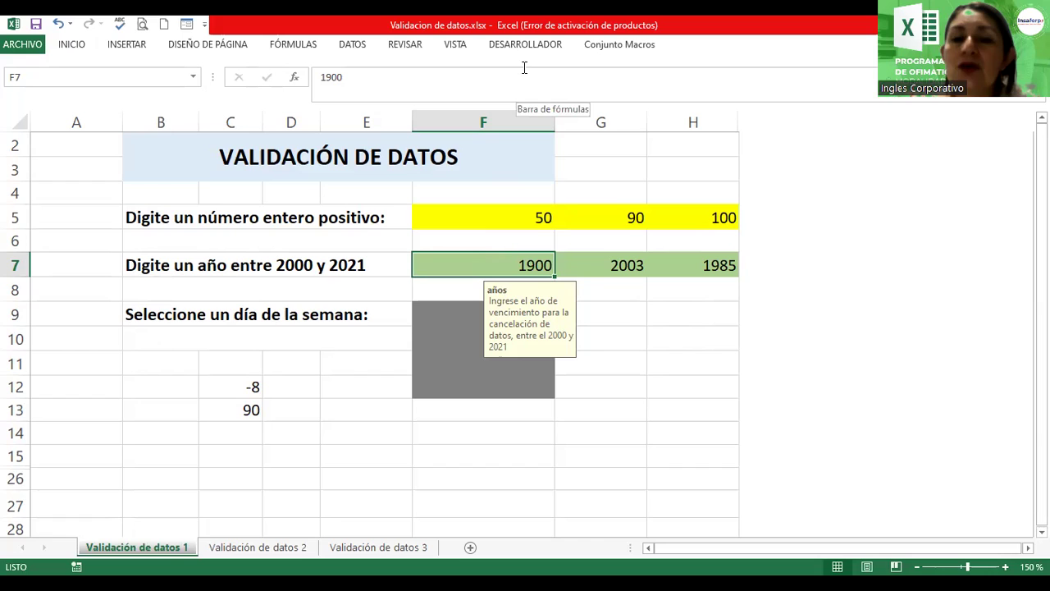
Step: From DATOS > Validación de datos, apply Rodear con un círculo datos no válidos to flag 1900 and 1985
{"action": "left_click", "coordinate": [356, 47]}
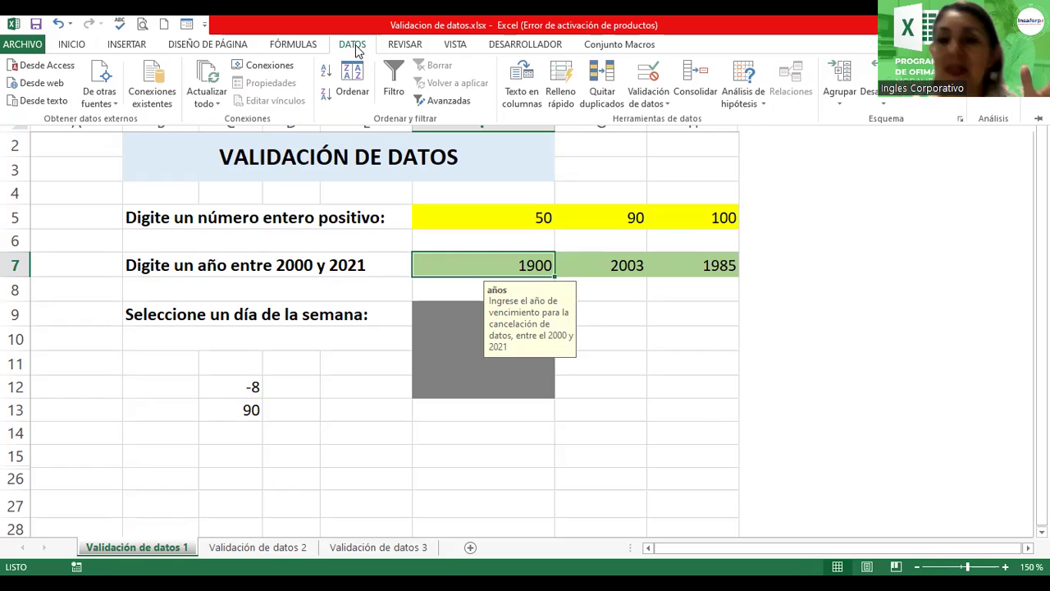
{"action": "left_click", "coordinate": [669, 109]}
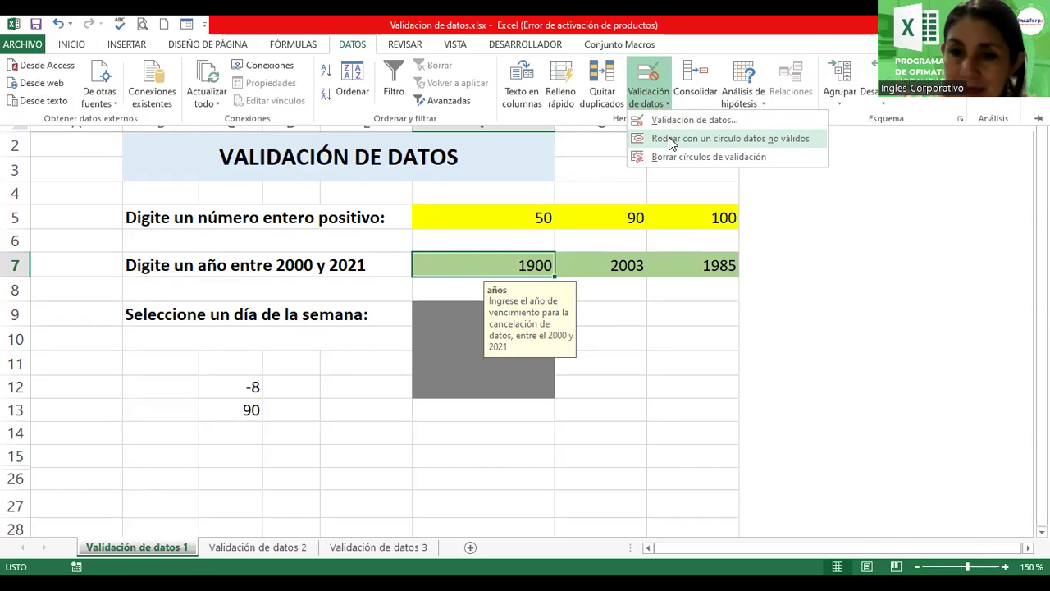
{"action": "left_click", "coordinate": [671, 140]}
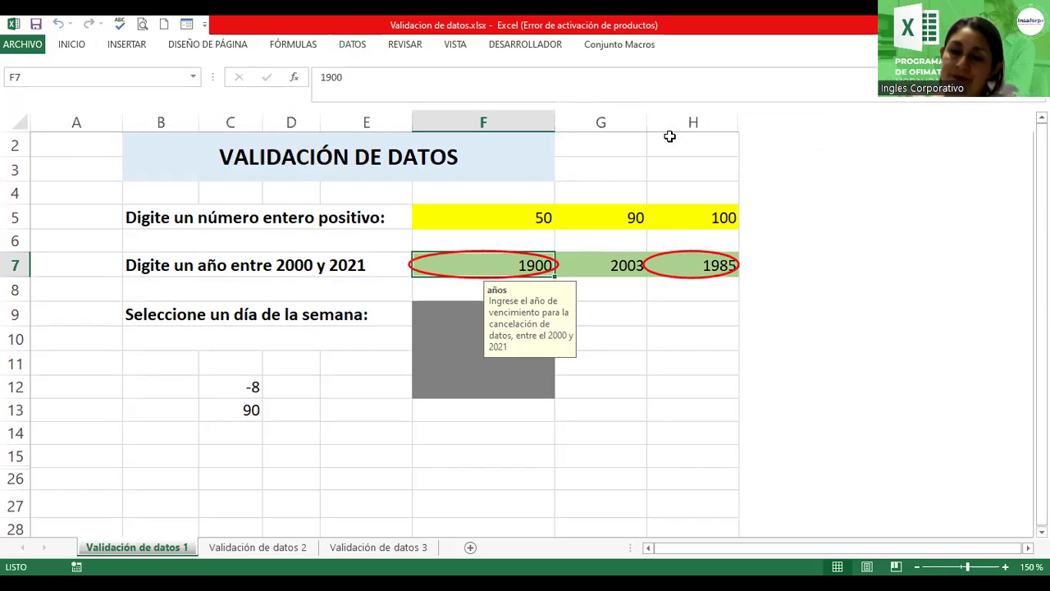
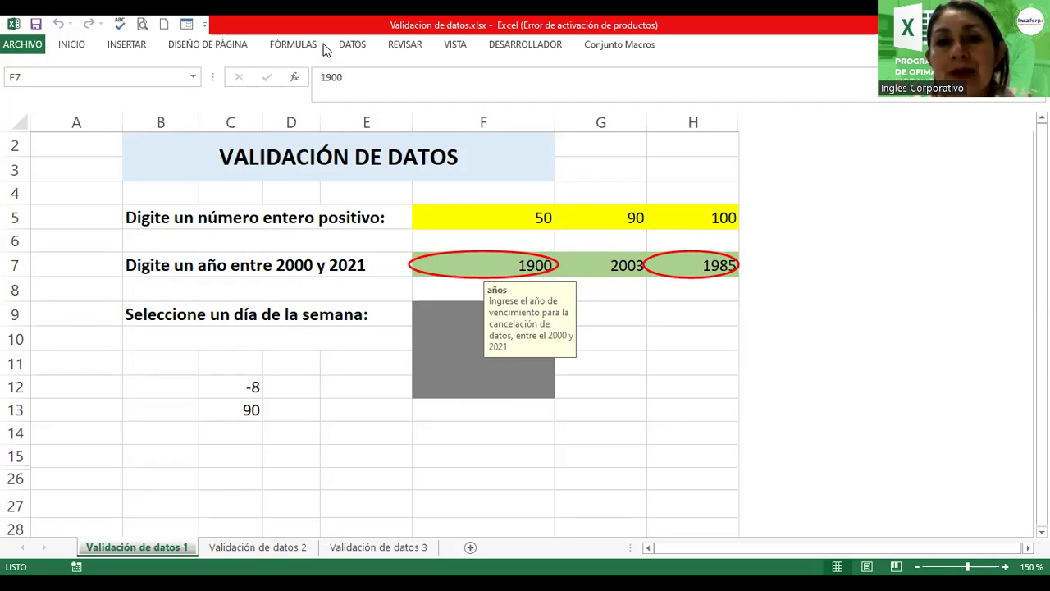
Step: Clear the red circles around the invalid years
{"action": "left_click", "coordinate": [353, 46]}
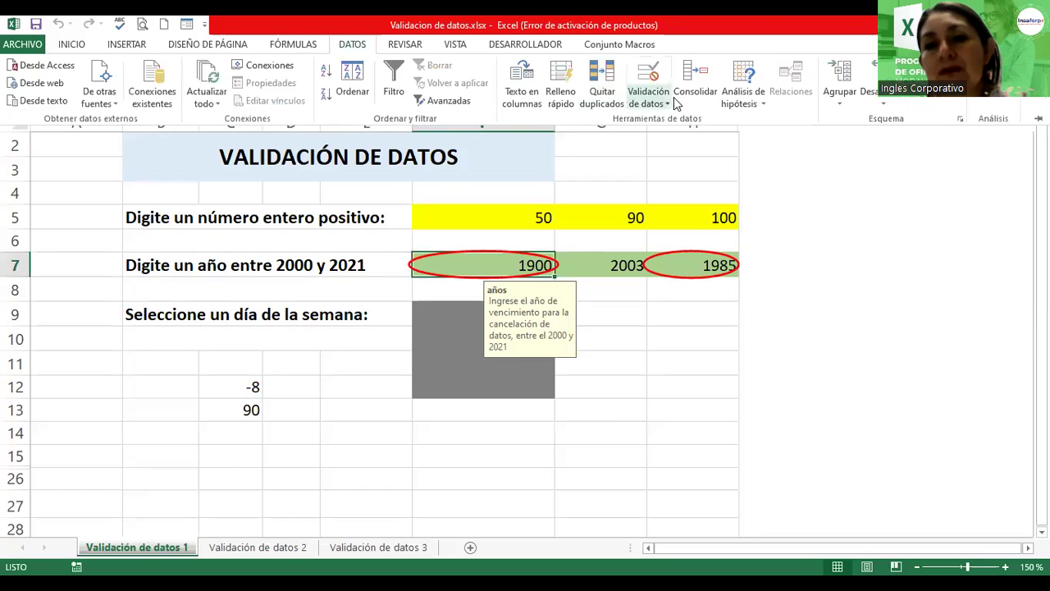
{"action": "left_click", "coordinate": [656, 104]}
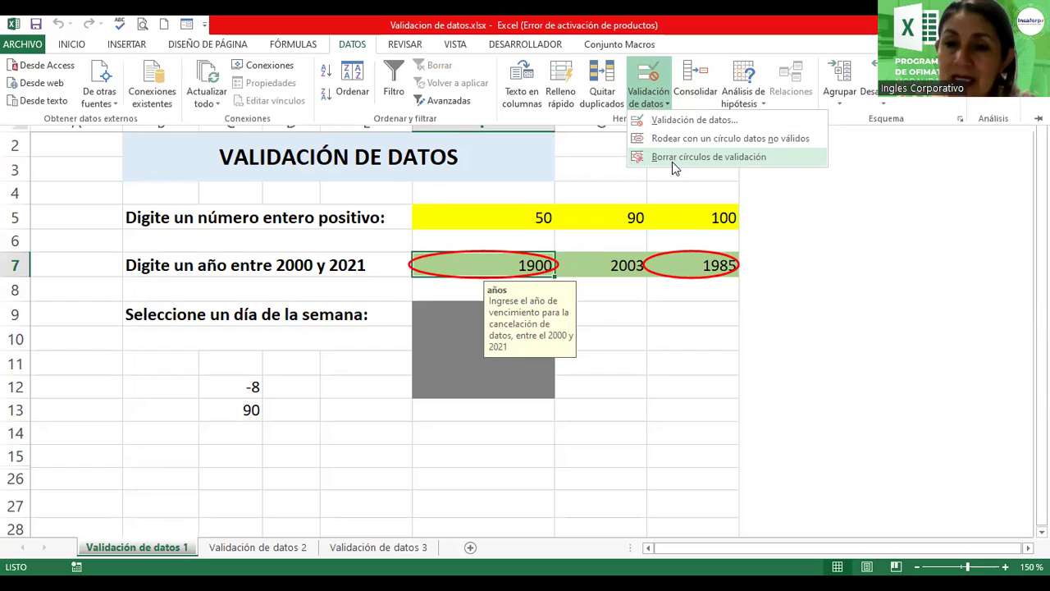
{"action": "left_click", "coordinate": [672, 158]}
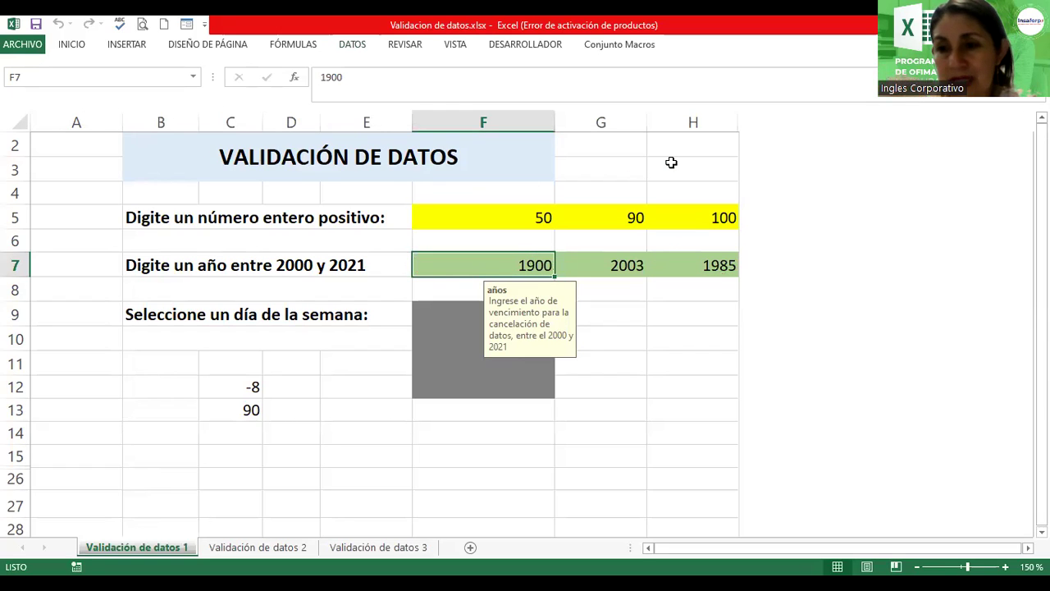
Step: Review the validation settings, then circle the invalid years 1900 and 1985 again
{"action": "left_click", "coordinate": [351, 43]}
{"action": "left_click", "coordinate": [647, 105]}
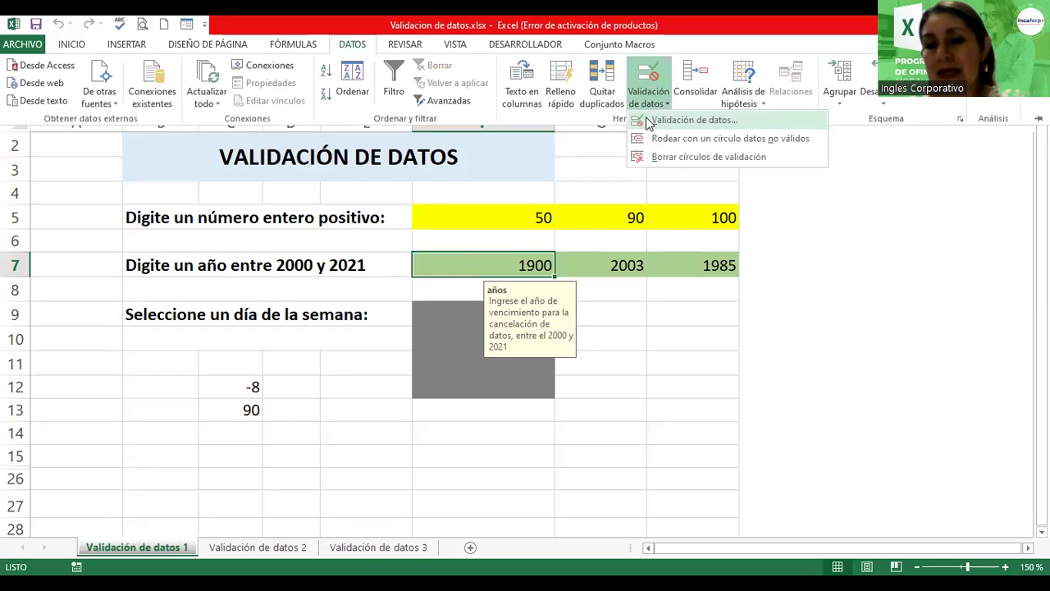
{"action": "left_click", "coordinate": [648, 121]}
{"action": "left_click", "coordinate": [849, 171]}
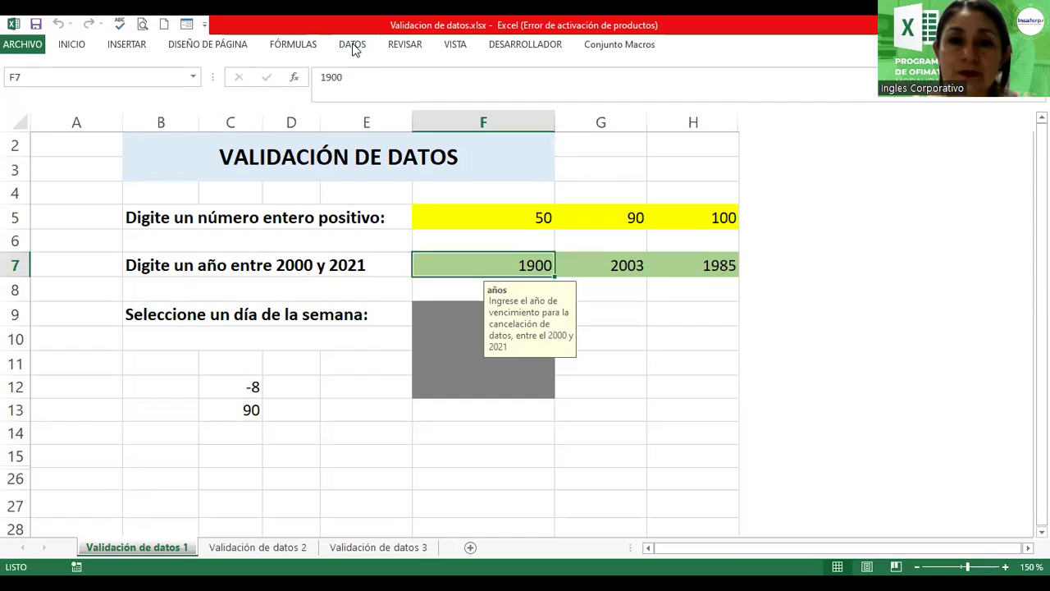
{"action": "left_click", "coordinate": [353, 43]}
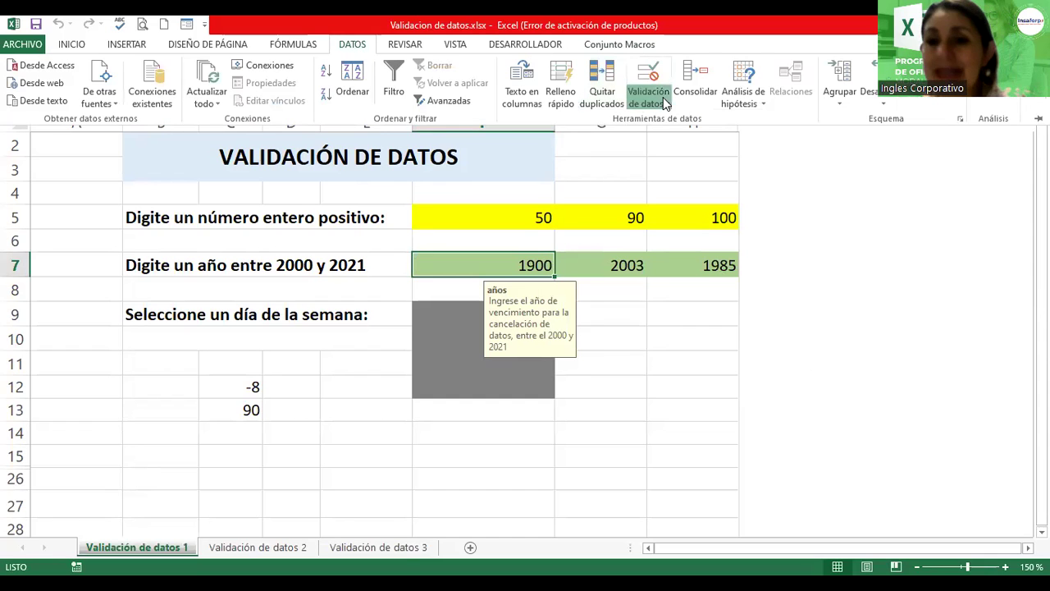
{"action": "left_click", "coordinate": [666, 103]}
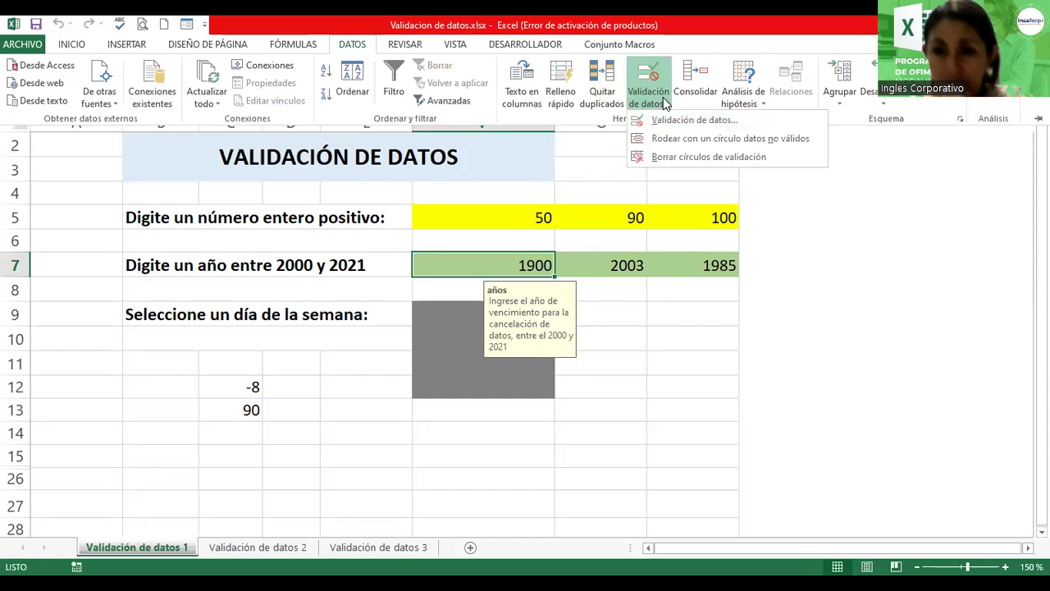
{"action": "left_click", "coordinate": [669, 139]}
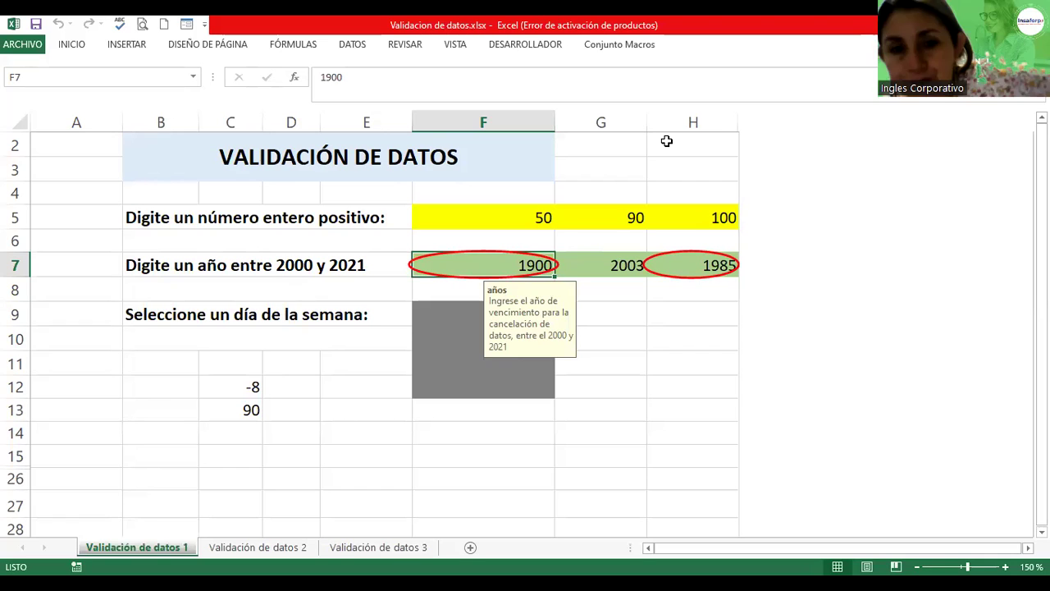
Step: Inspect cells F9 through F11 in the grey block
{"action": "left_click", "coordinate": [439, 330]}
{"action": "left_click", "coordinate": [431, 316]}
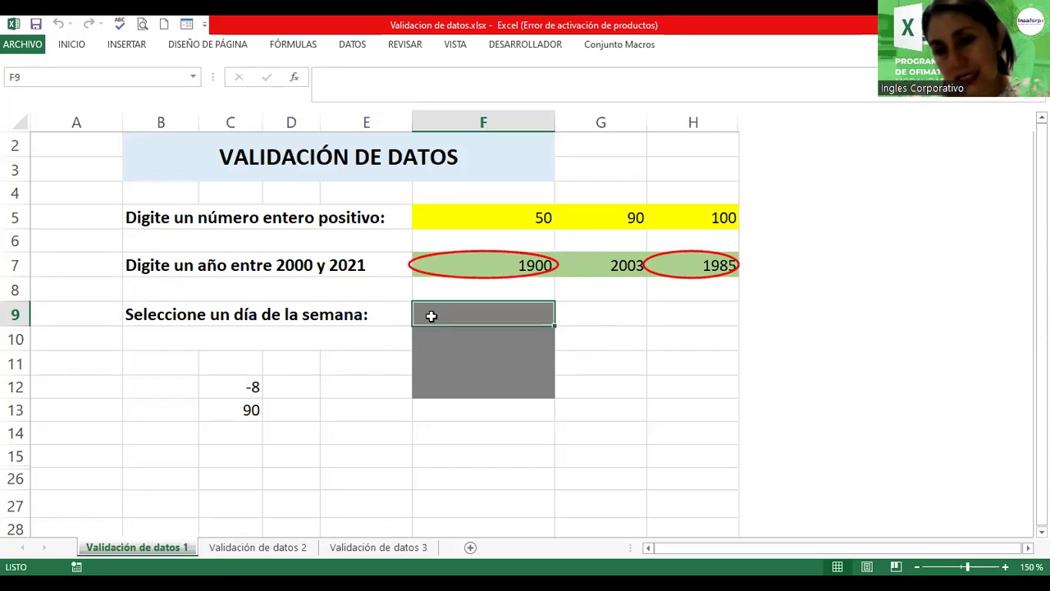
{"action": "left_click", "coordinate": [432, 341]}
{"action": "left_click", "coordinate": [437, 361]}
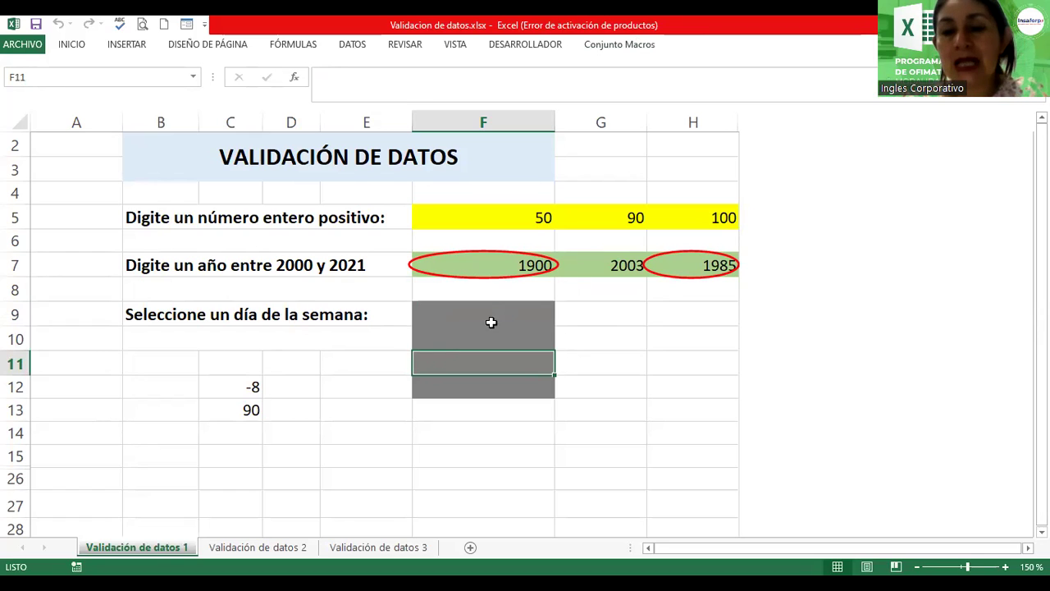
{"action": "left_click", "coordinate": [457, 321]}
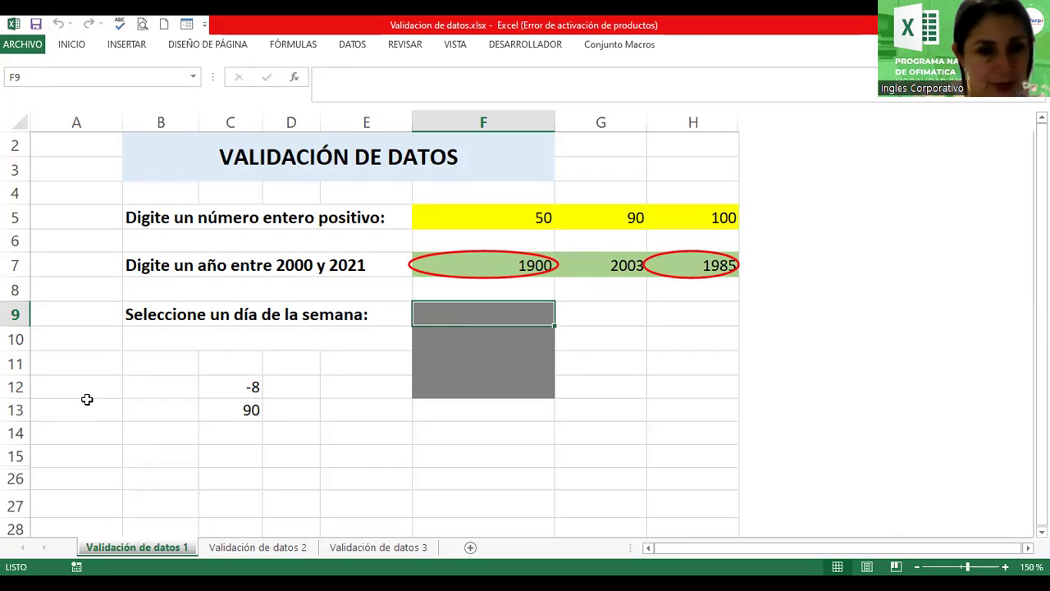
Step: Enter Lunes in A11 and fill it down to Viernes in A15
{"action": "left_click", "coordinate": [64, 369]}
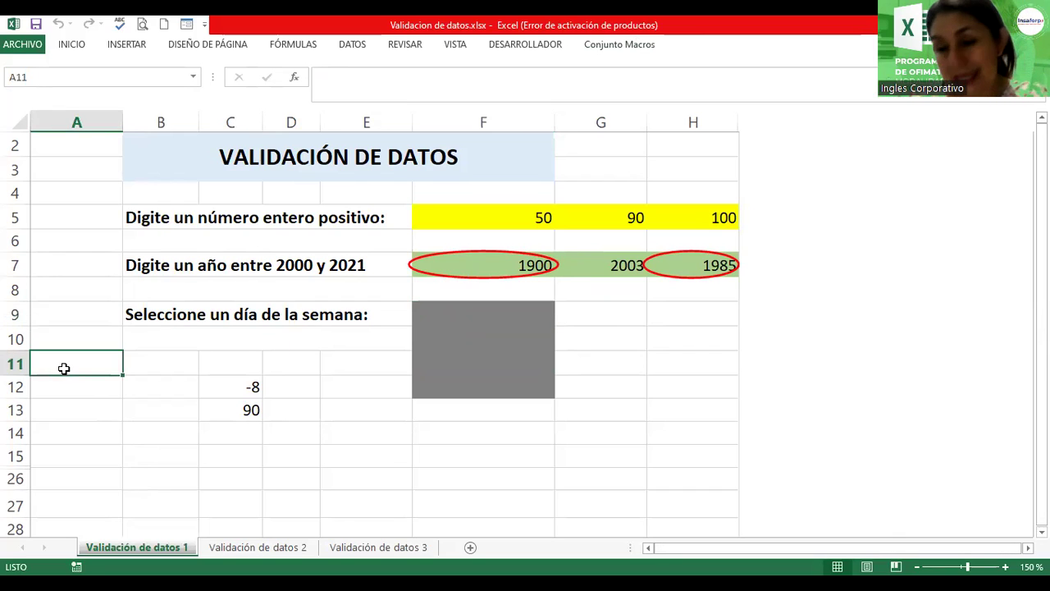
{"action": "type", "text": "Lunes"}
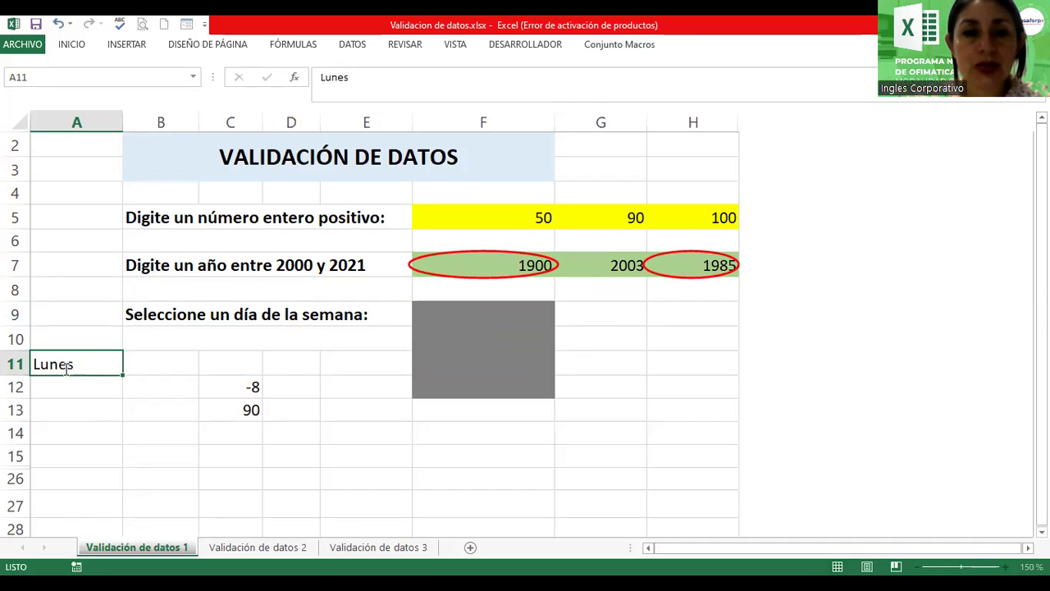
{"action": "key", "text": "Return"}
{"action": "double_click", "coordinate": [64, 368]}
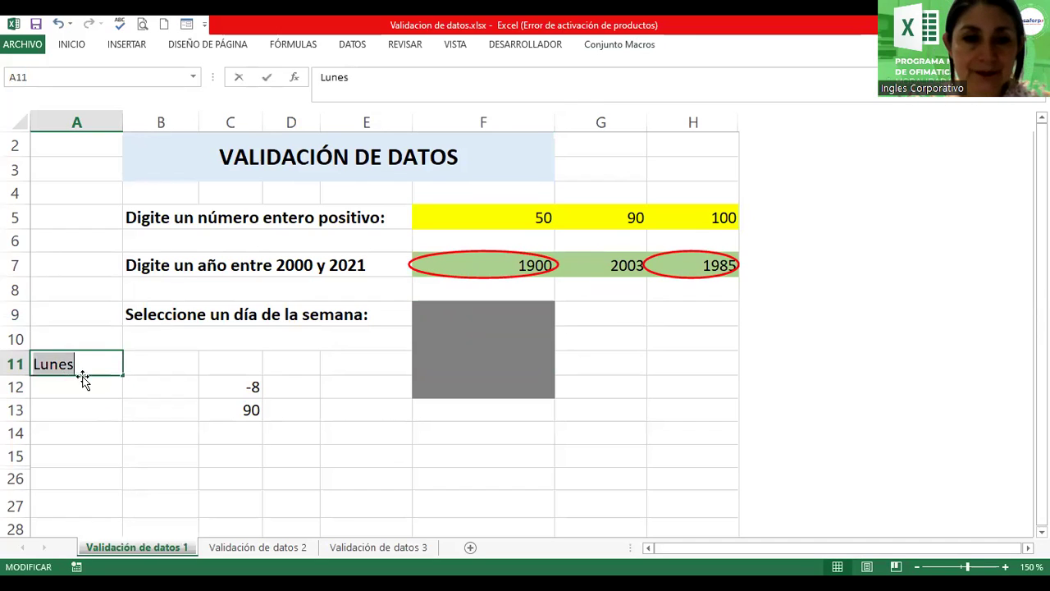
{"action": "key", "text": "Escape"}
{"action": "left_click", "coordinate": [91, 388]}
{"action": "left_click", "coordinate": [89, 362]}
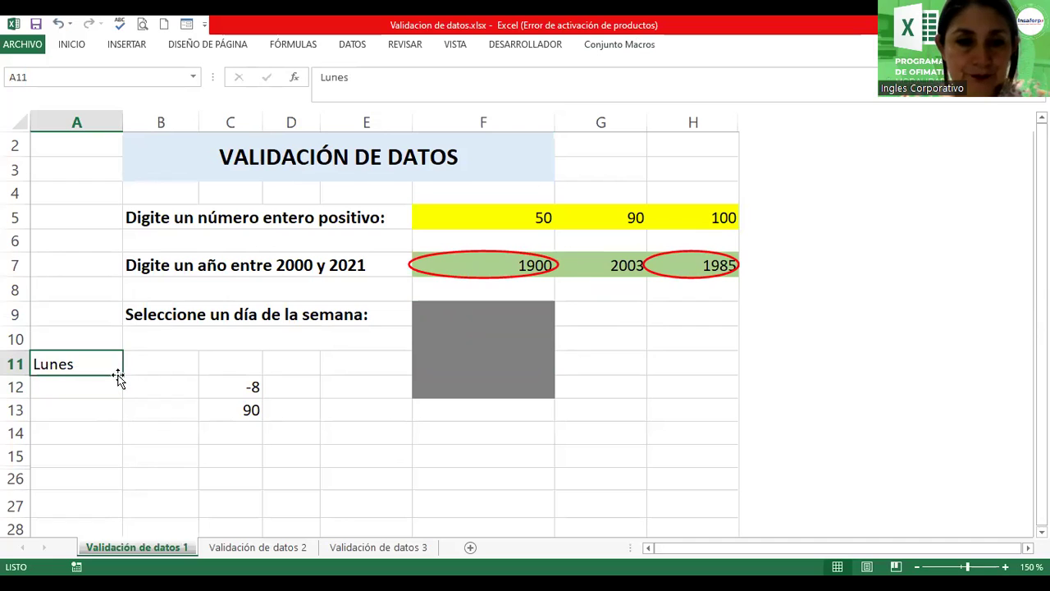
{"action": "left_click_drag", "start_coordinate": [123, 375], "coordinate": [117, 462]}
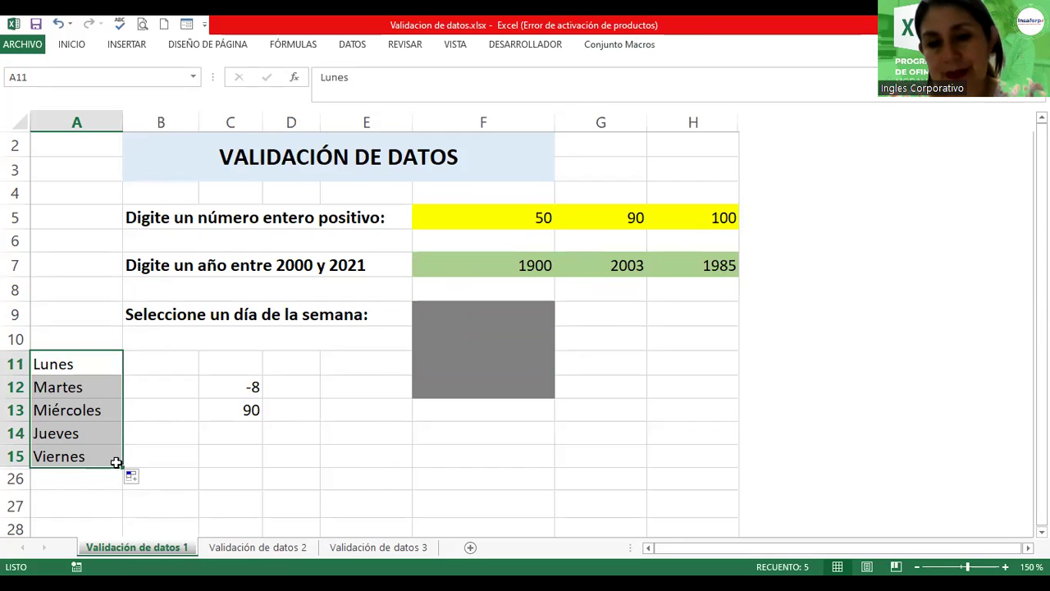
{"action": "left_click", "coordinate": [442, 314]}
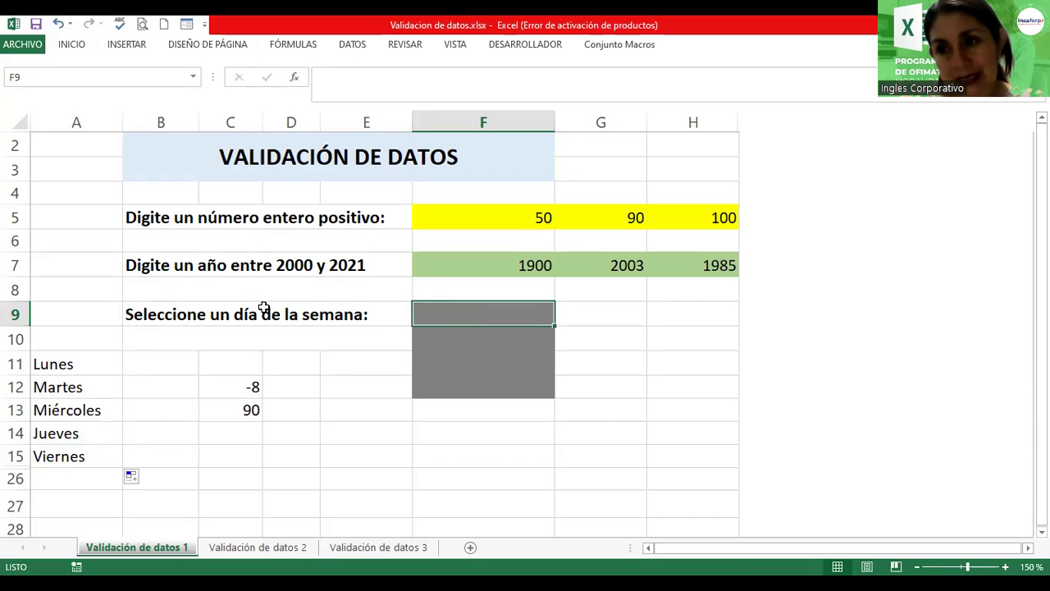
Step: Give F9:F12 a light orange fill, then select the weekday list starting at A11
{"action": "left_click_drag", "start_coordinate": [465, 312], "coordinate": [468, 393]}
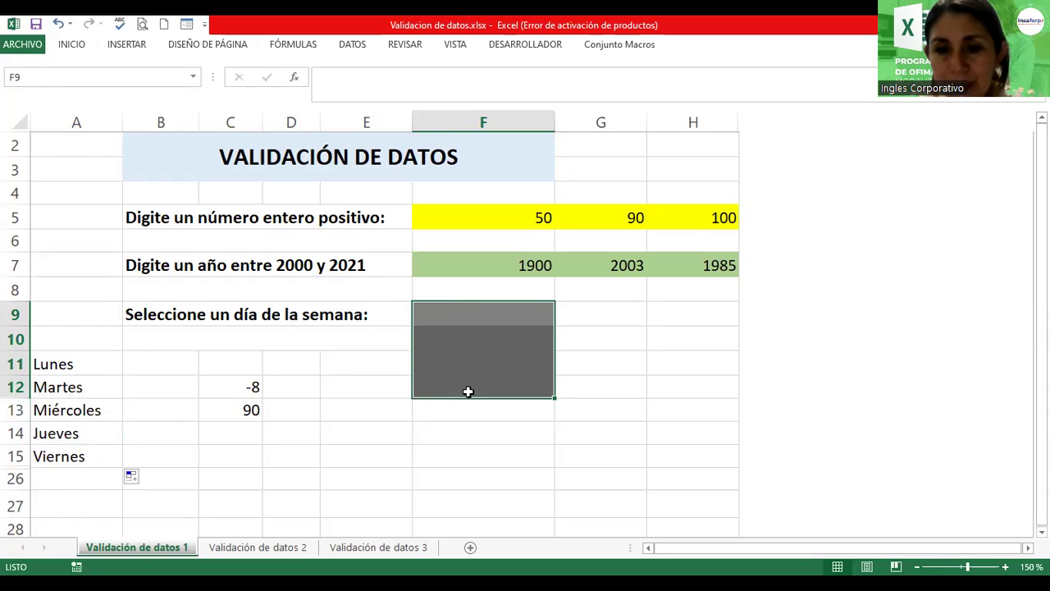
{"action": "left_click", "coordinate": [73, 47]}
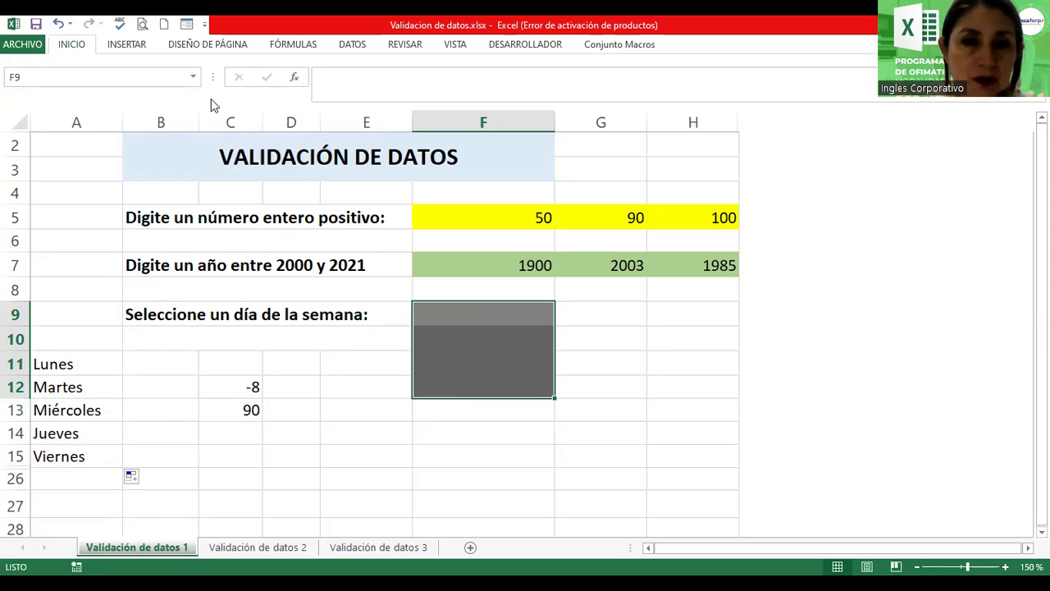
{"action": "left_click", "coordinate": [193, 96]}
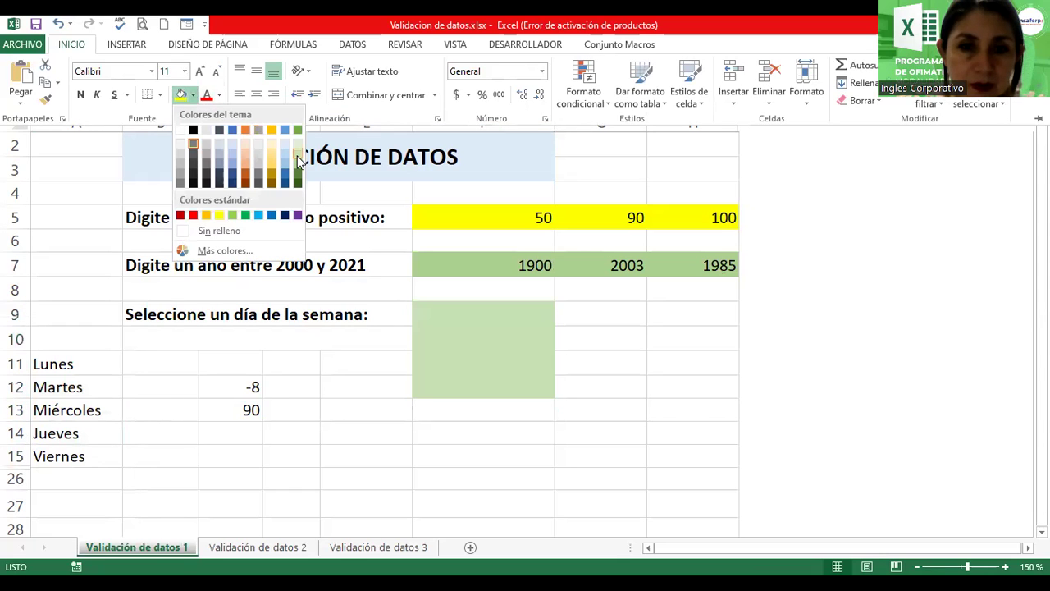
{"action": "left_click", "coordinate": [248, 164]}
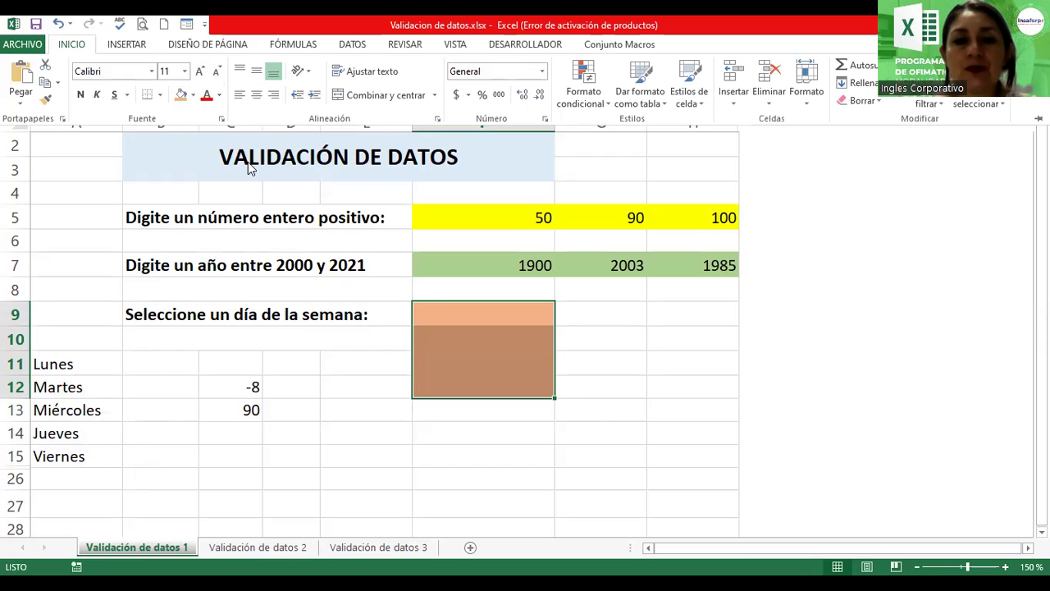
{"action": "left_click", "coordinate": [64, 367]}
{"action": "left_click_drag", "start_coordinate": [64, 366], "coordinate": [57, 458]}
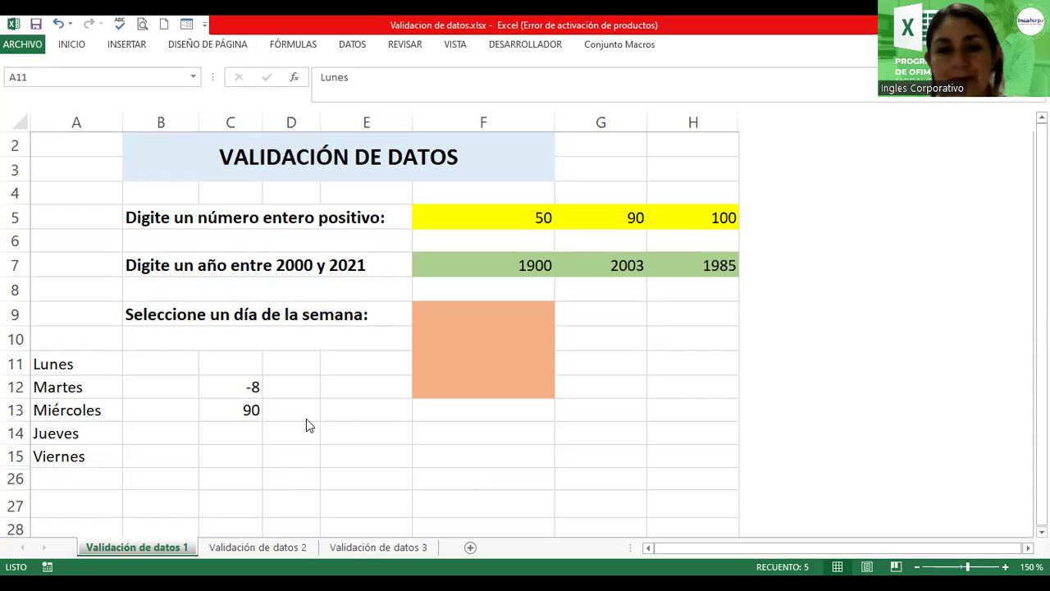
Step: Extend the selection to Viernes and define the name dias for Lunes–Viernes in the Name Box
{"action": "key", "text": "ctrl+shift+Down"}
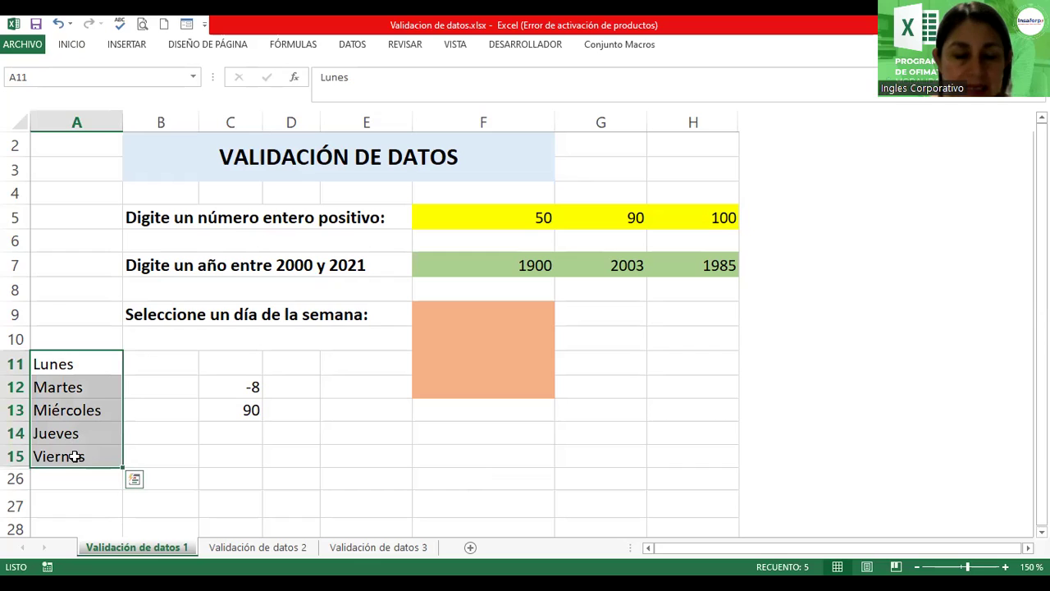
{"action": "left_click", "coordinate": [32, 76]}
{"action": "type", "text": "dias"}
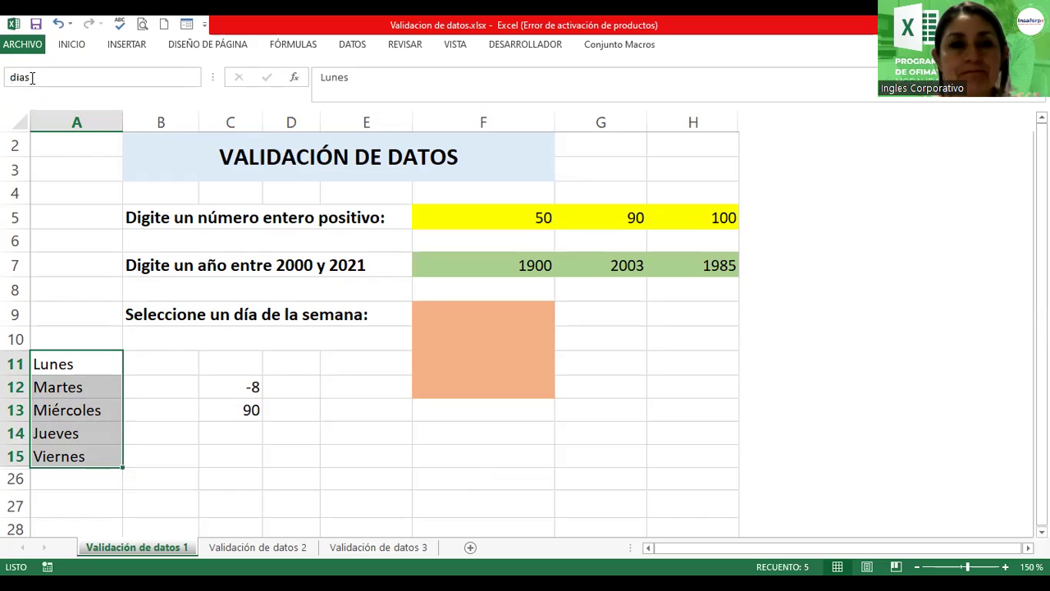
{"action": "key", "text": "Return"}
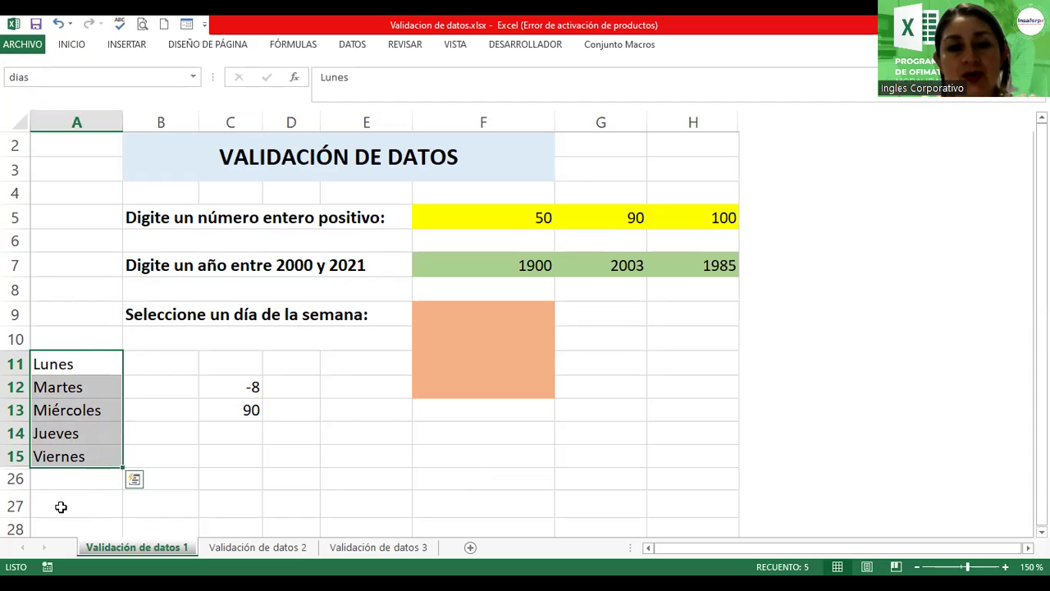
Step: Select the orange cells F9:F12 and bring up their Data Validation settings
{"action": "left_click", "coordinate": [470, 313]}
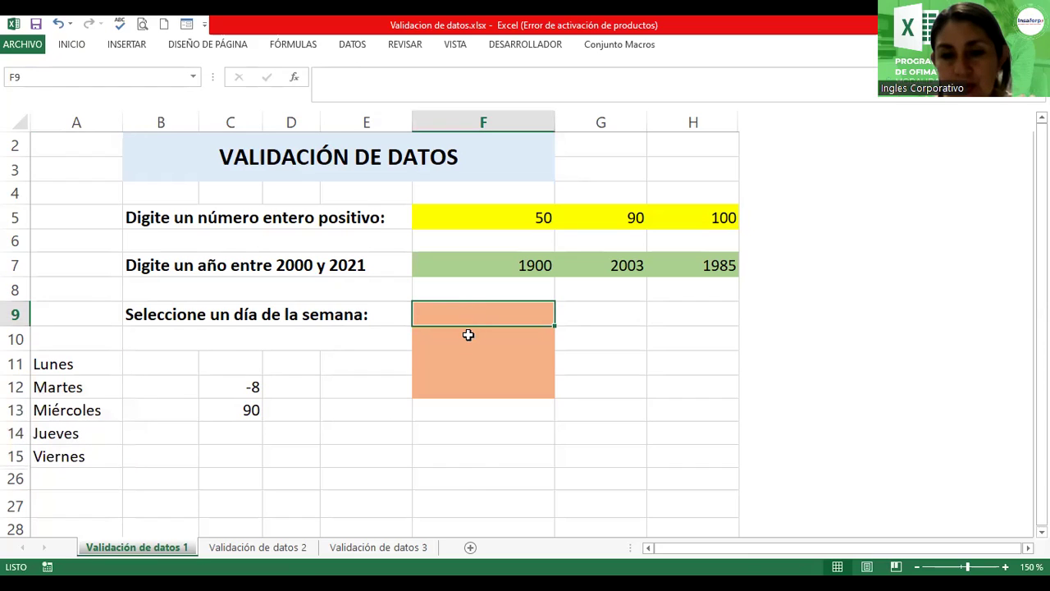
{"action": "left_click_drag", "start_coordinate": [467, 334], "coordinate": [469, 392]}
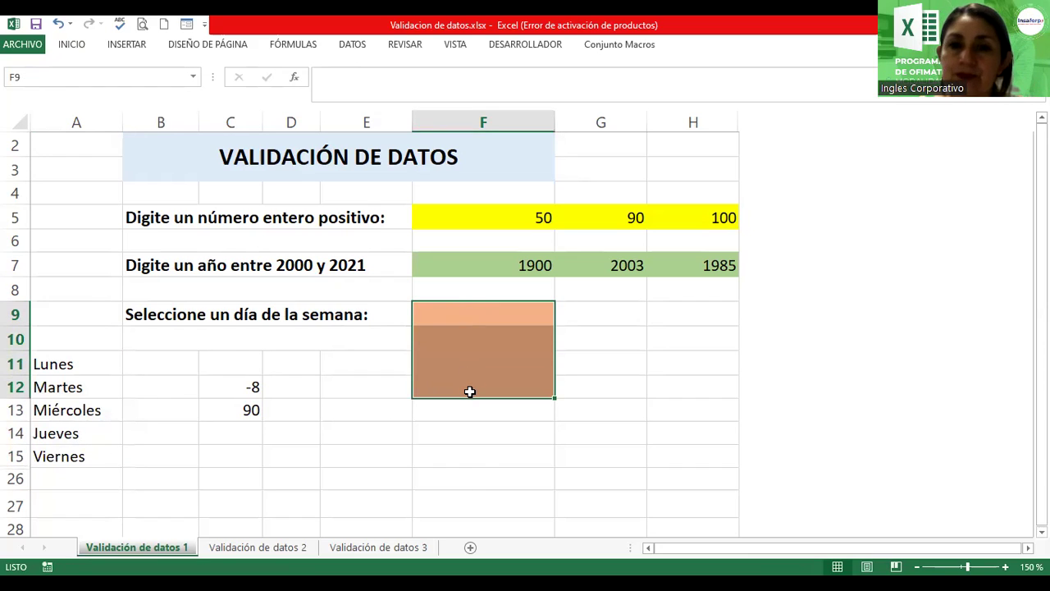
{"action": "left_click", "coordinate": [356, 47]}
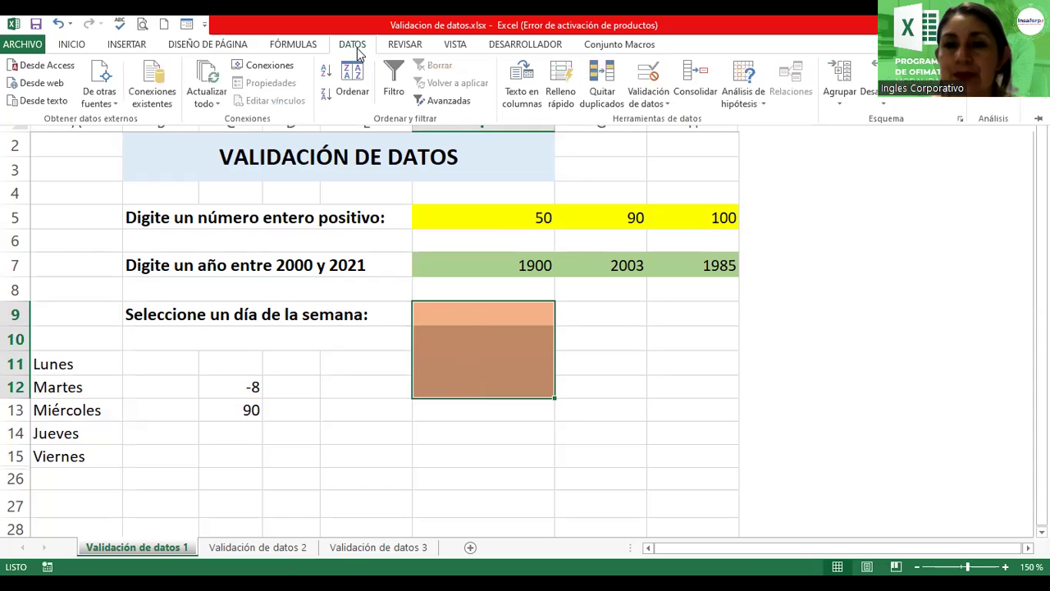
{"action": "left_click", "coordinate": [653, 79]}
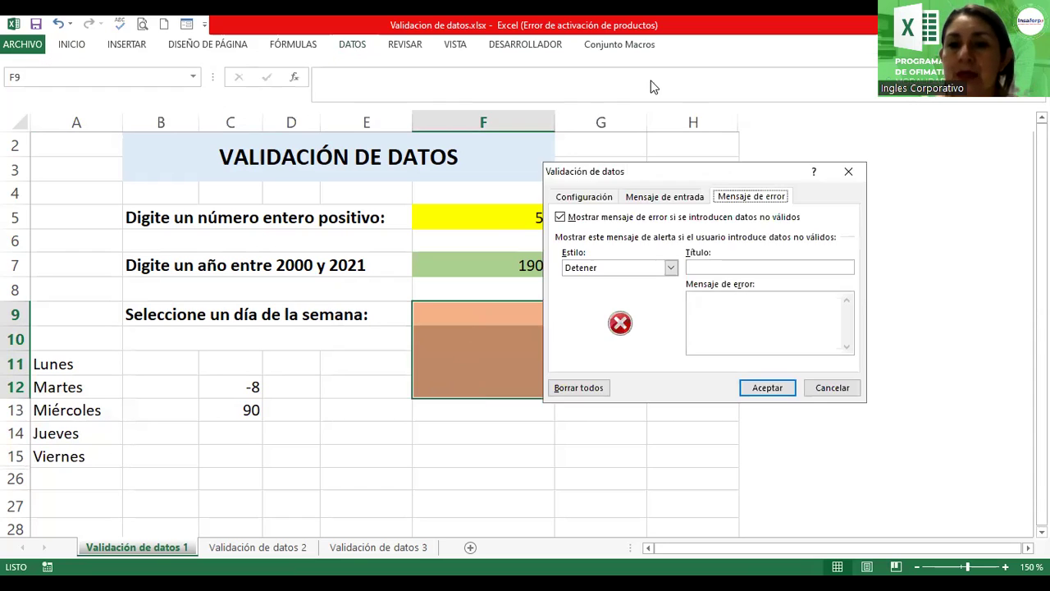
{"action": "left_click", "coordinate": [580, 195]}
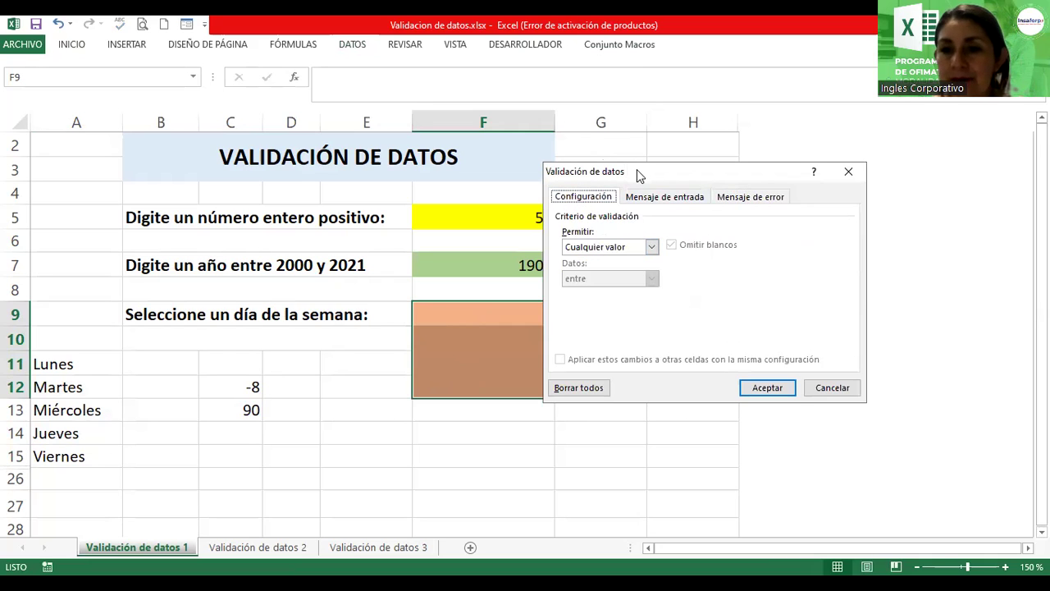
{"action": "left_click_drag", "start_coordinate": [638, 175], "coordinate": [691, 156]}
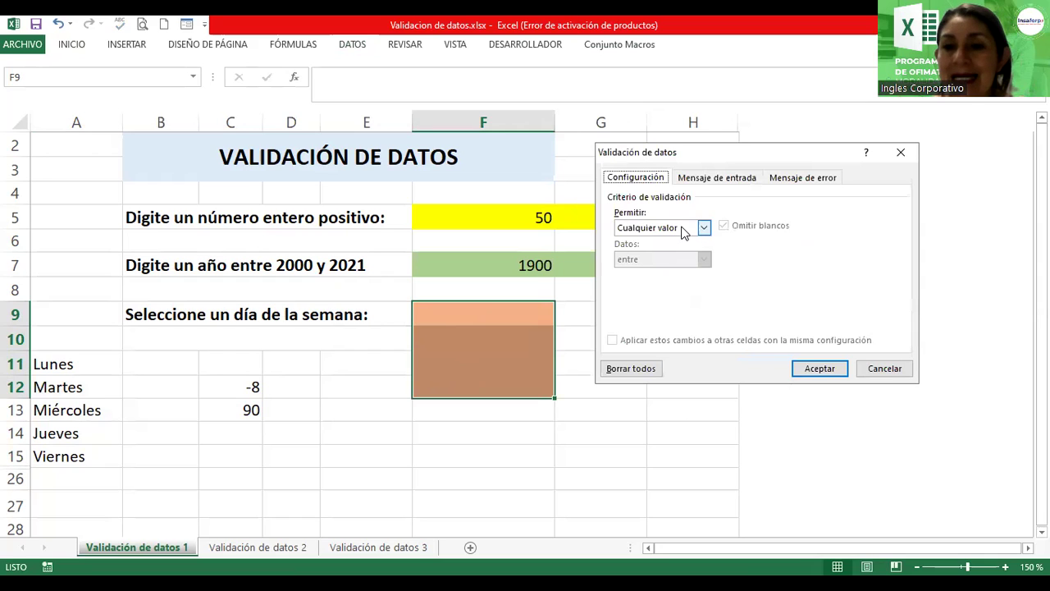
Step: Set Allow to List with the weekday range A11:A15 as its source
{"action": "left_click", "coordinate": [681, 230]}
{"action": "left_click", "coordinate": [633, 273]}
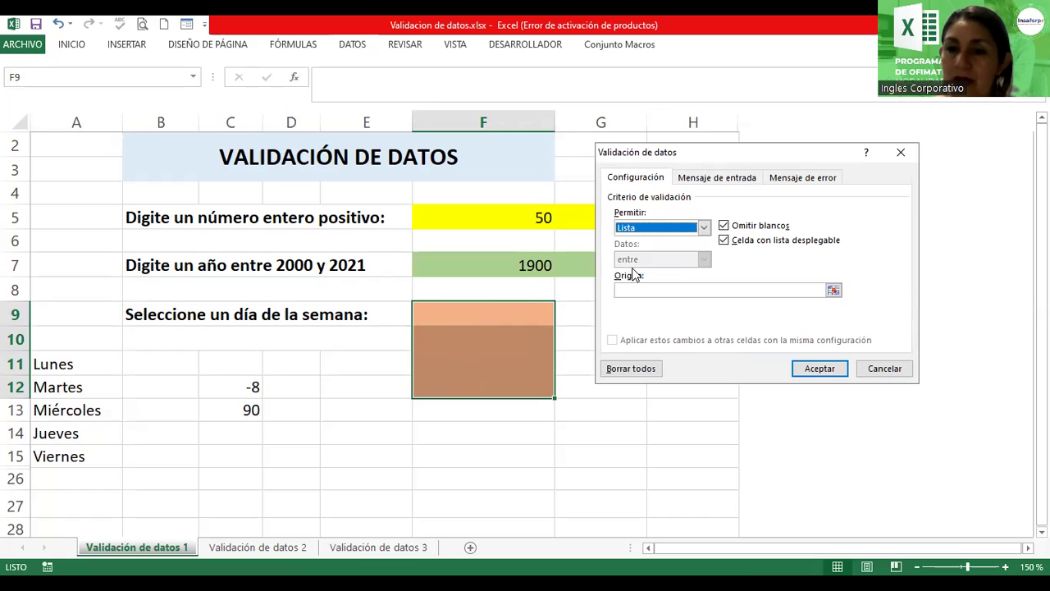
{"action": "left_click", "coordinate": [636, 289]}
{"action": "type", "text": "="}
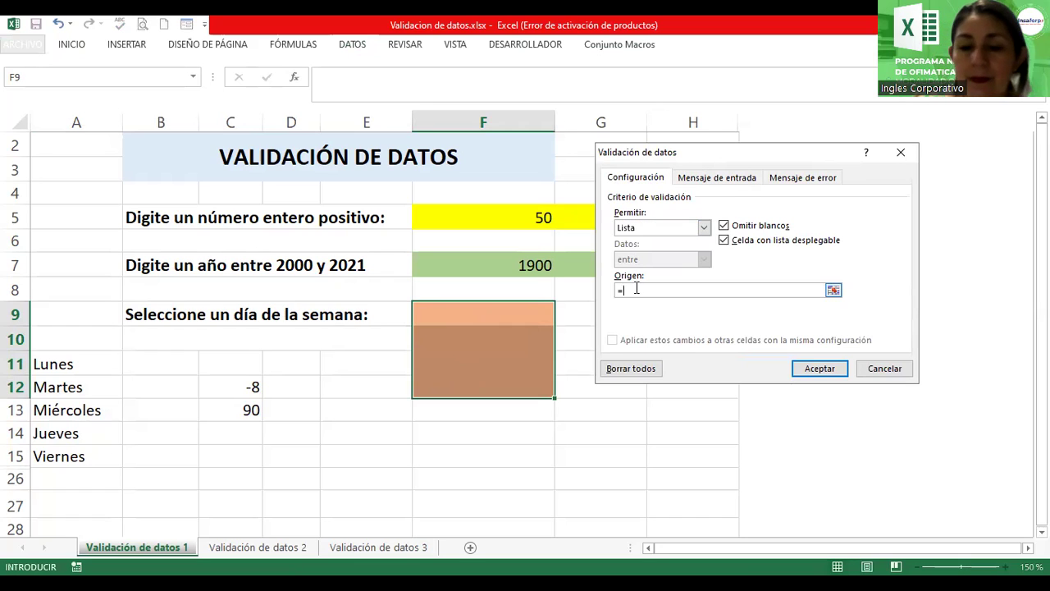
{"action": "type", "text": "dia"}
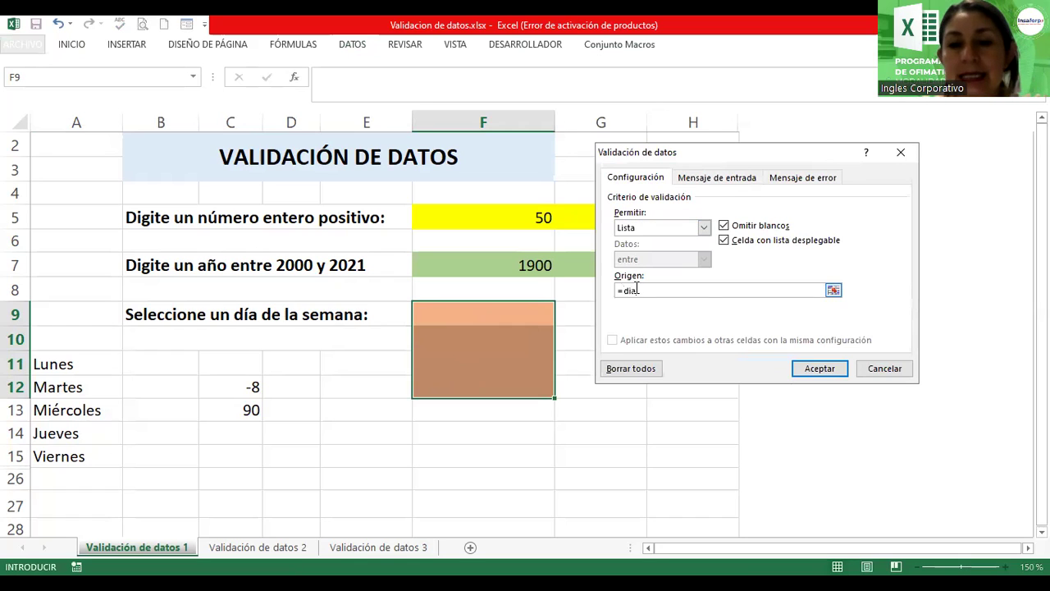
{"action": "type", "text": "s"}
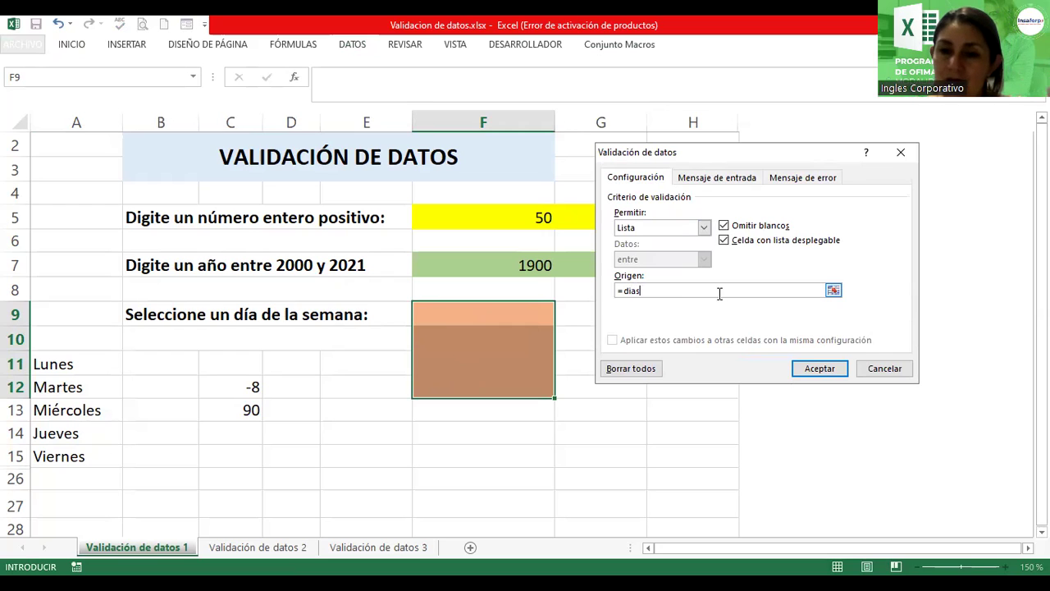
{"action": "key", "text": "BackSpace"}
{"action": "key", "text": "BackSpace"}
{"action": "key", "text": "BackSpace"}
{"action": "key", "text": "BackSpace"}
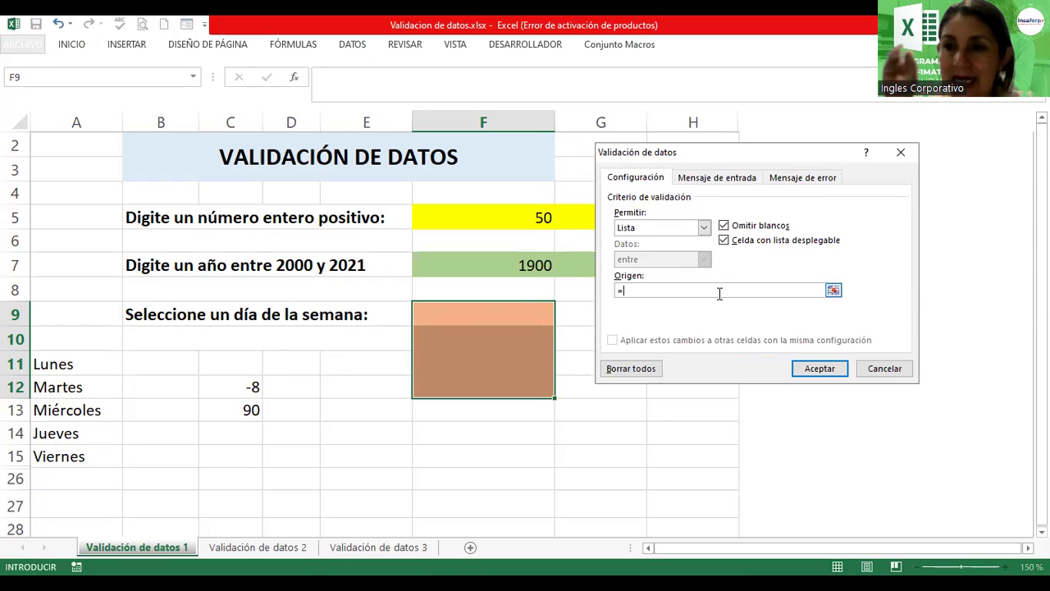
{"action": "left_click", "coordinate": [52, 369]}
{"action": "left_click_drag", "start_coordinate": [47, 447], "coordinate": [46, 452]}
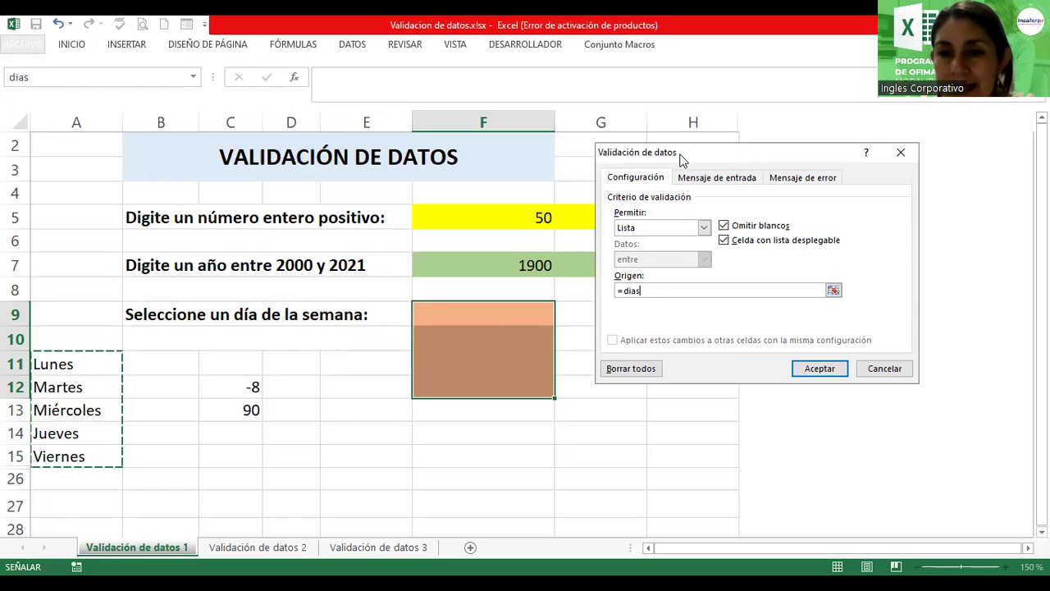
{"action": "left_click_drag", "start_coordinate": [679, 160], "coordinate": [514, 199]}
Step: Add input message titled dias: 'Seleccione el dia que corresponde el corte de ventas.'
{"action": "left_click", "coordinate": [548, 216]}
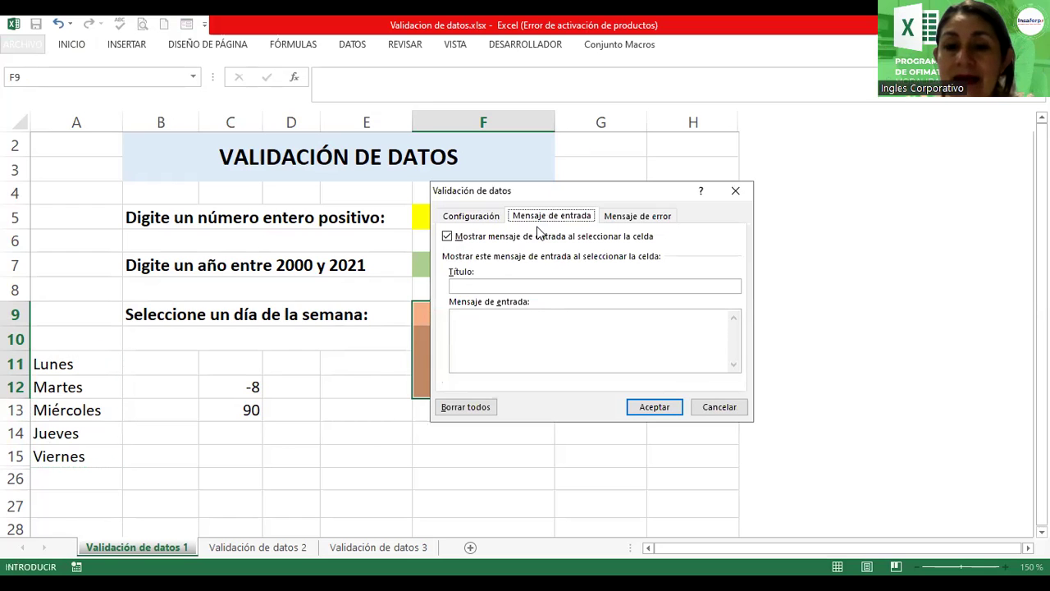
{"action": "left_click", "coordinate": [487, 285]}
{"action": "type", "text": "dias"}
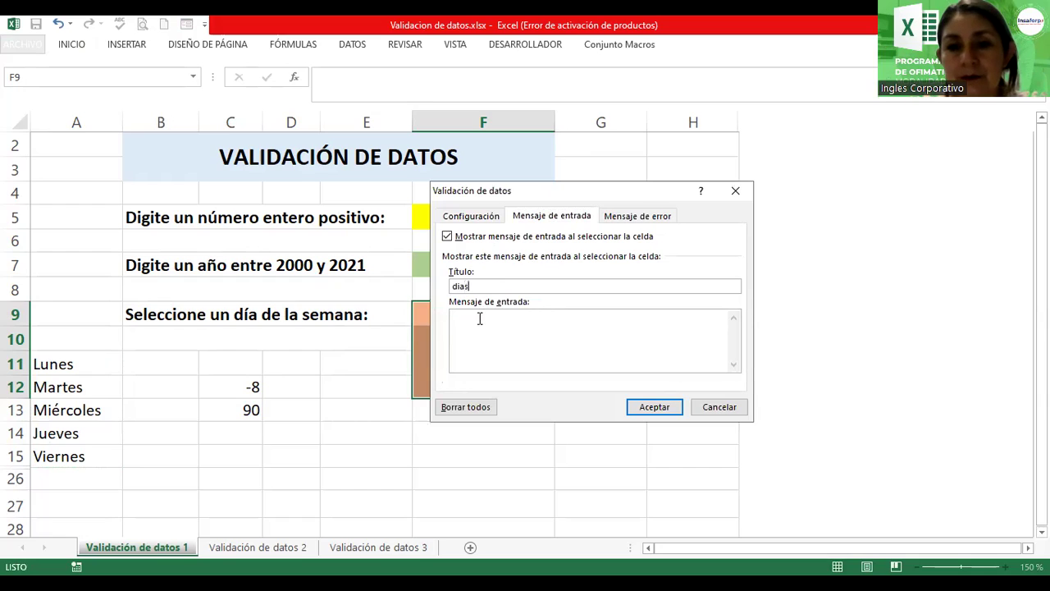
{"action": "type", "text": "Seleccione el dia que corresponde el "}
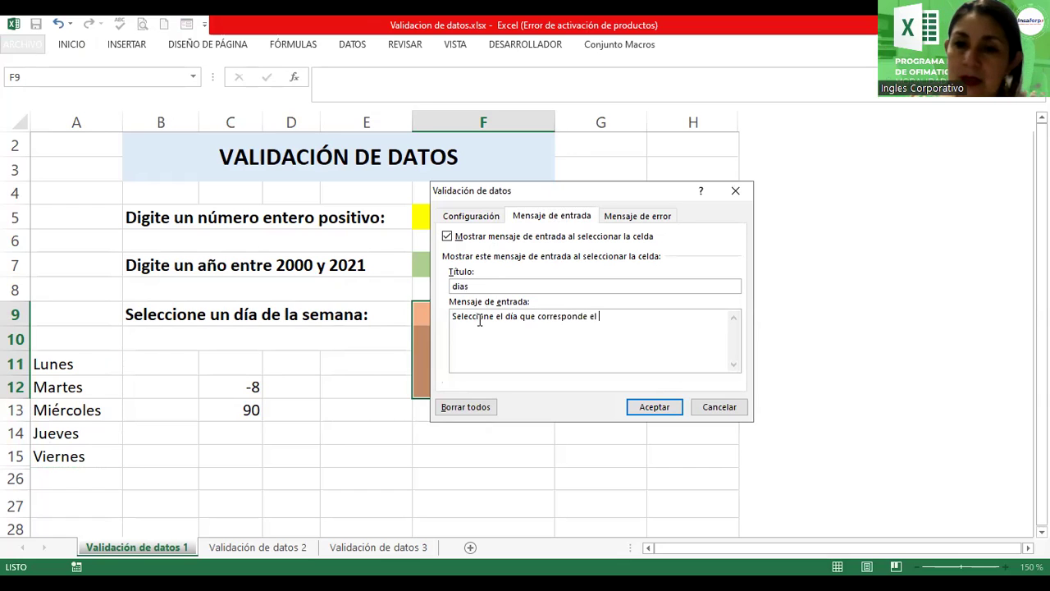
{"action": "type", "text": "corte de ventas."}
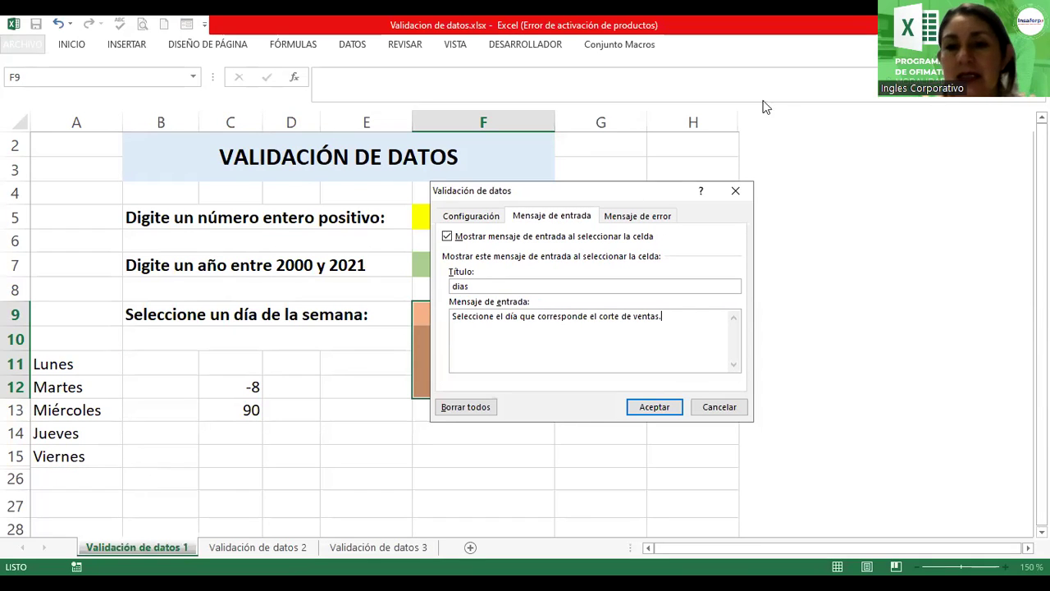
Step: Set an Información error alert titled 'Error día' reading 'El día seleccionado, no es hábil.'
{"action": "left_click", "coordinate": [611, 220]}
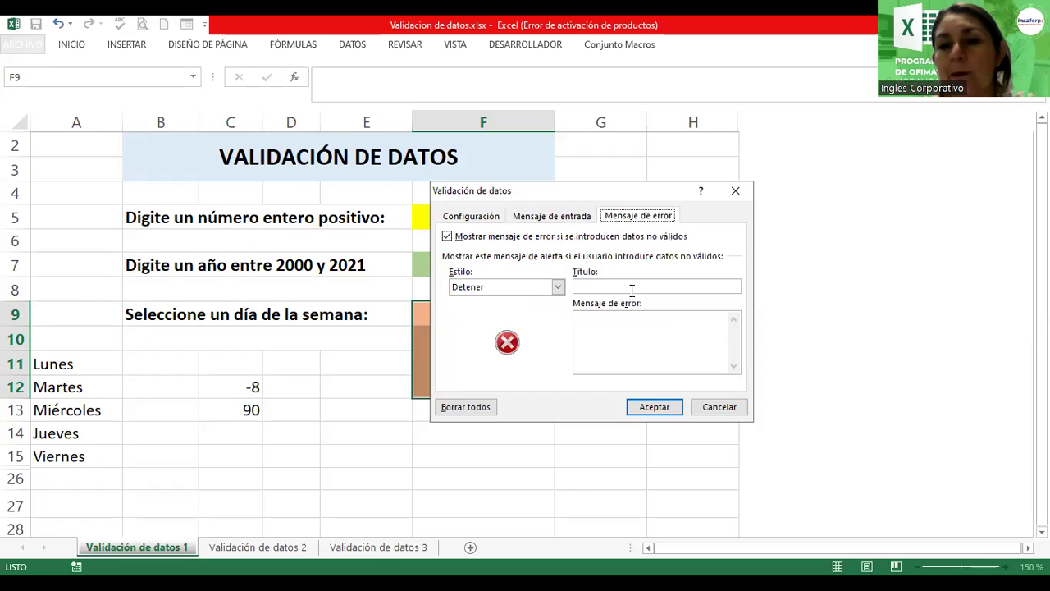
{"action": "left_click", "coordinate": [558, 287]}
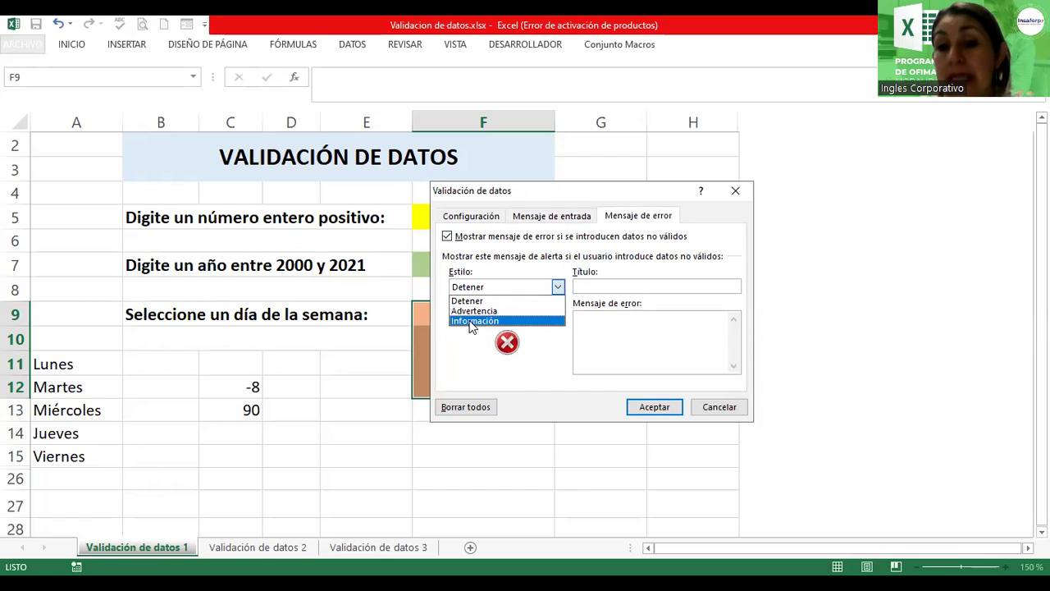
{"action": "left_click", "coordinate": [474, 321]}
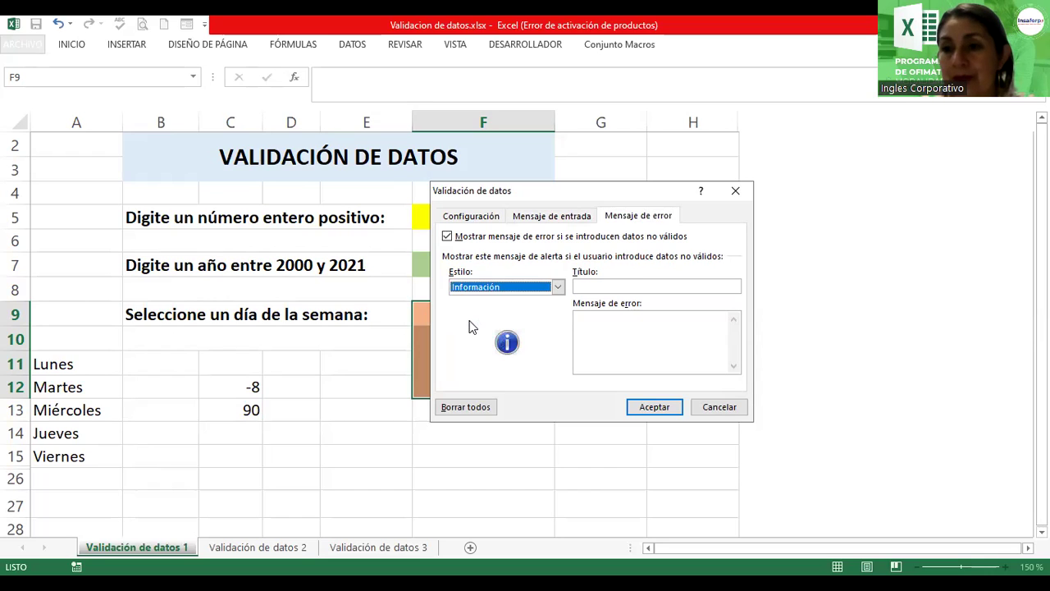
{"action": "left_click", "coordinate": [605, 285]}
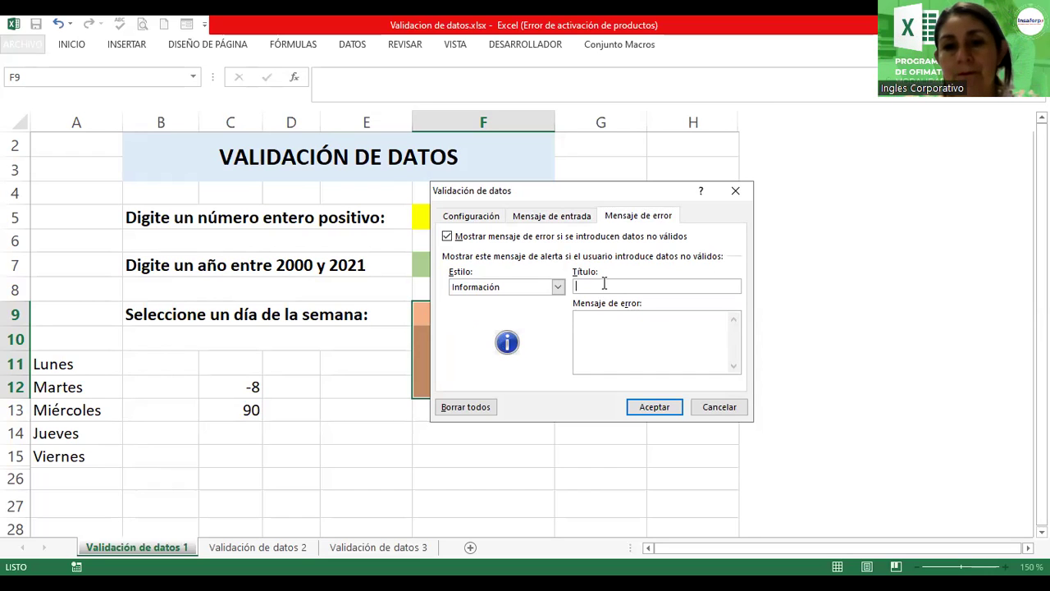
{"action": "type", "text": "Error da"}
{"action": "type", "text": "El día seleccionado, no es hábil."}
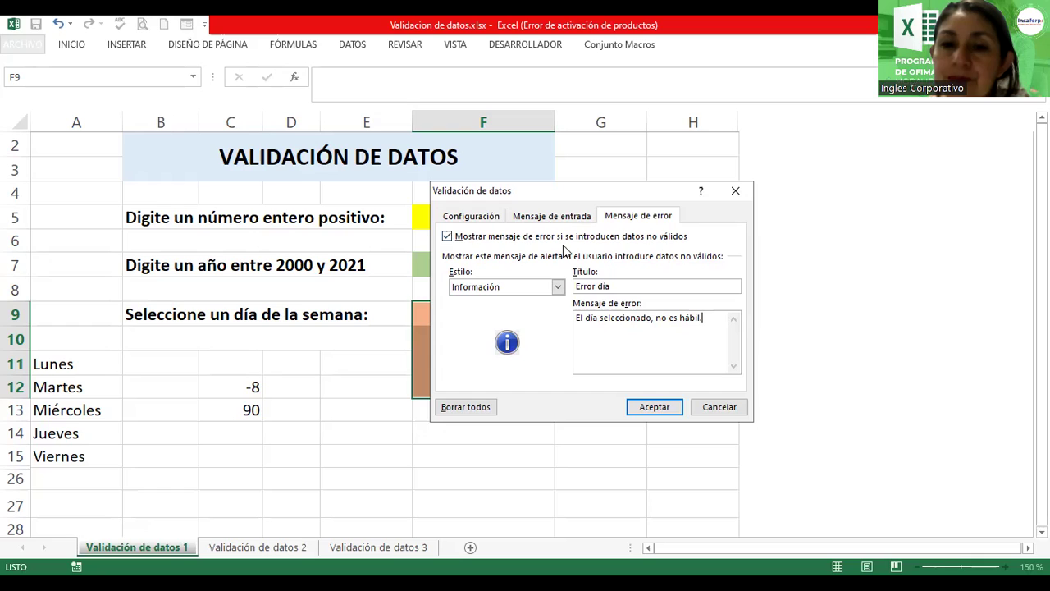
{"action": "left_click", "coordinate": [491, 219]}
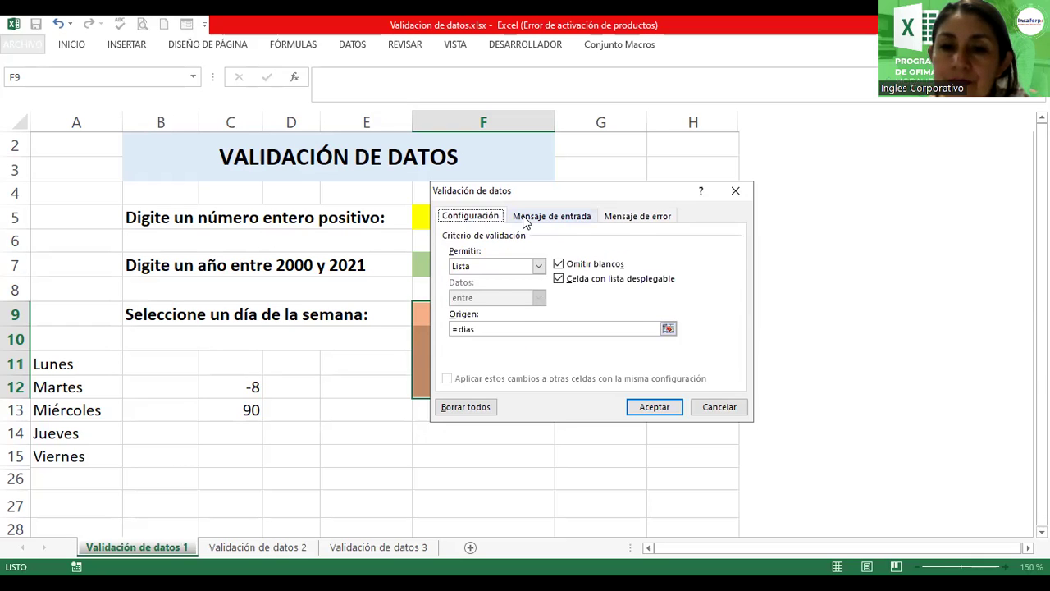
{"action": "left_click", "coordinate": [527, 218]}
Step: Recheck the Input Message and Error Alert settings, then accept the day-list validation
{"action": "left_click", "coordinate": [620, 221]}
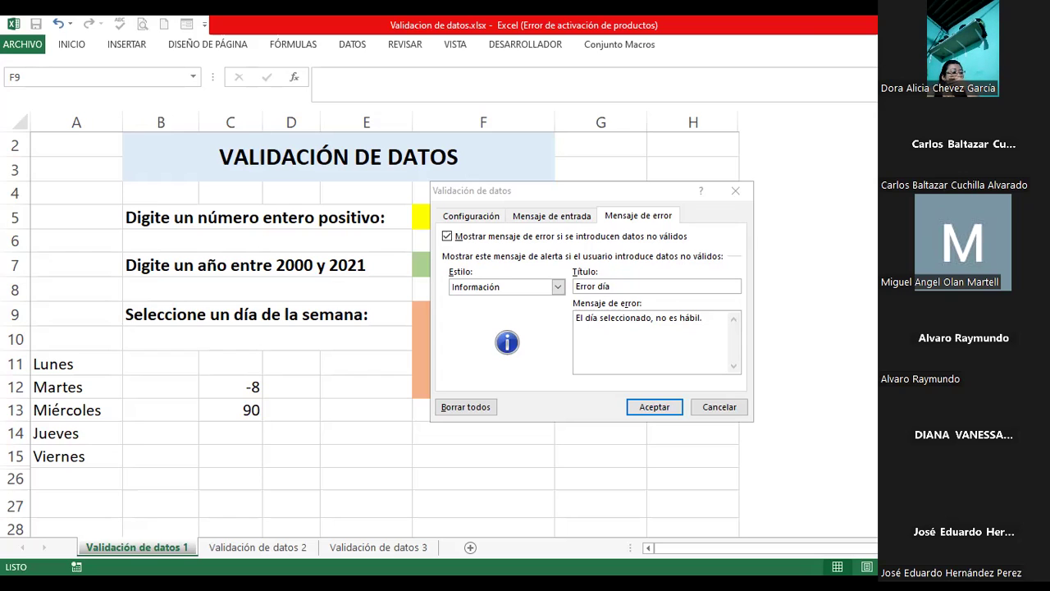
{"action": "left_click", "coordinate": [541, 219]}
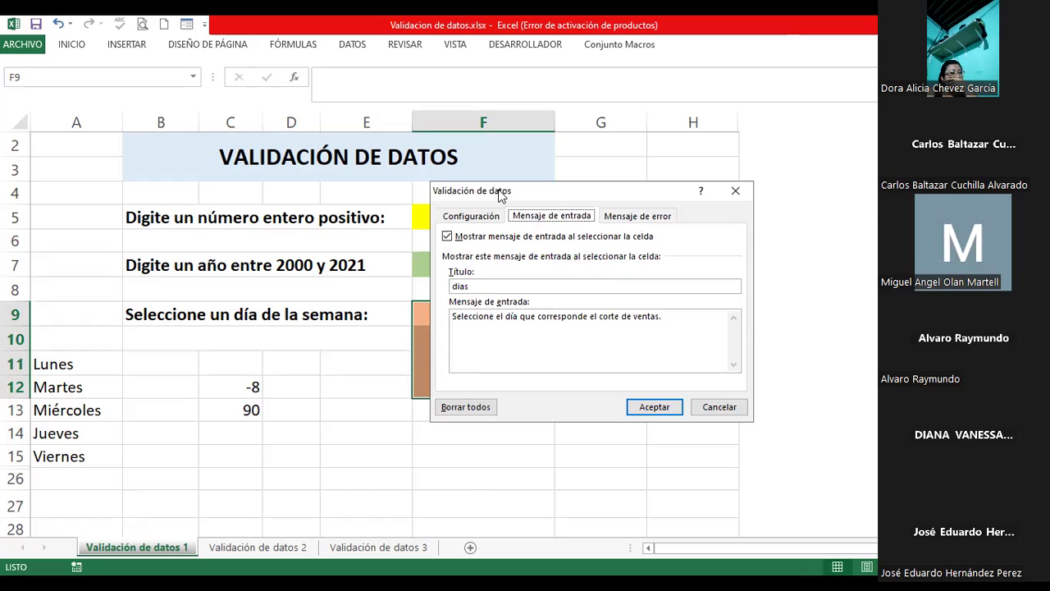
{"action": "left_click_drag", "start_coordinate": [499, 195], "coordinate": [405, 147]}
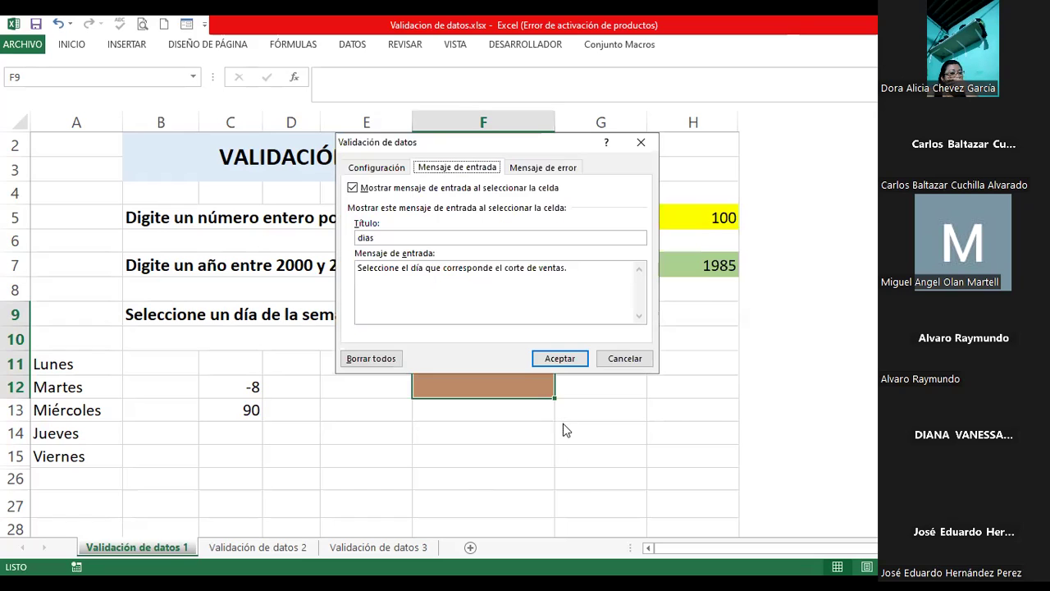
{"action": "left_click", "coordinate": [558, 486]}
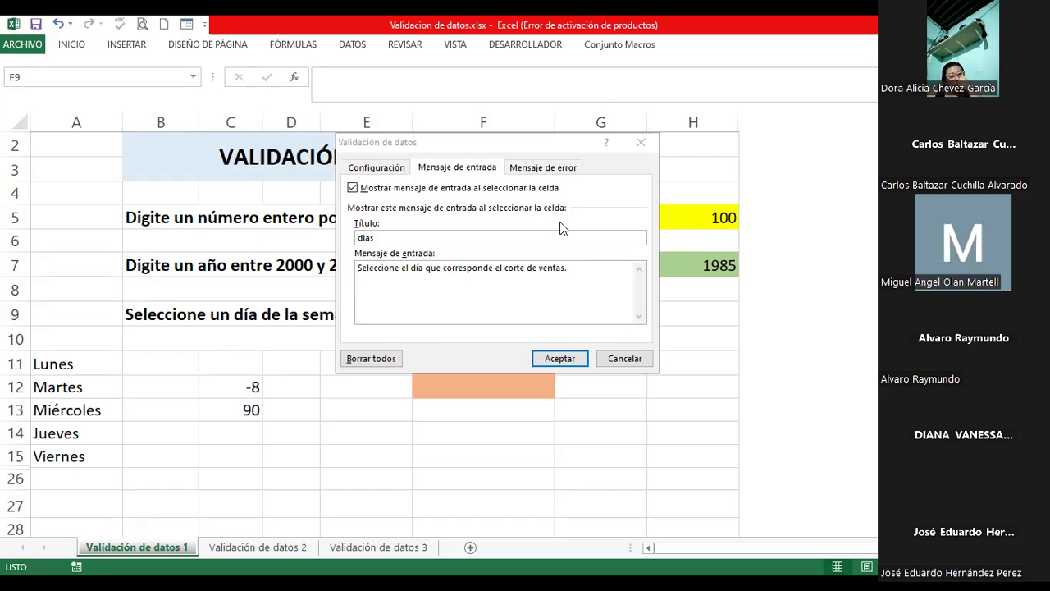
{"action": "left_click", "coordinate": [524, 169]}
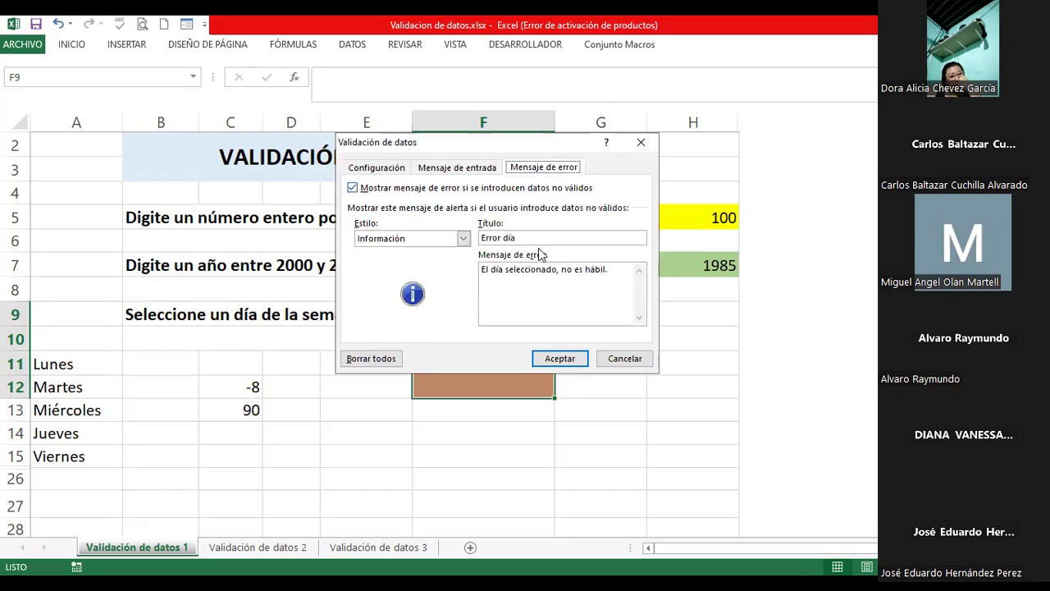
{"action": "left_click", "coordinate": [562, 360]}
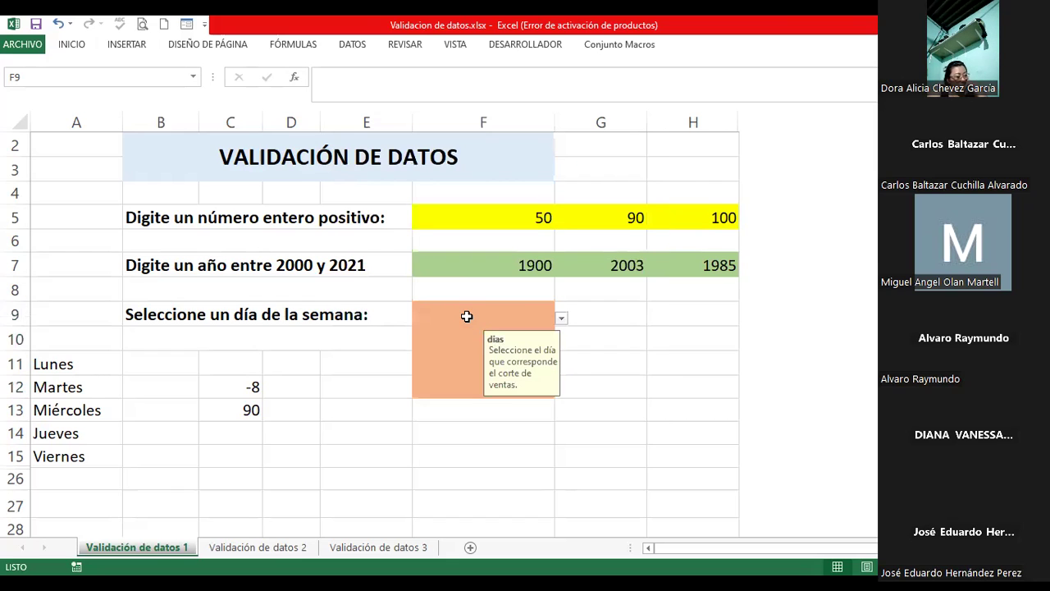
Step: Check the prompts on F9–F12 and preview F9's weekday drop-down without choosing
{"action": "left_click", "coordinate": [462, 315]}
{"action": "left_click", "coordinate": [447, 345]}
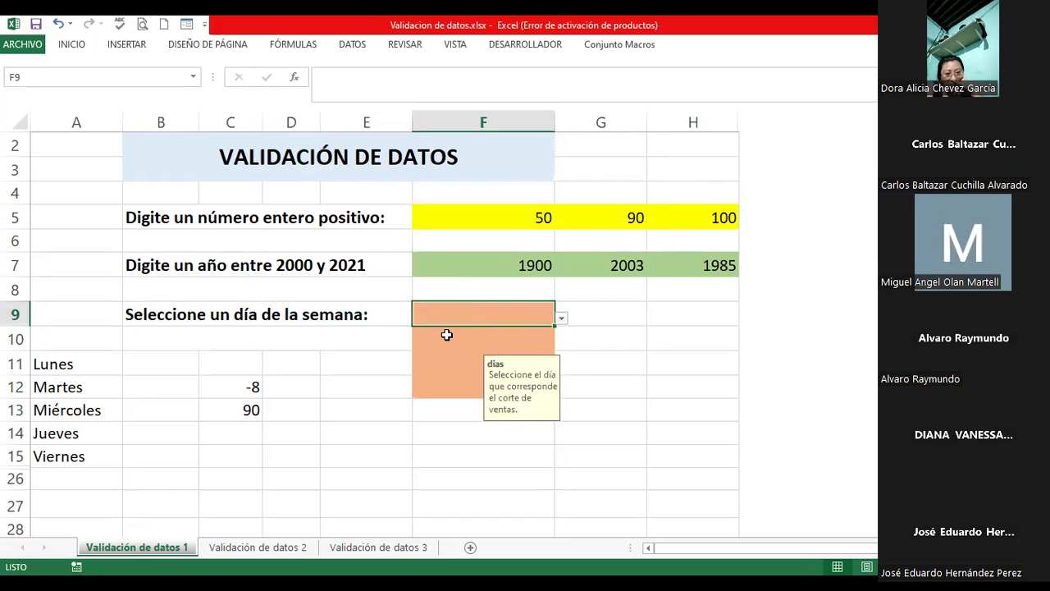
{"action": "left_click", "coordinate": [441, 370]}
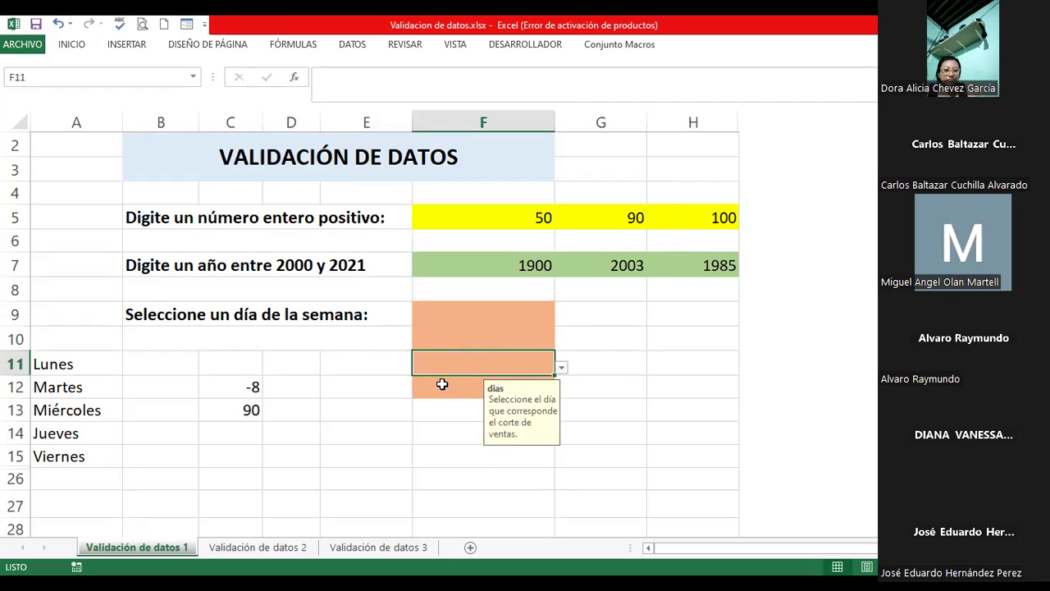
{"action": "left_click", "coordinate": [442, 385]}
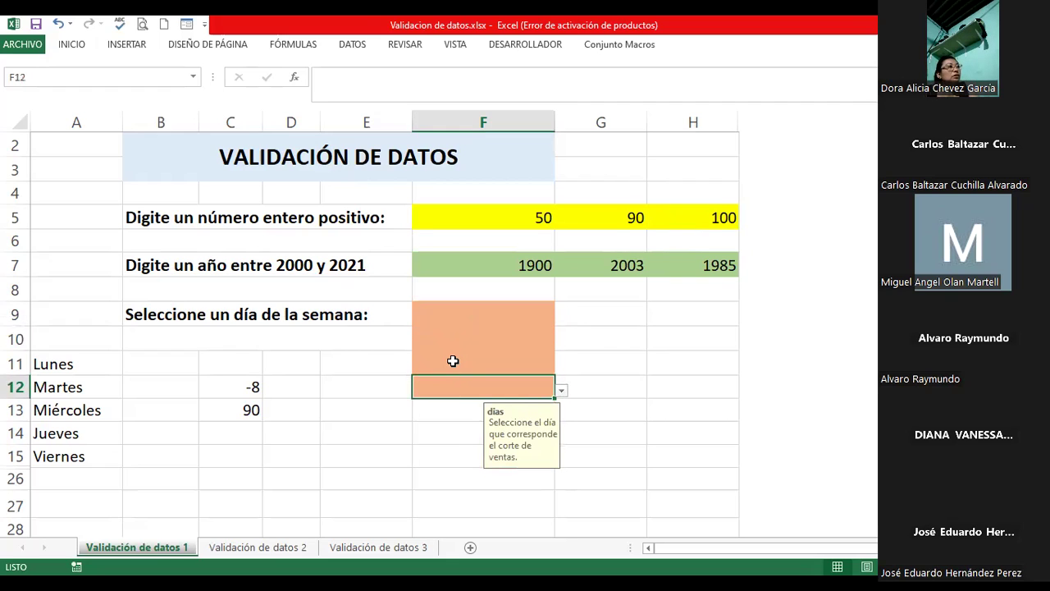
{"action": "key", "text": "Up"}
{"action": "key", "text": "Up"}
{"action": "key", "text": "Up"}
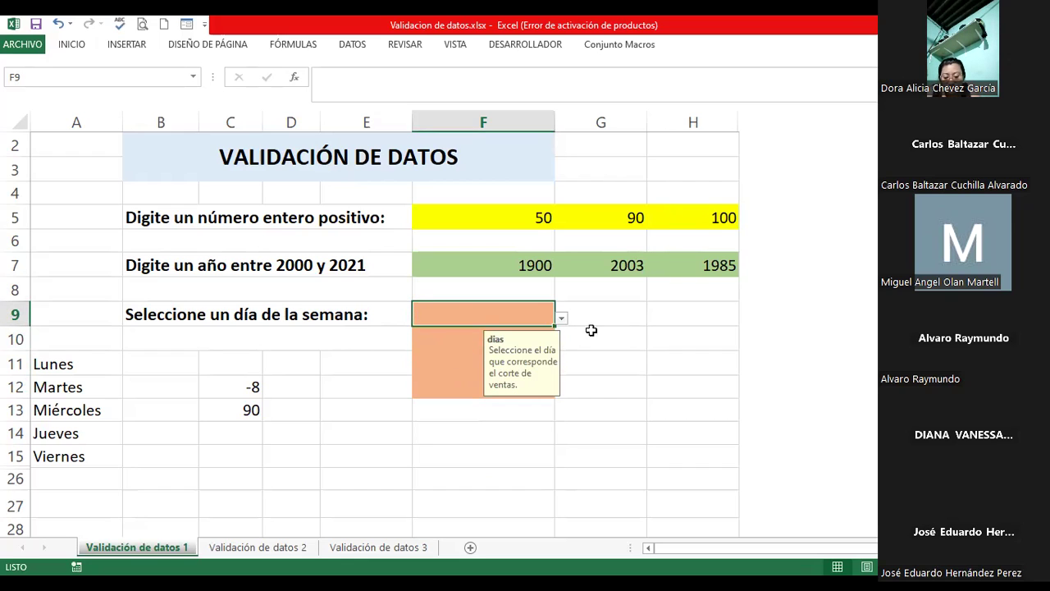
{"action": "left_click", "coordinate": [561, 318]}
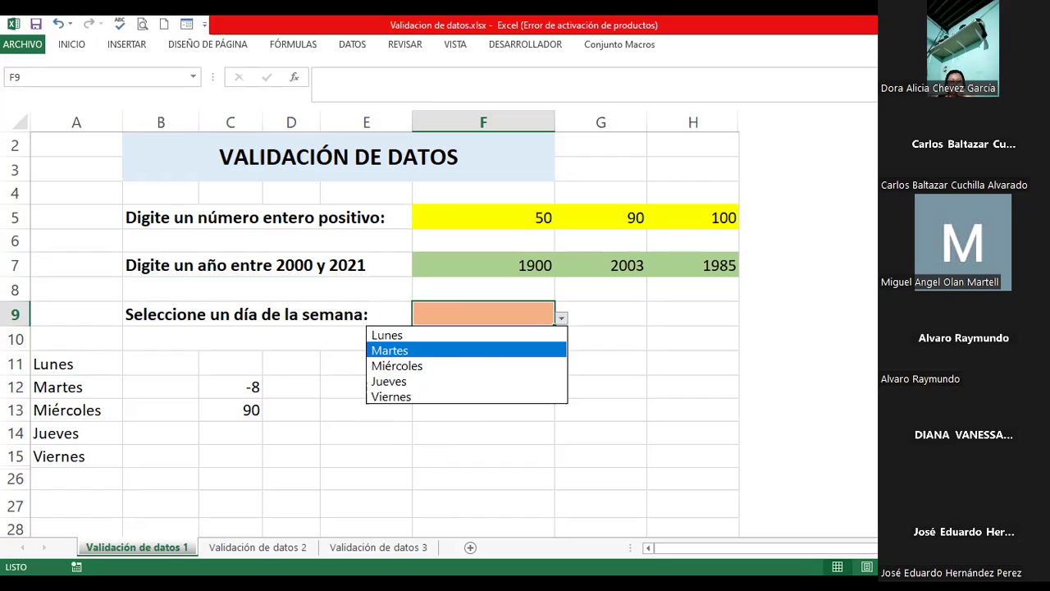
{"action": "key", "text": "Escape"}
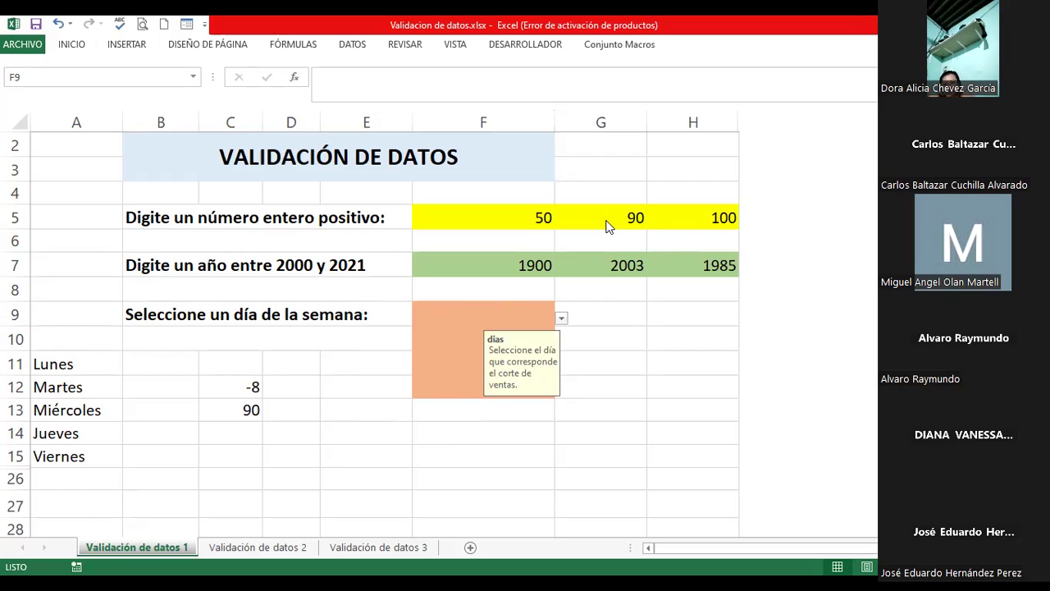
Step: Select F9 and scroll the sheet sideways to bring the weekday list into view
{"action": "left_click", "coordinate": [484, 312]}
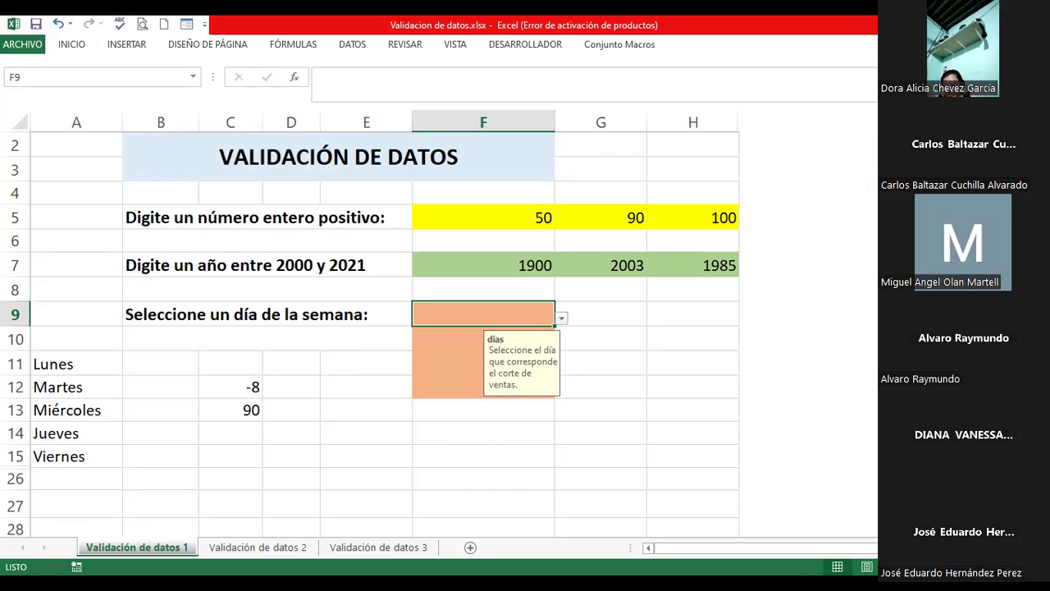
{"action": "scroll", "coordinate": [384, 328], "scroll_direction": "right", "scroll_amount": 1}
{"action": "scroll", "coordinate": [384, 328], "scroll_direction": "right", "scroll_amount": 1}
{"action": "scroll", "coordinate": [384, 328], "scroll_direction": "right", "scroll_amount": 1}
{"action": "scroll", "coordinate": [384, 328], "scroll_direction": "right", "scroll_amount": 2}
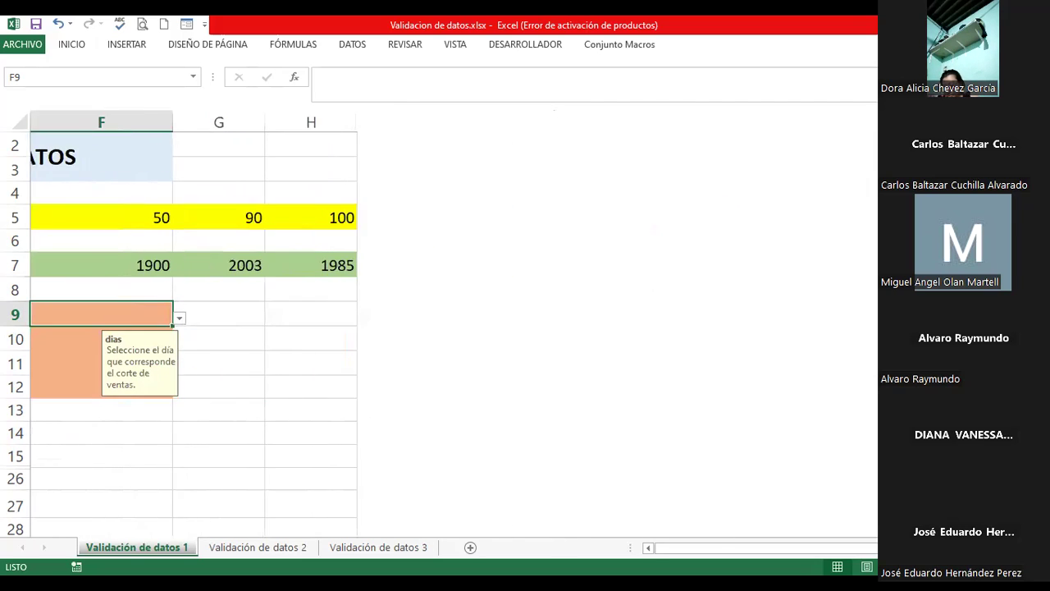
{"action": "scroll", "coordinate": [339, 323], "scroll_direction": "left", "scroll_amount": 4}
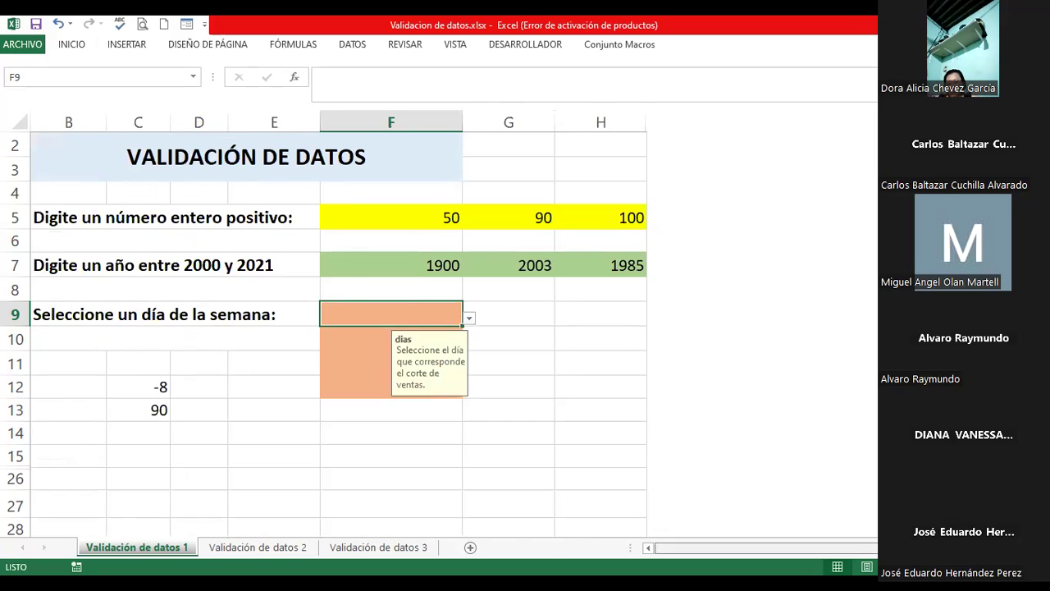
{"action": "scroll", "coordinate": [339, 323], "scroll_direction": "left", "scroll_amount": 1}
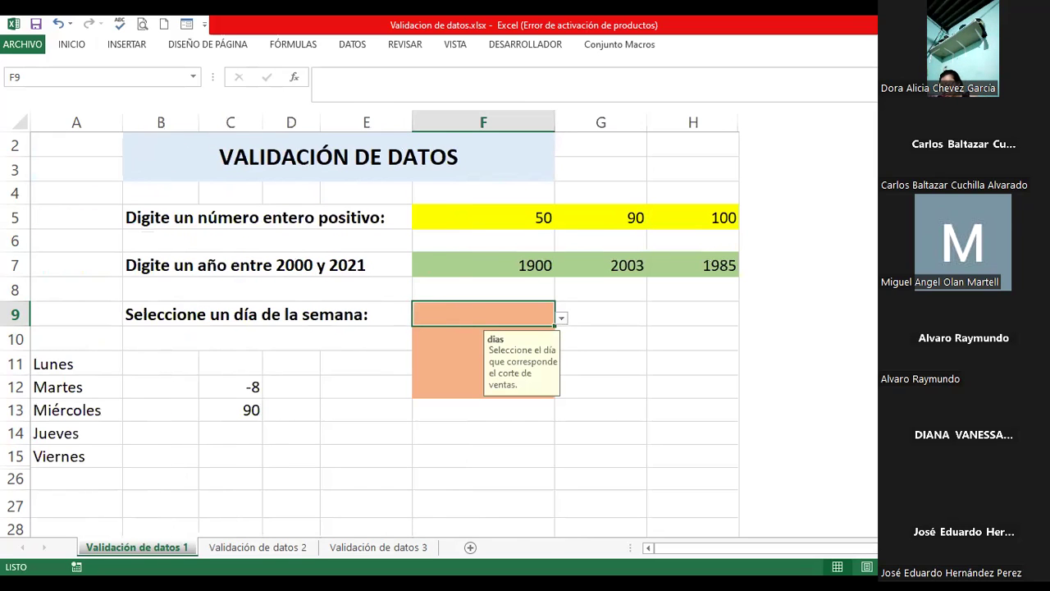
Step: Set F9 to Martes from its drop-down and enter Jueves in F10
{"action": "left_click", "coordinate": [563, 320]}
{"action": "left_click", "coordinate": [467, 350]}
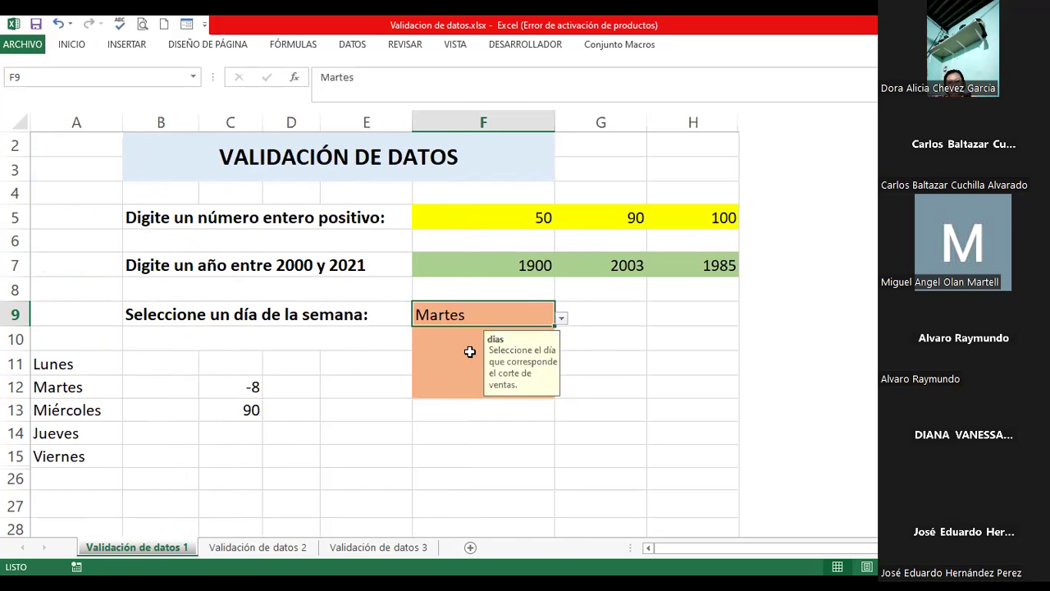
{"action": "left_click", "coordinate": [458, 340]}
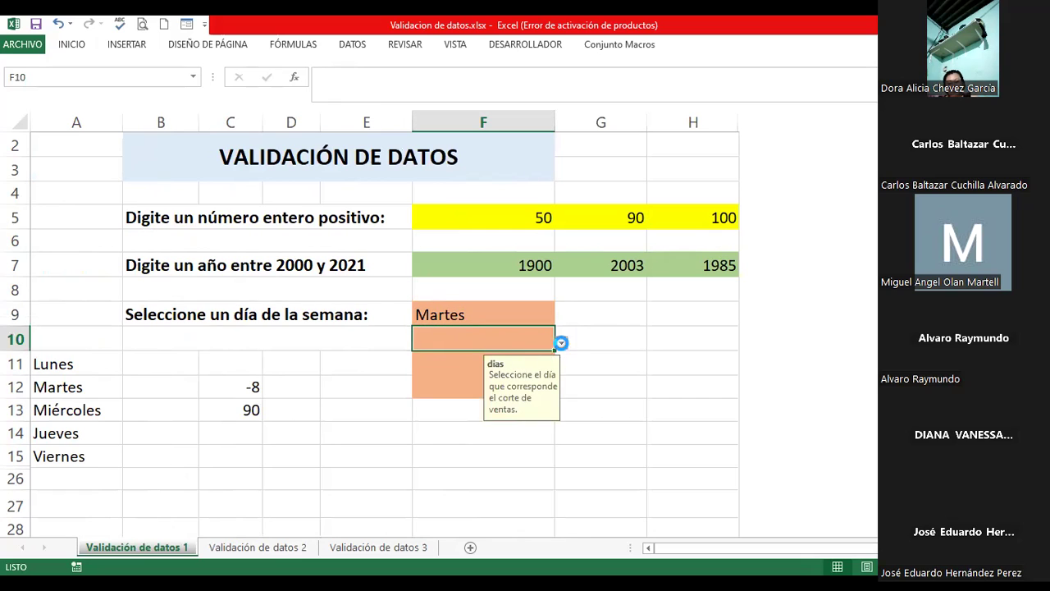
{"action": "left_click", "coordinate": [562, 343]}
{"action": "left_click", "coordinate": [374, 411]}
{"action": "type", "text": "Jueves"}
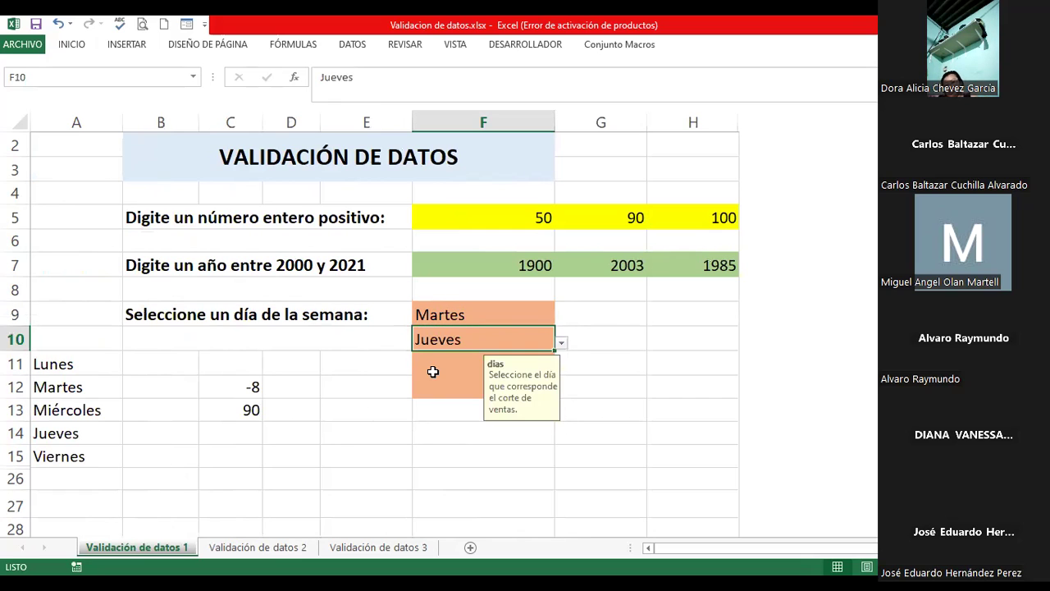
{"action": "key", "text": "Return"}
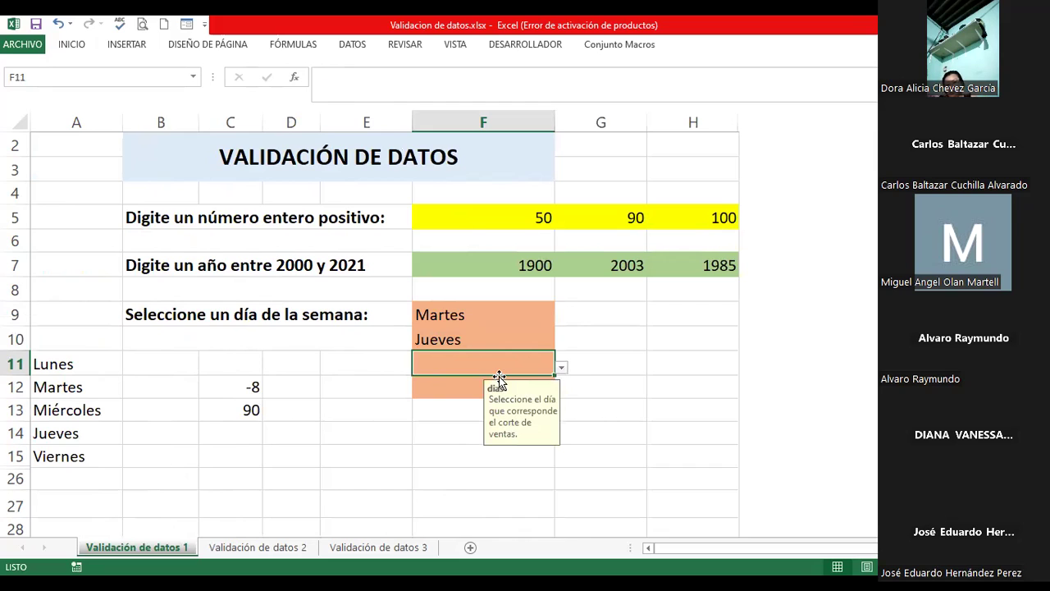
Step: Enter Sábado in F11 and domingo in F12, keeping both despite the Error día warnings
{"action": "type", "text": "Sábado"}
{"action": "key", "text": "Return"}
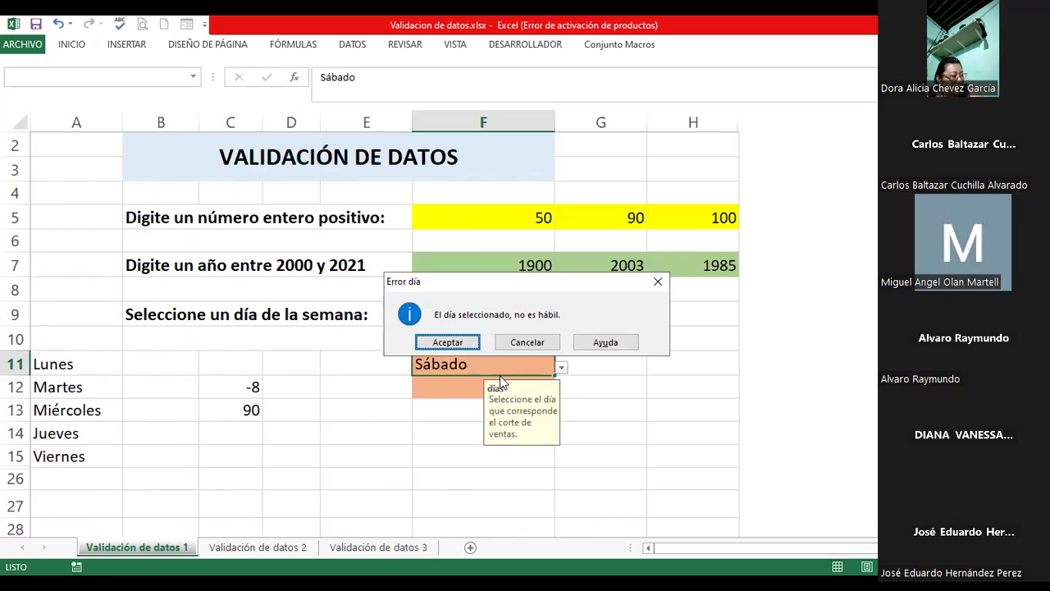
{"action": "left_click", "coordinate": [451, 339]}
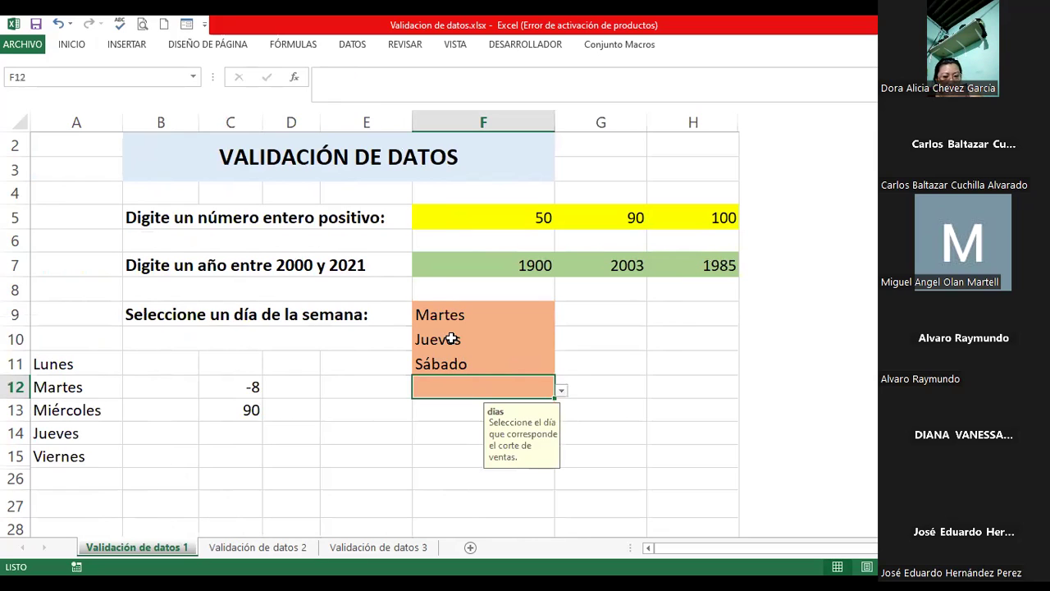
{"action": "type", "text": "Domingo"}
{"action": "key", "text": "Return"}
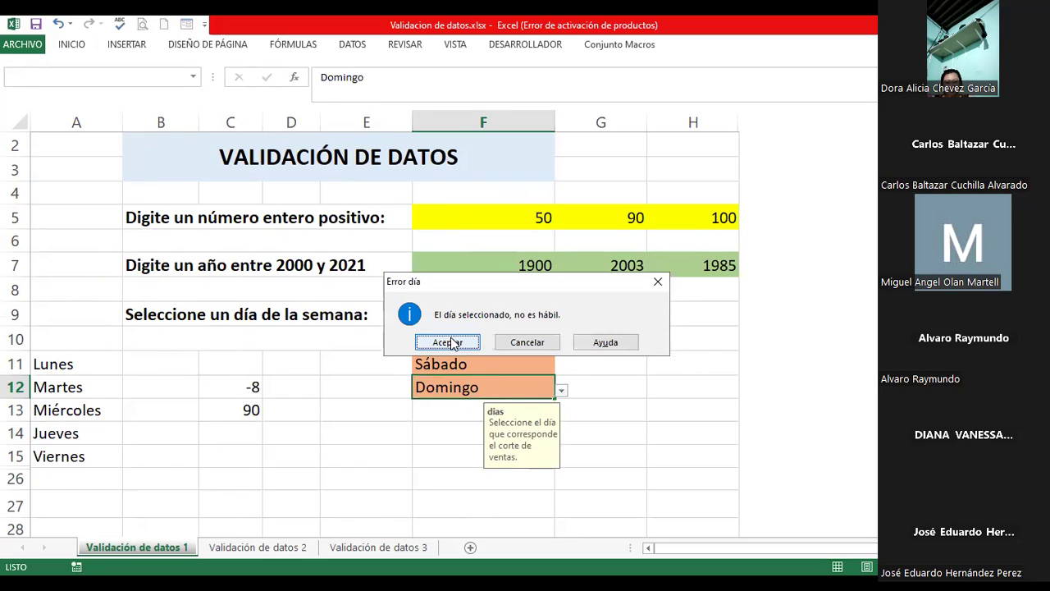
{"action": "left_click", "coordinate": [520, 341]}
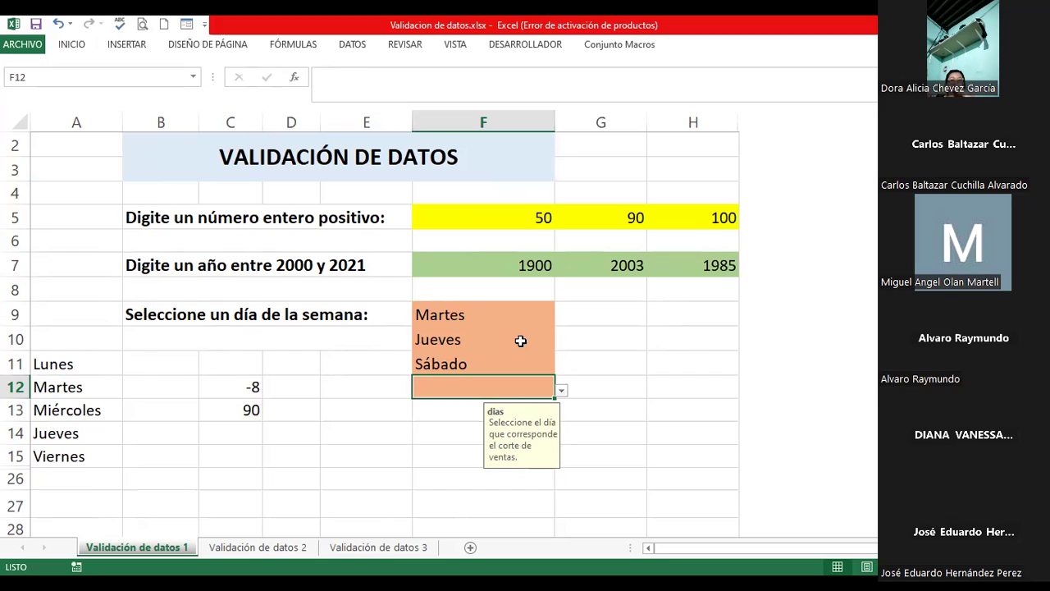
{"action": "type", "text": "domingo"}
{"action": "key", "text": "Return"}
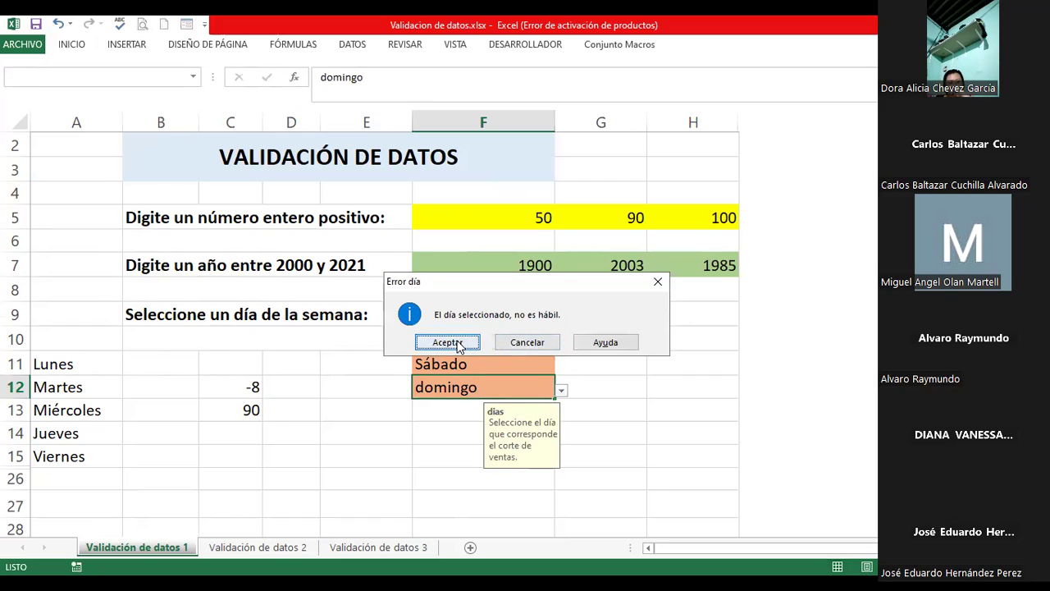
{"action": "left_click", "coordinate": [457, 339]}
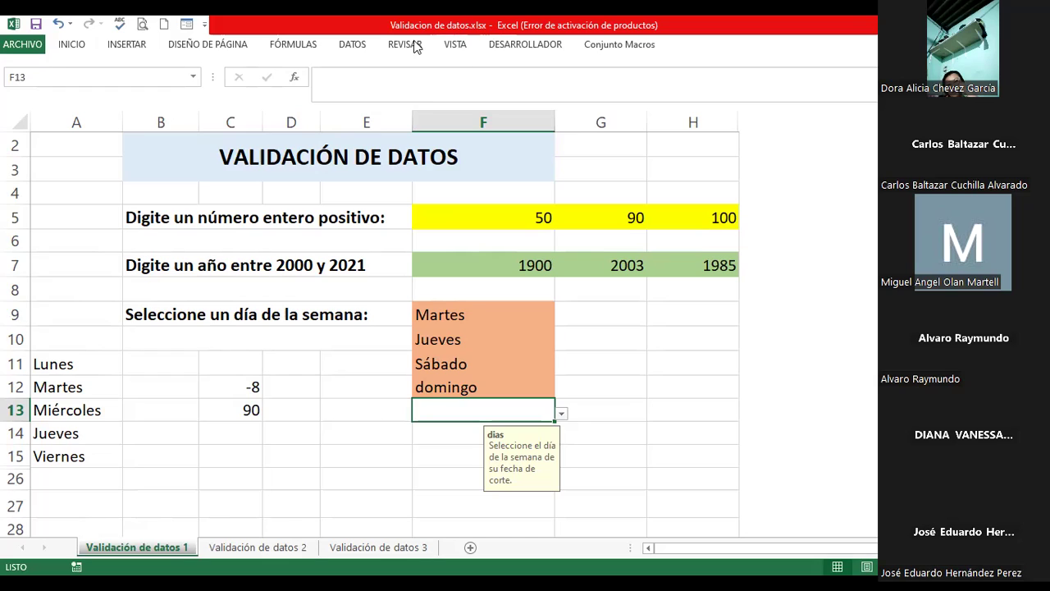
Step: Use Rodear con un círculo datos no válidos to flag Sábado, domingo, 1900 and 1985
{"action": "left_click", "coordinate": [352, 45]}
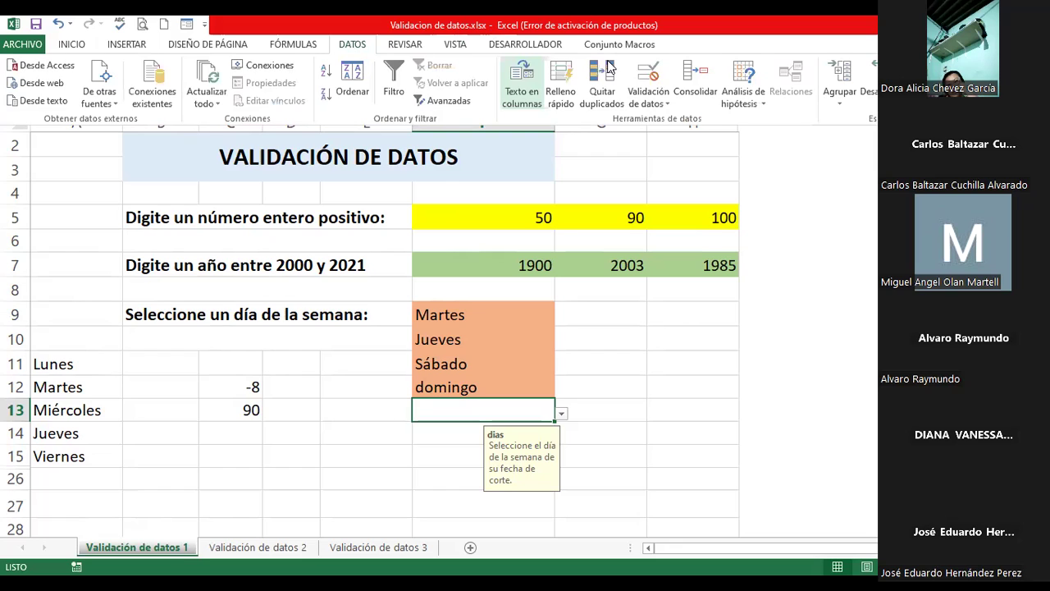
{"action": "left_click", "coordinate": [663, 103]}
{"action": "left_click", "coordinate": [663, 139]}
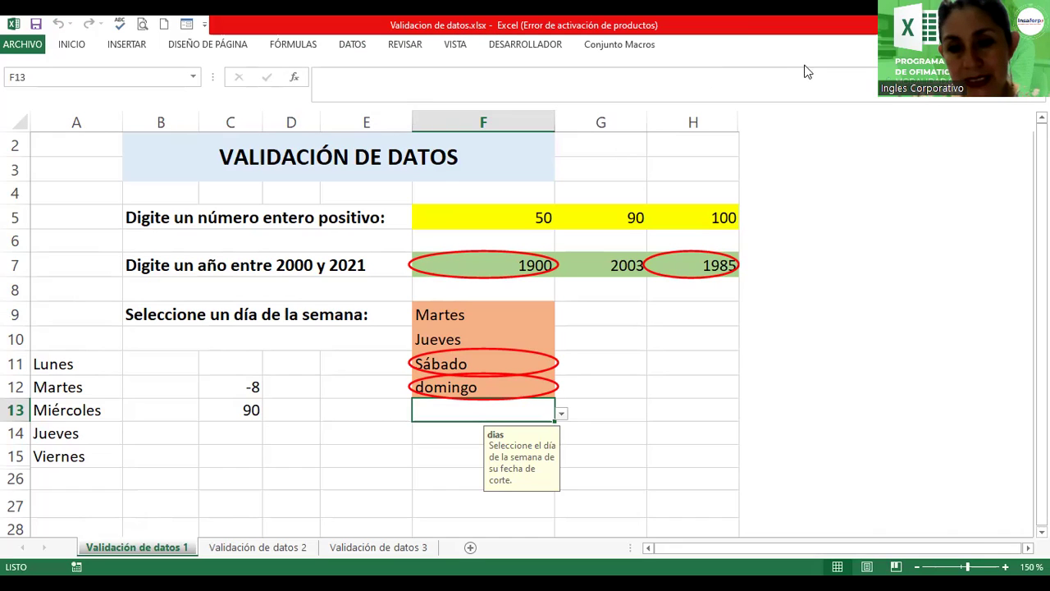
{"action": "left_click", "coordinate": [485, 389]}
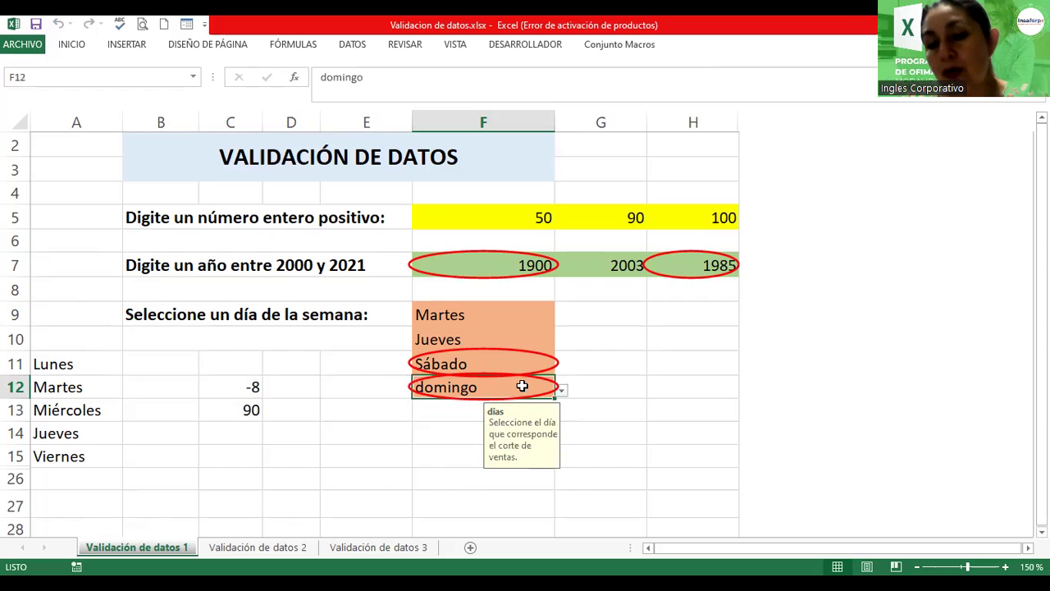
{"action": "left_click", "coordinate": [429, 411]}
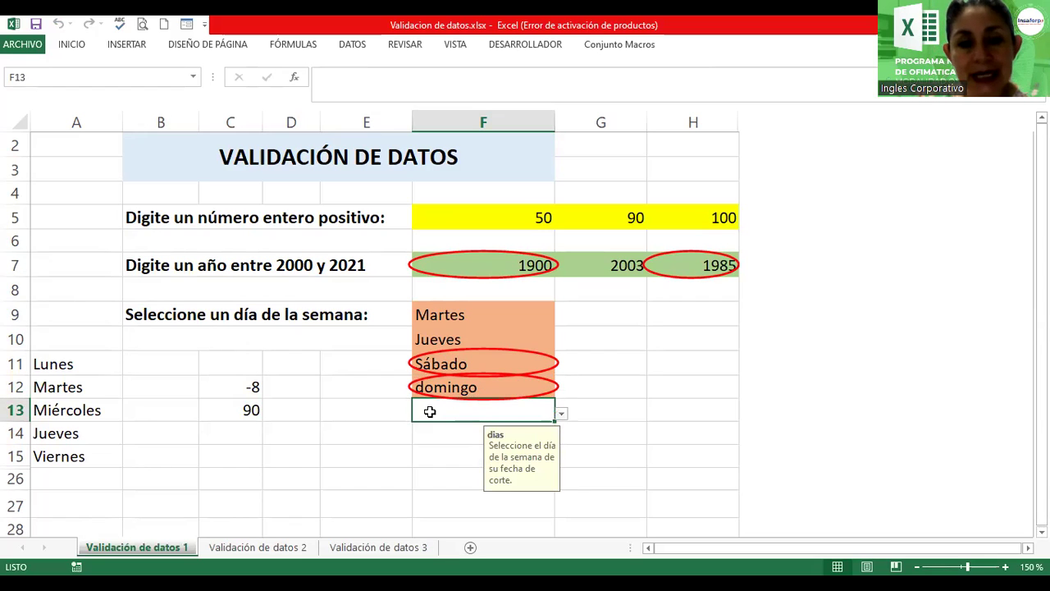
{"action": "key", "text": "Down"}
{"action": "key", "text": "Down"}
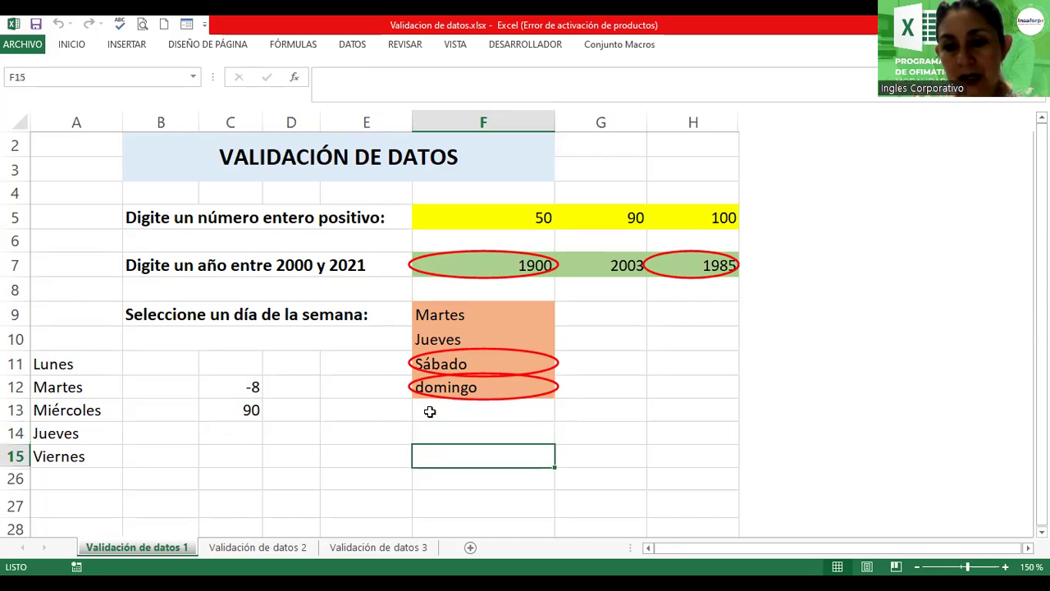
{"action": "key", "text": "Up"}
{"action": "key", "text": "Up"}
{"action": "key", "text": "Up"}
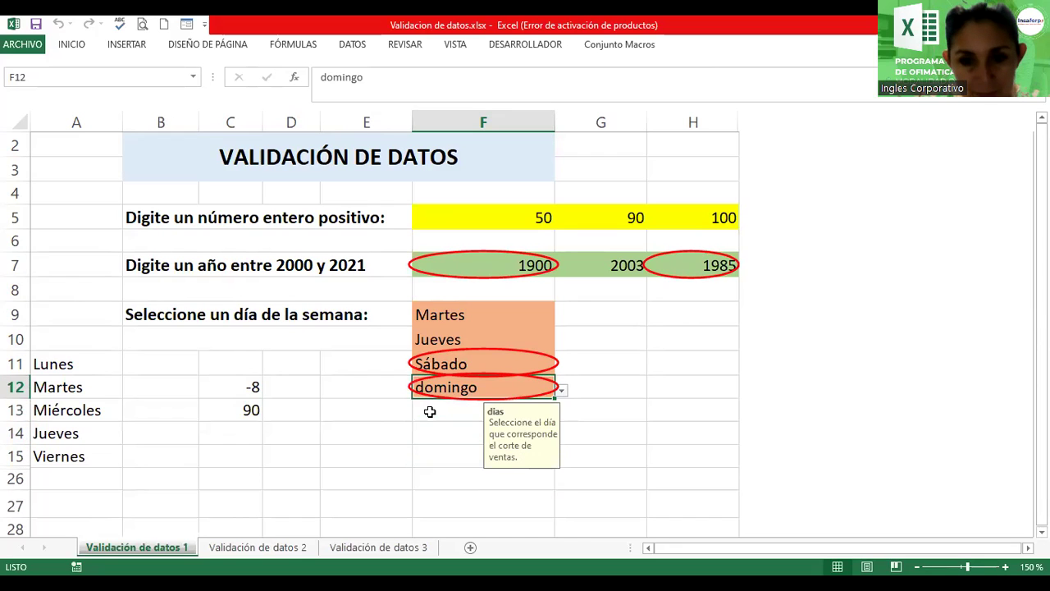
{"action": "key", "text": "Down"}
{"action": "key", "text": "Down"}
{"action": "key", "text": "Down"}
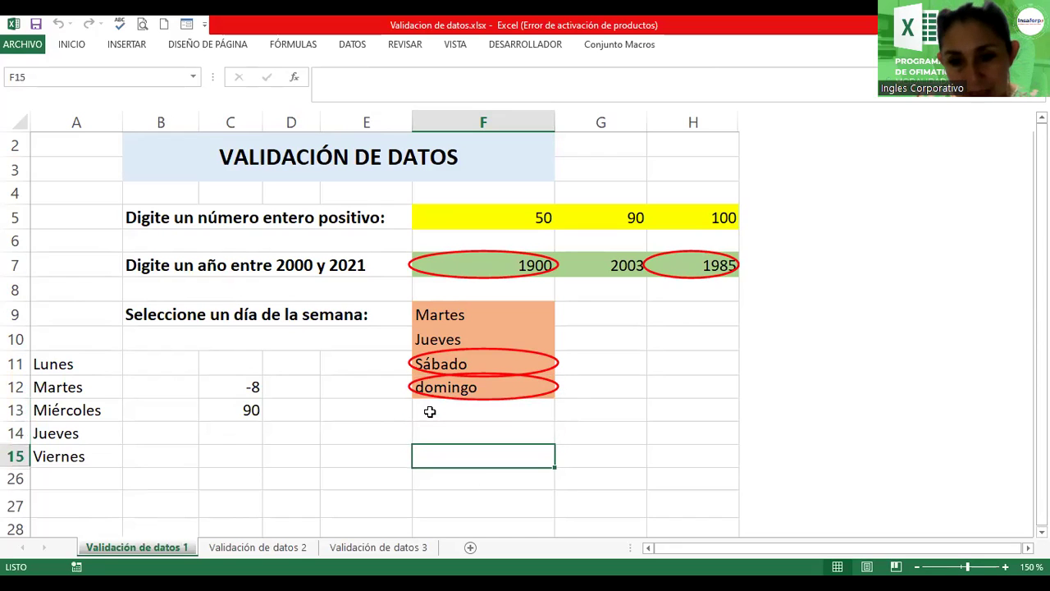
{"action": "key", "text": "Down"}
{"action": "key", "text": "Down"}
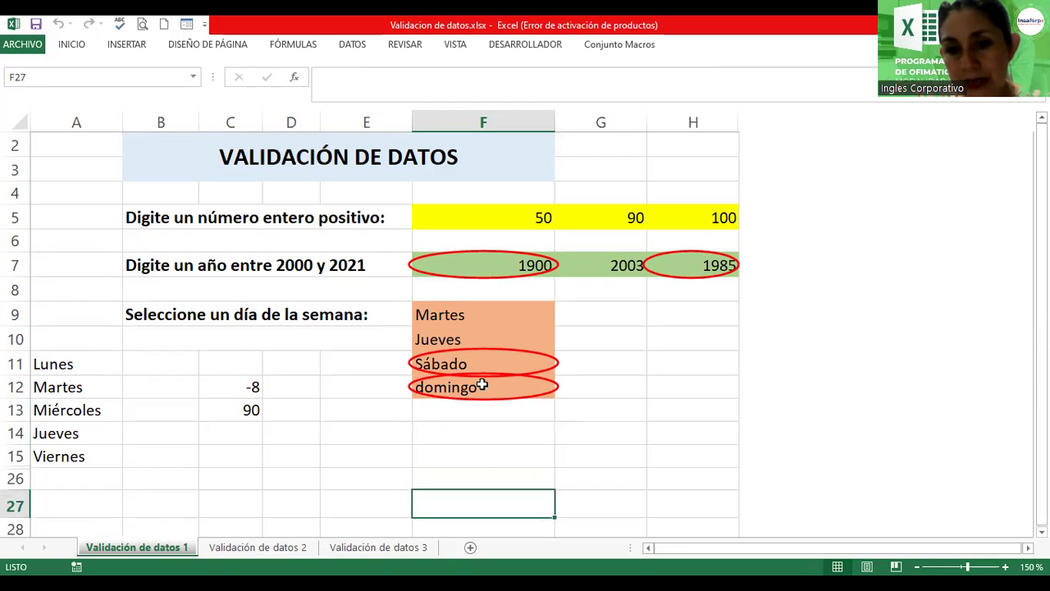
{"action": "left_click", "coordinate": [487, 384]}
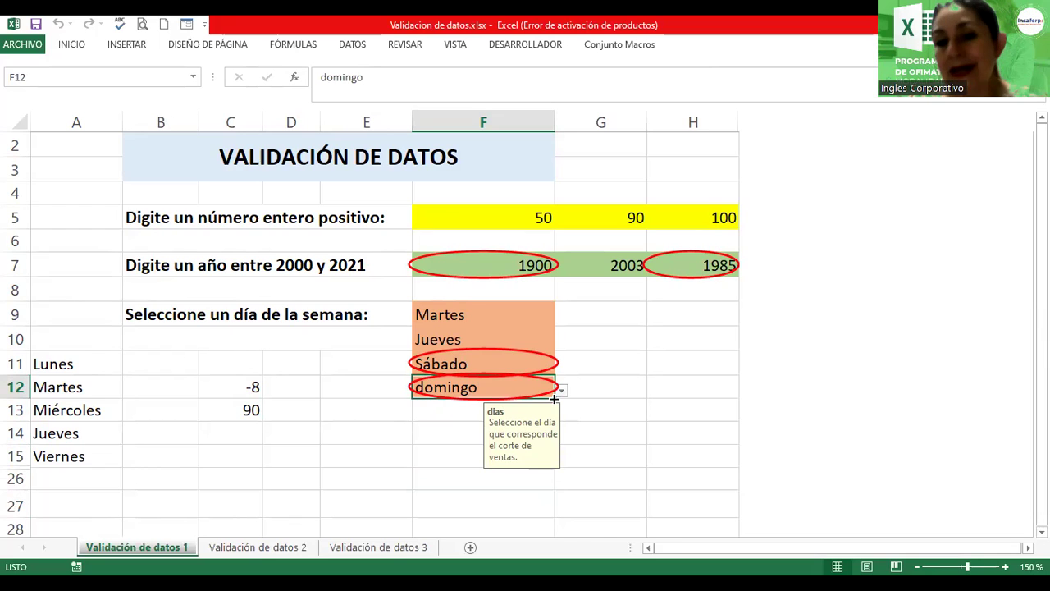
{"action": "left_click_drag", "start_coordinate": [507, 320], "coordinate": [514, 481]}
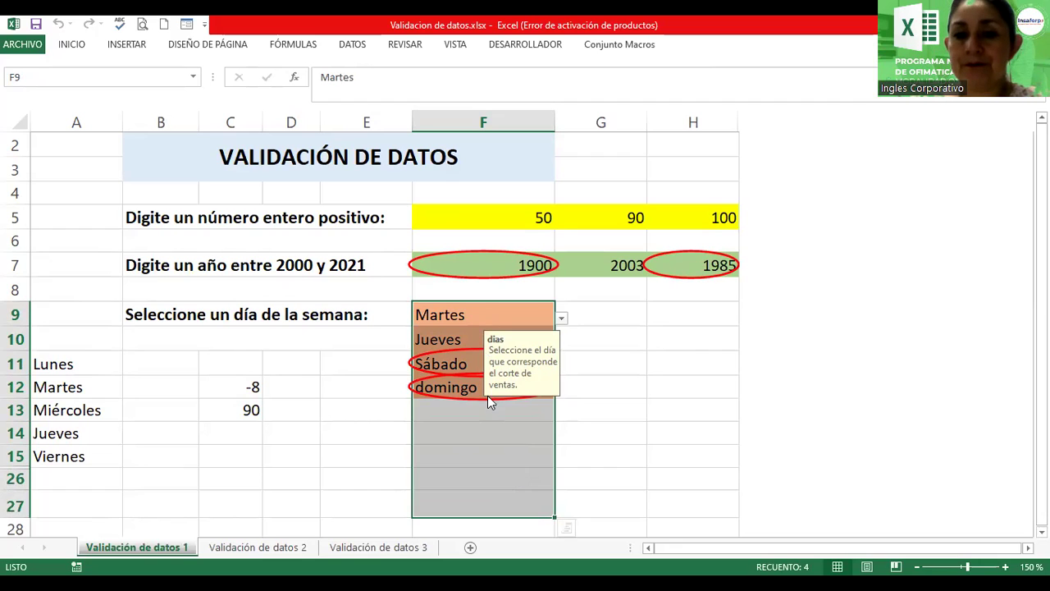
{"action": "left_click", "coordinate": [461, 369]}
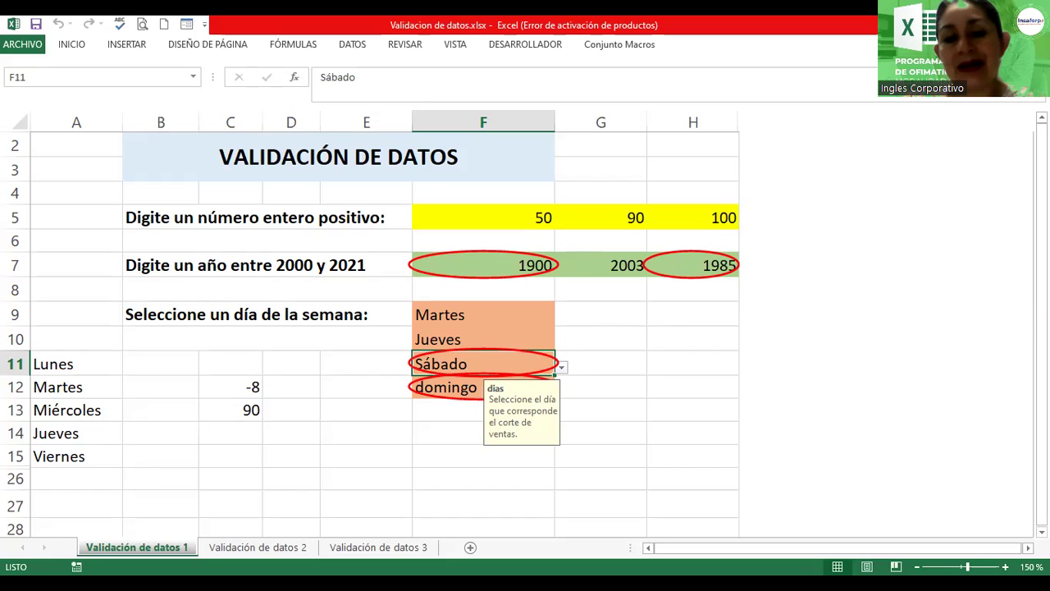
Step: Browse the Validación de datos sheets and settle on Validación de datos 2
{"action": "left_click", "coordinate": [257, 547]}
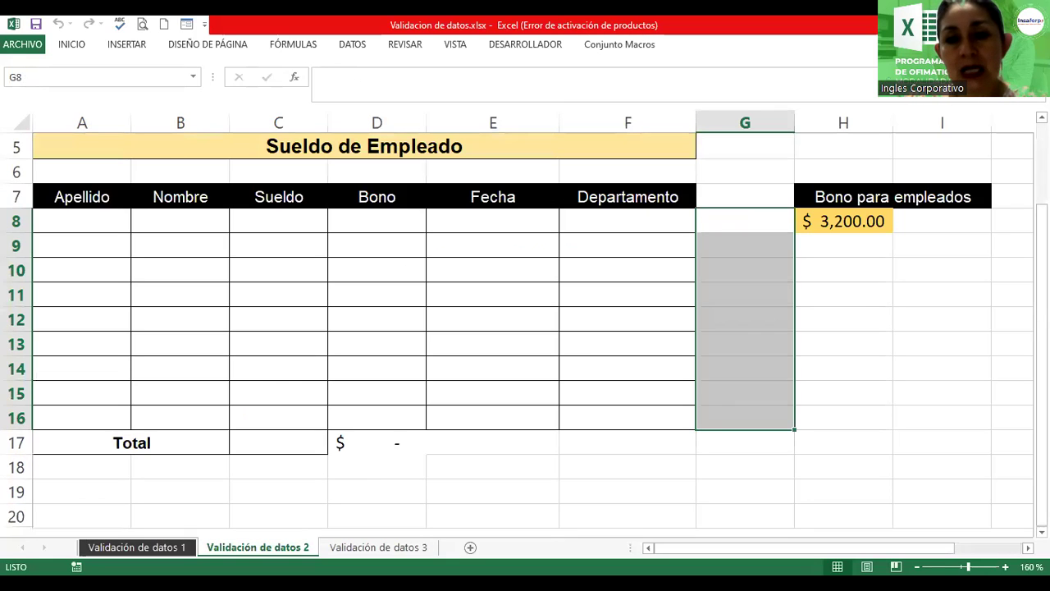
{"action": "left_click", "coordinate": [378, 548]}
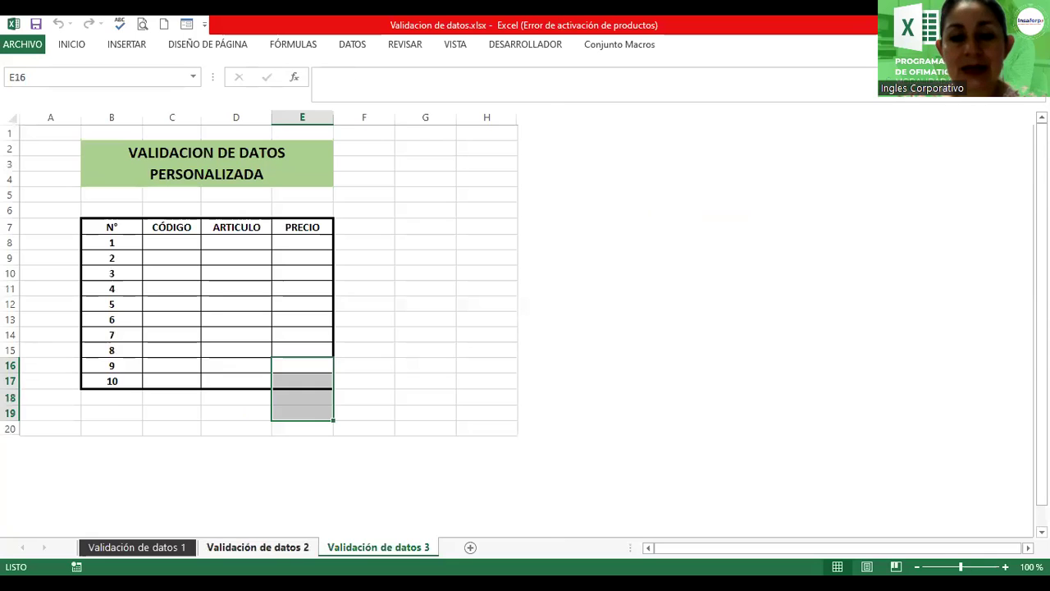
{"action": "left_click", "coordinate": [258, 548]}
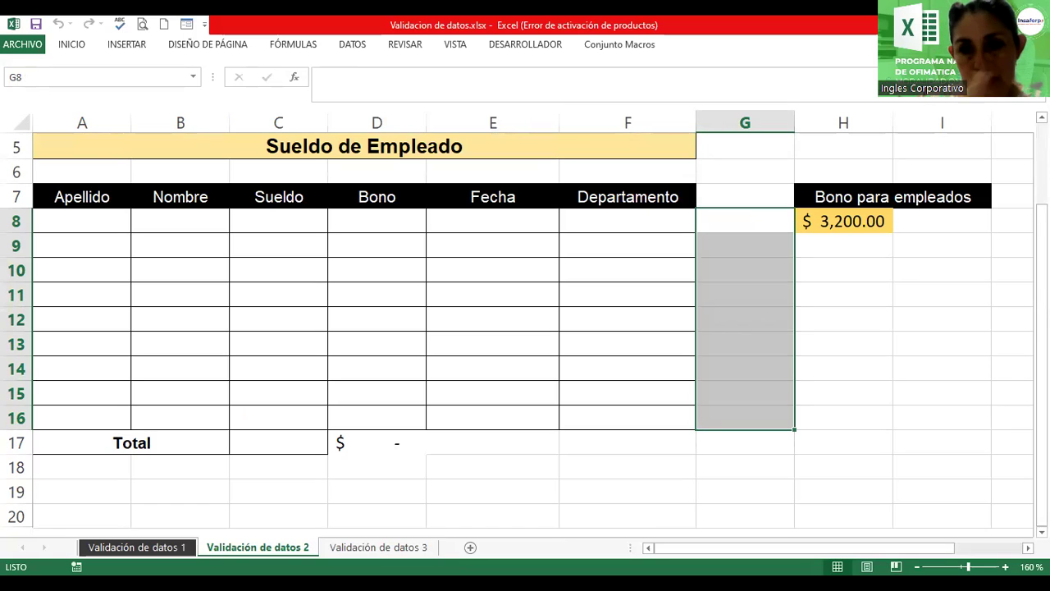
{"action": "left_click", "coordinate": [167, 549]}
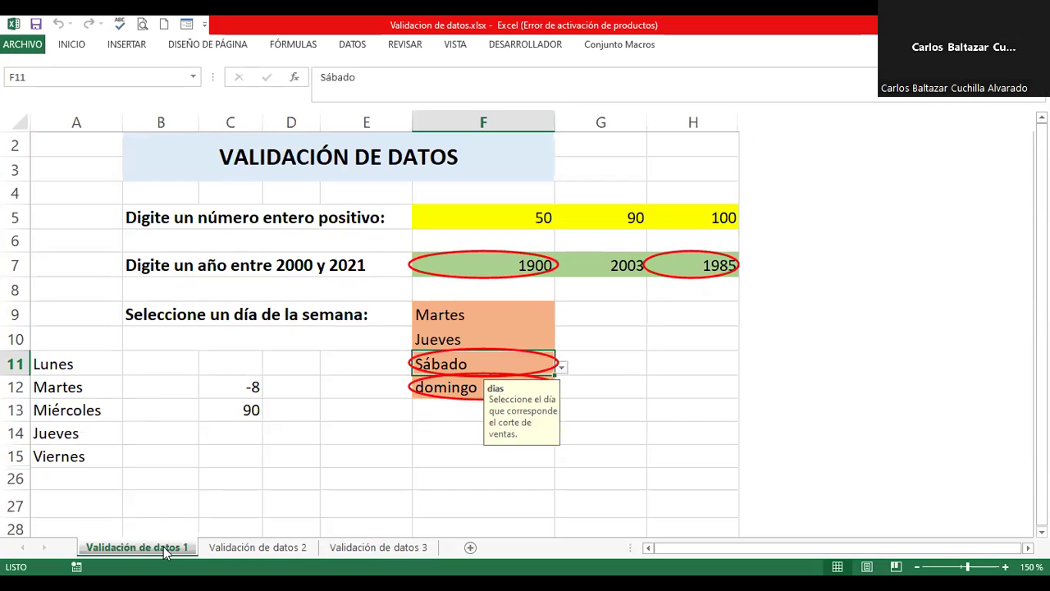
{"action": "left_click", "coordinate": [226, 552]}
Step: Enter test numbers 5556 and -9999 in the Apellido cells
{"action": "left_click", "coordinate": [73, 220]}
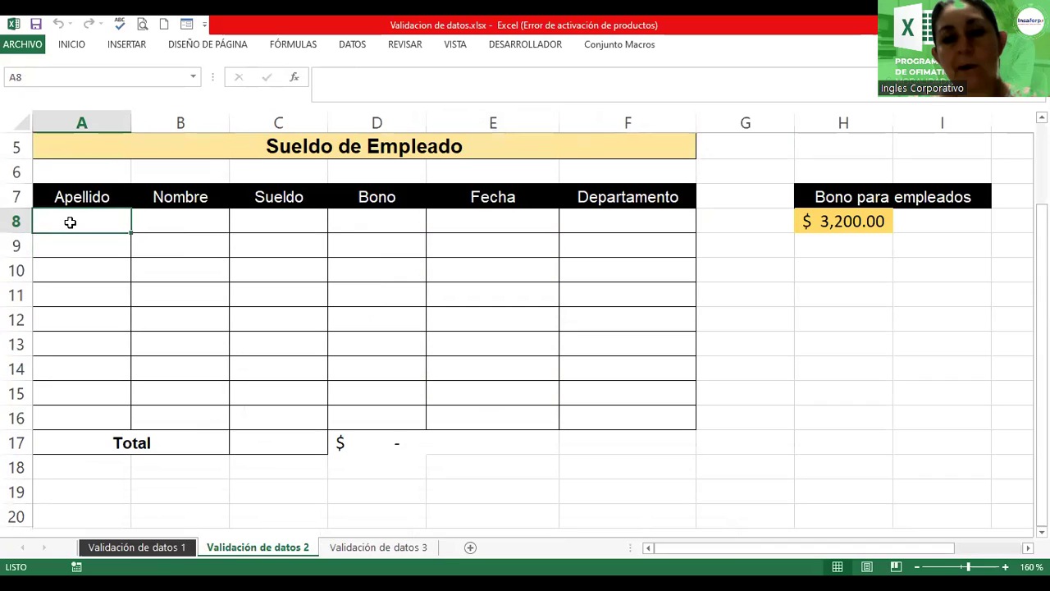
{"action": "left_click_drag", "start_coordinate": [82, 223], "coordinate": [196, 268]}
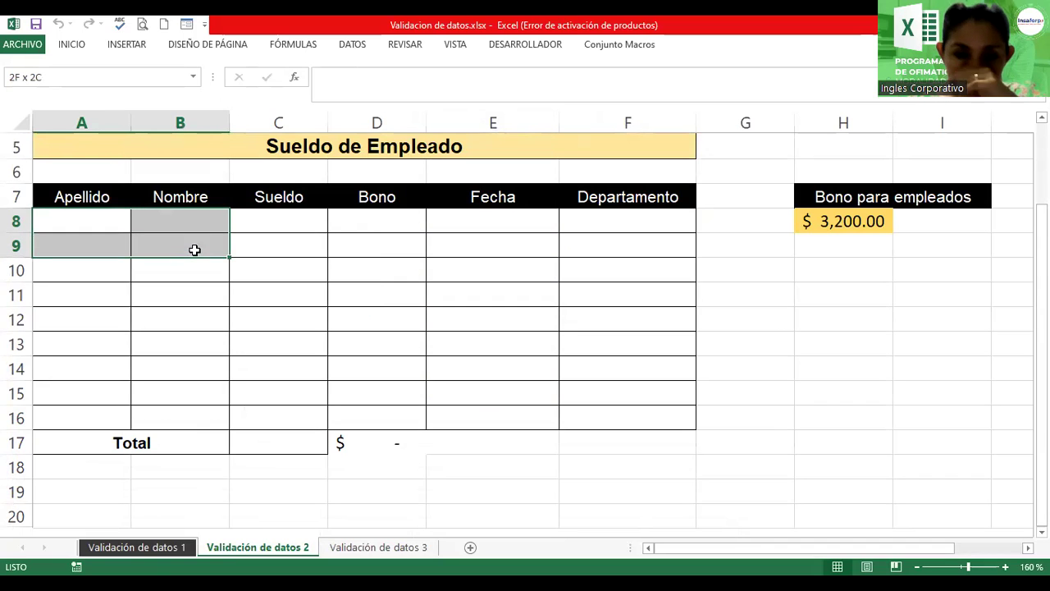
{"action": "left_click", "coordinate": [86, 229]}
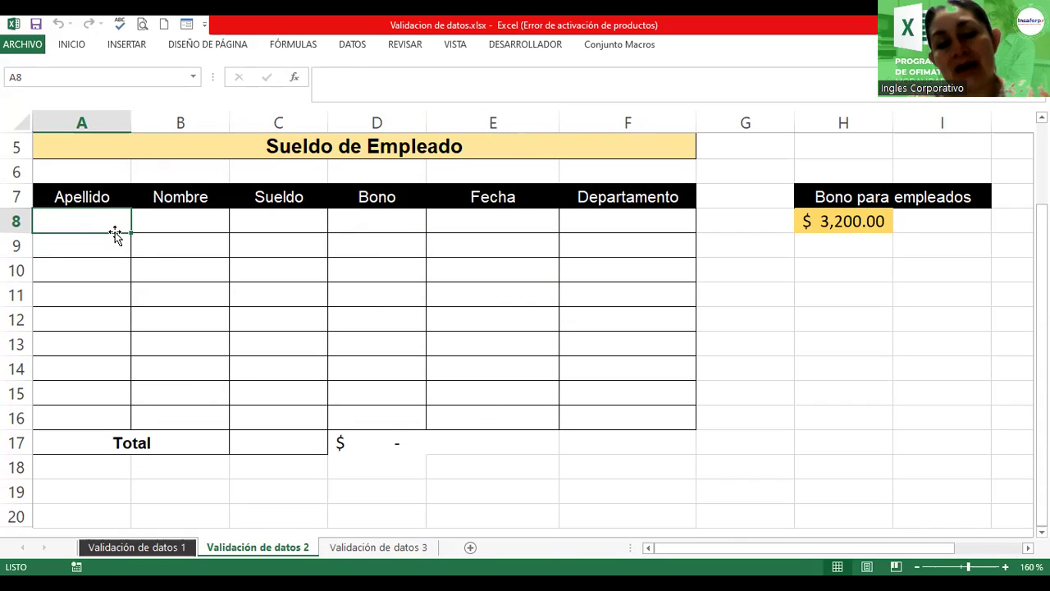
{"action": "type", "text": "5556"}
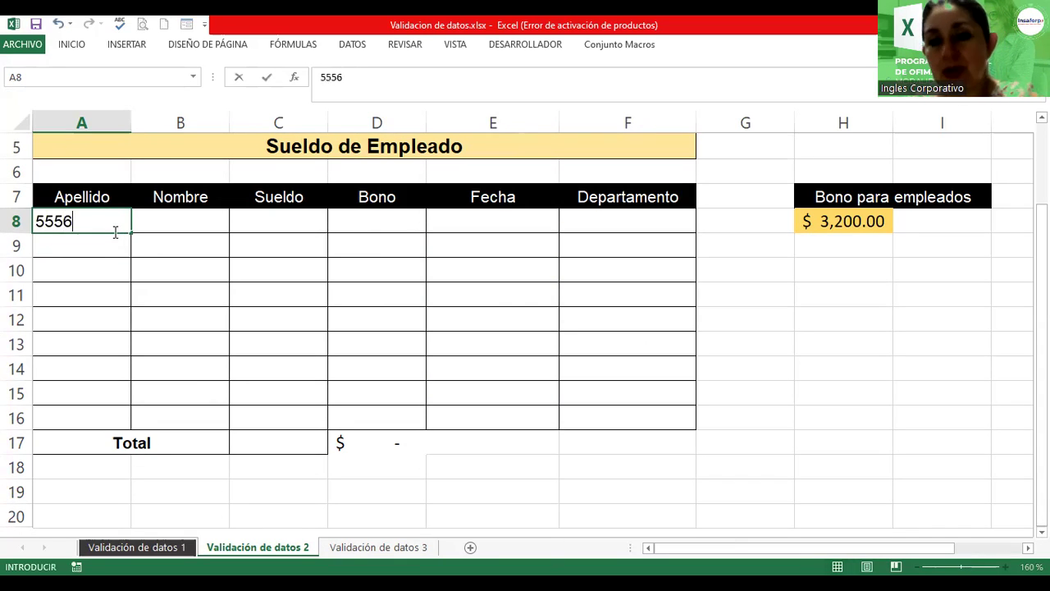
{"action": "key", "text": "Return"}
{"action": "key", "text": "Return"}
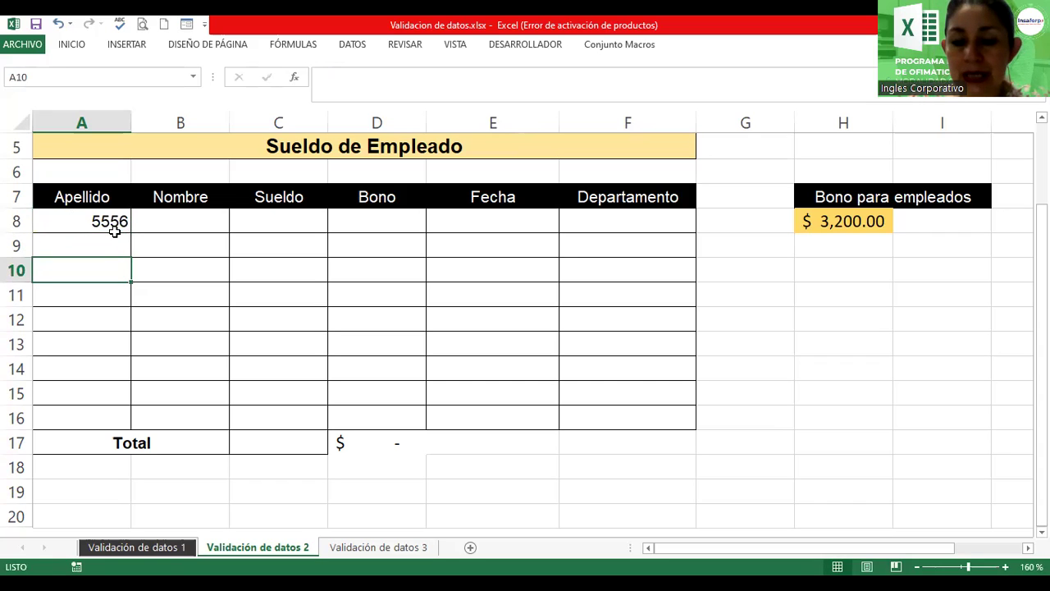
{"action": "type", "text": "-9999"}
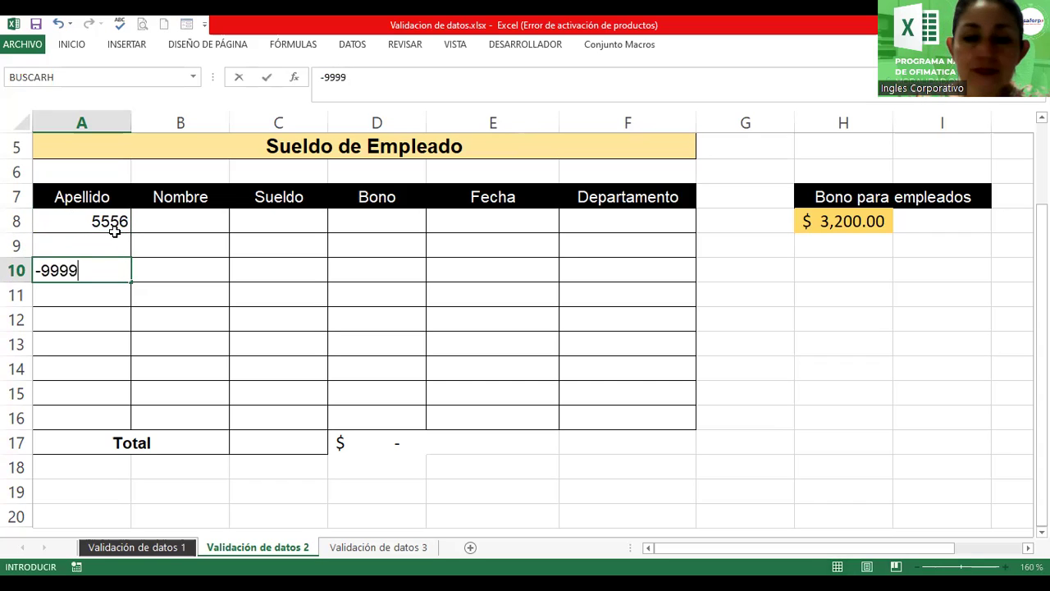
{"action": "key", "text": "Return"}
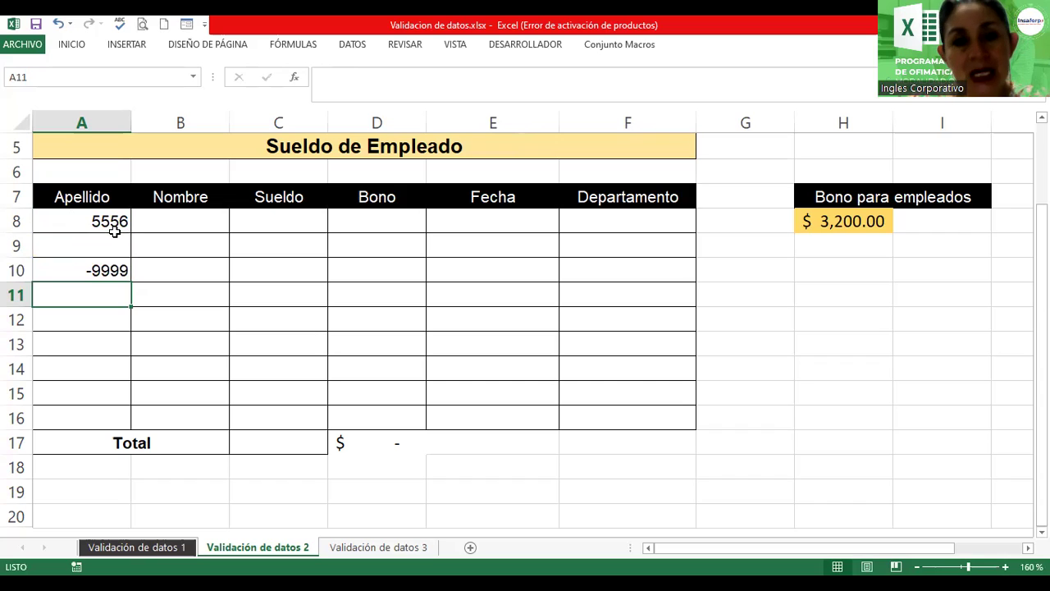
Step: Delete the test numbers and select the Apellido and Nombre cells A8:B16
{"action": "left_click_drag", "start_coordinate": [87, 227], "coordinate": [147, 275]}
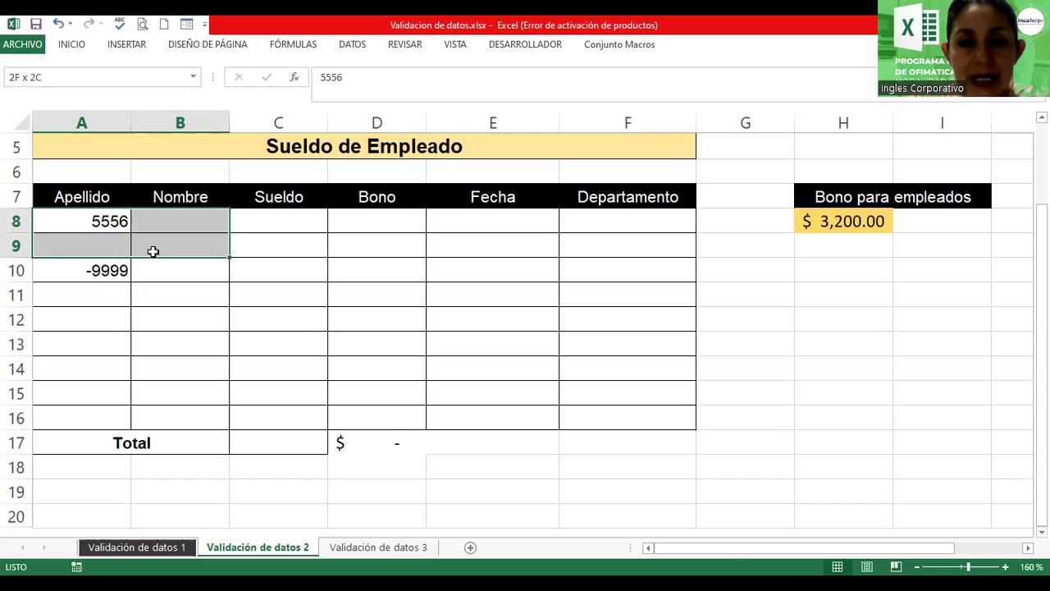
{"action": "key", "text": "Delete"}
{"action": "mouse_move", "coordinate": [72, 222]}
{"action": "left_mouse_down"}
{"action": "mouse_move", "coordinate": [162, 282]}
{"action": "mouse_move", "coordinate": [177, 422]}
{"action": "left_mouse_up"}
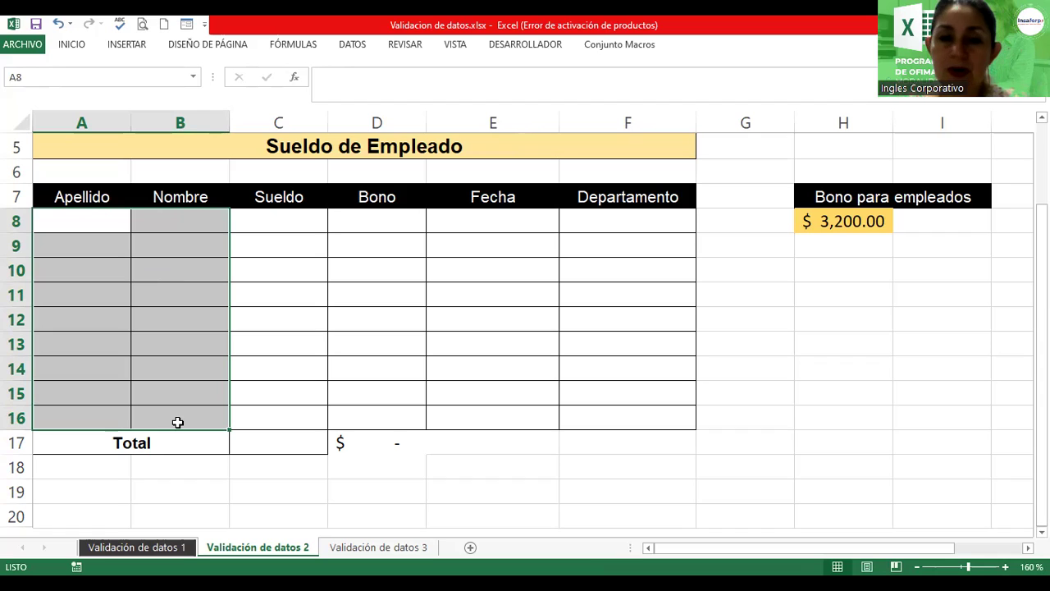
Step: Open Validación de datos for the name cells and choose Personalizada as the allowed type
{"action": "left_click", "coordinate": [354, 43]}
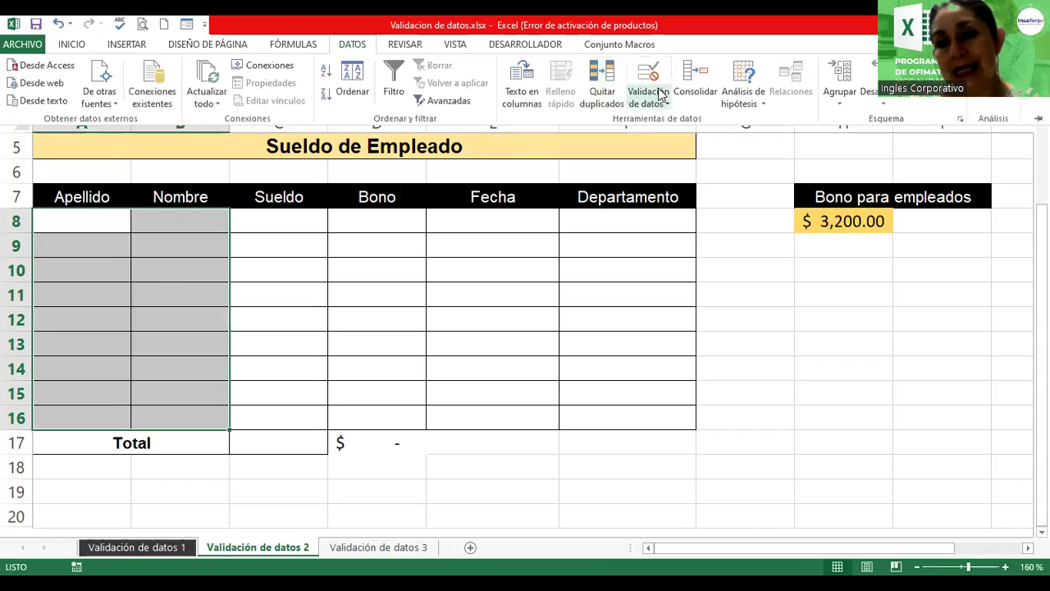
{"action": "left_click", "coordinate": [661, 105]}
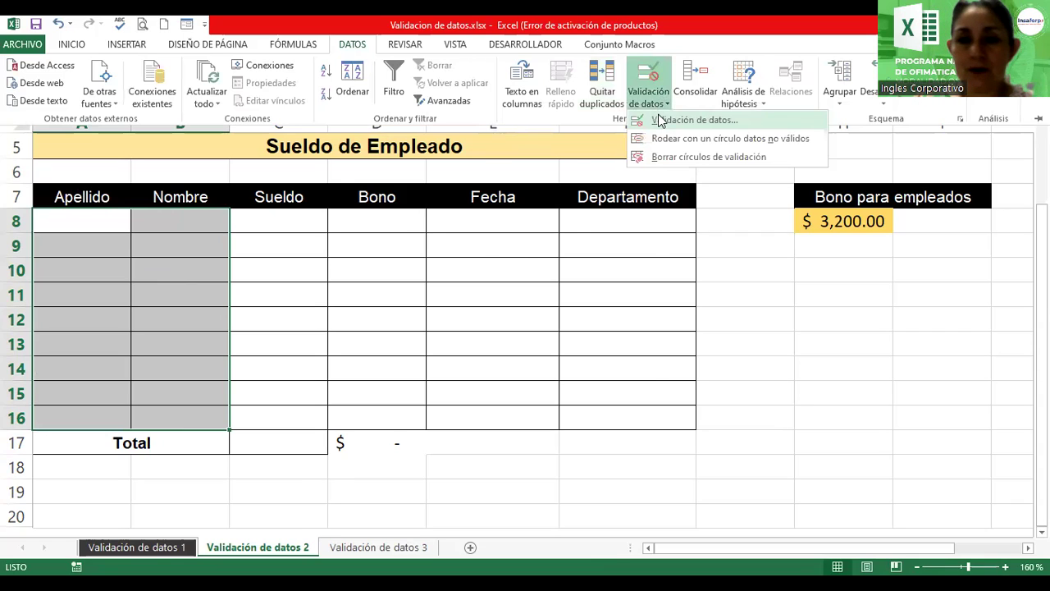
{"action": "left_click", "coordinate": [661, 121]}
{"action": "left_click", "coordinate": [365, 169]}
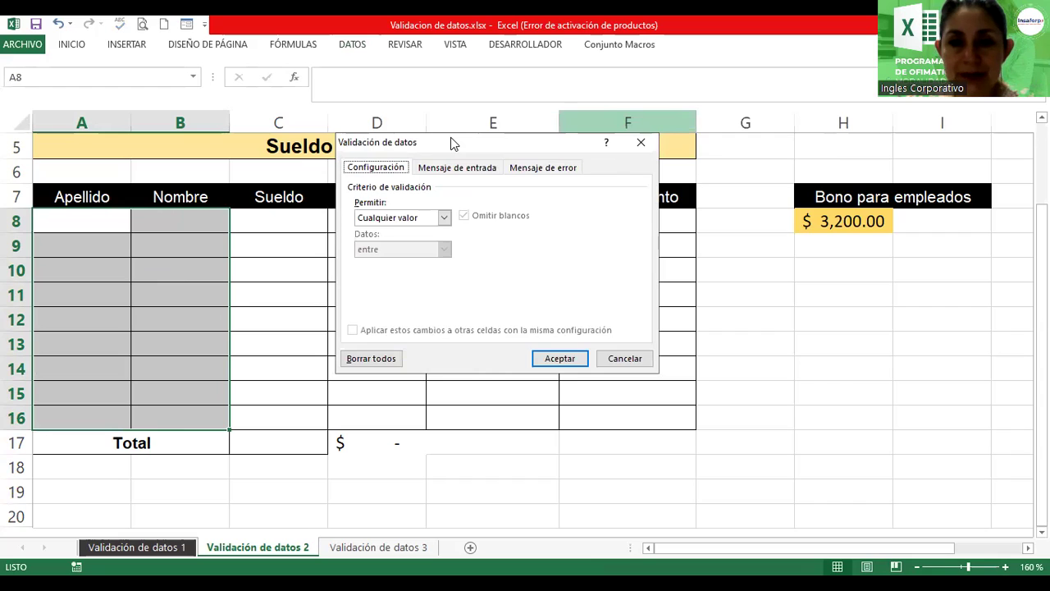
{"action": "left_click_drag", "start_coordinate": [450, 144], "coordinate": [481, 85]}
{"action": "left_click", "coordinate": [476, 159]}
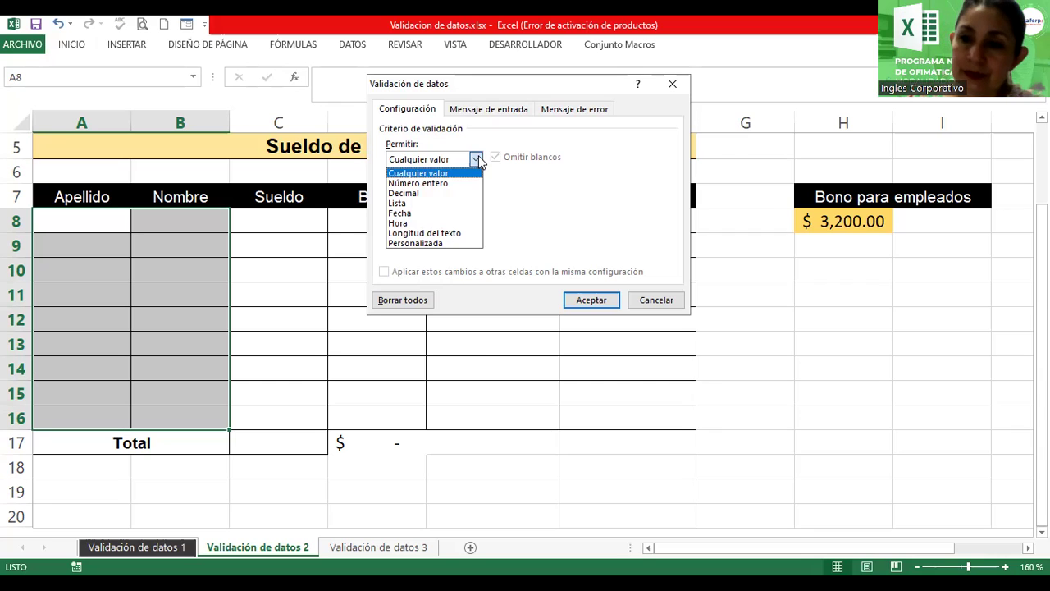
{"action": "left_click", "coordinate": [421, 244]}
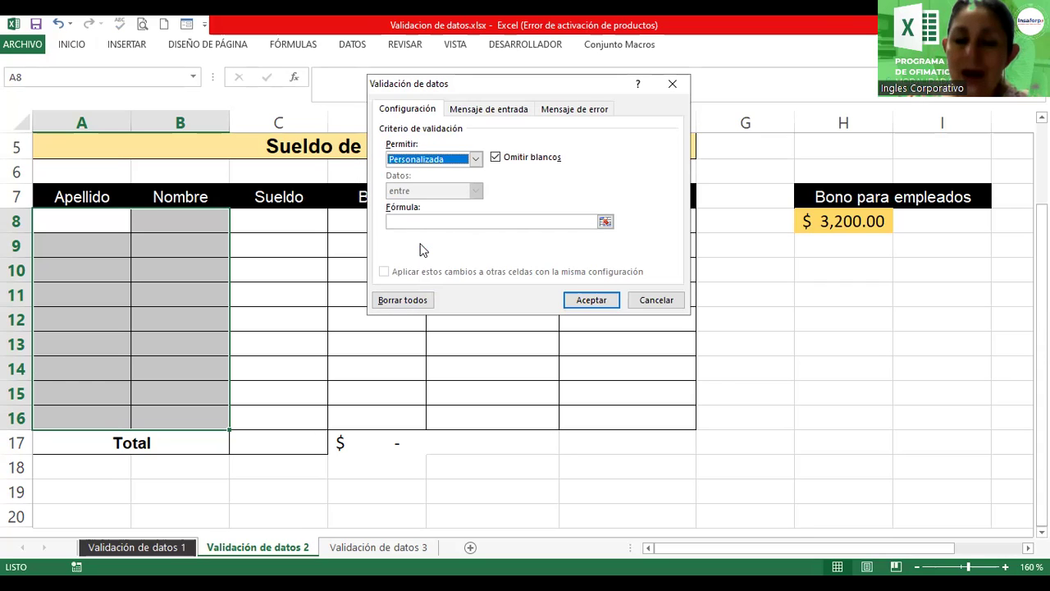
Step: Enter =estexto(A8) in the Fórmula box, picking A8 as the reference
{"action": "left_click", "coordinate": [417, 222]}
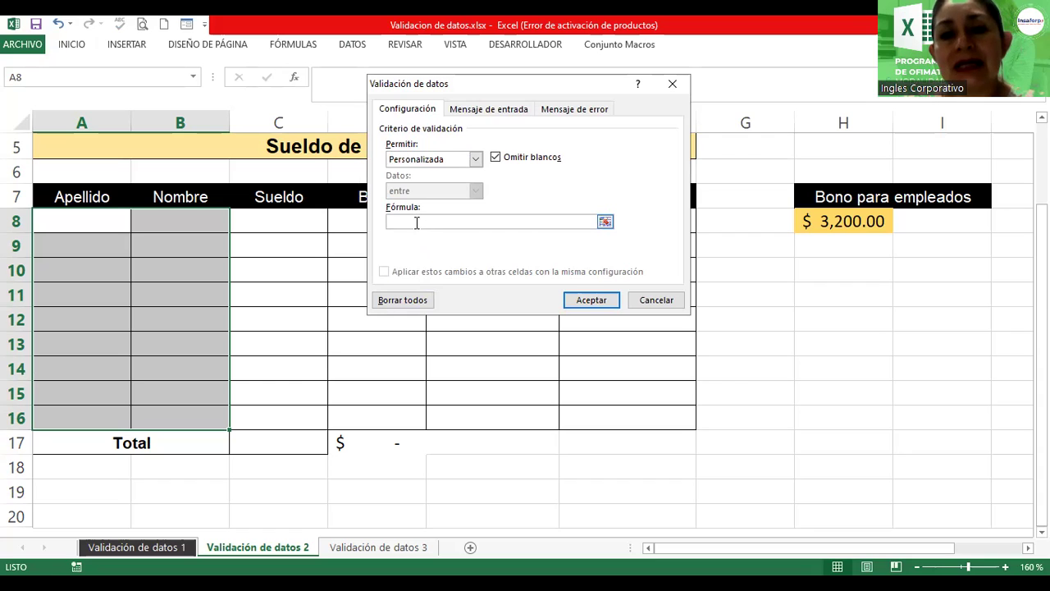
{"action": "type", "text": "=estexto("}
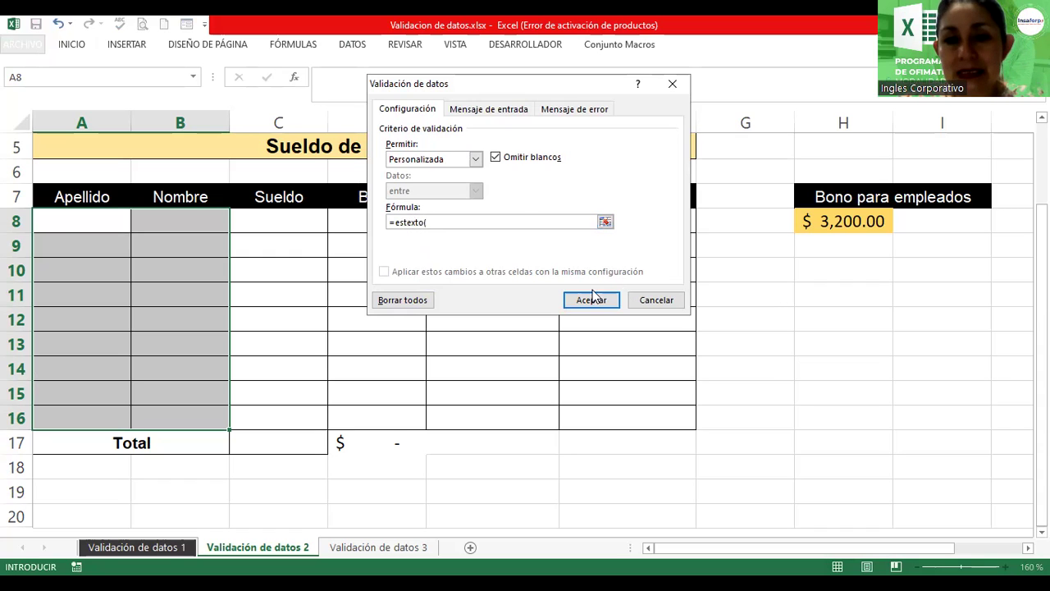
{"action": "left_click", "coordinate": [67, 220]}
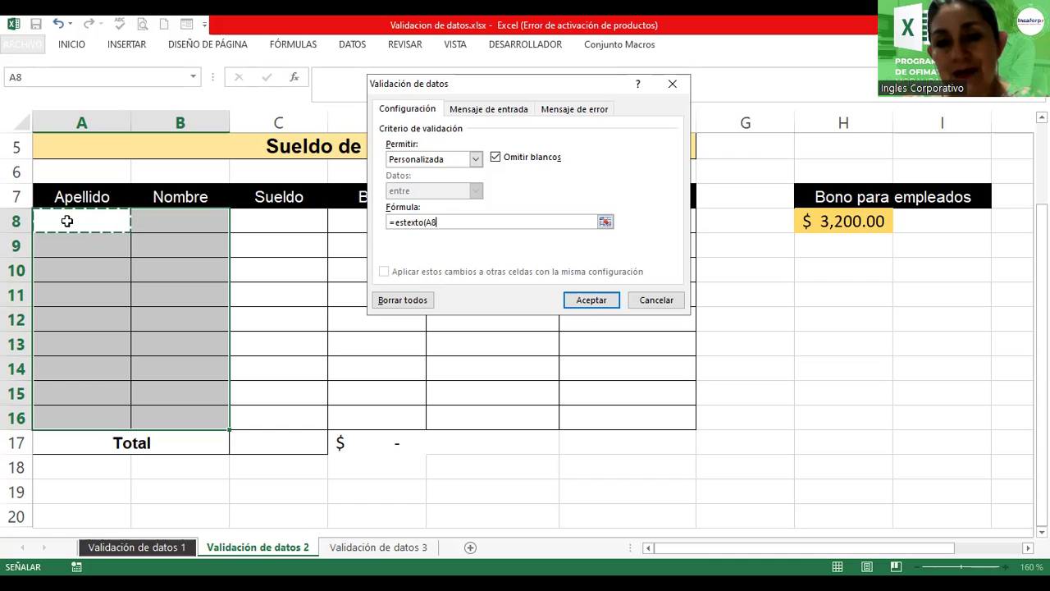
{"action": "type", "text": ")"}
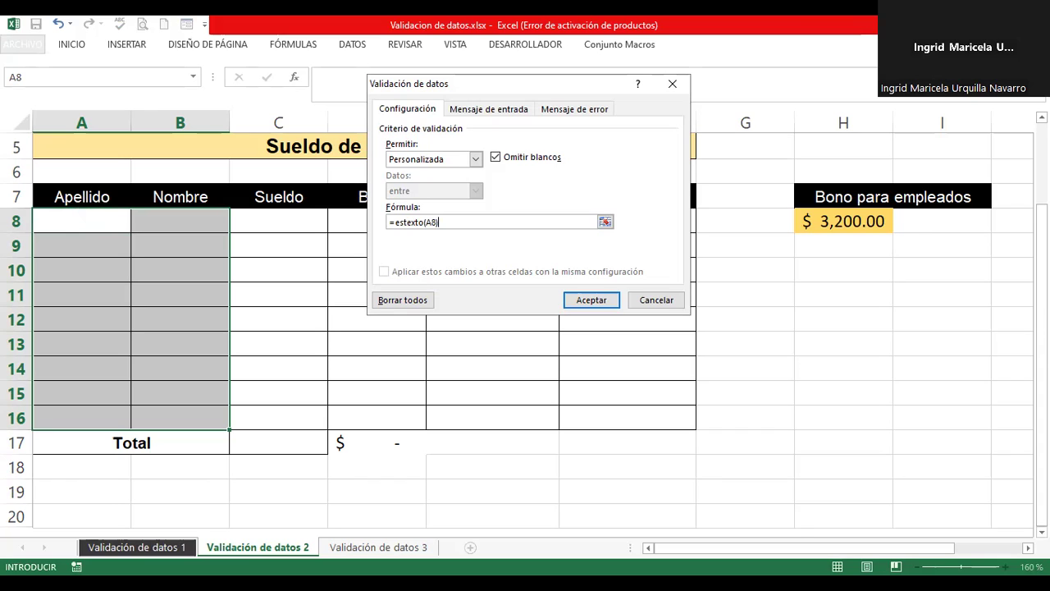
{"action": "key", "text": "alt+Tab"}
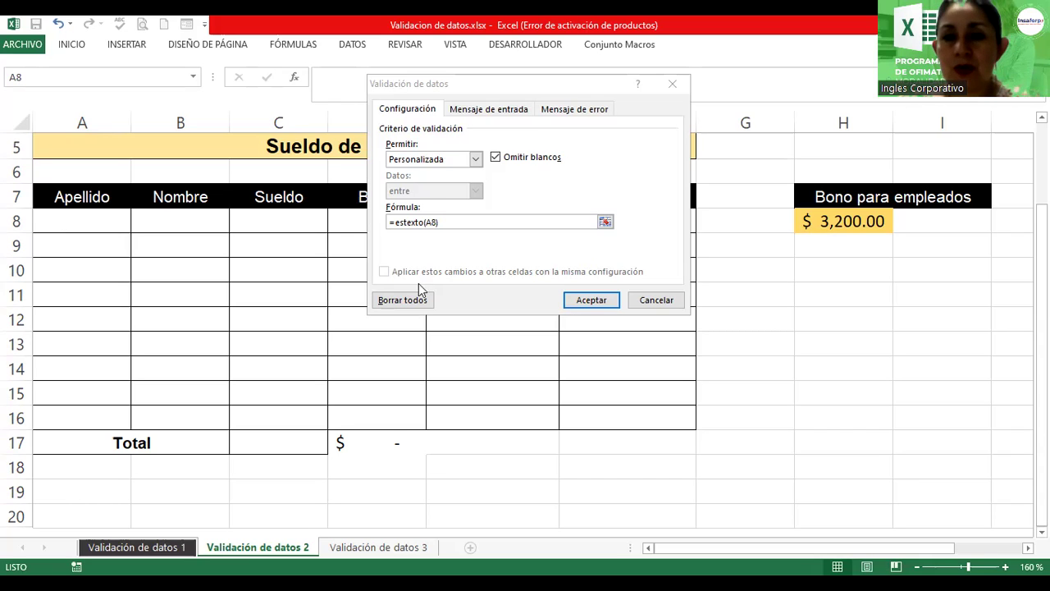
Step: Set the error alert title 'Error Dato' and message 'Información ingresada es inválida.'
{"action": "left_click", "coordinate": [553, 110]}
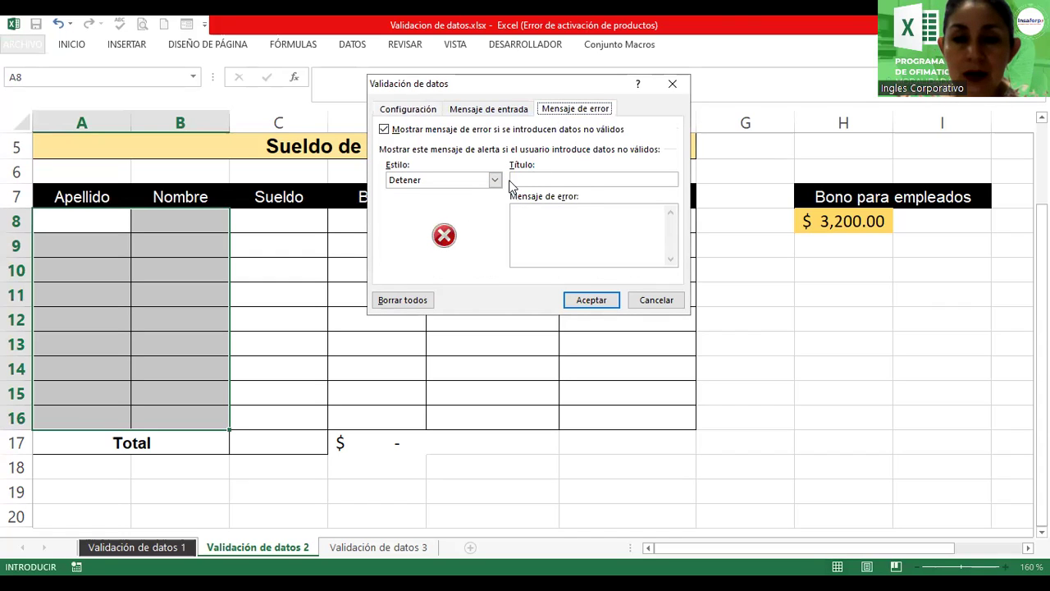
{"action": "left_click", "coordinate": [534, 181]}
{"action": "type", "text": "Error"}
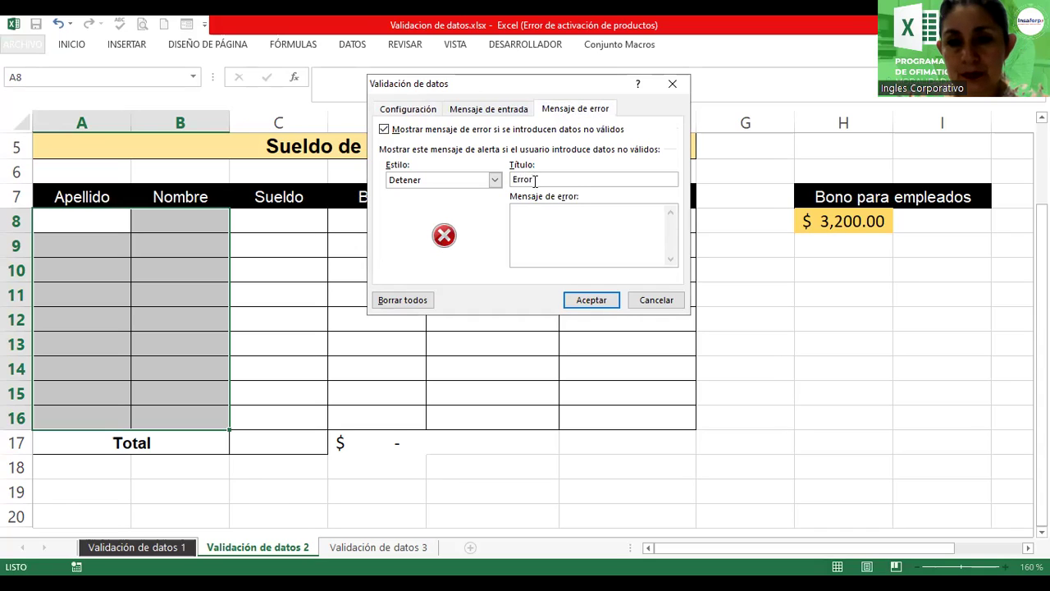
{"action": "type", "text": " Datos"}
{"action": "key", "text": "Tab"}
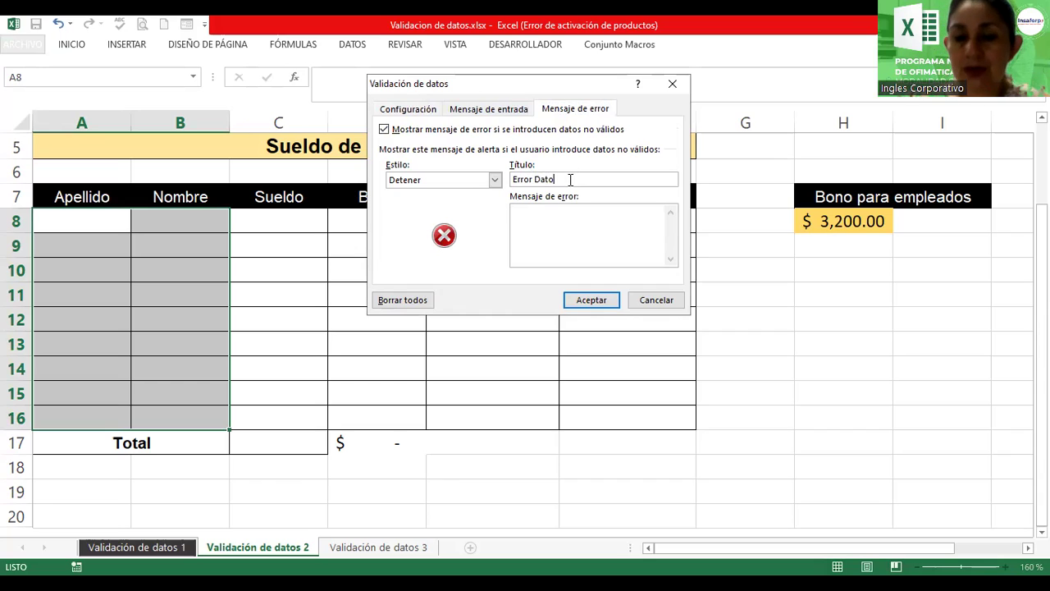
{"action": "type", "text": "Información ingresada "}
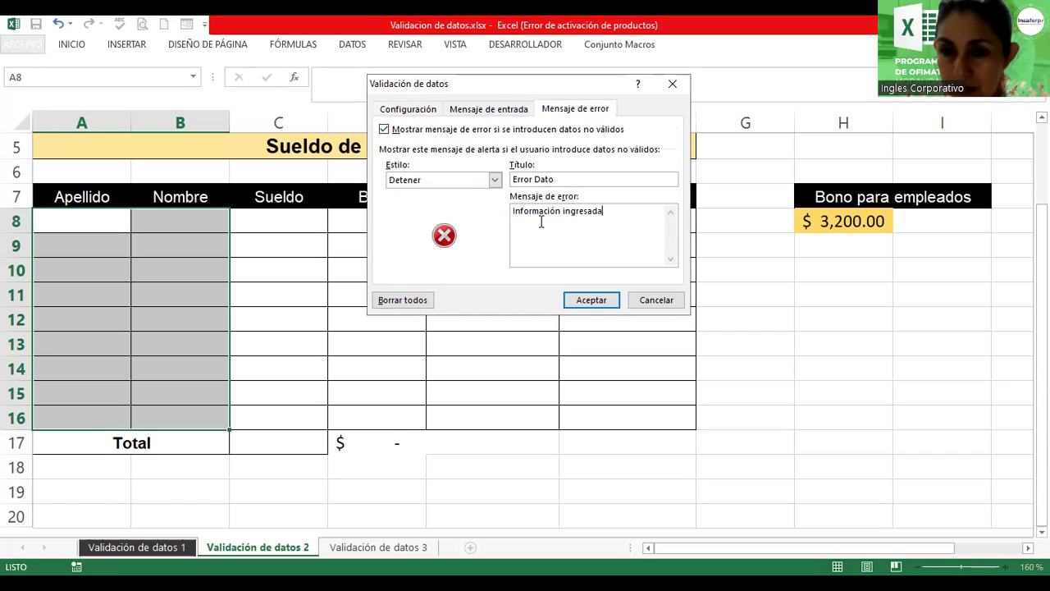
{"action": "type", "text": "es inválida."}
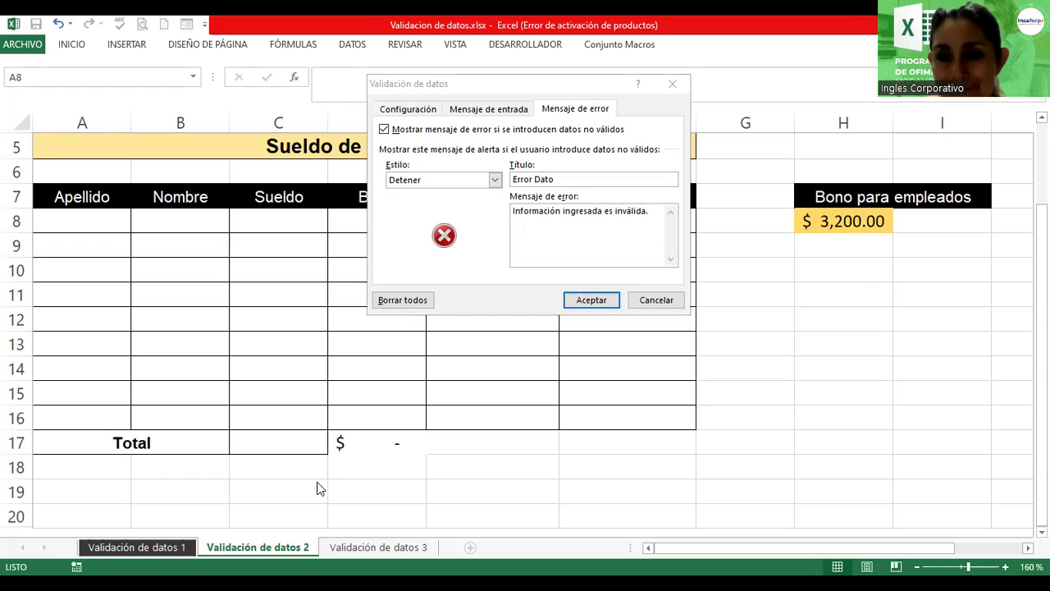
{"action": "left_click", "coordinate": [396, 110]}
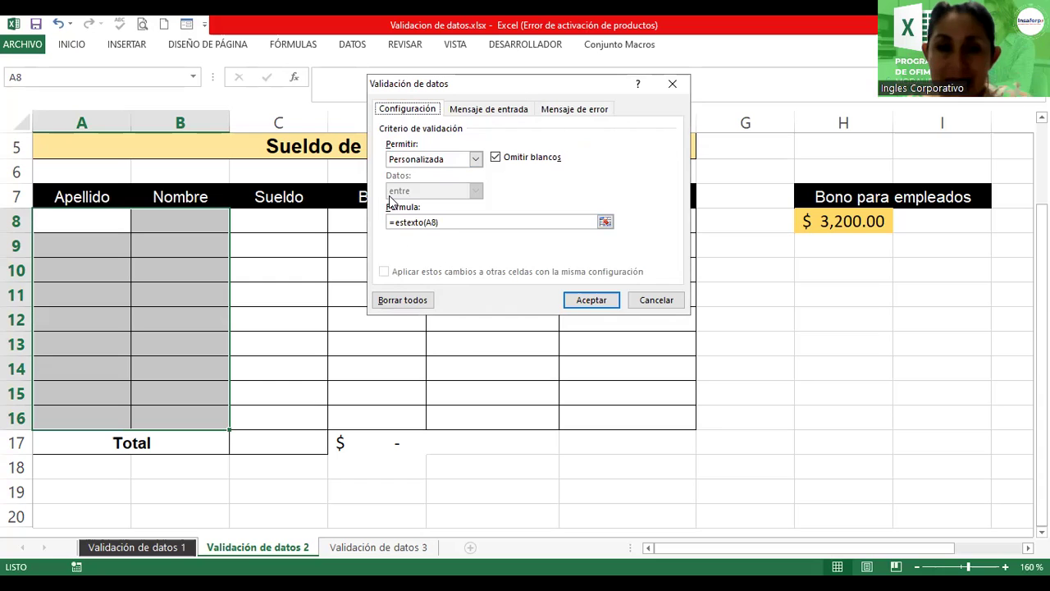
{"action": "left_click", "coordinate": [593, 301]}
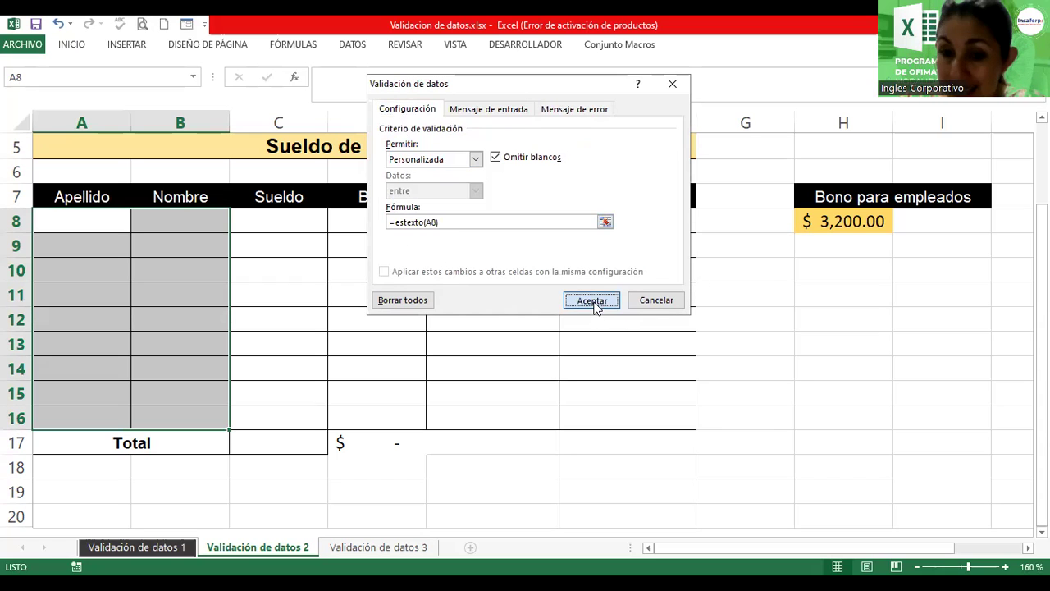
{"action": "left_click", "coordinate": [89, 224]}
{"action": "type", "text": "Campos"}
{"action": "left_click", "coordinate": [89, 223]}
{"action": "key", "text": "Tab"}
{"action": "type", "text": "Camila"}
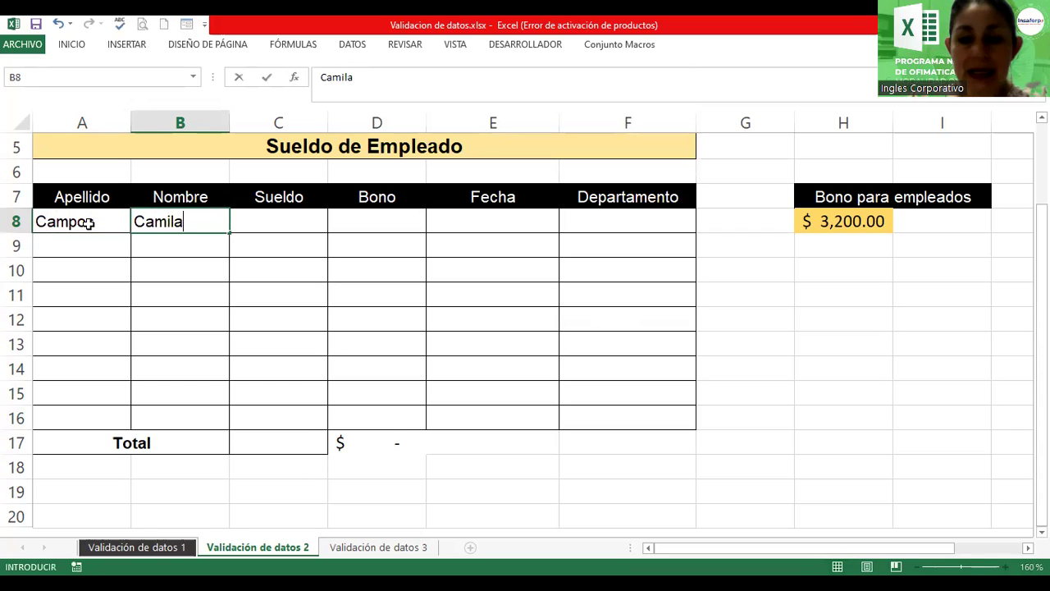
{"action": "key", "text": "Return"}
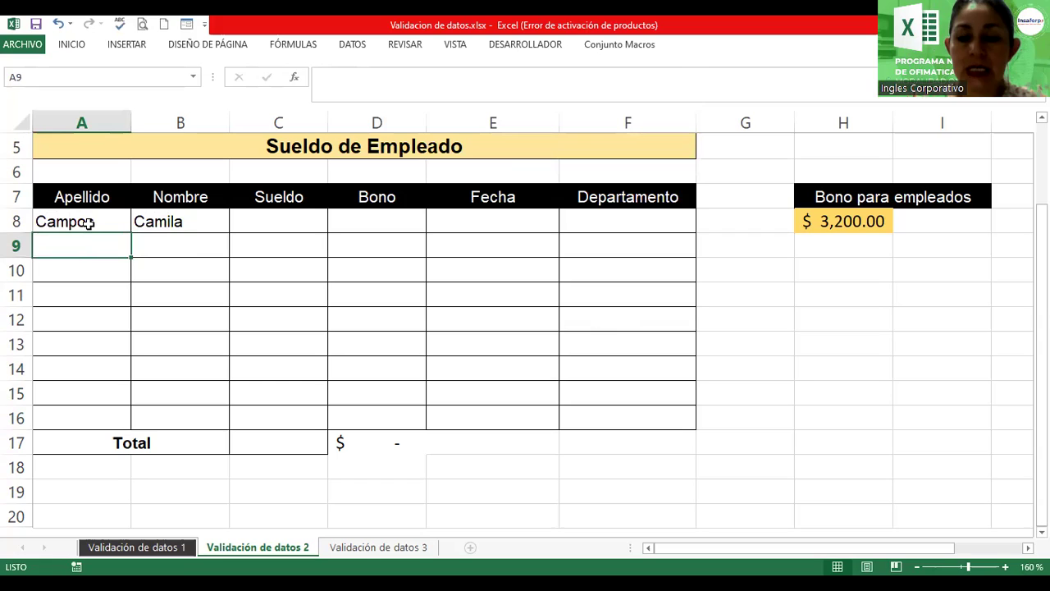
{"action": "type", "text": "Martínez"}
{"action": "key", "text": "Tab"}
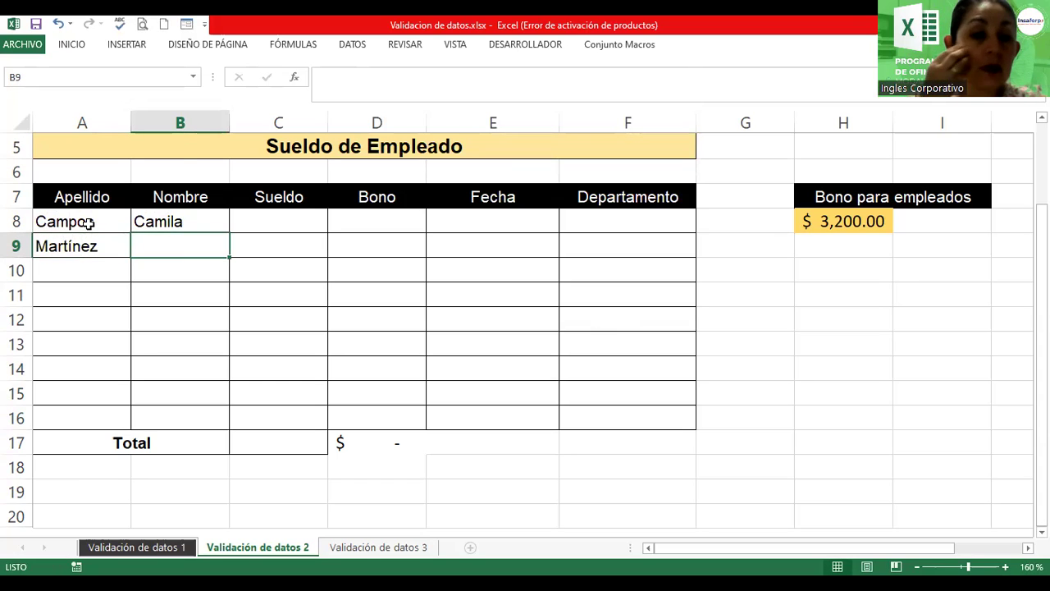
{"action": "type", "text": "José"}
{"action": "key", "text": "Down"}
Step: Test 8888 in A10, retry after the Error Dato rejection, and type De la Vega
{"action": "key", "text": "Left"}
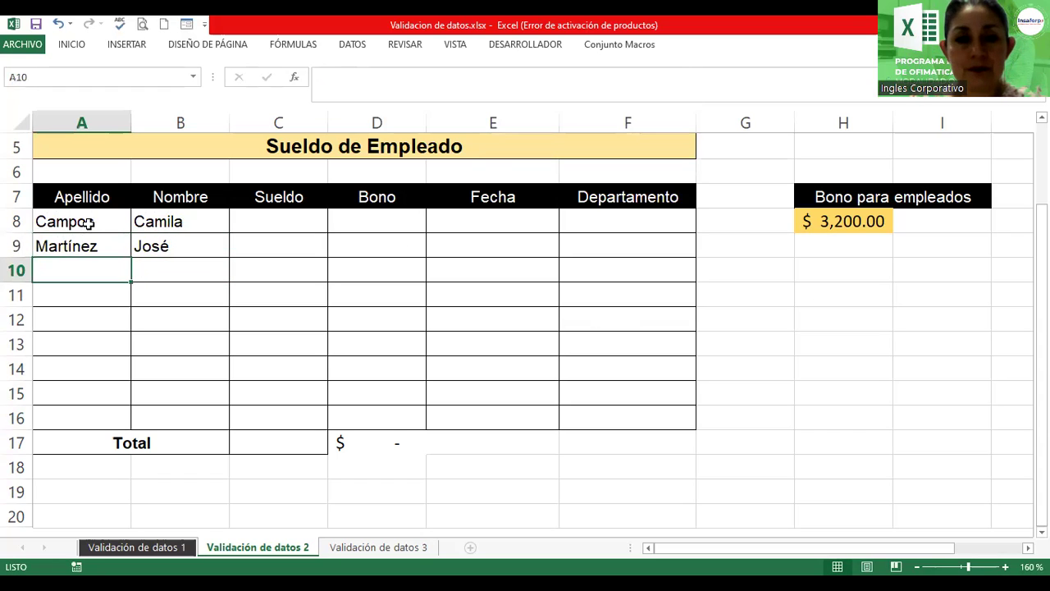
{"action": "type", "text": "8888"}
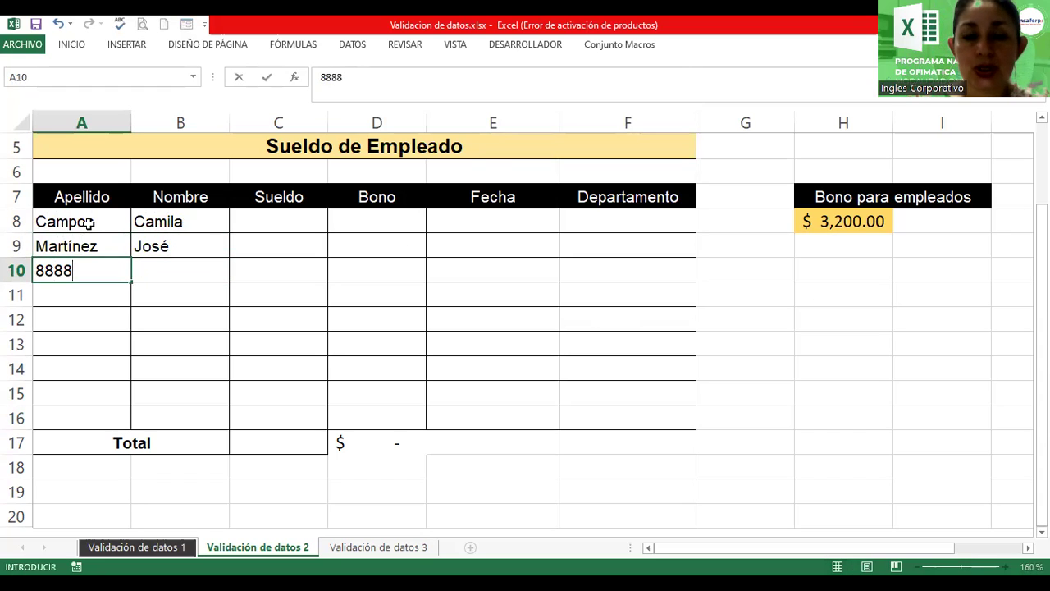
{"action": "key", "text": "Return"}
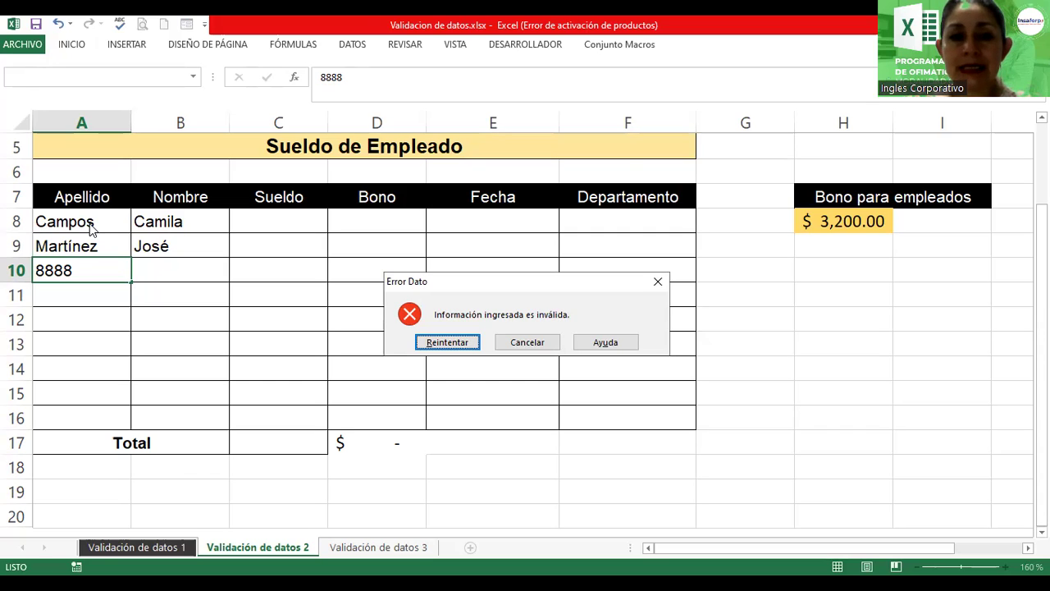
{"action": "key", "text": "Return"}
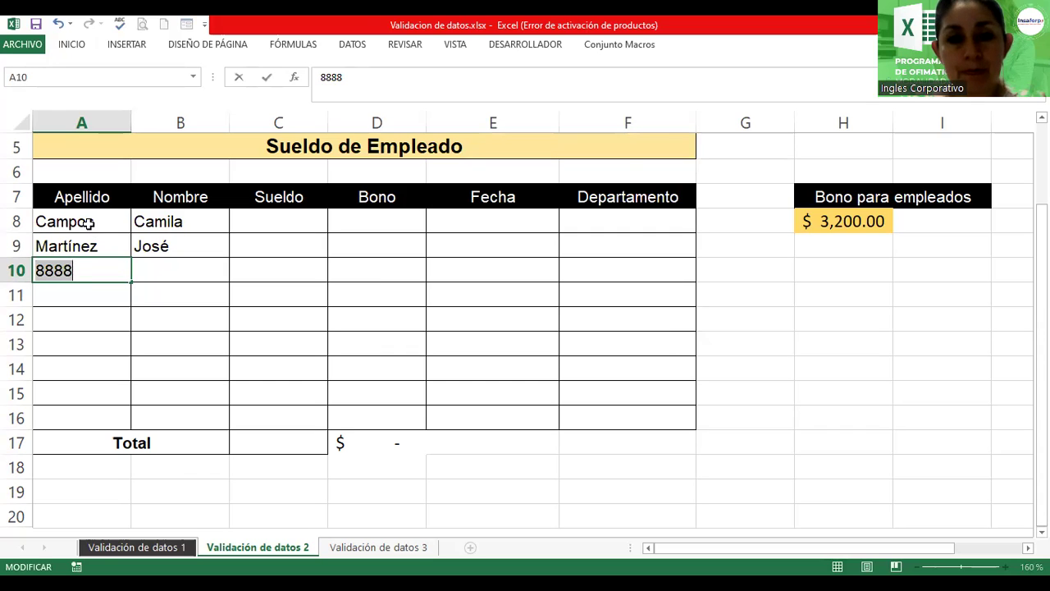
{"action": "type", "text": "De la Vega"}
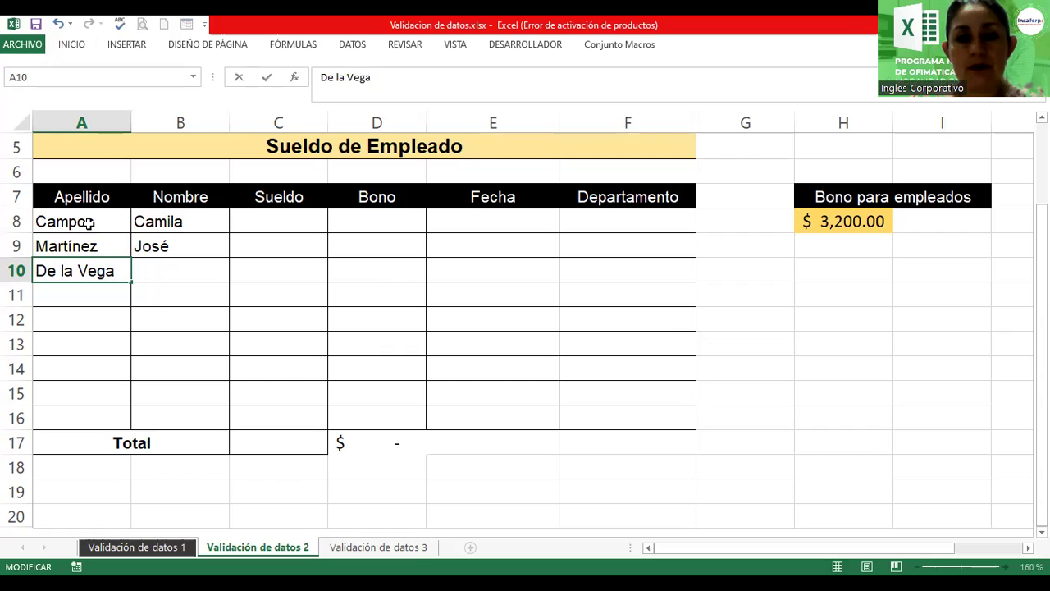
Step: Enter María as the first name in B10, then commit -4000 in A11
{"action": "left_click", "coordinate": [154, 274]}
{"action": "type", "text": "María"}
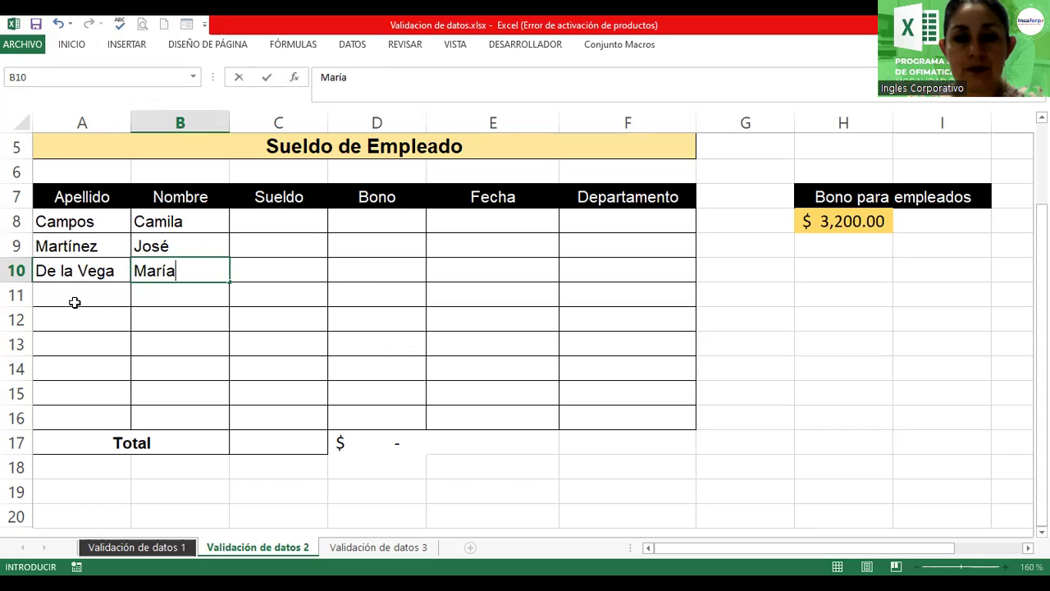
{"action": "left_click", "coordinate": [74, 302]}
{"action": "type", "text": "-"}
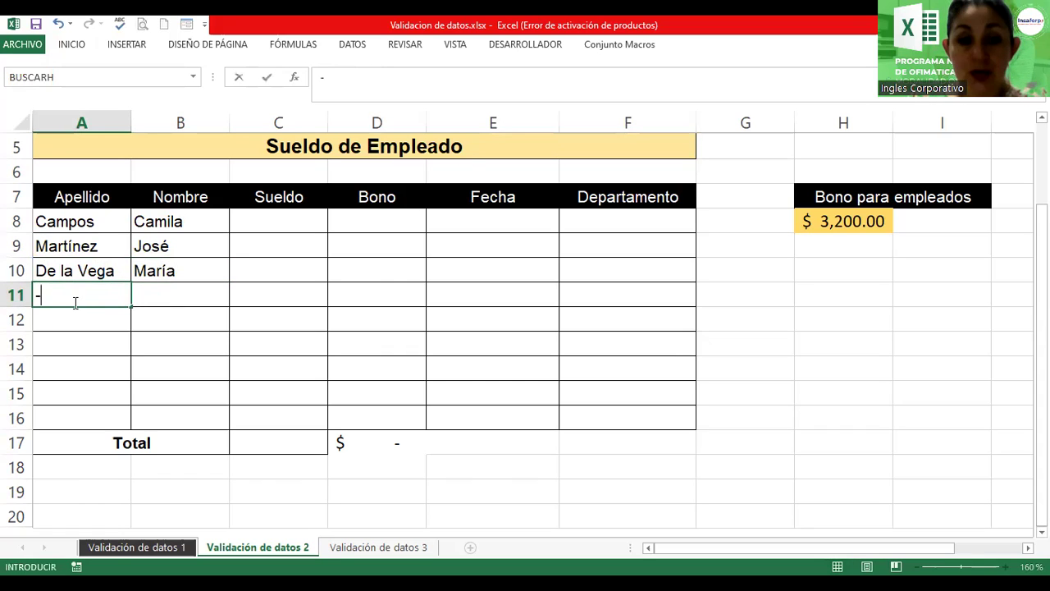
{"action": "type", "text": "4000"}
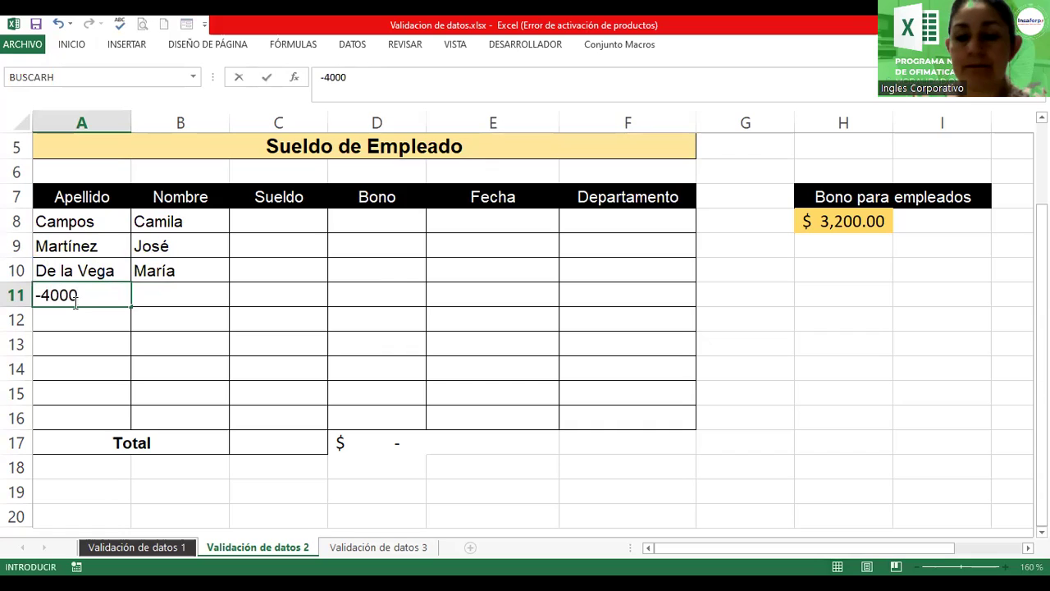
{"action": "key", "text": "Return"}
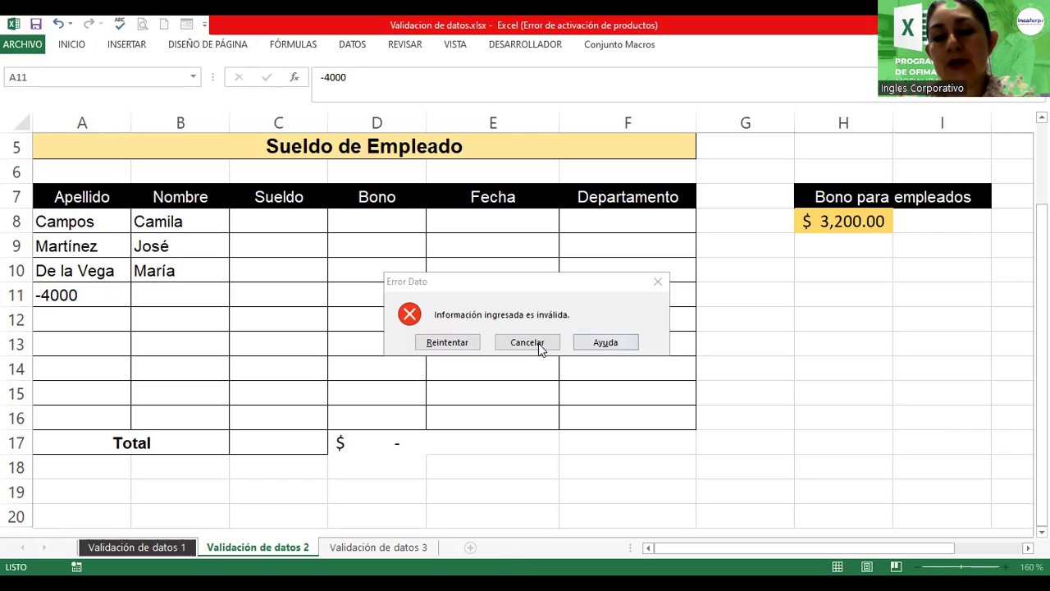
Step: Cancel the rejected -4000 entry and select the Sueldo cells C8:C16
{"action": "key", "text": "Escape"}
{"action": "left_click_drag", "start_coordinate": [277, 219], "coordinate": [281, 414]}
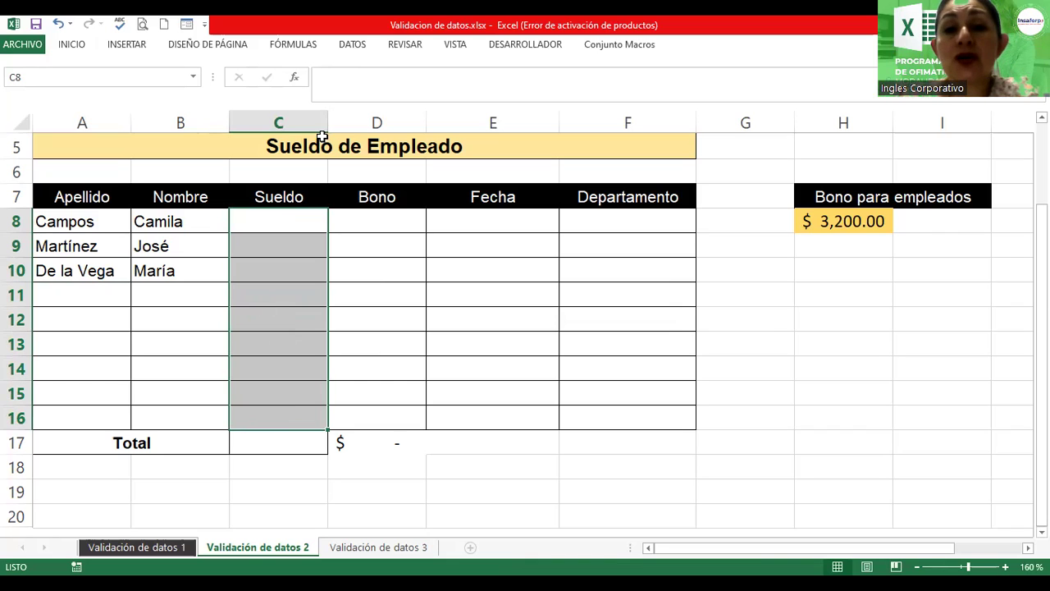
{"action": "left_click", "coordinate": [352, 43]}
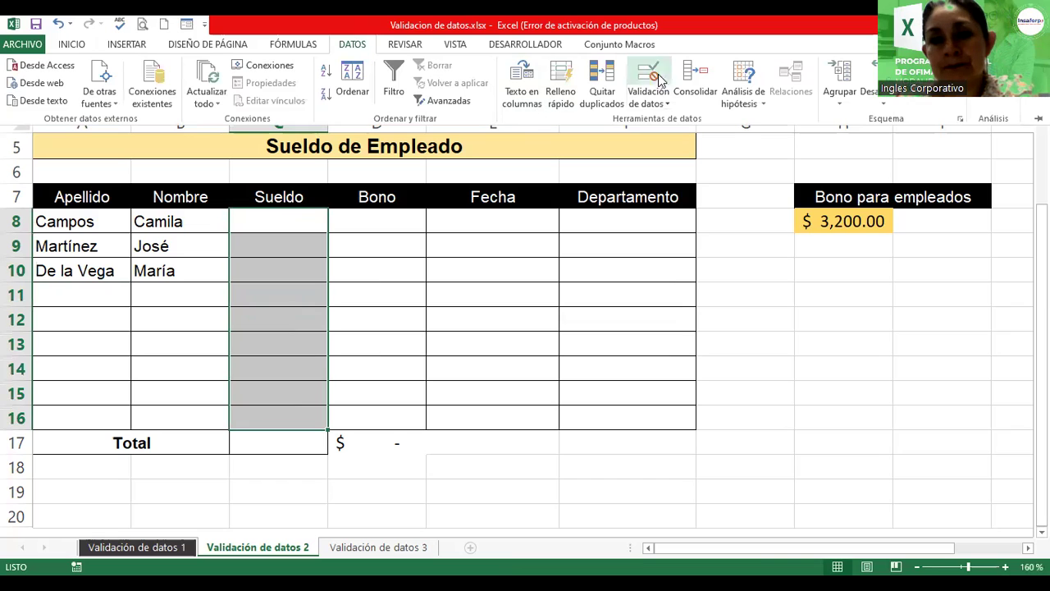
Step: Allow only Decimal salaries between a minimum of 500 and a maximum of 1200
{"action": "left_click", "coordinate": [636, 79]}
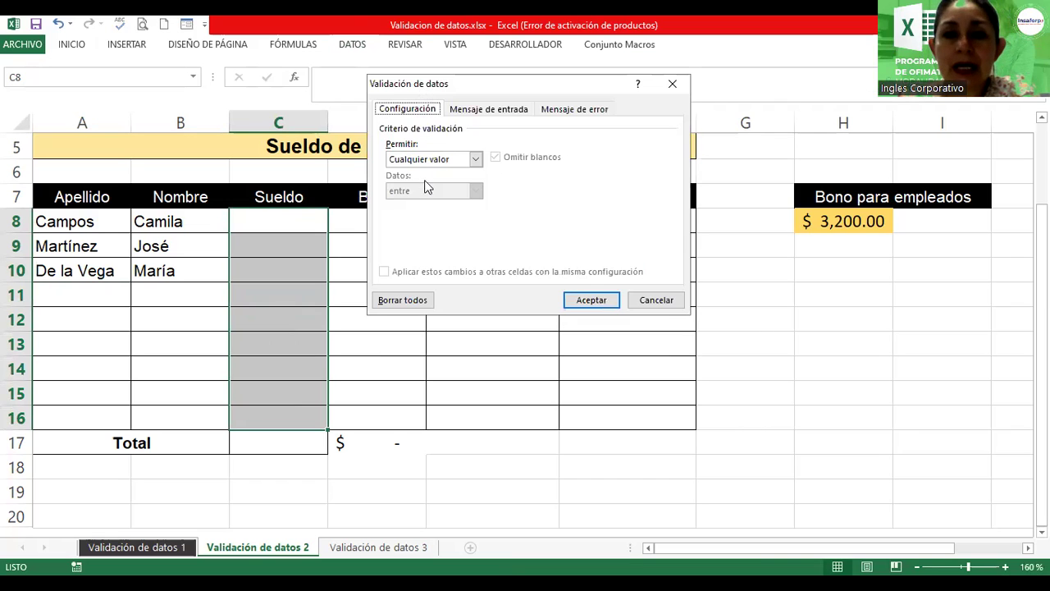
{"action": "left_click", "coordinate": [417, 162]}
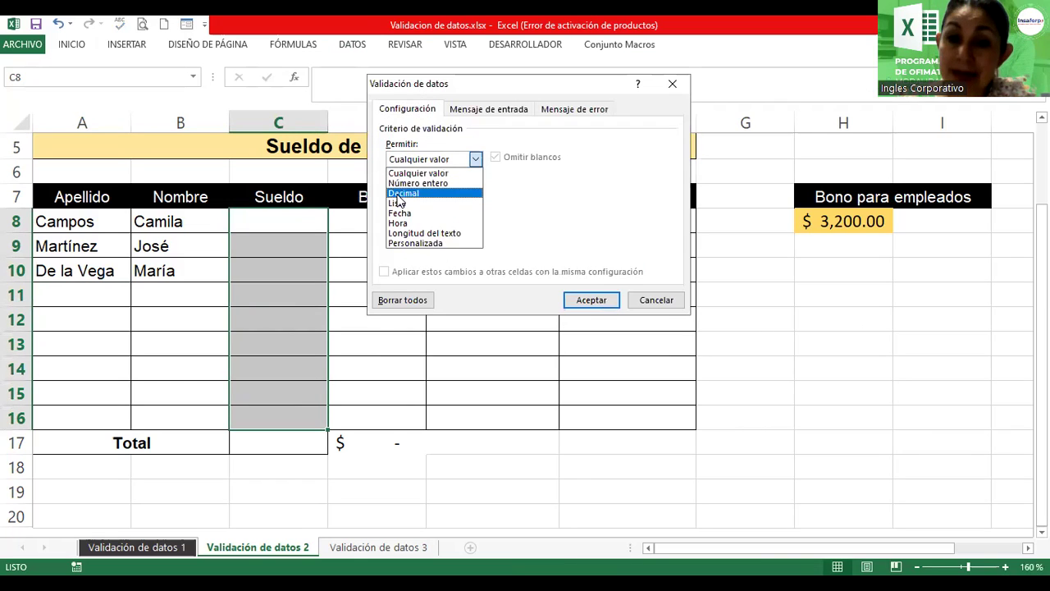
{"action": "left_click", "coordinate": [398, 193]}
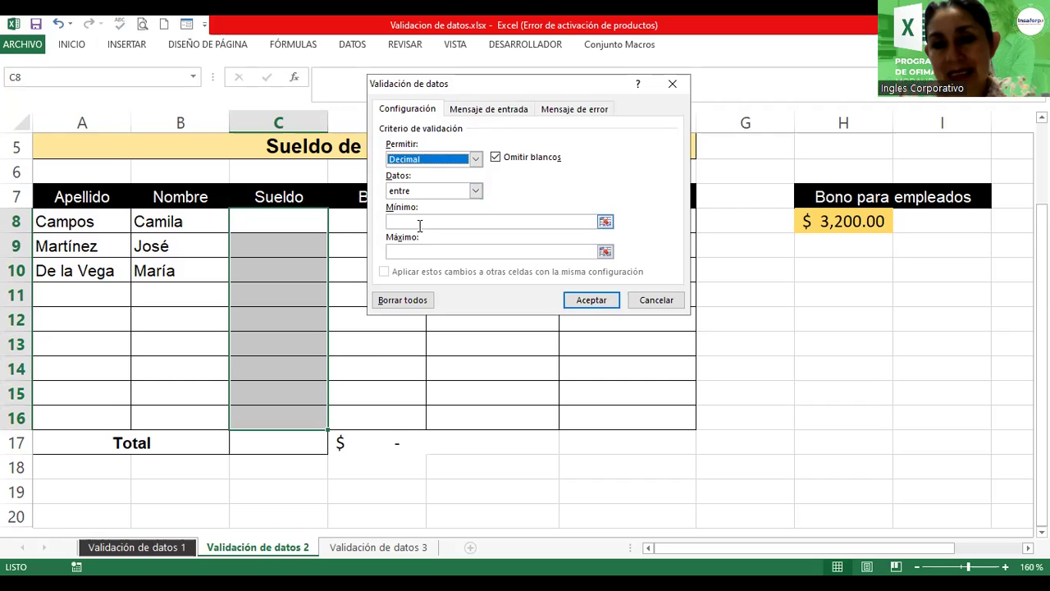
{"action": "left_click", "coordinate": [419, 222]}
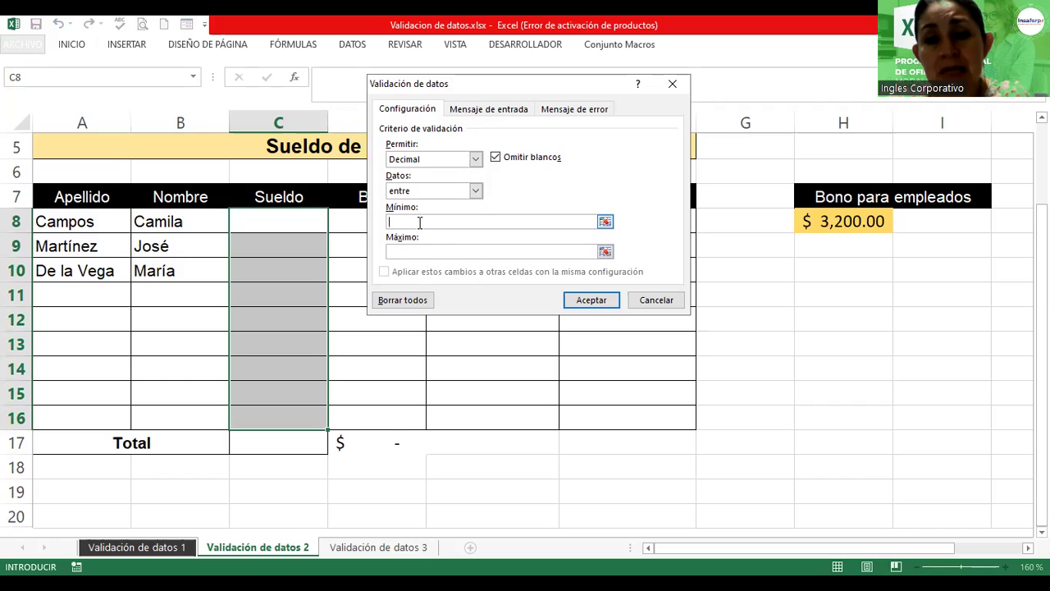
{"action": "type", "text": "5000"}
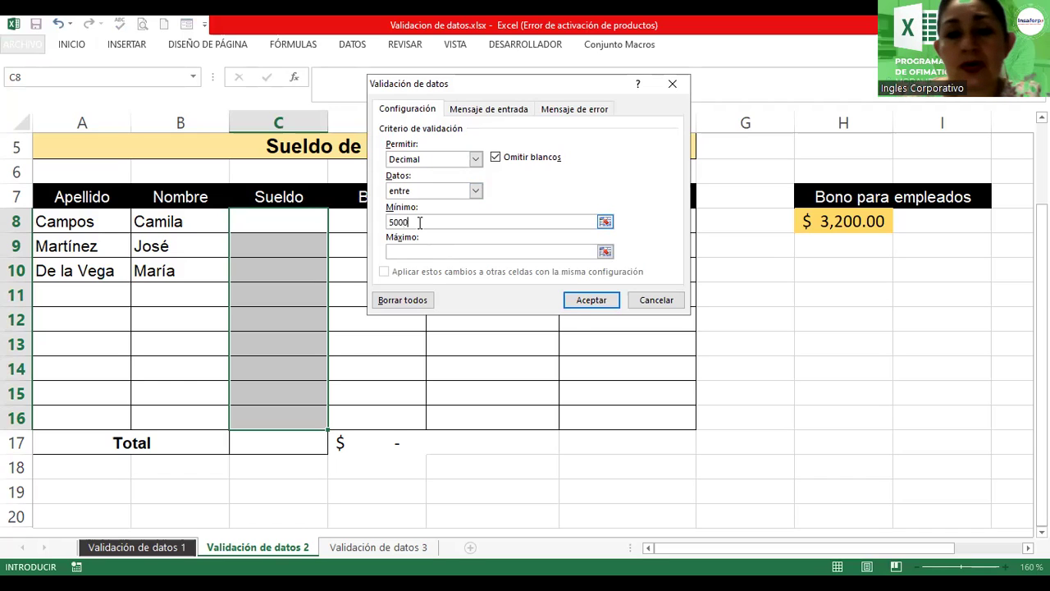
{"action": "key", "text": "BackSpace"}
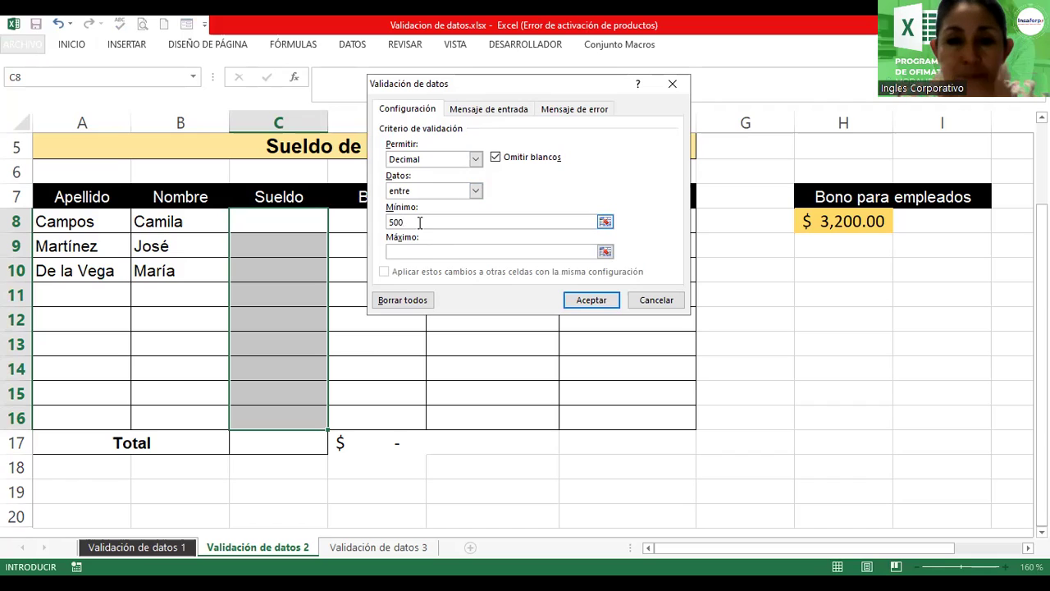
{"action": "left_click", "coordinate": [413, 252]}
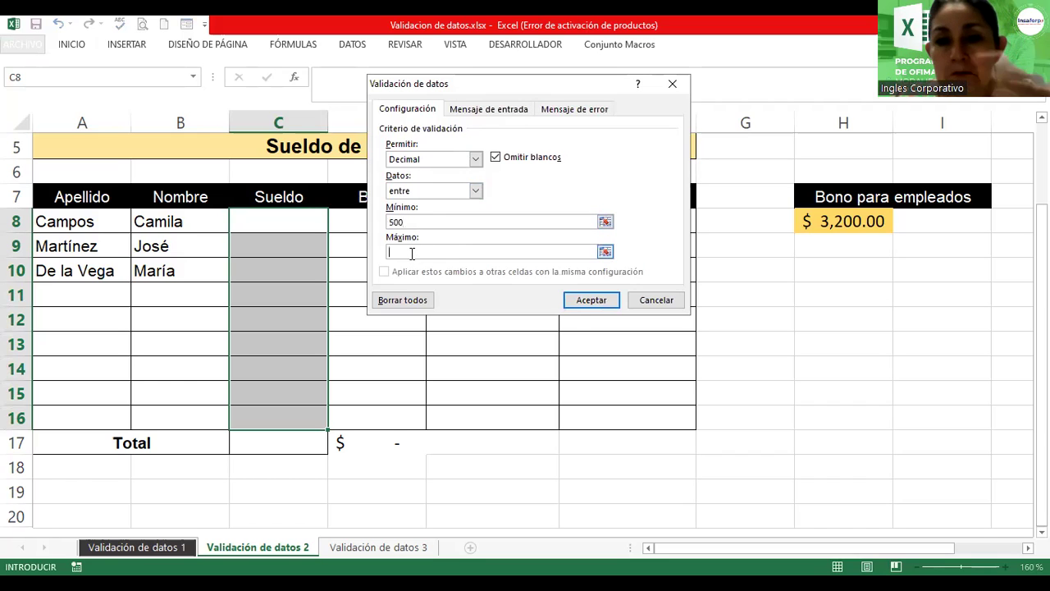
{"action": "type", "text": "1200"}
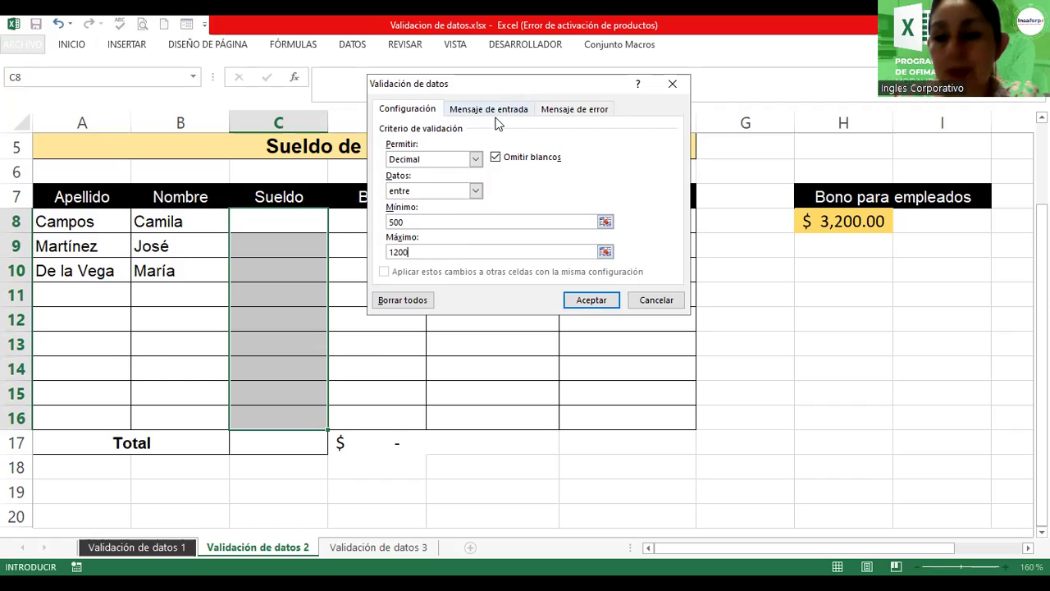
Step: Add the 'Error sueldo' alert reading 'Los sueldos ingresados no están en el rango' and apply the rule
{"action": "left_click", "coordinate": [555, 112]}
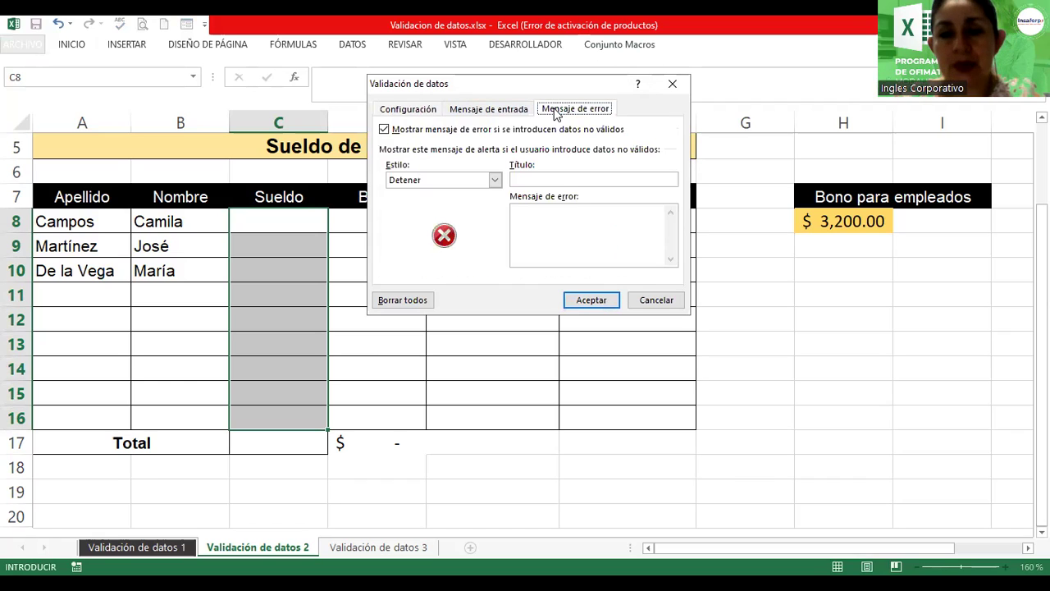
{"action": "left_click", "coordinate": [556, 174]}
{"action": "type", "text": "Error sueldo"}
{"action": "key", "text": "Tab"}
{"action": "type", "text": "Los sueldos ingresados no están en el"}
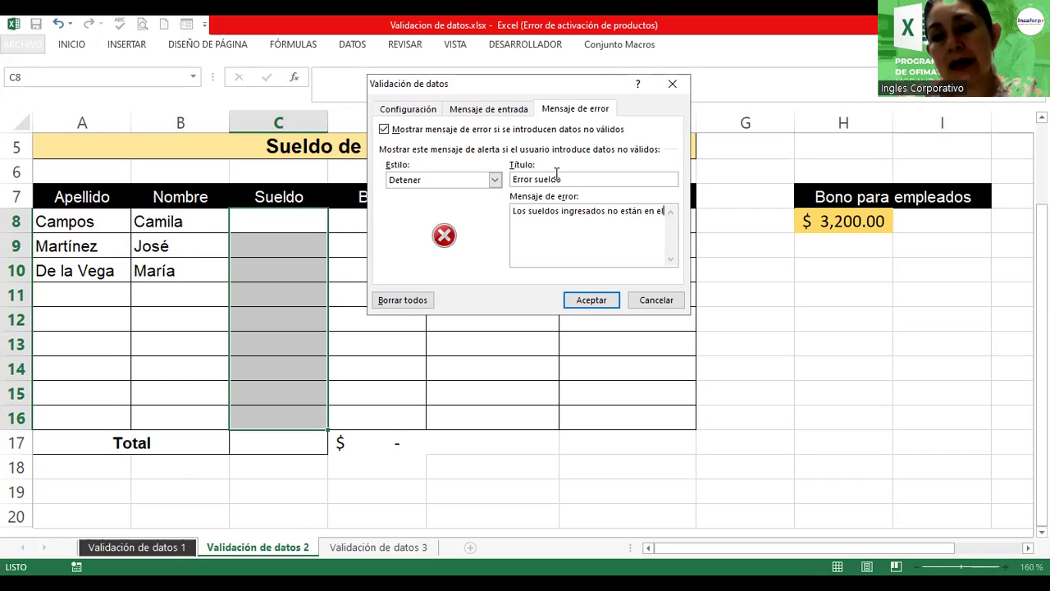
{"action": "type", "text": " rango."}
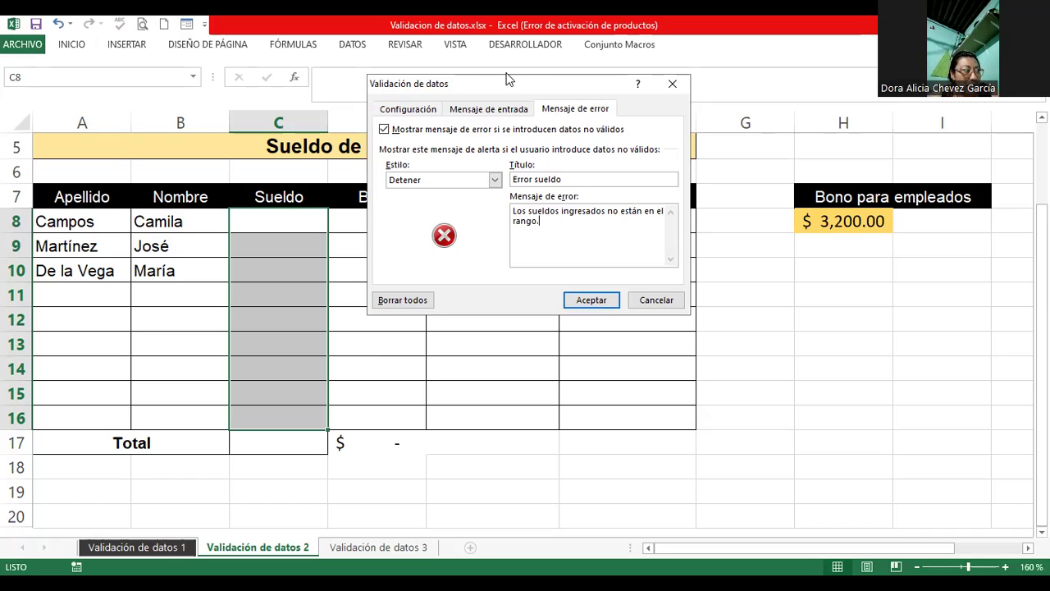
{"action": "left_click", "coordinate": [412, 112]}
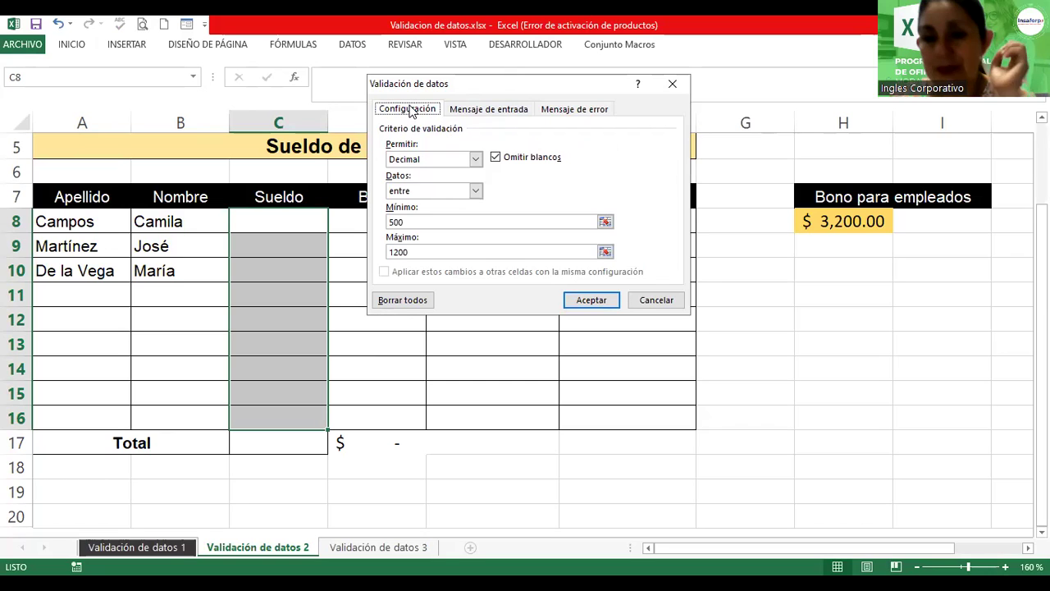
{"action": "left_click", "coordinate": [580, 115]}
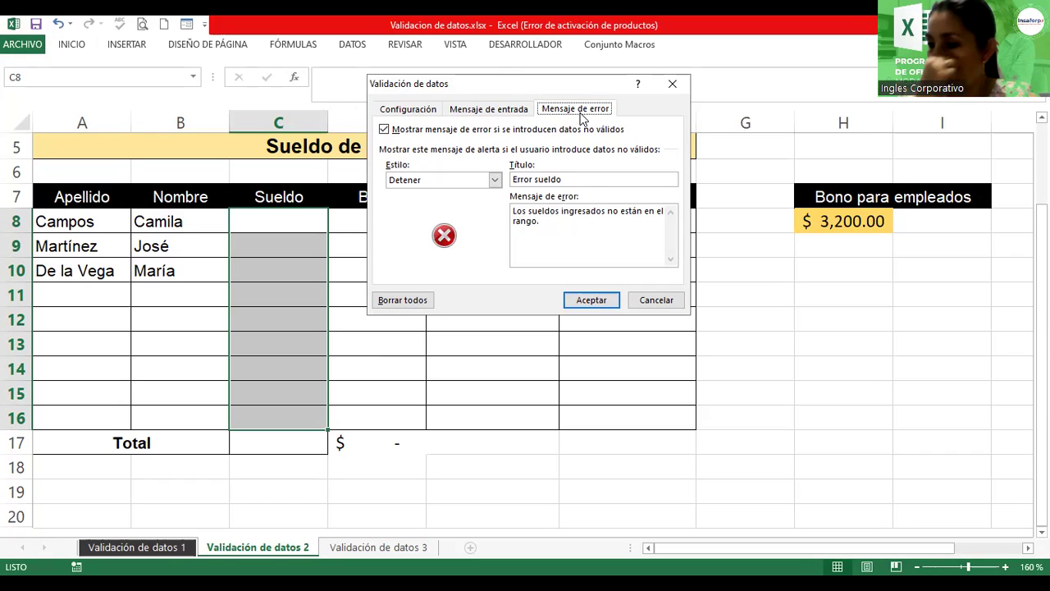
{"action": "left_click", "coordinate": [597, 300]}
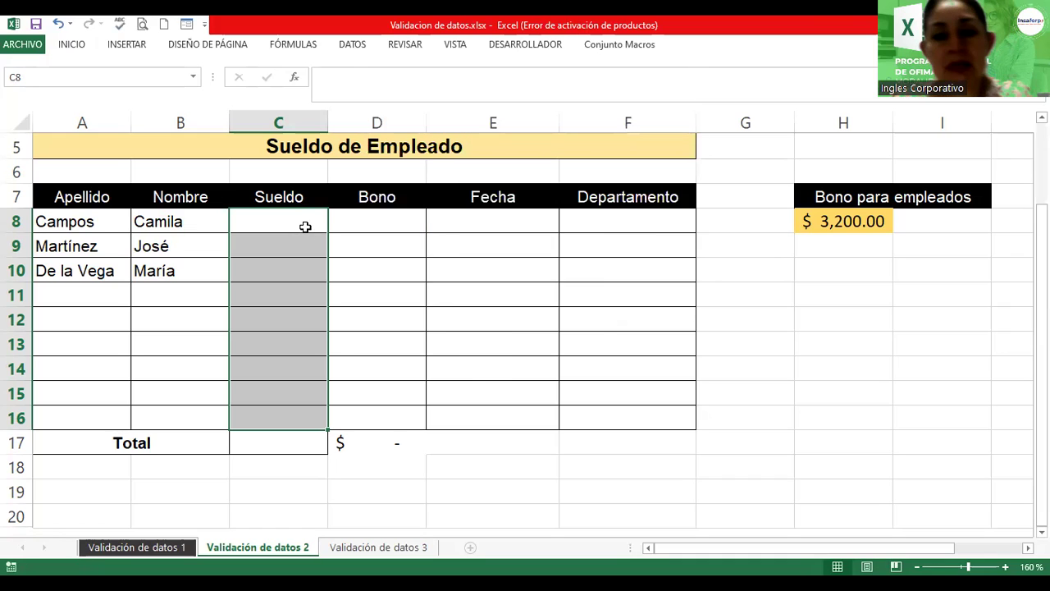
Step: Enter salaries 650.18, 1,100 (after 2000 is rejected) and 950 in C8:C10
{"action": "left_click", "coordinate": [305, 227]}
{"action": "type", "text": "6"}
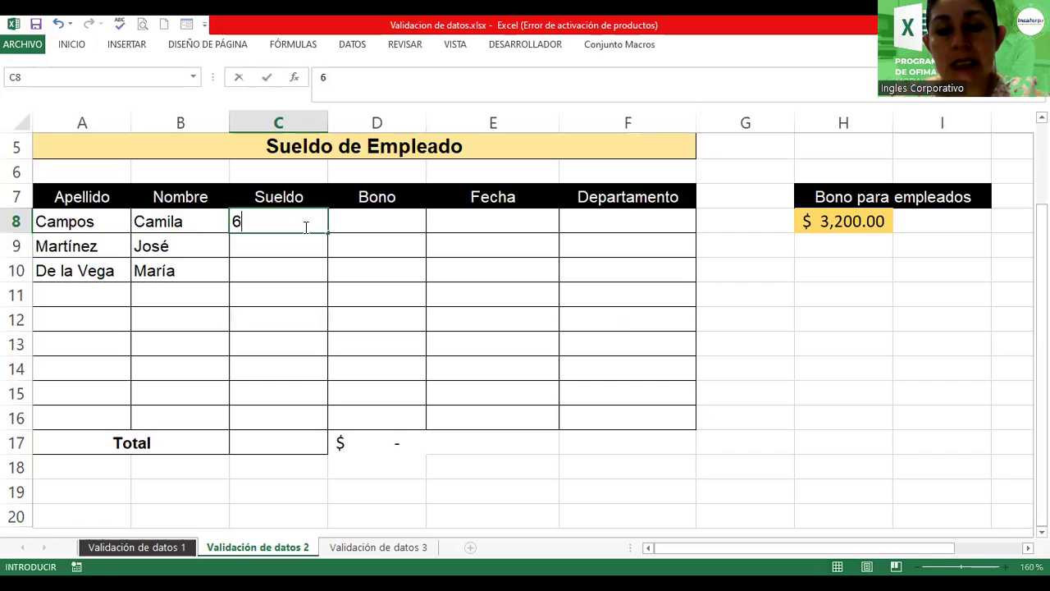
{"action": "type", "text": "50."}
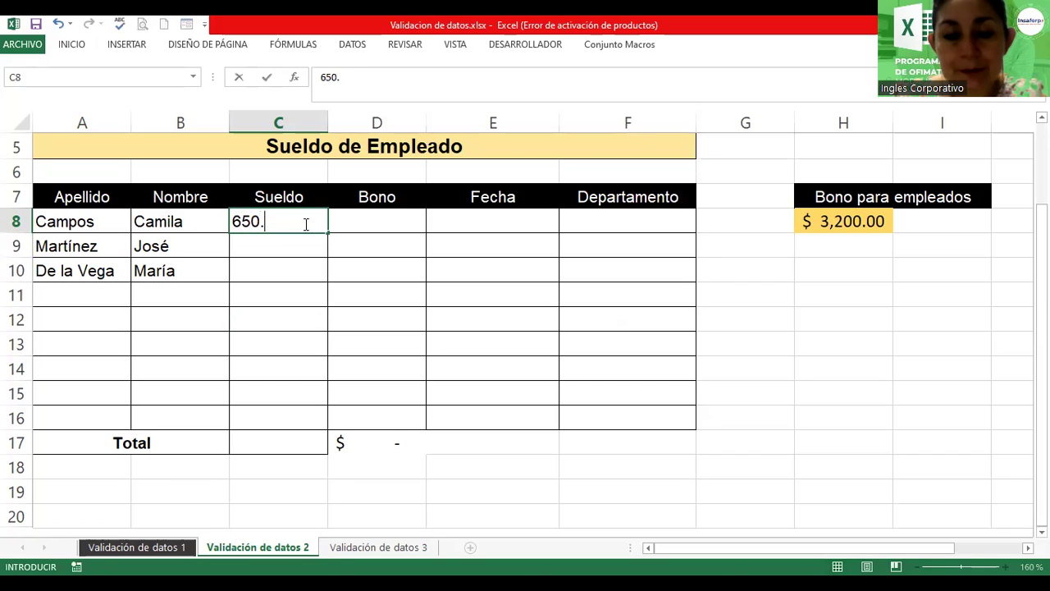
{"action": "type", "text": "18"}
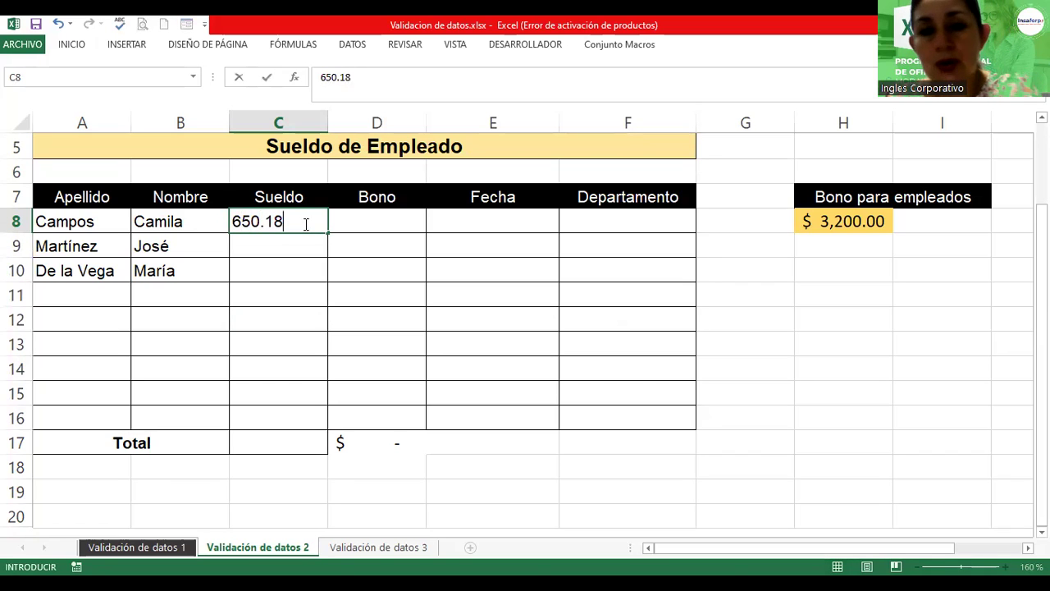
{"action": "key", "text": "Return"}
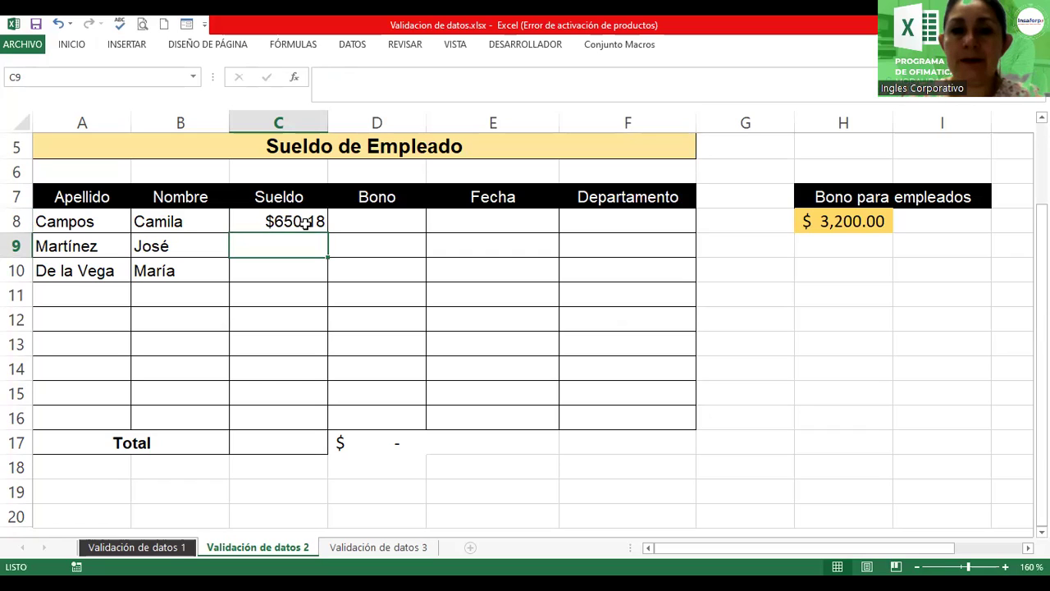
{"action": "type", "text": "200"}
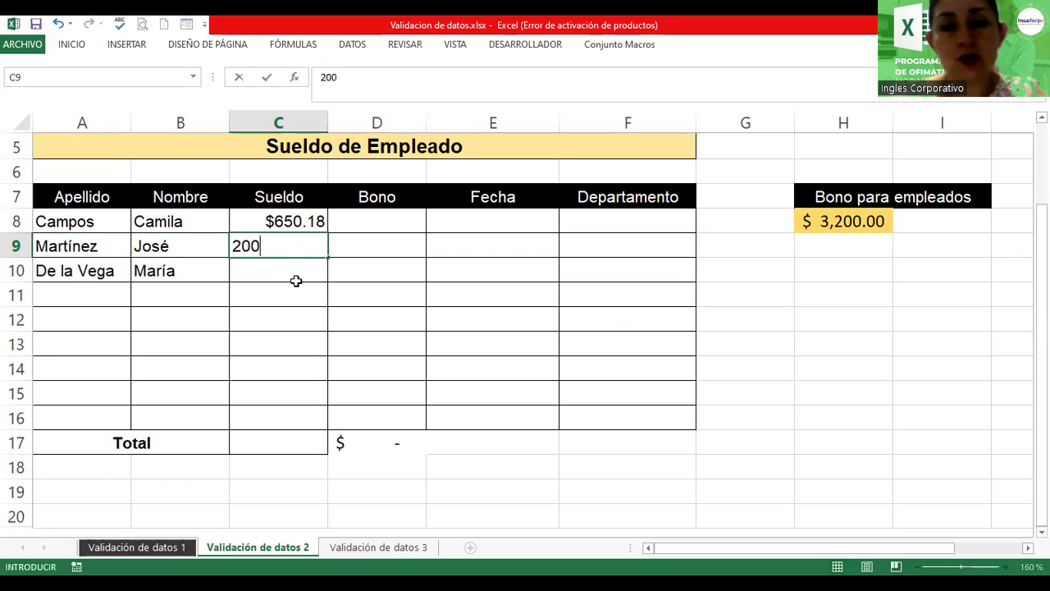
{"action": "type", "text": "0"}
{"action": "key", "text": "Return"}
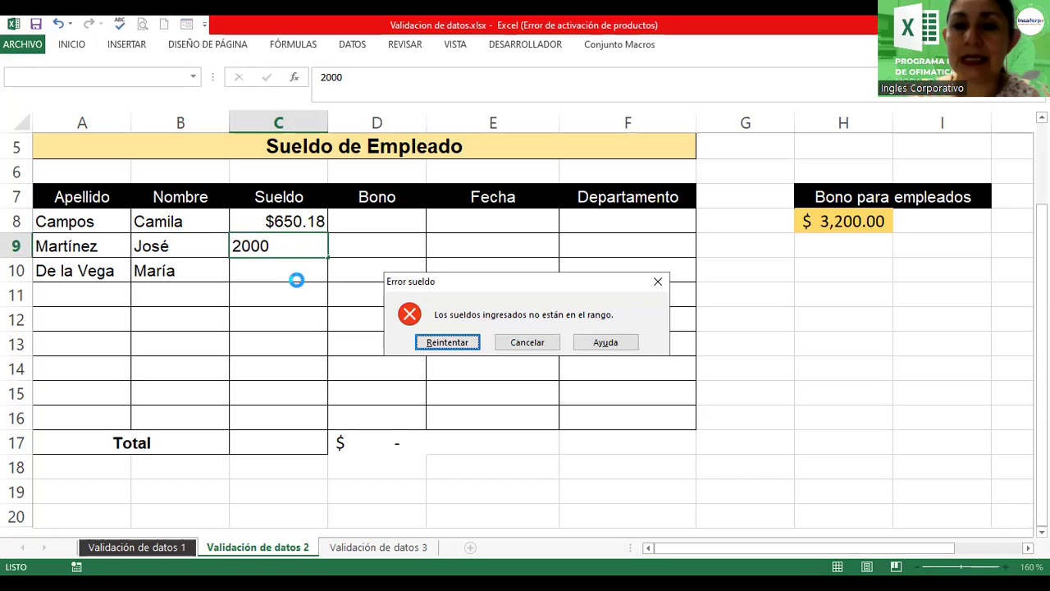
{"action": "key", "text": "Return"}
{"action": "type", "text": "1"}
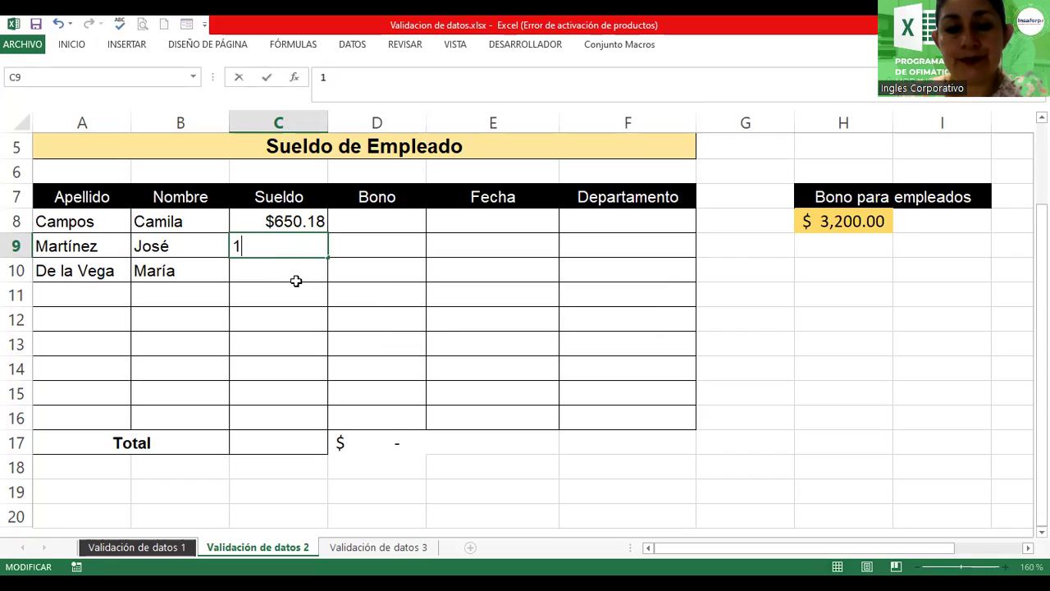
{"action": "type", "text": ",100"}
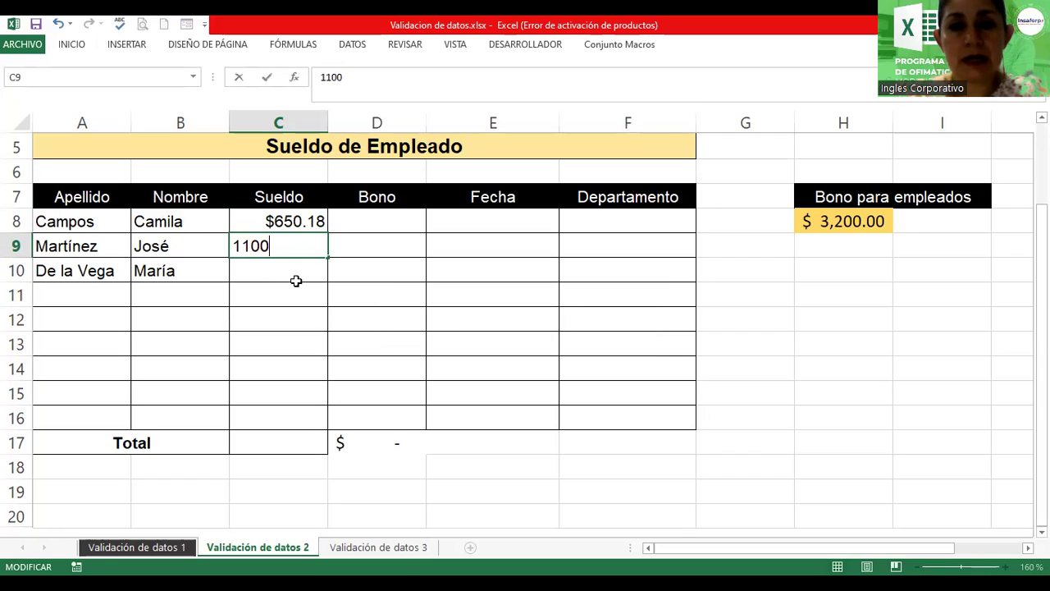
{"action": "key", "text": "Return"}
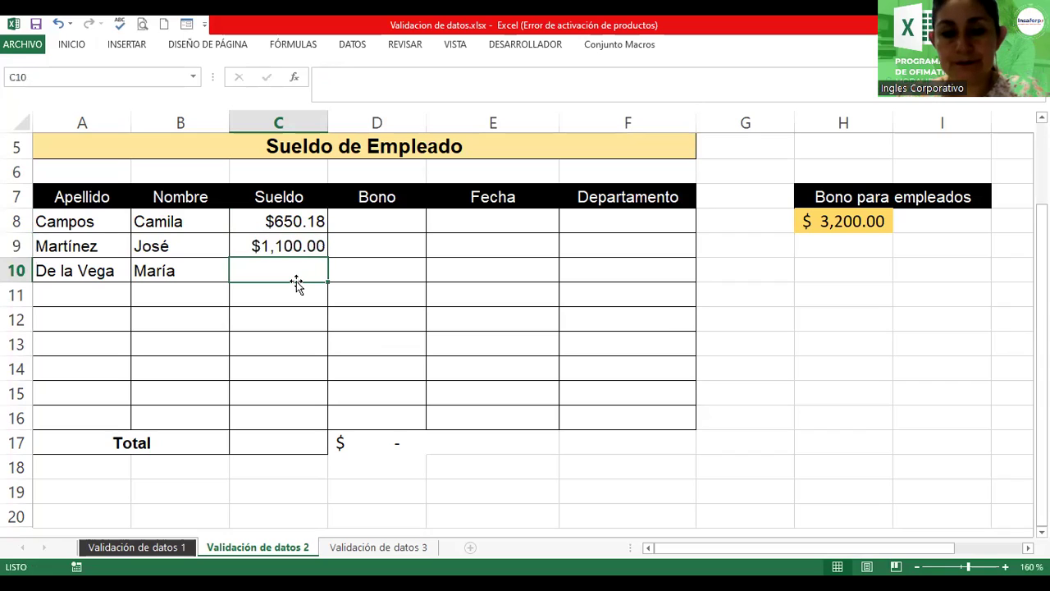
{"action": "type", "text": "950"}
{"action": "key", "text": "Return"}
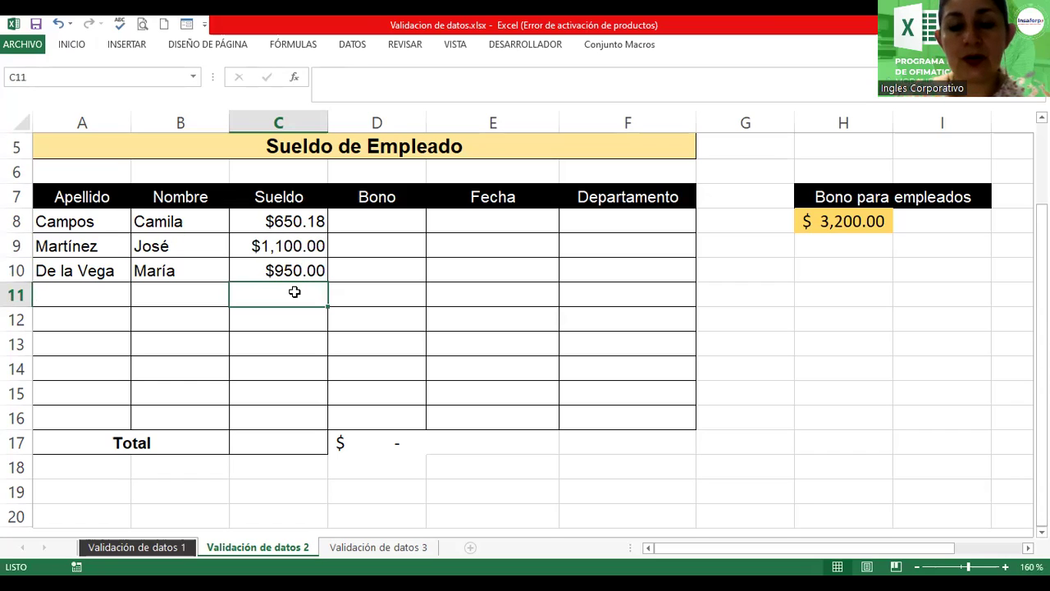
Step: Try 6000 in C11 and cancel the out-of-range salary error
{"action": "type", "text": "6000"}
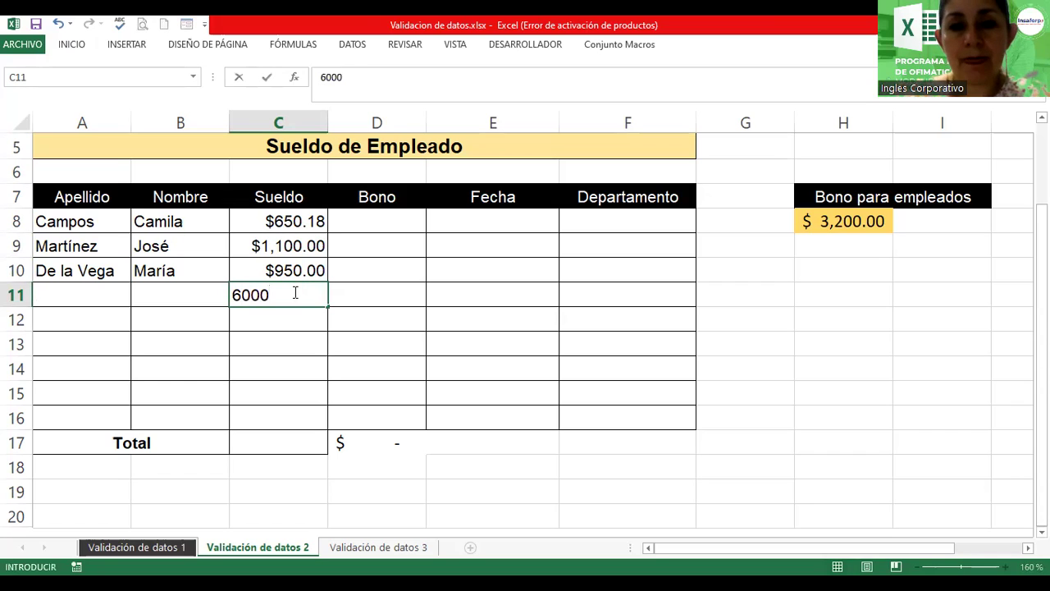
{"action": "key", "text": "Return"}
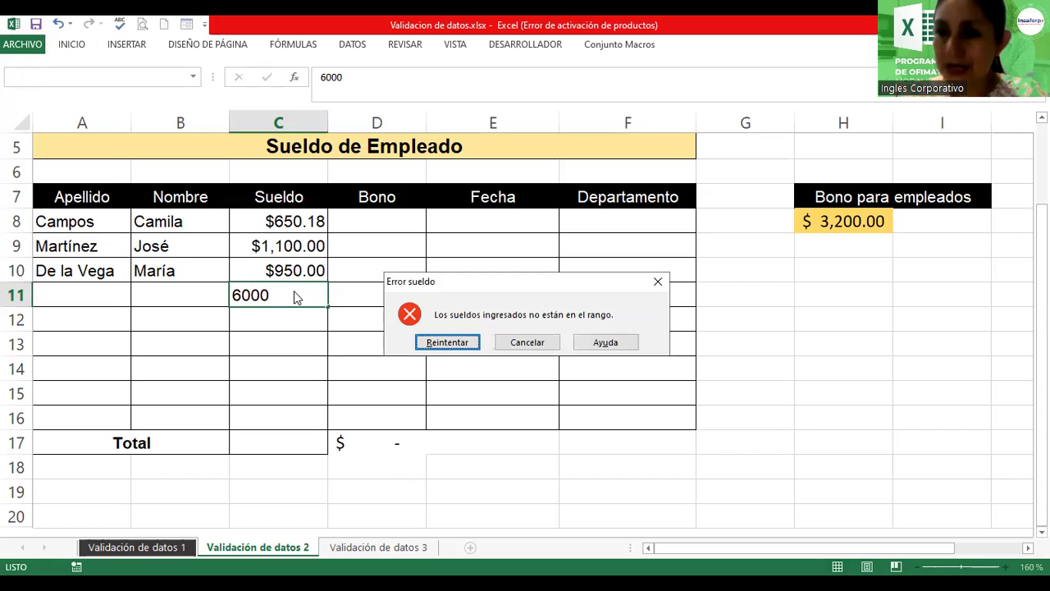
{"action": "key", "text": "Tab"}
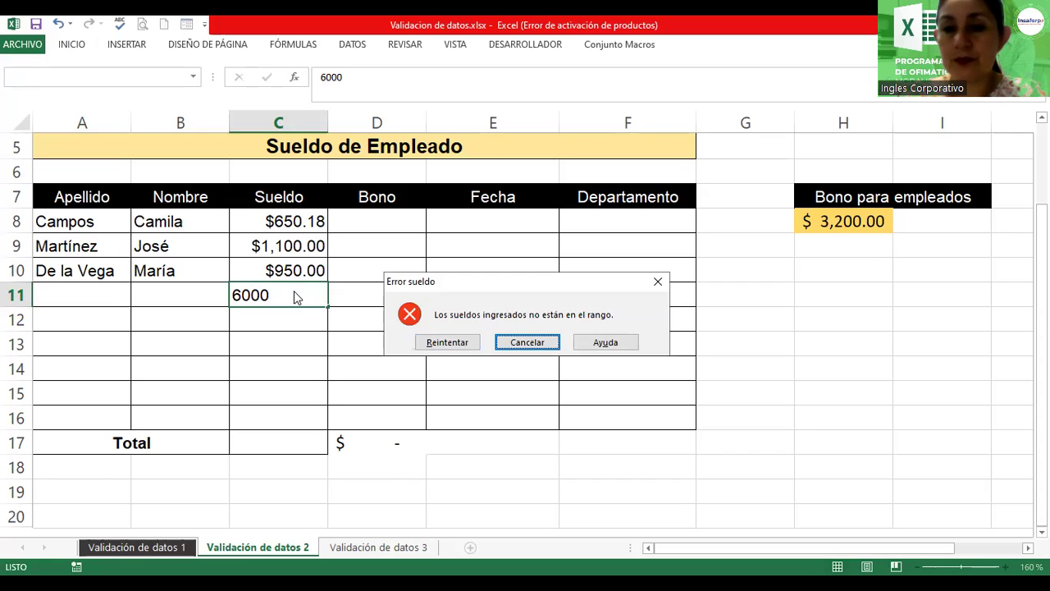
{"action": "key", "text": "Return"}
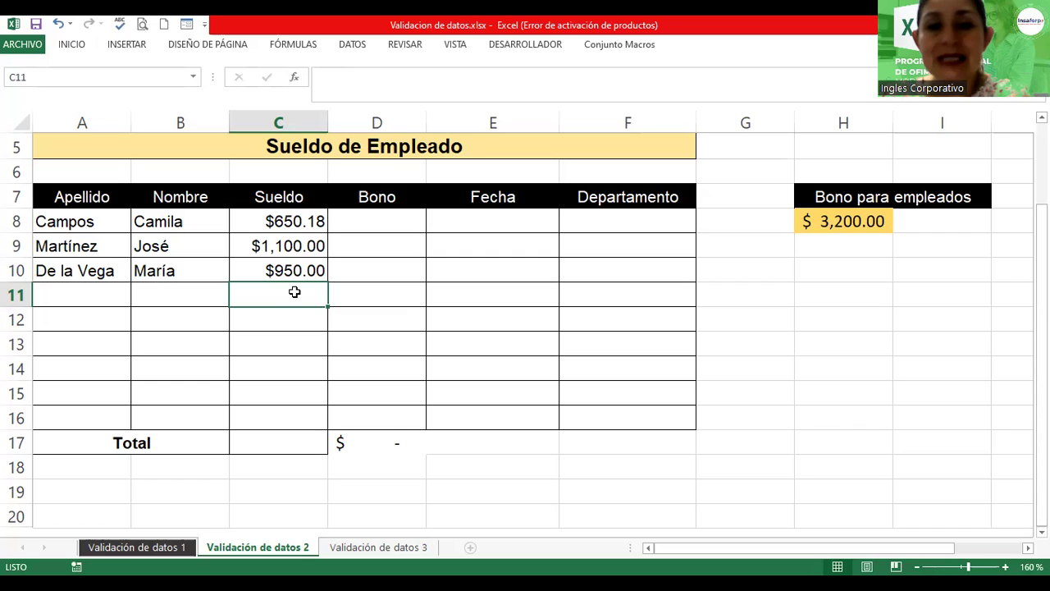
Step: Fill G8:G16 with the series 1 to 9 using Serie de relleno
{"action": "left_click", "coordinate": [725, 221]}
{"action": "type", "text": "1"}
{"action": "key", "text": "Return"}
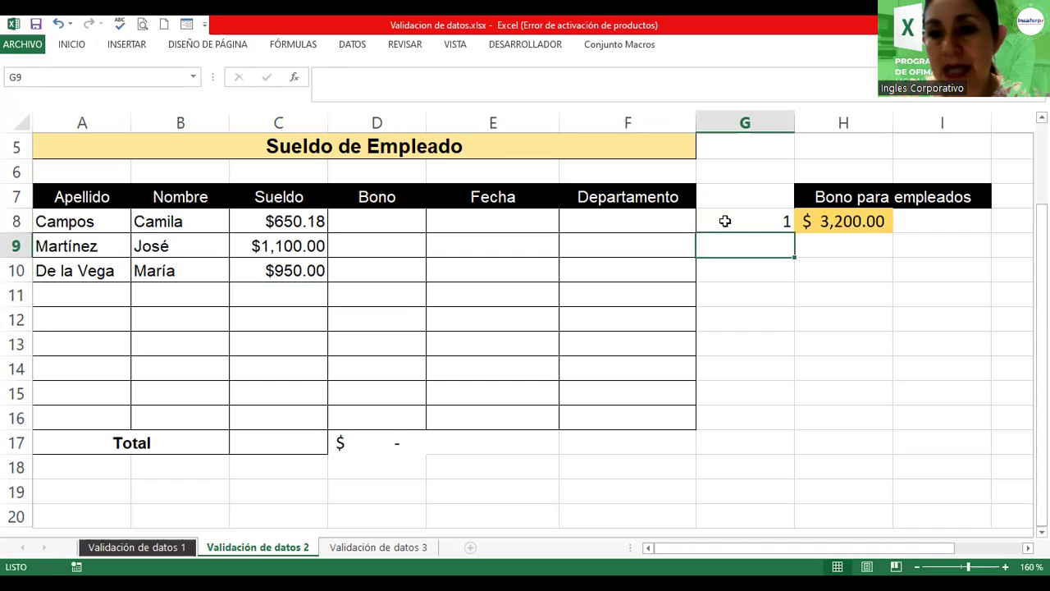
{"action": "left_click", "coordinate": [742, 220]}
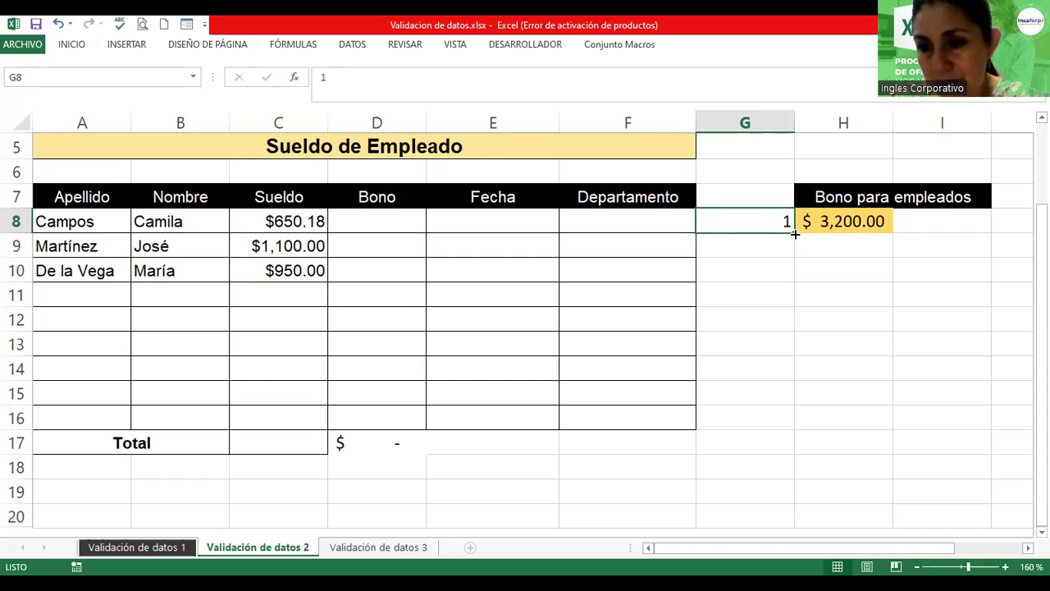
{"action": "left_click_drag", "start_coordinate": [795, 233], "coordinate": [771, 443]}
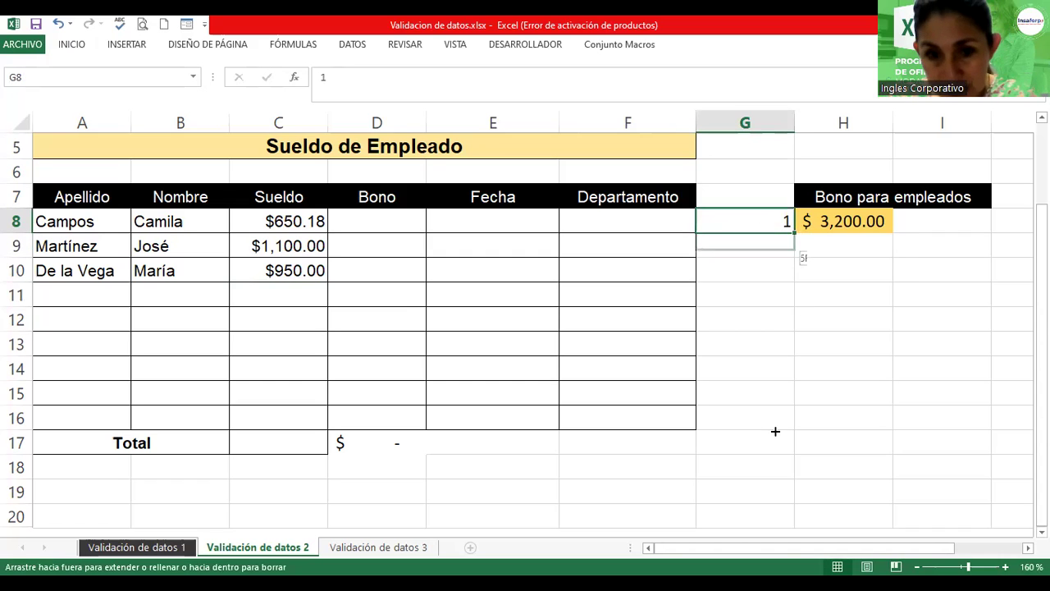
{"action": "left_click_drag", "start_coordinate": [771, 443], "coordinate": [784, 418]}
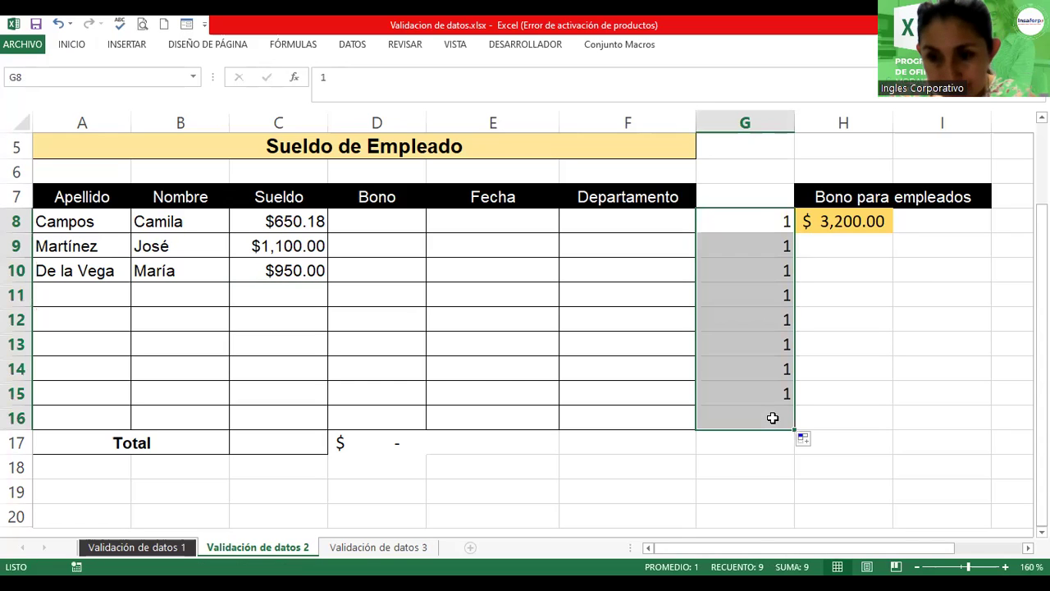
{"action": "left_click", "coordinate": [811, 440]}
{"action": "left_click", "coordinate": [829, 476]}
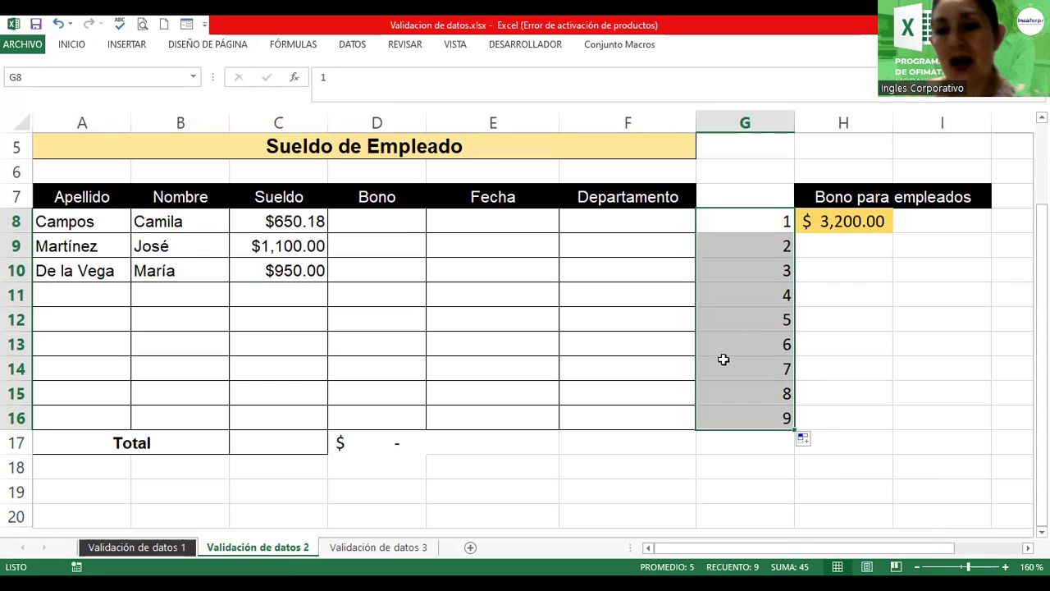
{"action": "left_click", "coordinate": [393, 216]}
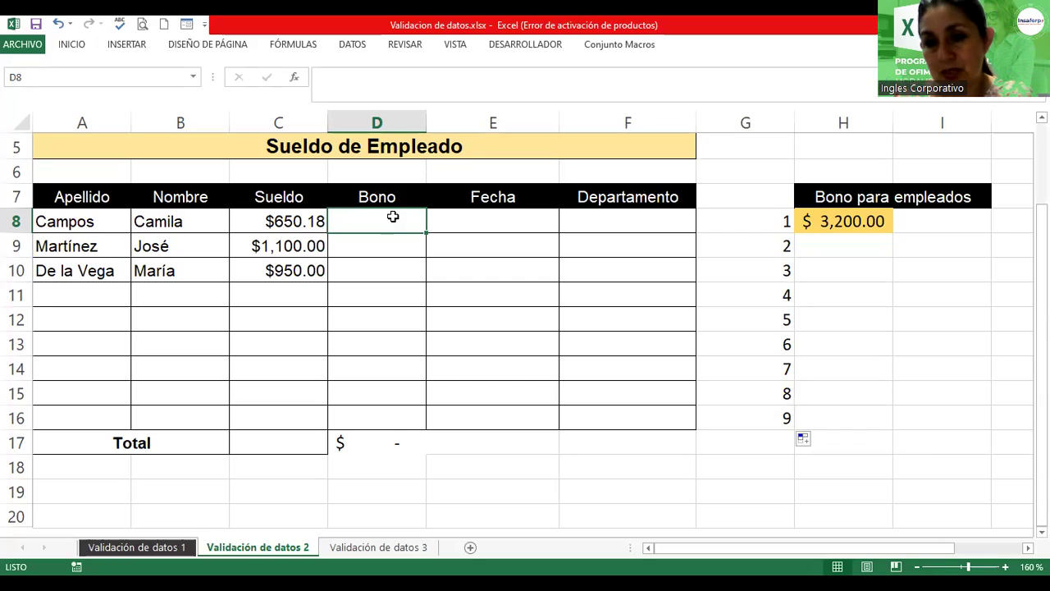
{"action": "left_click", "coordinate": [370, 442]}
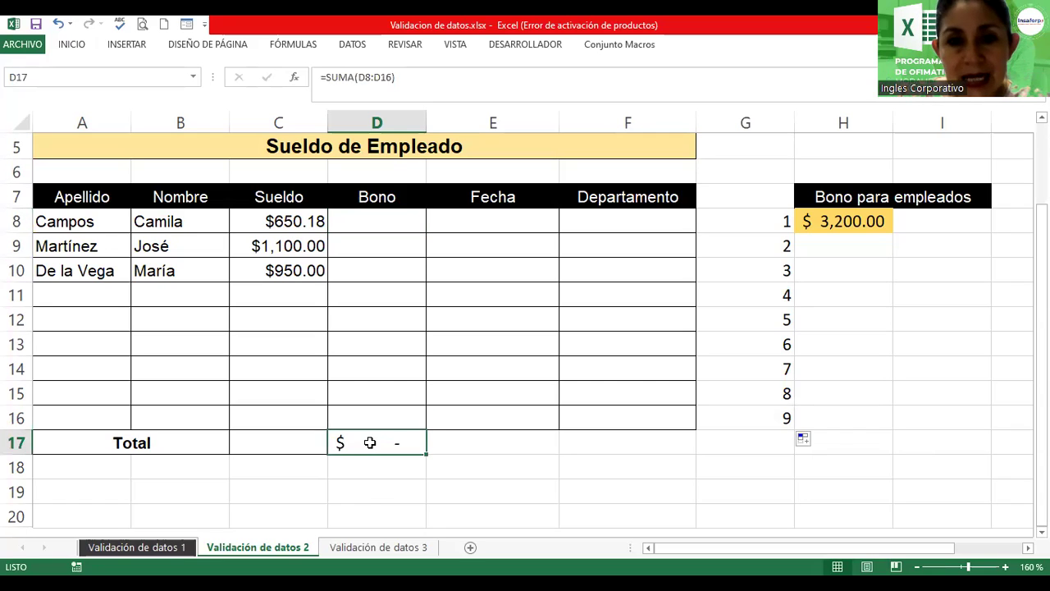
{"action": "double_click", "coordinate": [370, 443]}
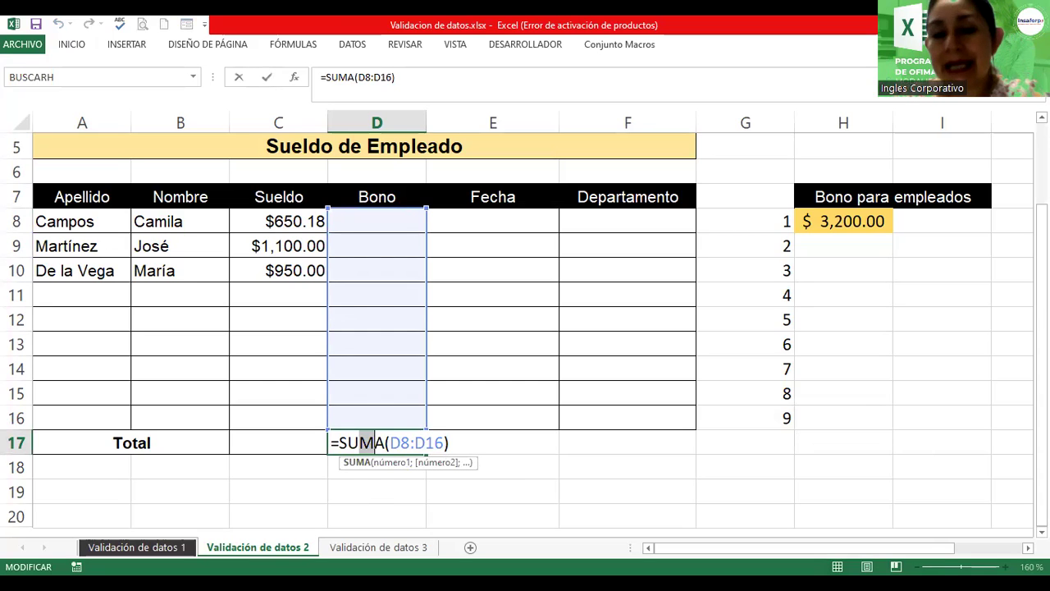
{"action": "key", "text": "ctrl+Return"}
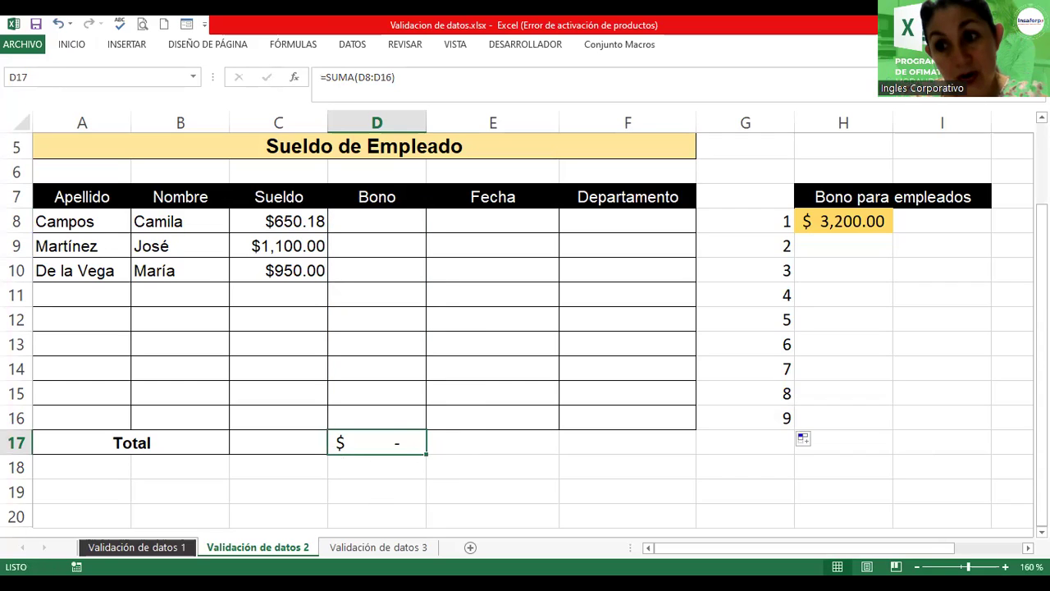
{"action": "left_click", "coordinate": [394, 292]}
{"action": "left_click", "coordinate": [373, 249]}
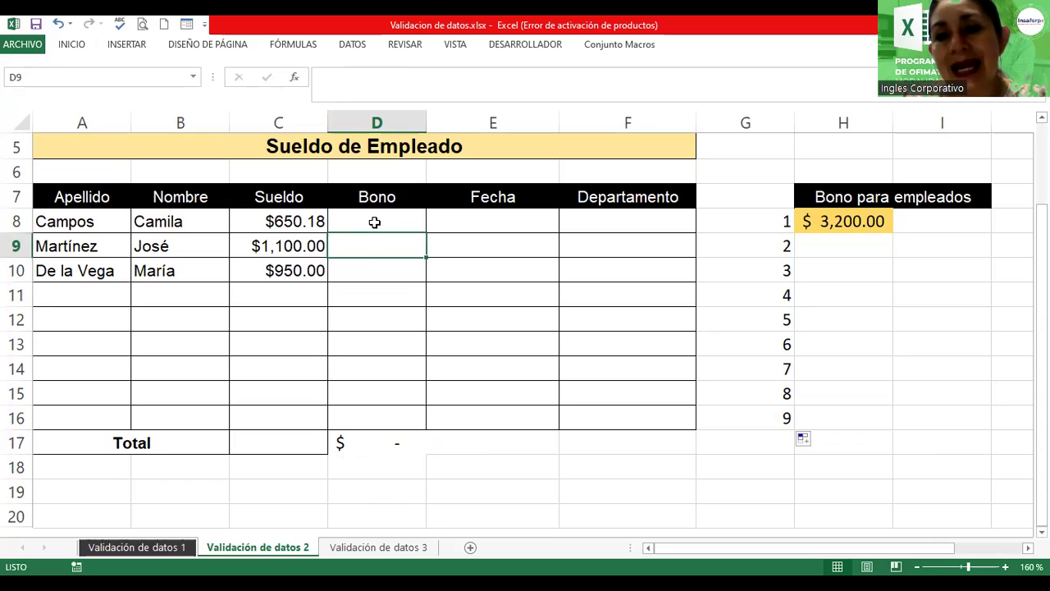
{"action": "left_click", "coordinate": [374, 223]}
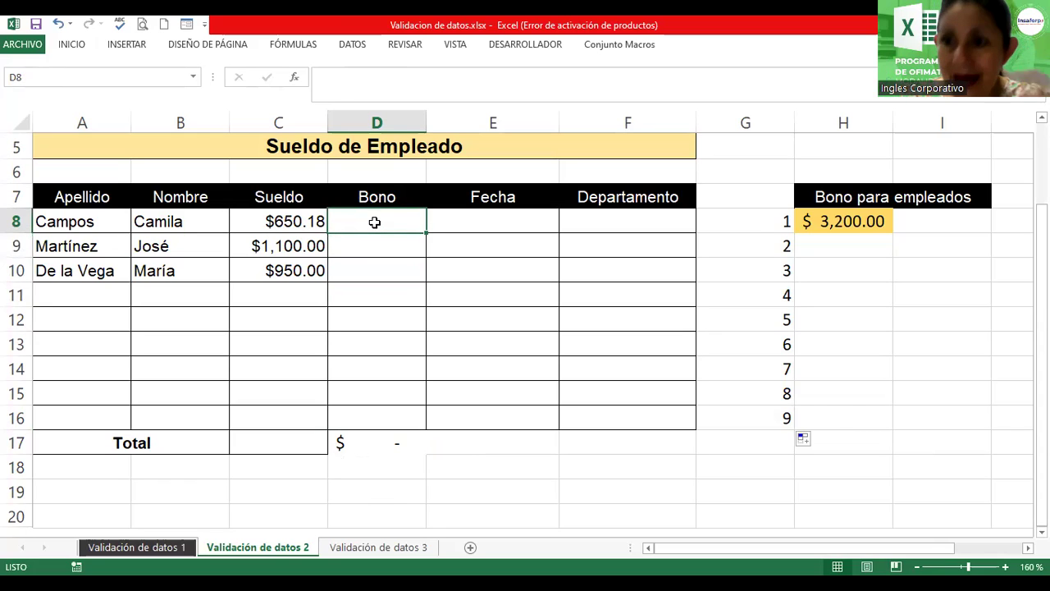
{"action": "left_click", "coordinate": [378, 324]}
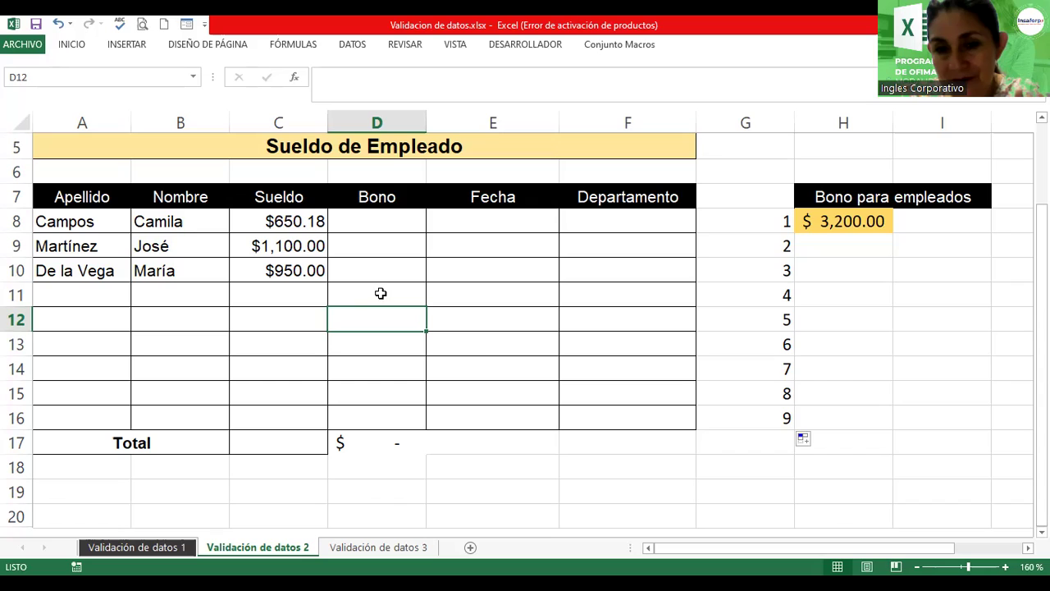
{"action": "left_click", "coordinate": [845, 223]}
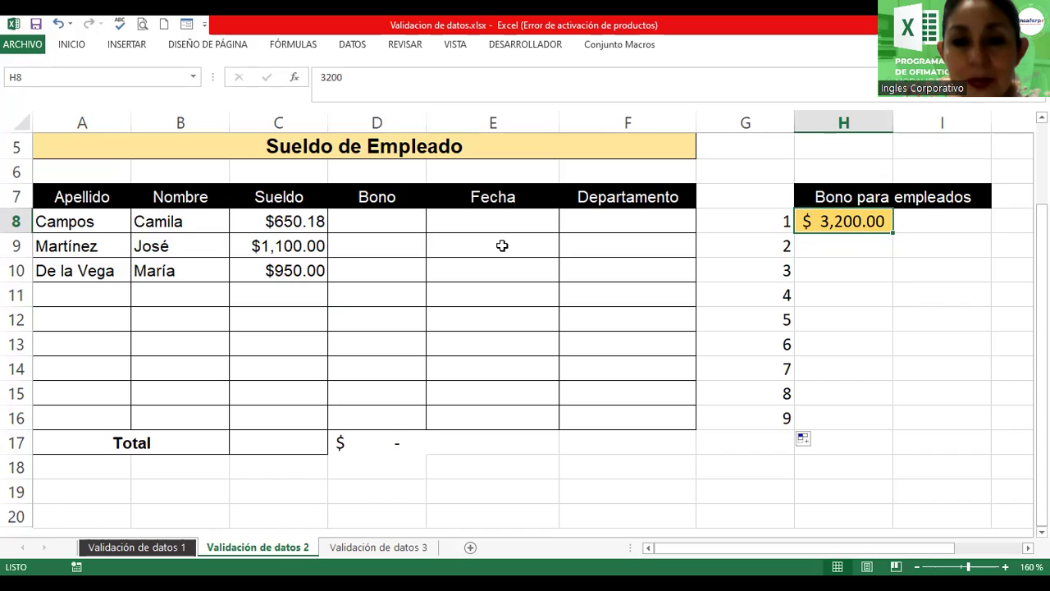
{"action": "left_click_drag", "start_coordinate": [385, 218], "coordinate": [399, 410]}
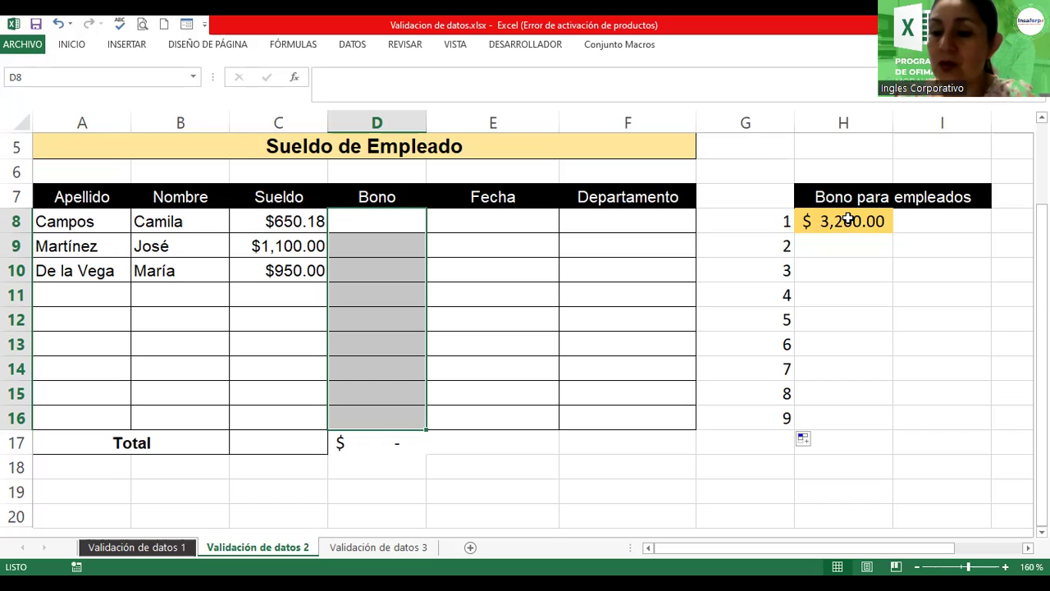
{"action": "left_click", "coordinate": [400, 262]}
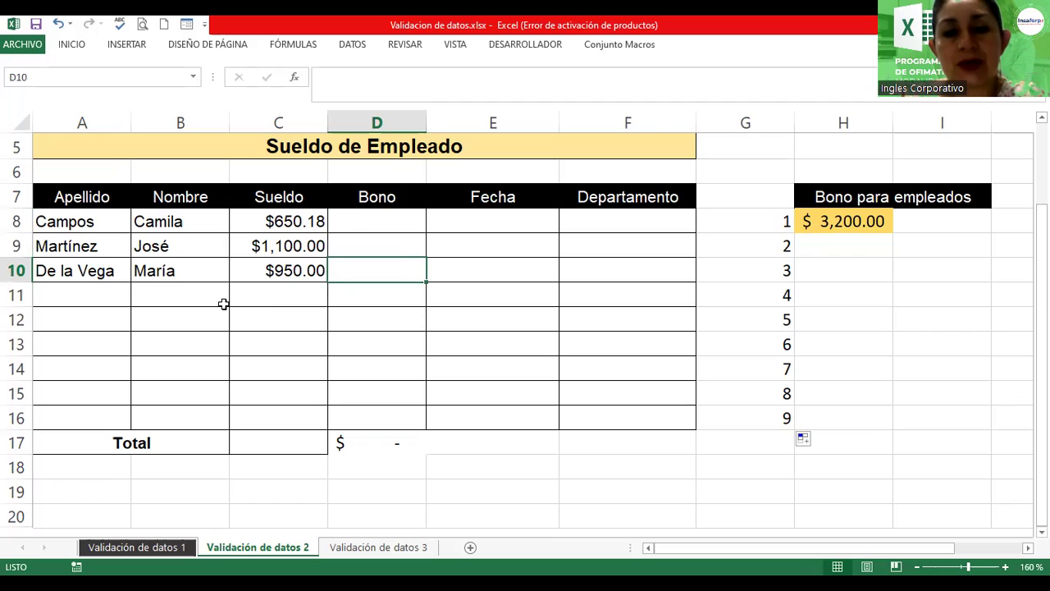
{"action": "left_click", "coordinate": [71, 295]}
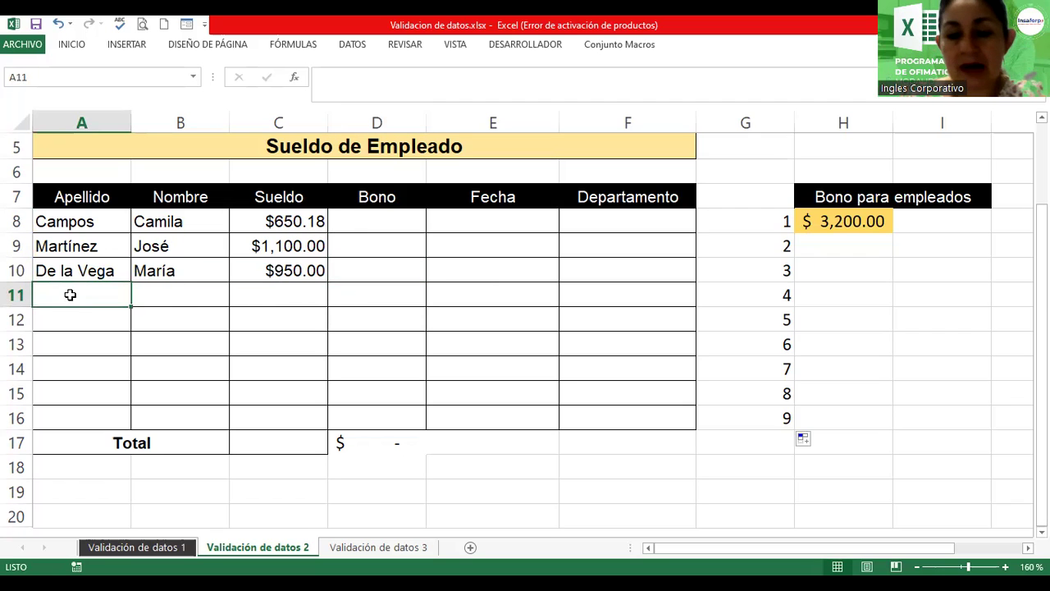
Step: Enter the surnames X, y and z in A11:A13, then select the bonus cells D8:D16
{"action": "type", "text": "apellido"}
{"action": "key", "text": "Return"}
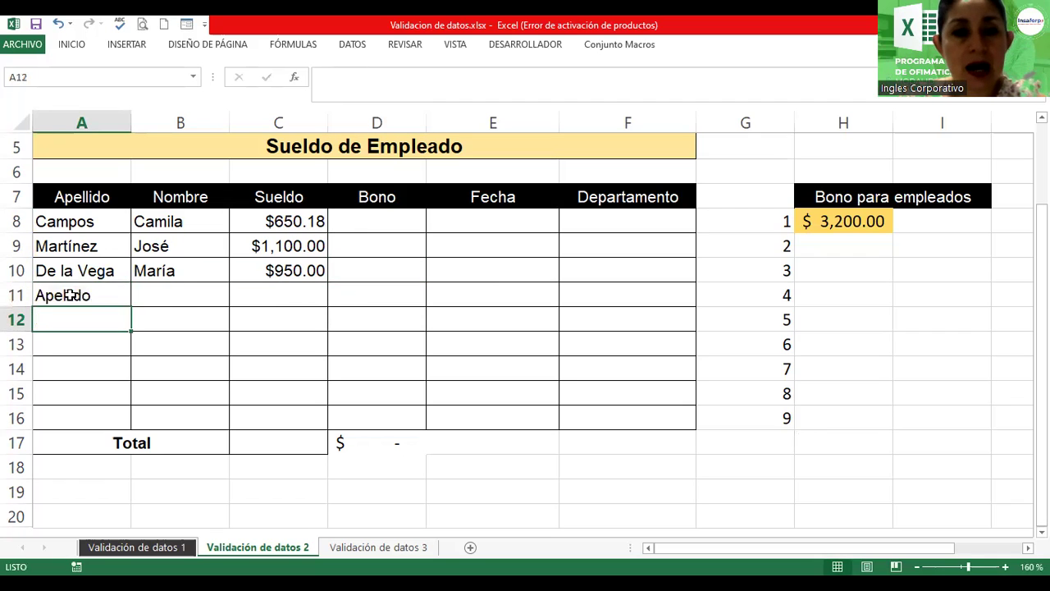
{"action": "left_click", "coordinate": [71, 296]}
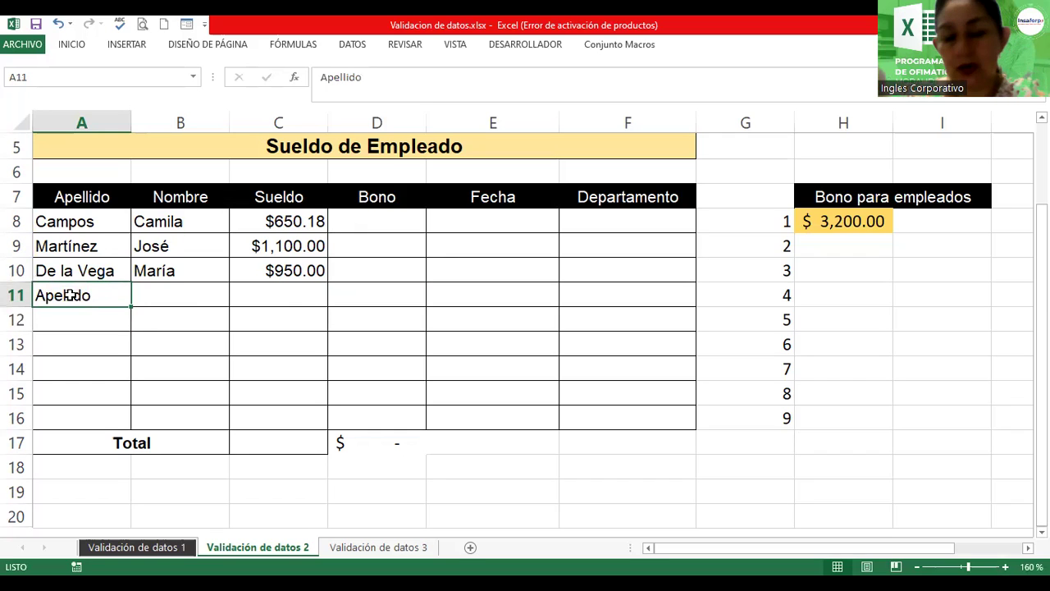
{"action": "type", "text": "X"}
{"action": "key", "text": "Return"}
{"action": "type", "text": "y"}
{"action": "key", "text": "Return"}
{"action": "type", "text": "z"}
{"action": "key", "text": "Return"}
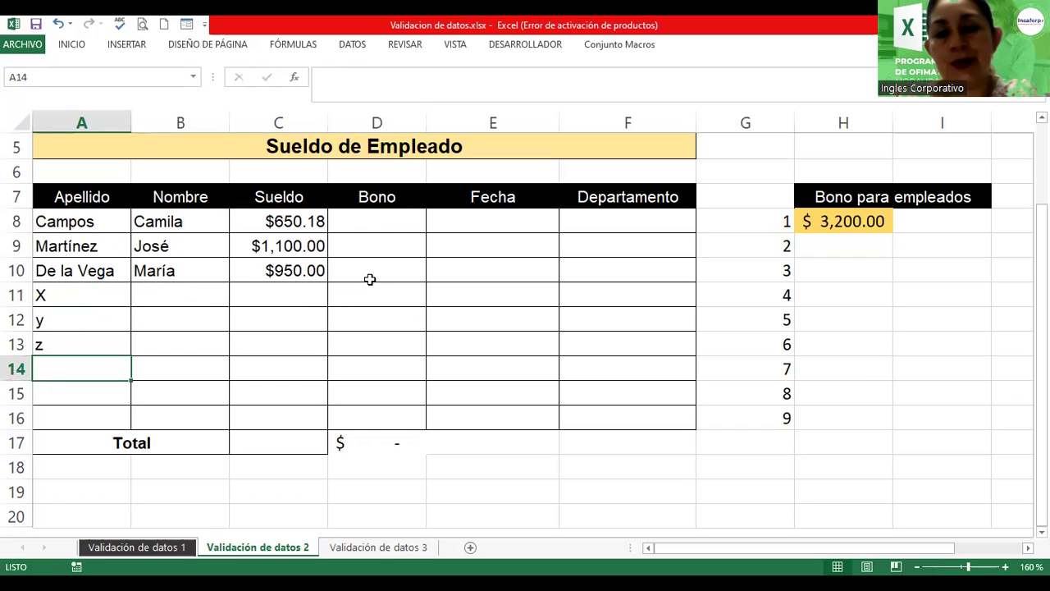
{"action": "left_click_drag", "start_coordinate": [383, 215], "coordinate": [386, 419]}
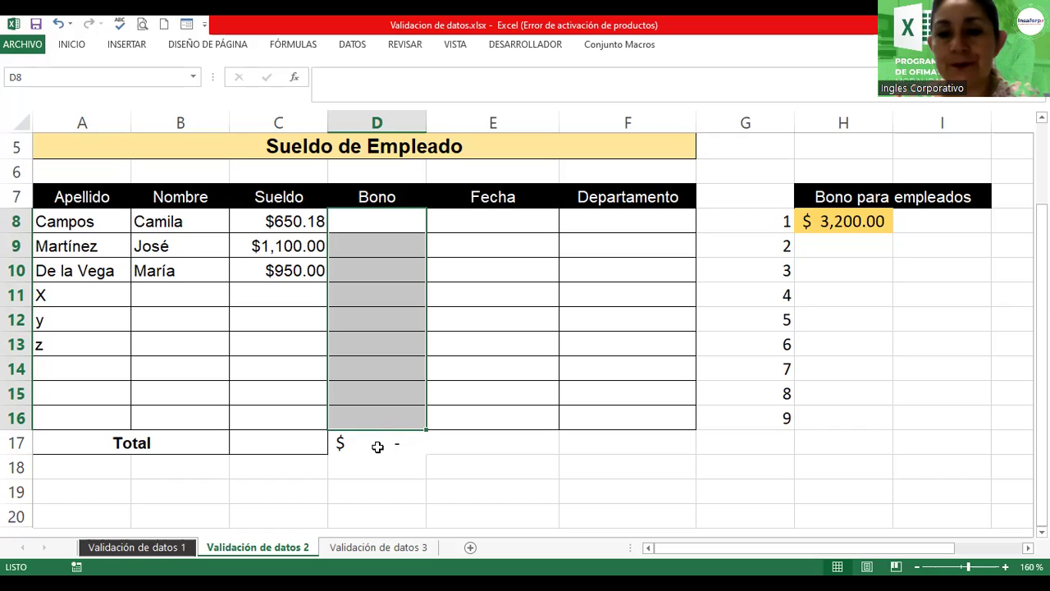
Step: Open Data Validation for D8:D16 and set the allowed type to Custom
{"action": "left_click", "coordinate": [353, 45]}
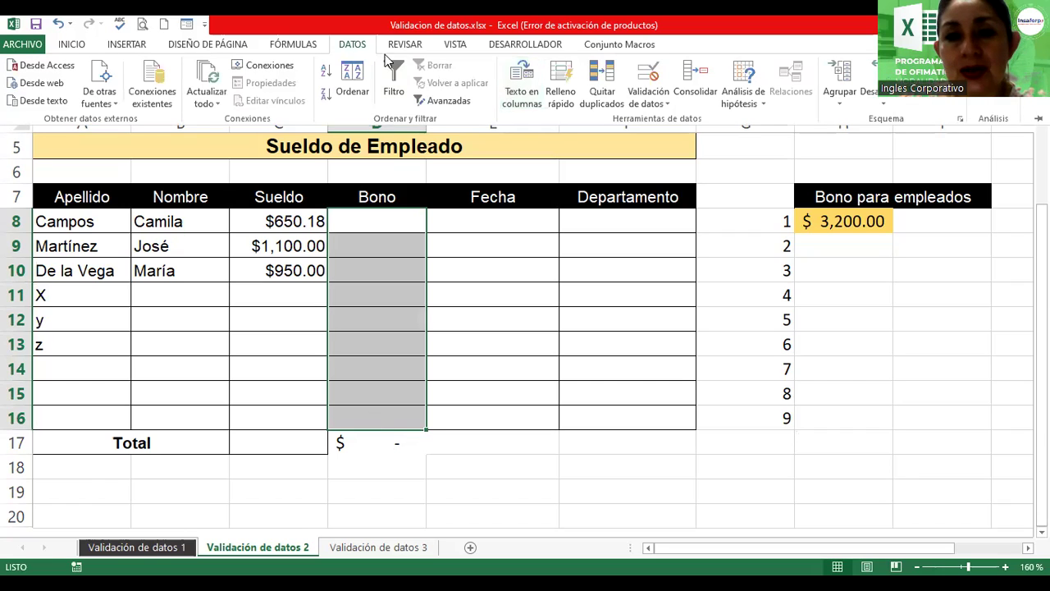
{"action": "left_click", "coordinate": [647, 103]}
{"action": "left_click", "coordinate": [646, 123]}
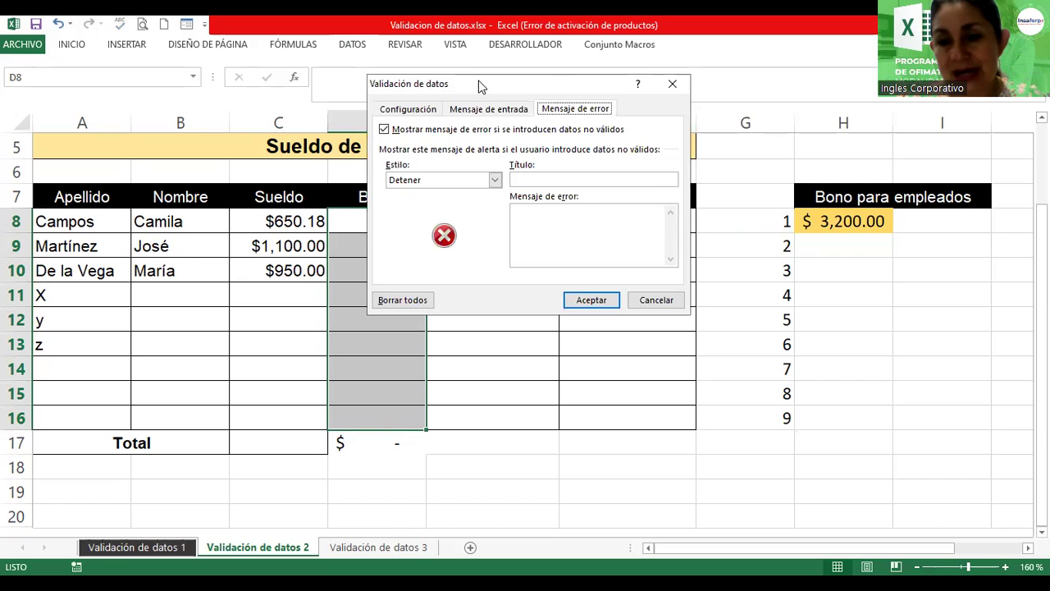
{"action": "left_click_drag", "start_coordinate": [481, 85], "coordinate": [578, 142]}
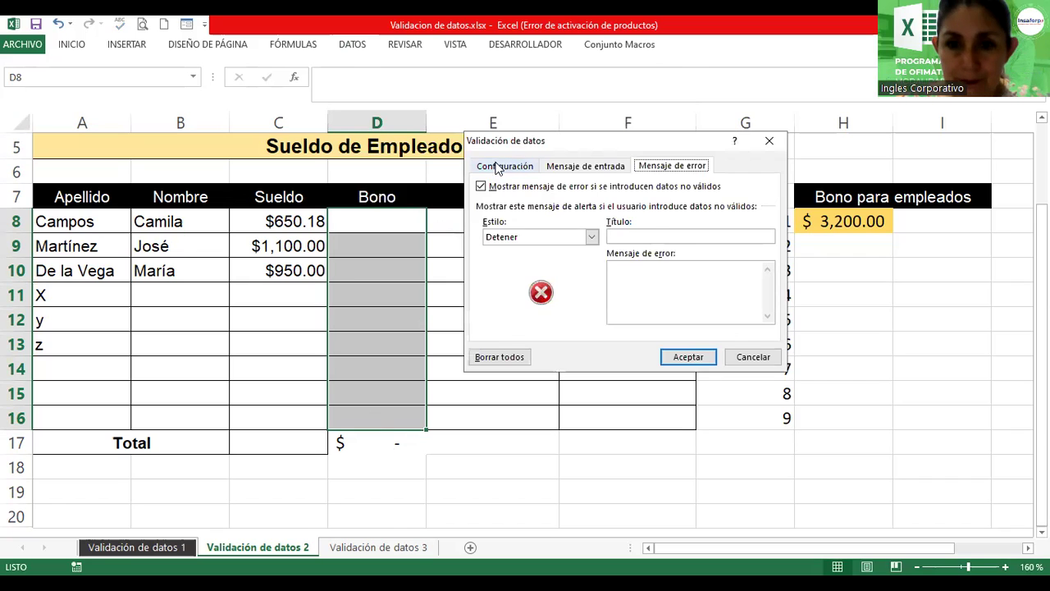
{"action": "left_click", "coordinate": [499, 167]}
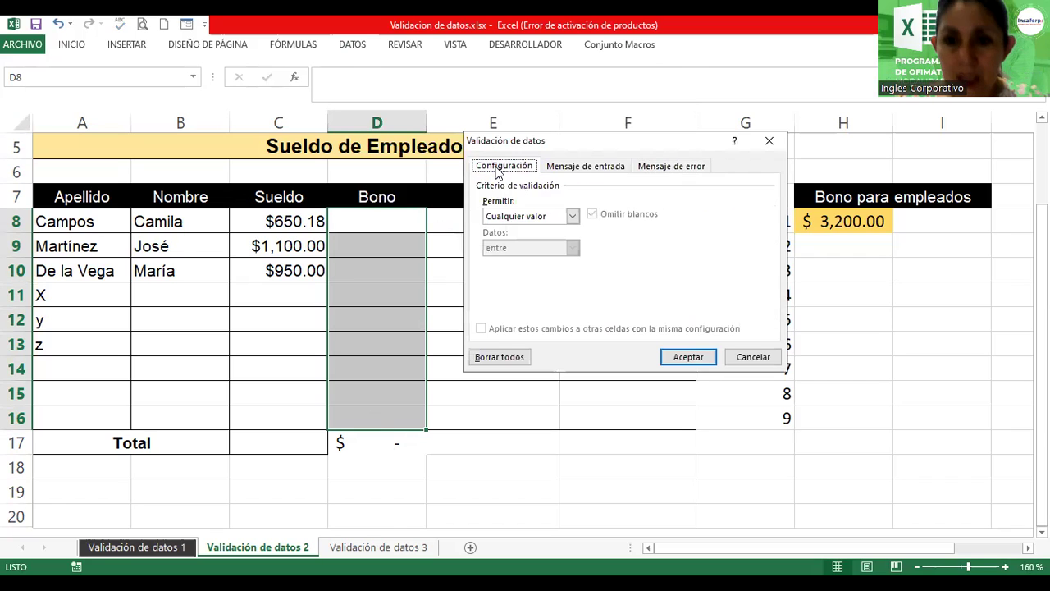
{"action": "left_click", "coordinate": [572, 216]}
{"action": "left_click", "coordinate": [515, 301]}
Step: Enter the rule =suma(D8:D16)<=$H$8 and confirm it with Aceptar
{"action": "left_click", "coordinate": [514, 280]}
{"action": "type", "text": "=suma"}
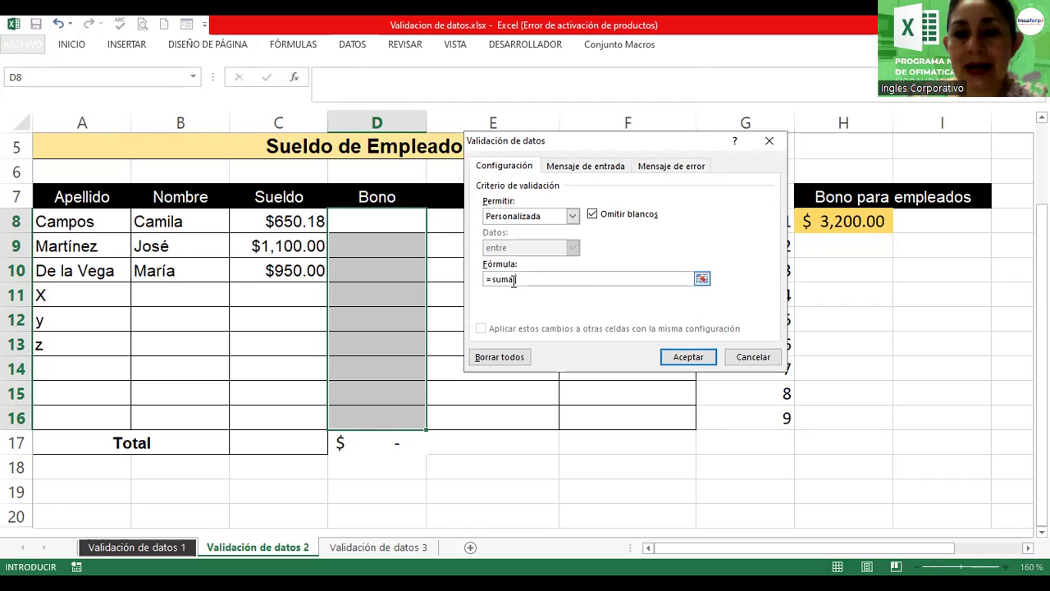
{"action": "type", "text": "("}
{"action": "left_click", "coordinate": [355, 218]}
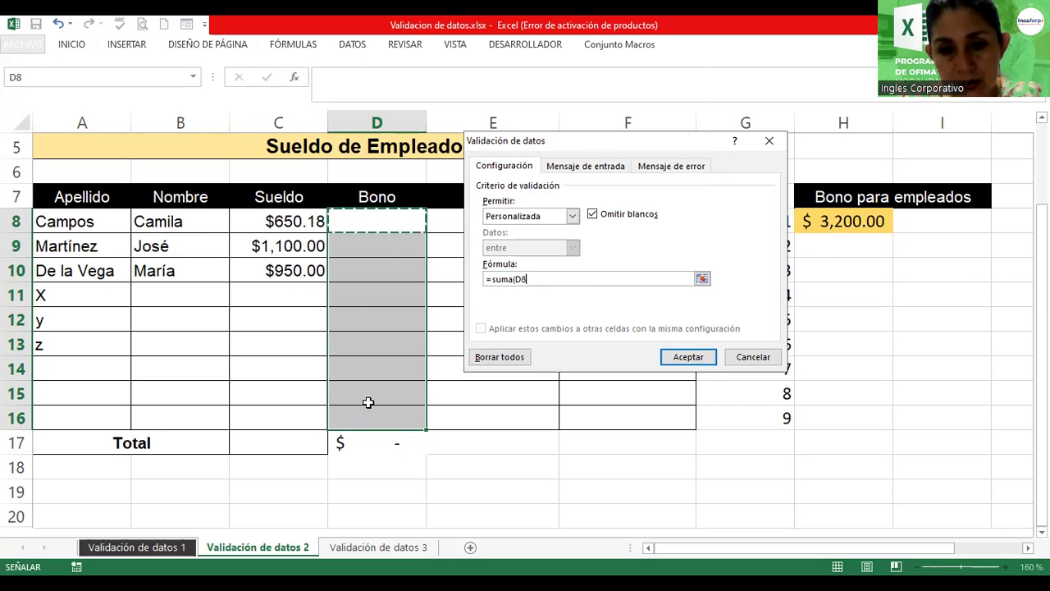
{"action": "left_click_drag", "start_coordinate": [368, 402], "coordinate": [369, 422]}
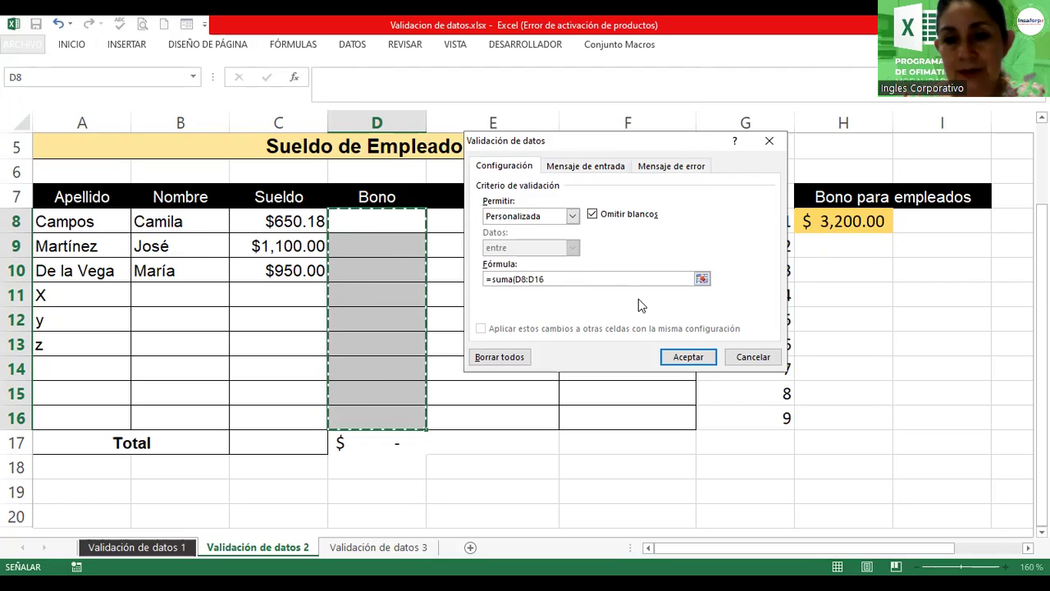
{"action": "left_click", "coordinate": [570, 277]}
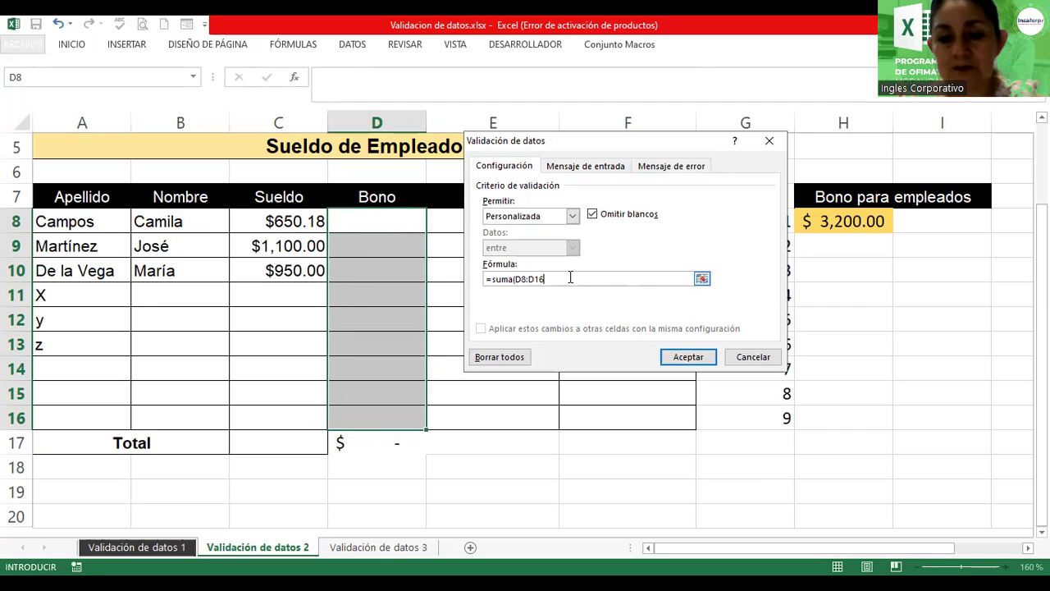
{"action": "type", "text": ")<"}
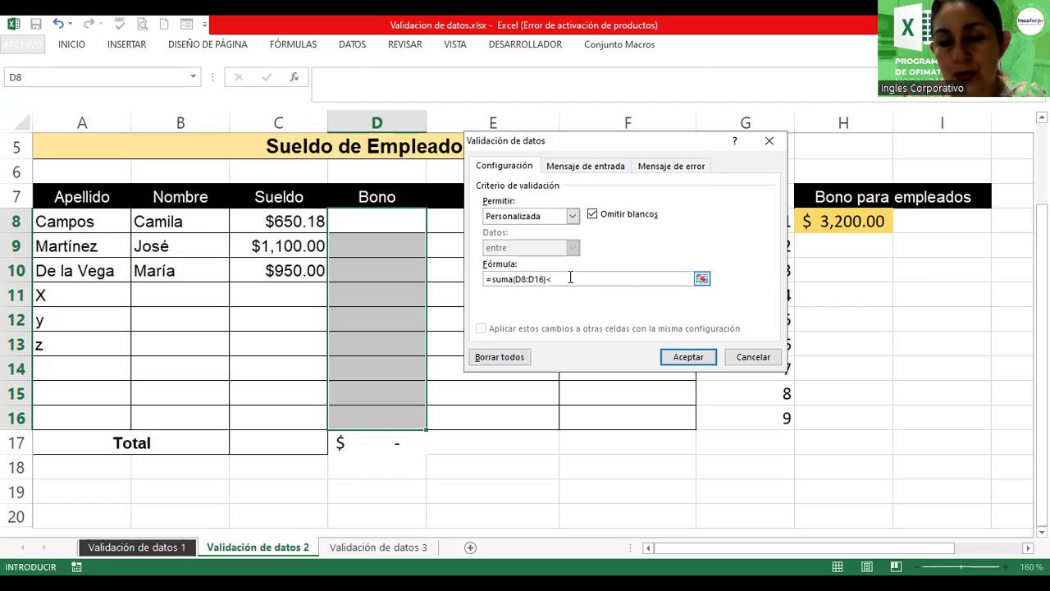
{"action": "type", "text": "="}
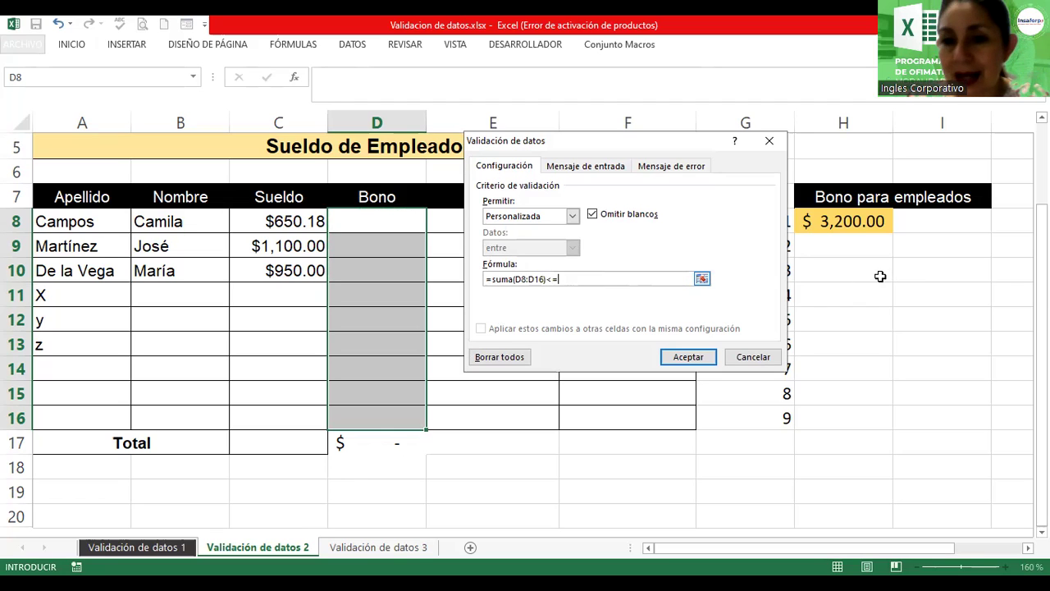
{"action": "left_click", "coordinate": [830, 219]}
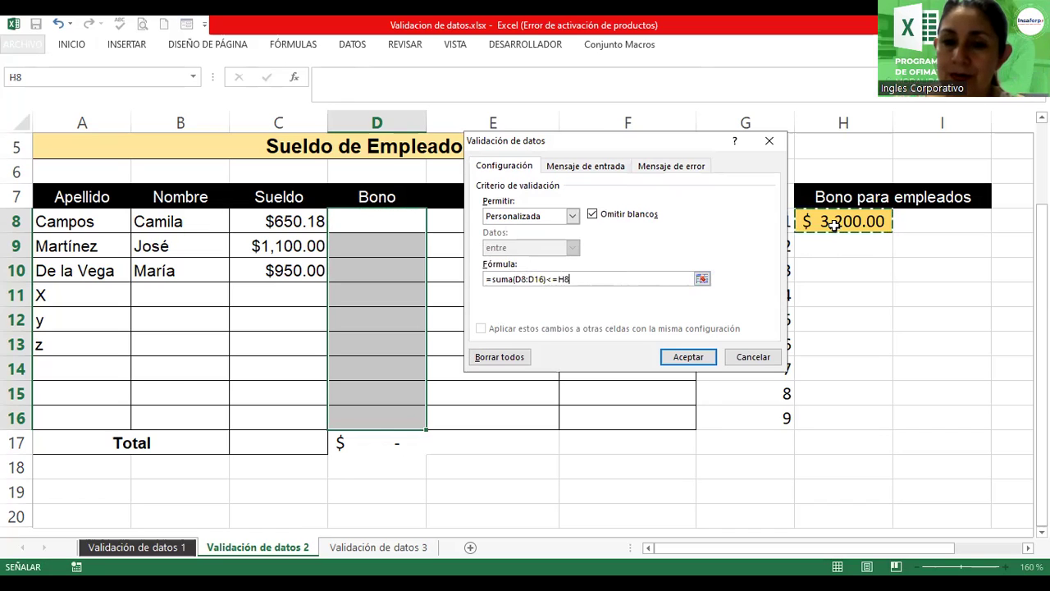
{"action": "left_click", "coordinate": [565, 279]}
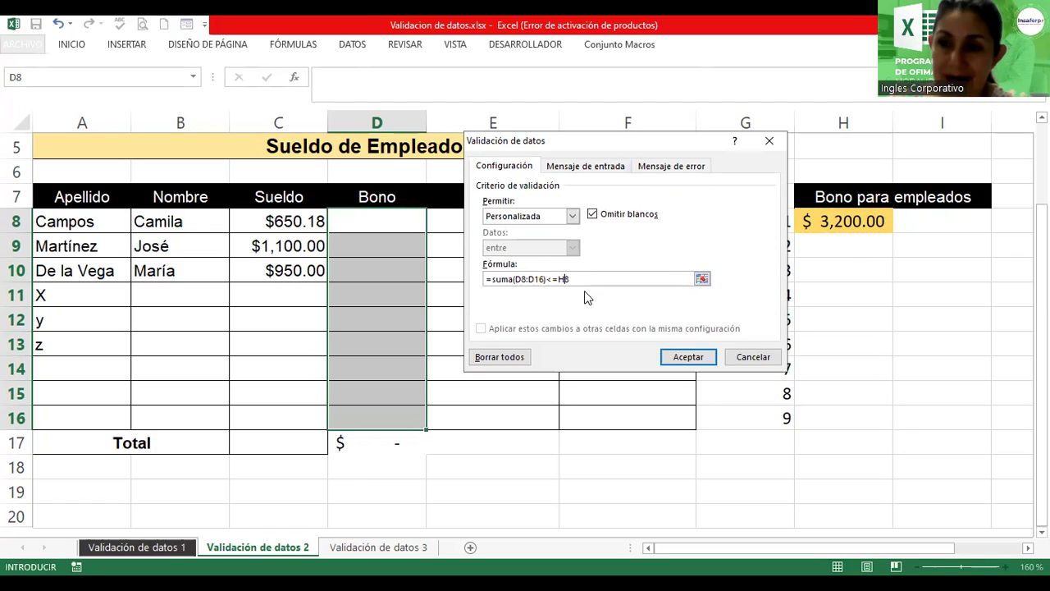
{"action": "key", "text": "F4"}
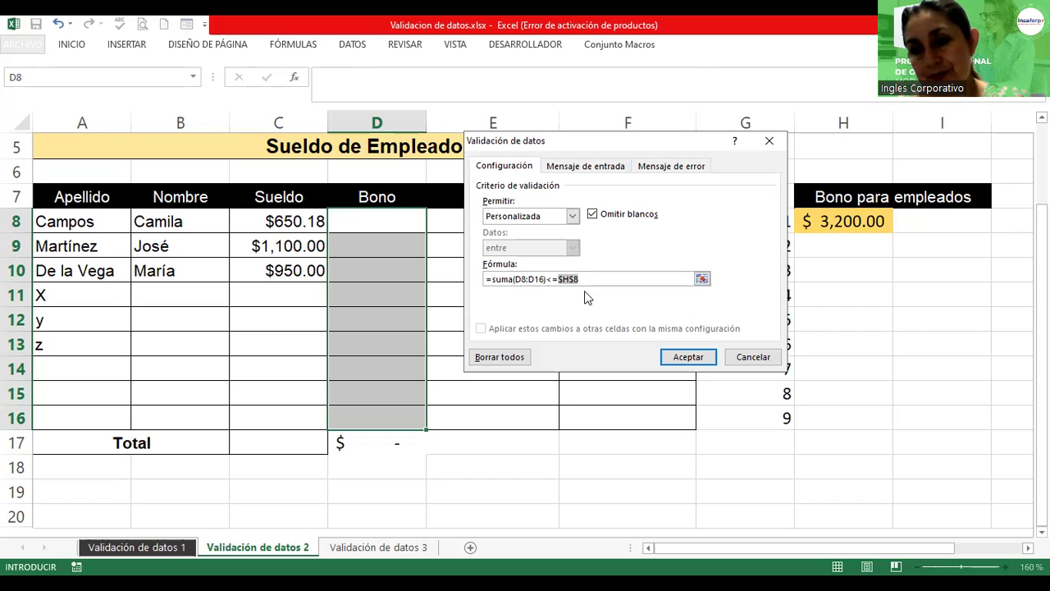
{"action": "left_click", "coordinate": [687, 357]}
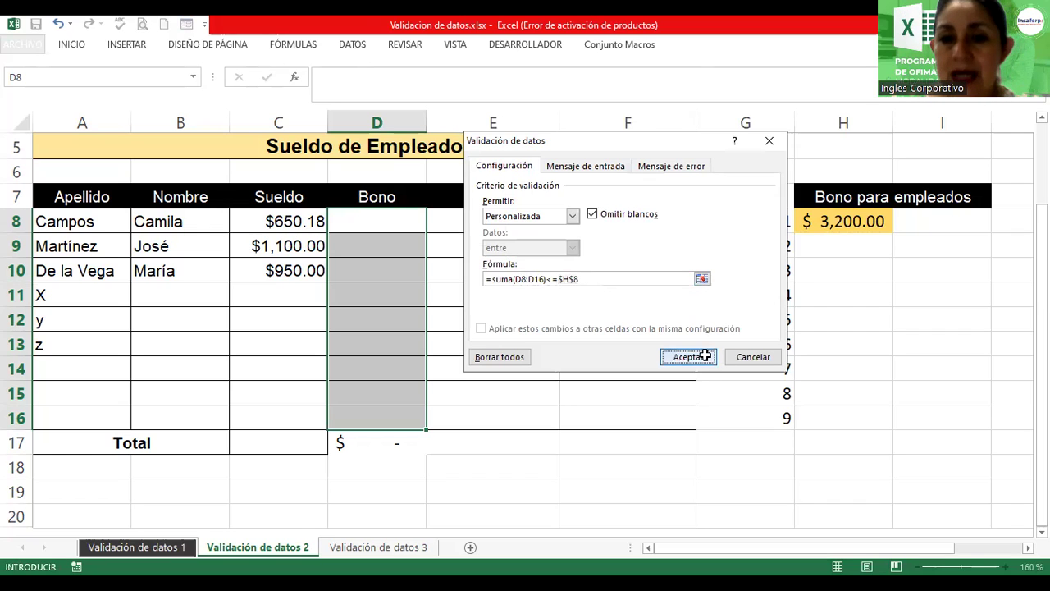
Step: Enter bonuses 100, 500, 300, 1000 and 500 in D8:D12
{"action": "left_click", "coordinate": [363, 221]}
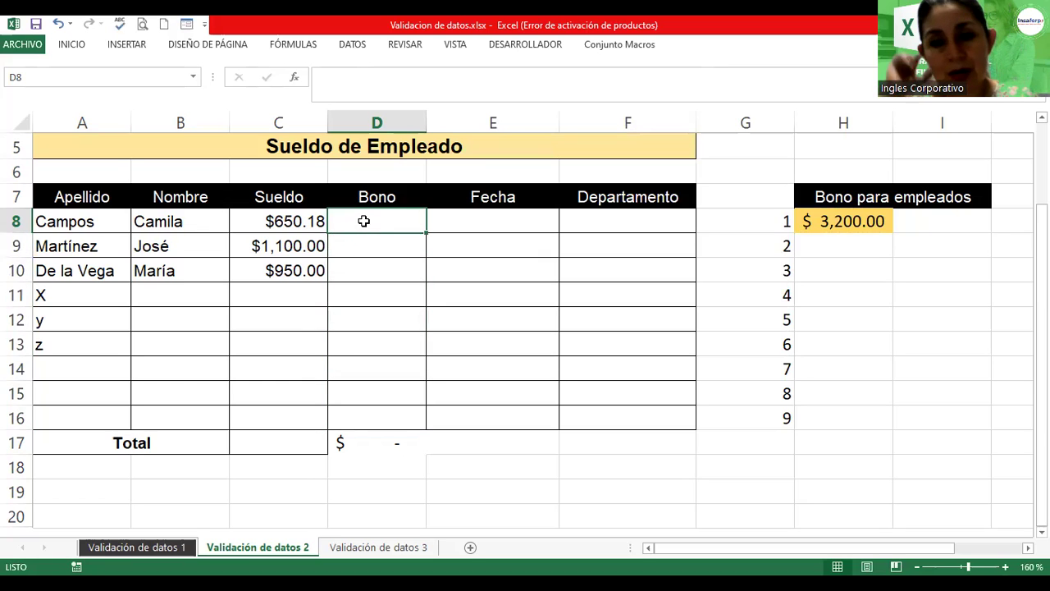
{"action": "type", "text": "100"}
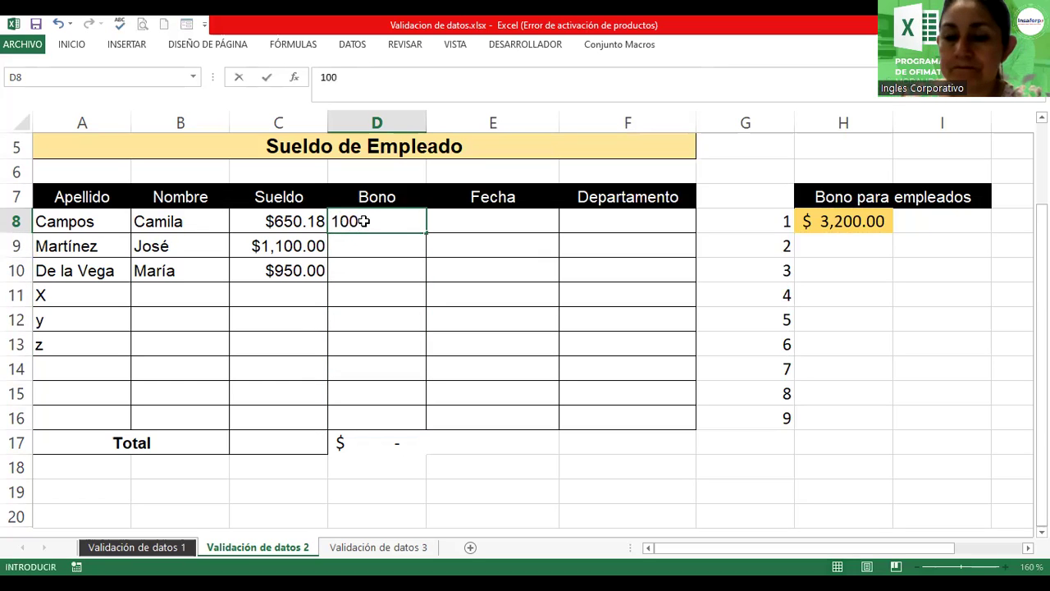
{"action": "key", "text": "Return"}
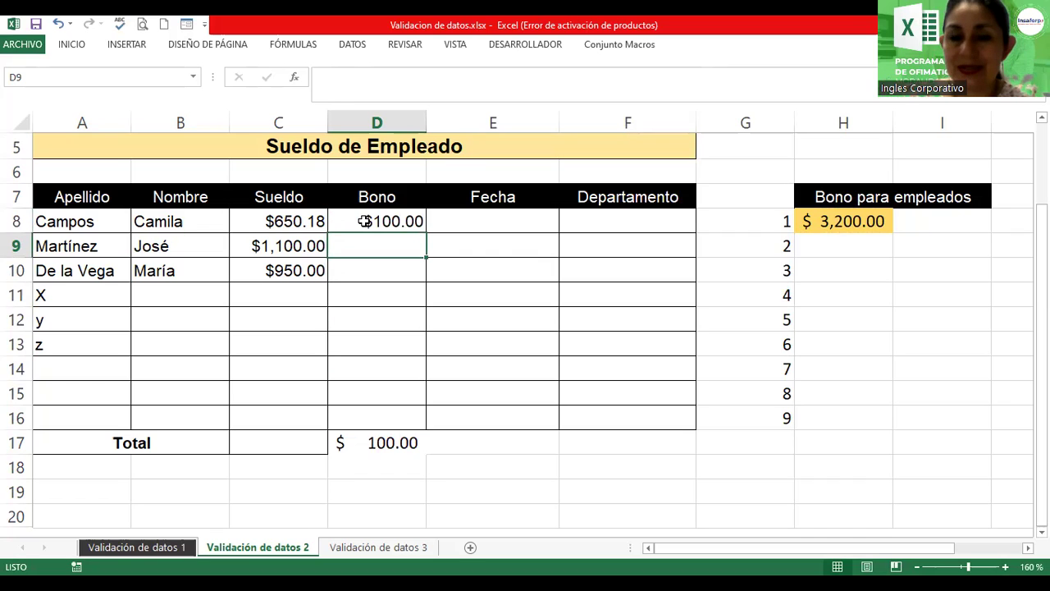
{"action": "type", "text": "500"}
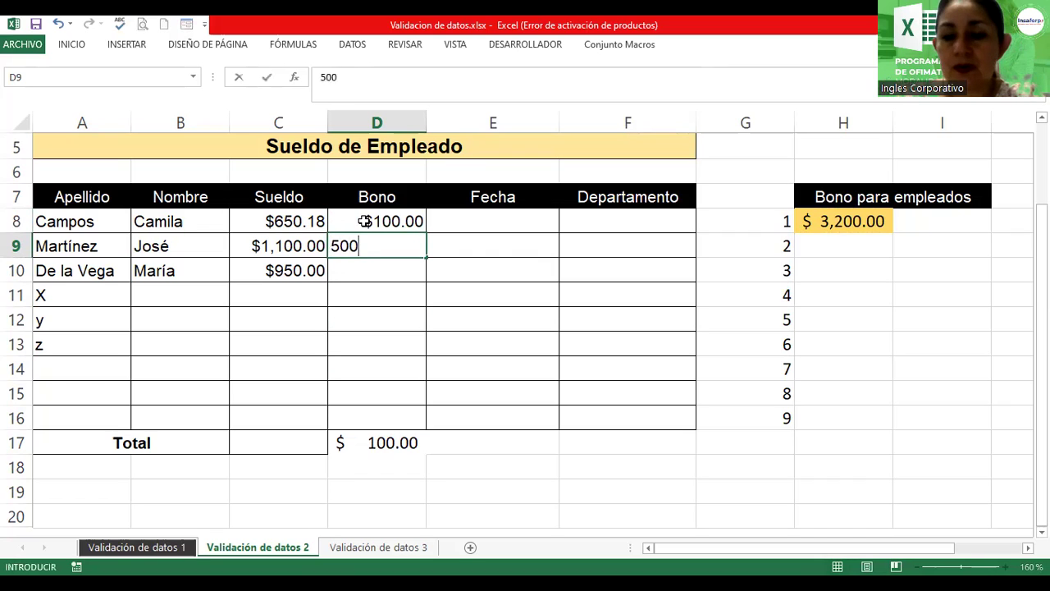
{"action": "key", "text": "Return"}
{"action": "type", "text": "300"}
{"action": "key", "text": "Return"}
{"action": "type", "text": "1000"}
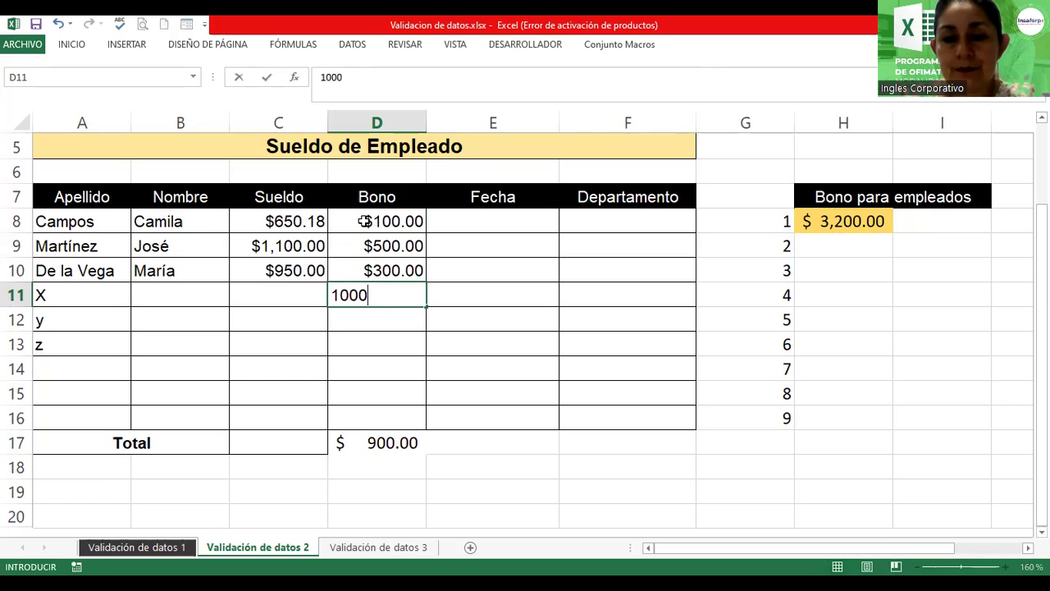
{"action": "key", "text": "Return"}
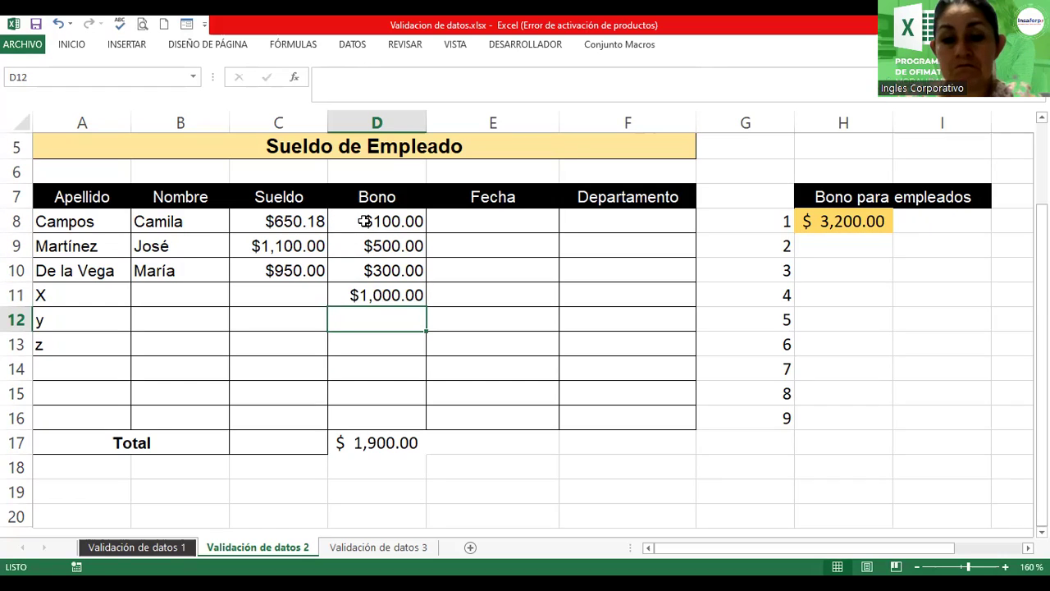
{"action": "type", "text": "500"}
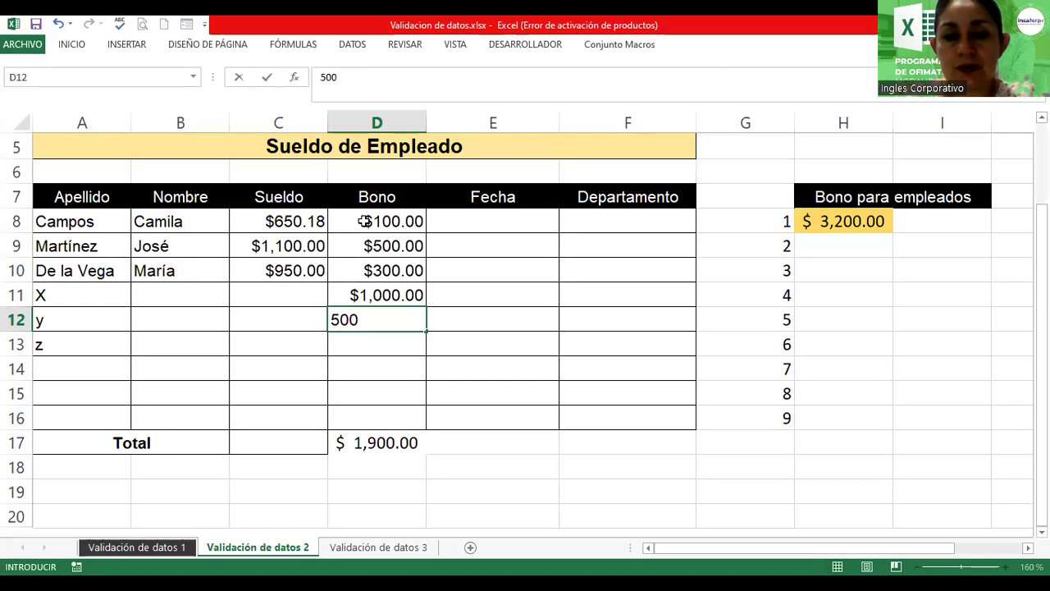
{"action": "key", "text": "Return"}
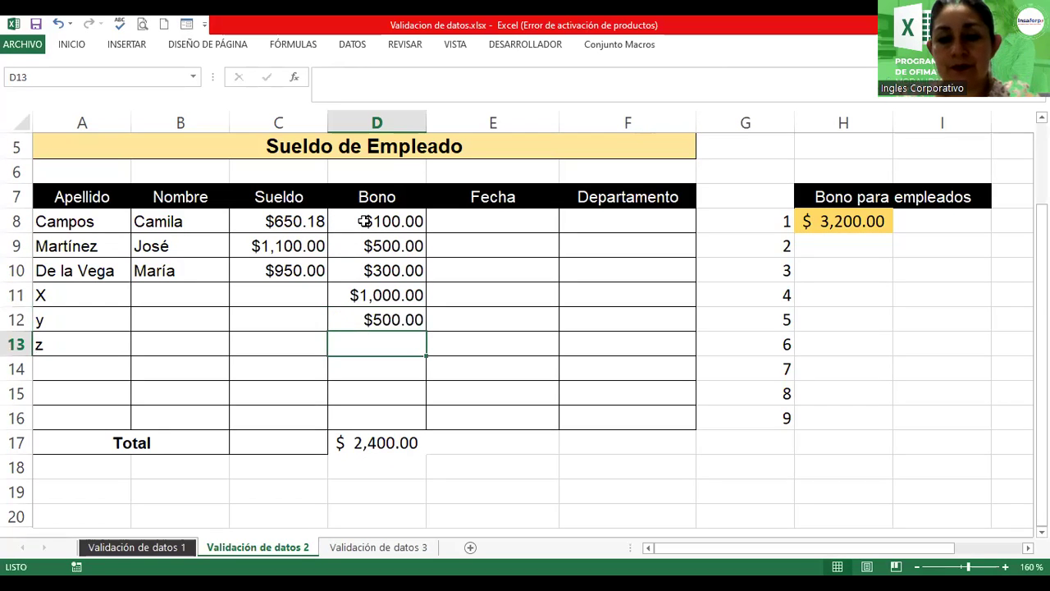
Step: Test 800 in D13, which triggers the 'Valor no válido' alert
{"action": "type", "text": "8000"}
{"action": "key", "text": "BackSpace"}
{"action": "key", "text": "Return"}
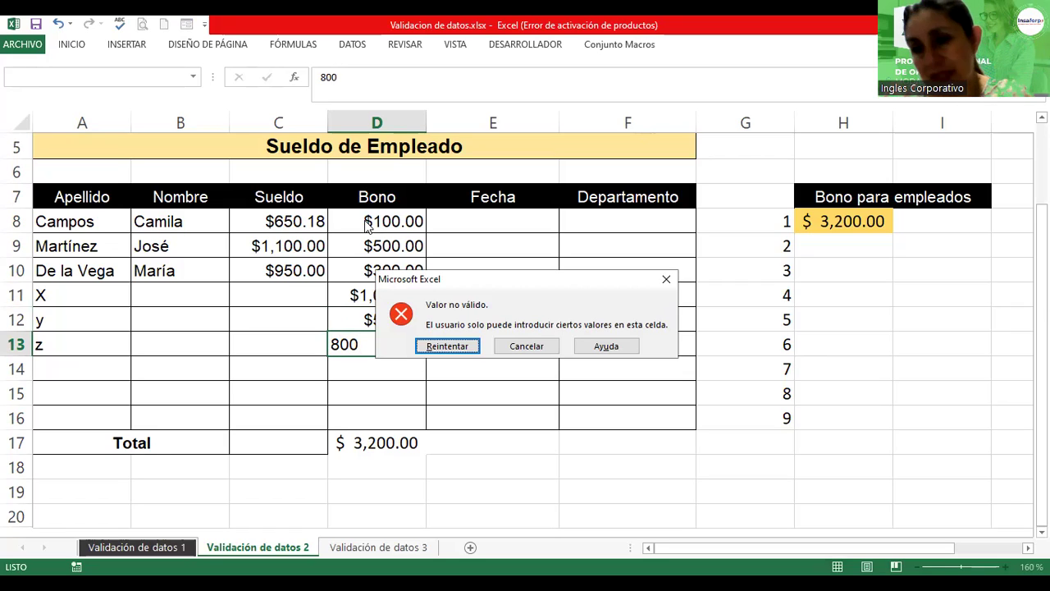
Step: Cancel the alert and try 700, then 500 in D13; both are rejected
{"action": "left_click", "coordinate": [517, 347]}
{"action": "left_click", "coordinate": [516, 346]}
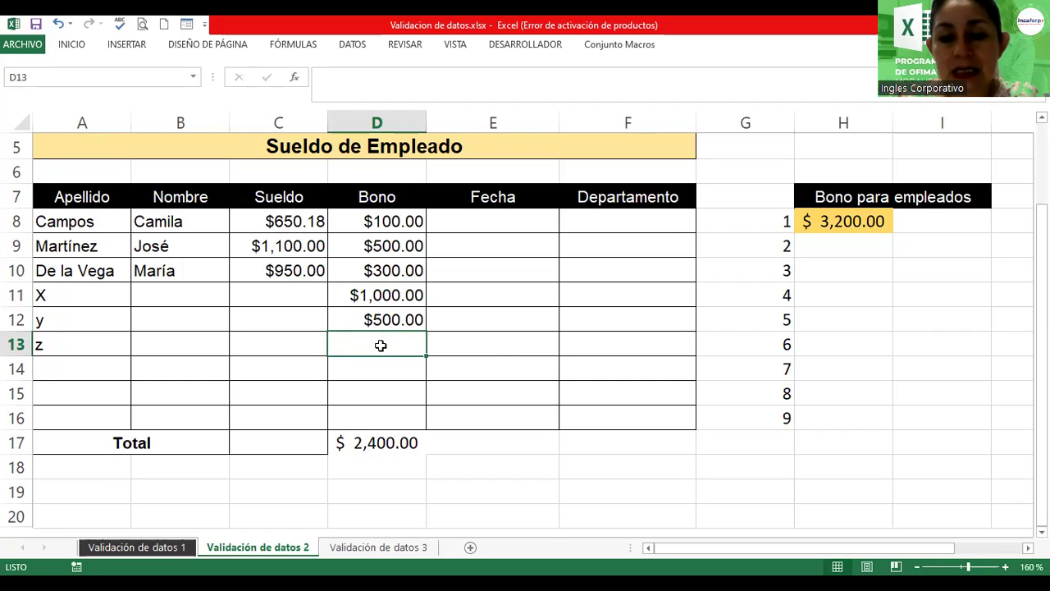
{"action": "type", "text": "700"}
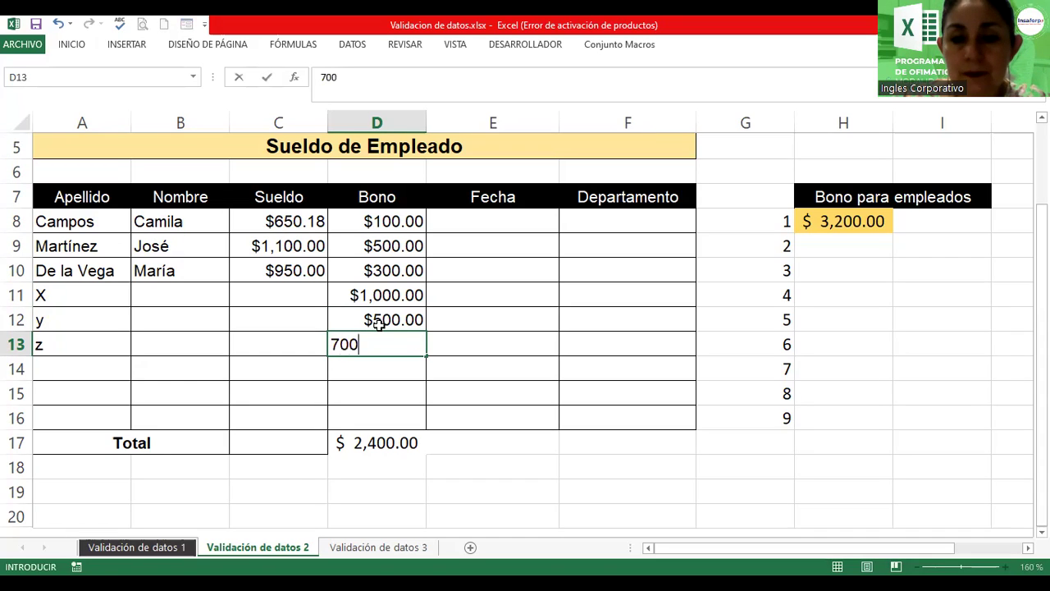
{"action": "key", "text": "Return"}
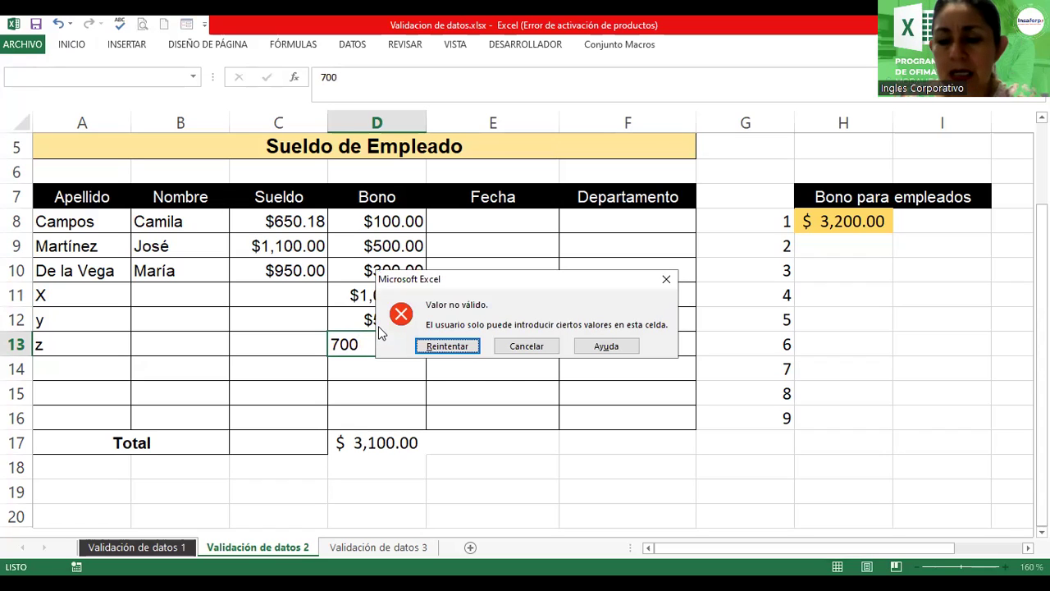
{"action": "key", "text": "Return"}
{"action": "type", "text": "500"}
{"action": "key", "text": "Return"}
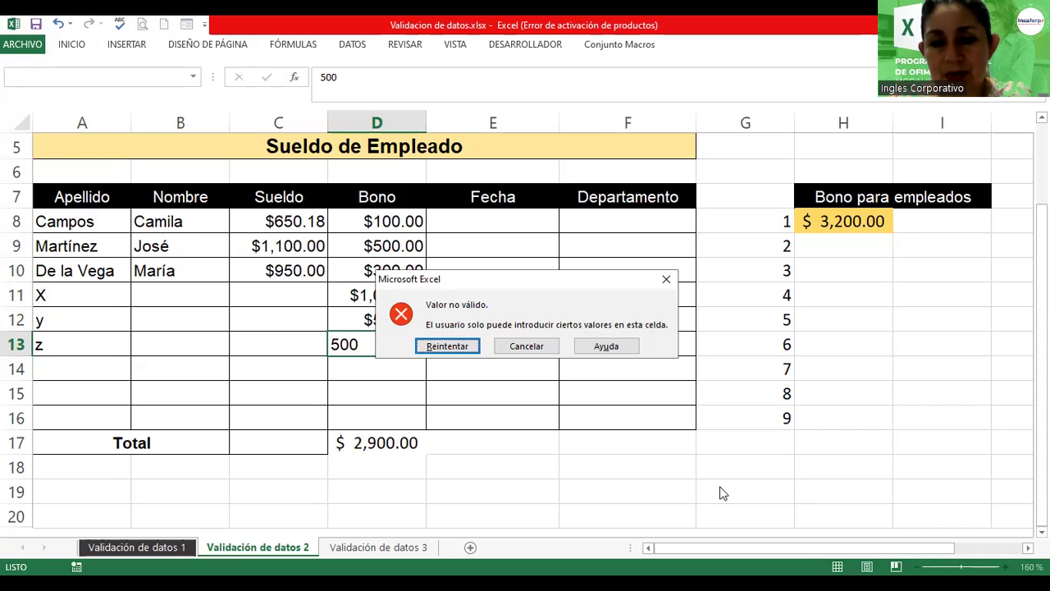
{"action": "left_click", "coordinate": [501, 346]}
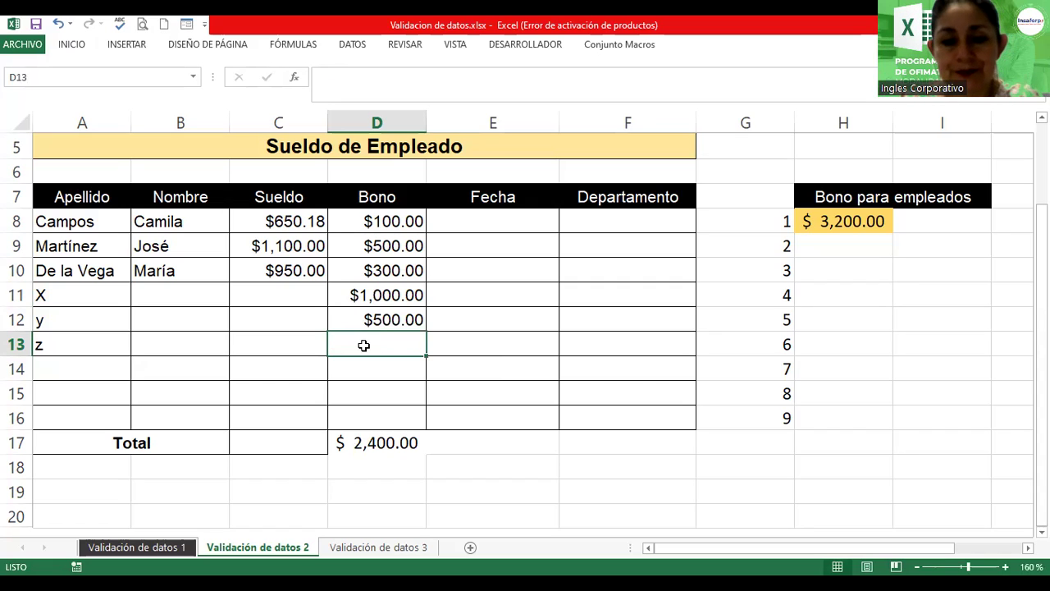
Step: Enter bonuses 200, 100 and 50 in D13:D15
{"action": "type", "text": "200"}
{"action": "key", "text": "Return"}
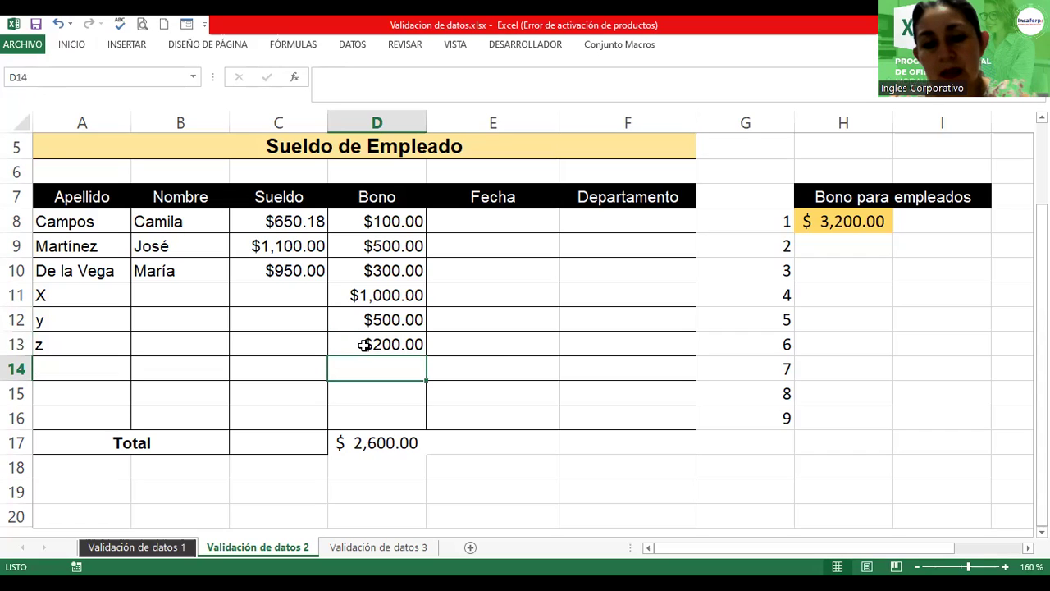
{"action": "type", "text": "100"}
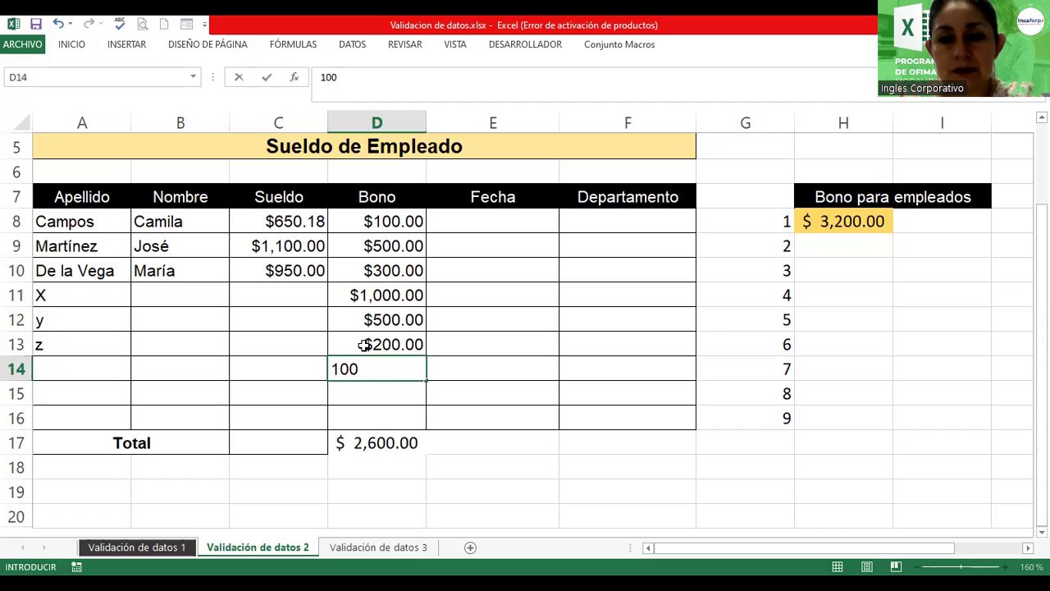
{"action": "key", "text": "Return"}
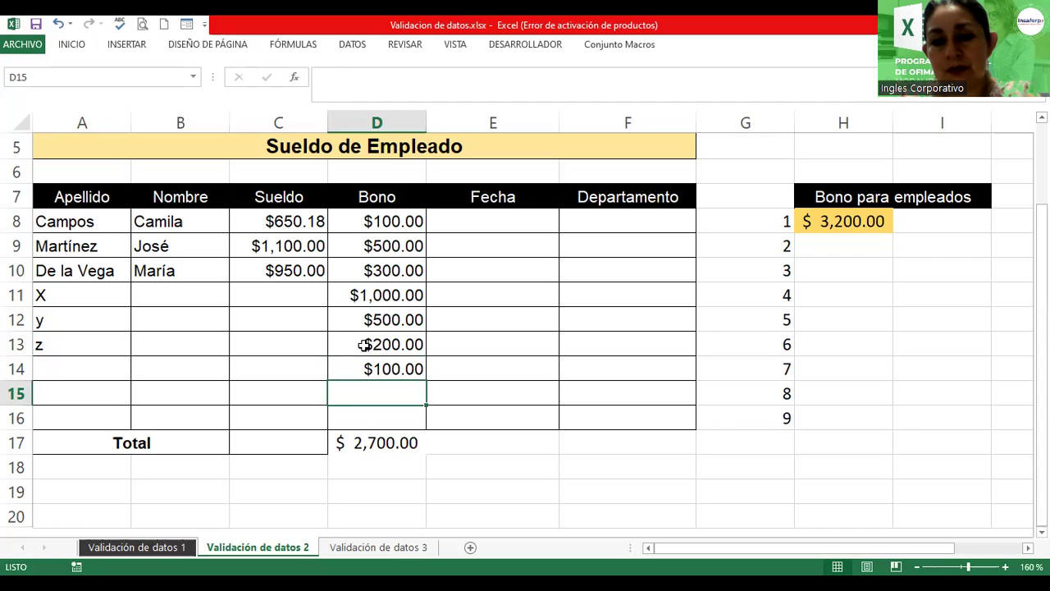
{"action": "type", "text": "50"}
{"action": "key", "text": "Return"}
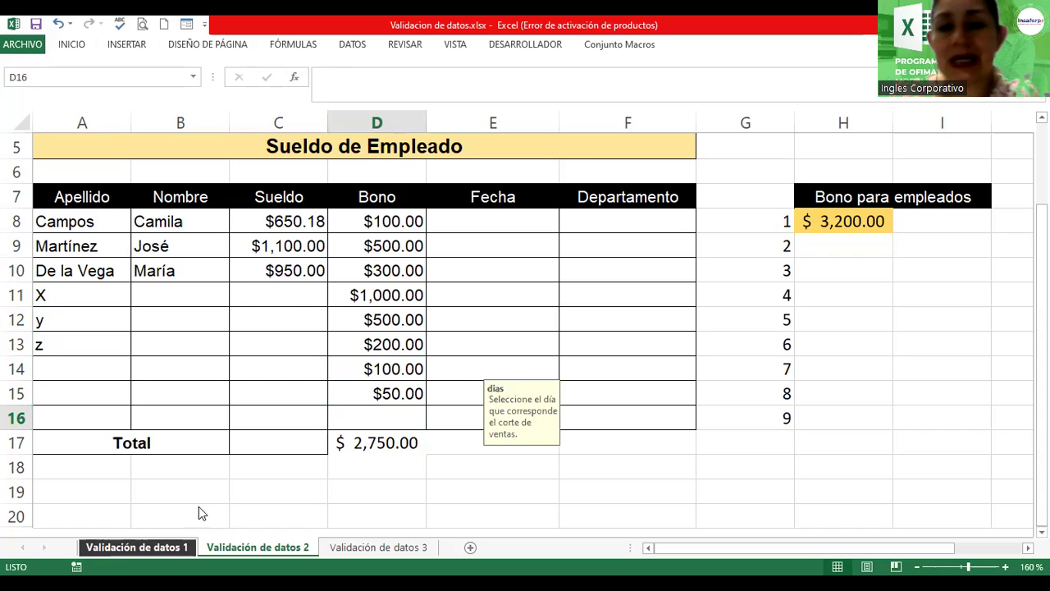
Step: Go to the Validación de datos 1 sheet and select cells C14:C15, then E14
{"action": "left_click", "coordinate": [137, 547]}
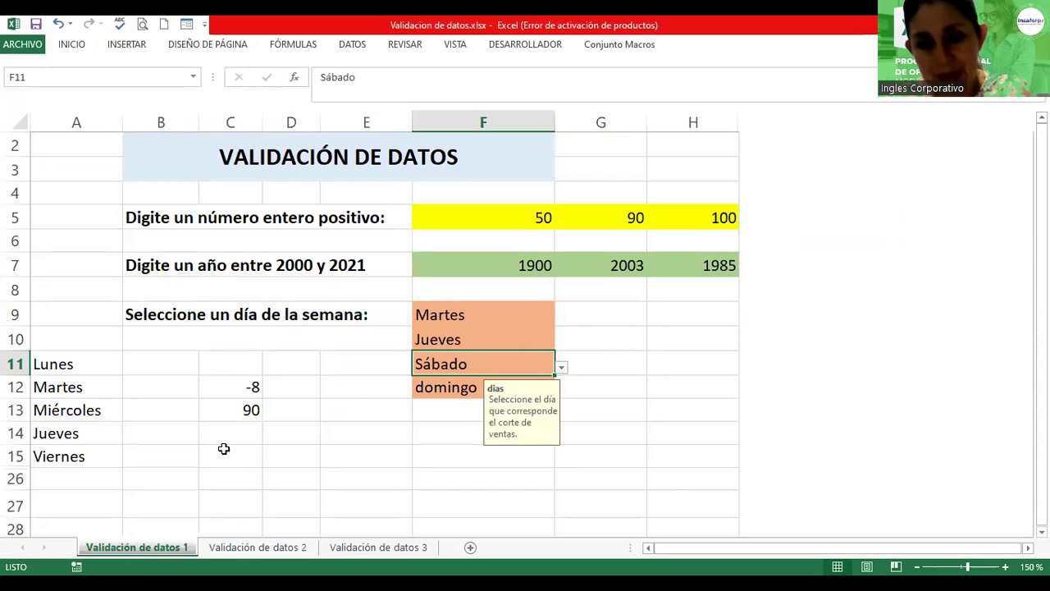
{"action": "left_click_drag", "start_coordinate": [234, 438], "coordinate": [251, 456]}
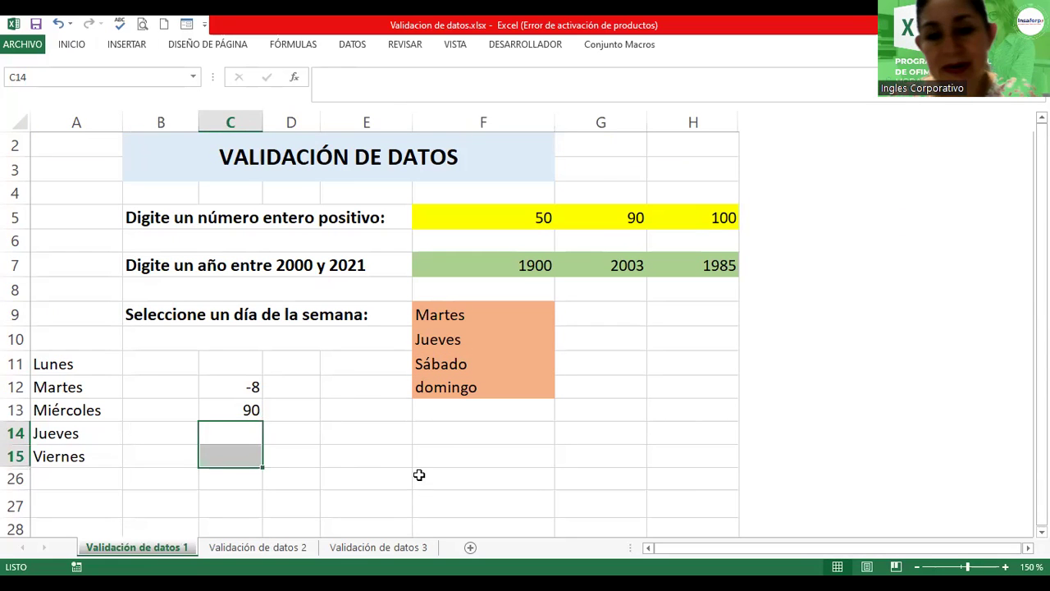
{"action": "left_click", "coordinate": [358, 437]}
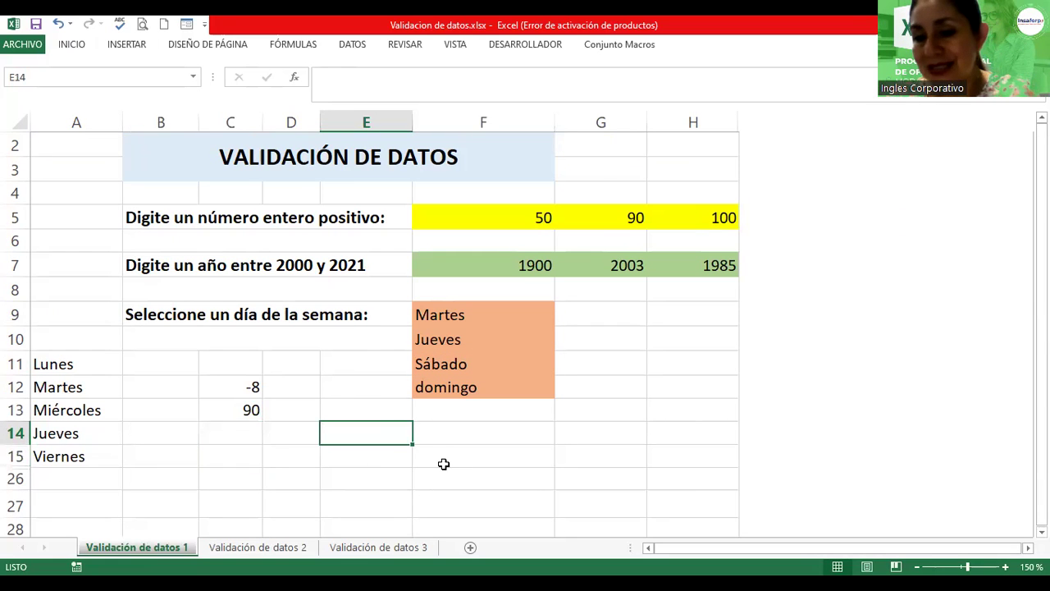